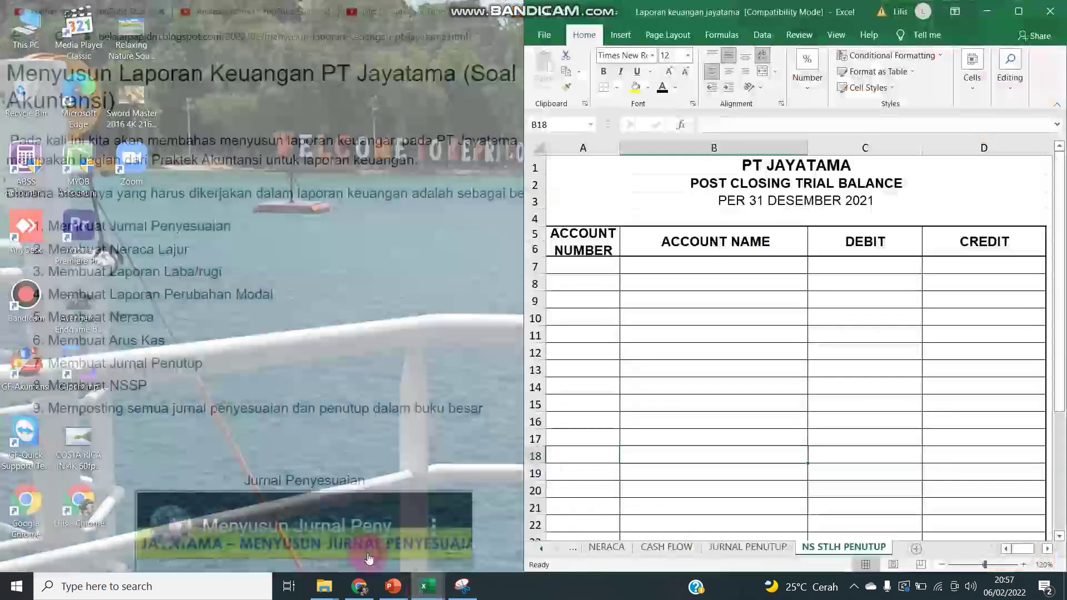
Step: Bring up the Book1 general ledger beside the Laporan keuangan jayatama workbook and compare it with the empty post-closing trial balance
click(453, 528)
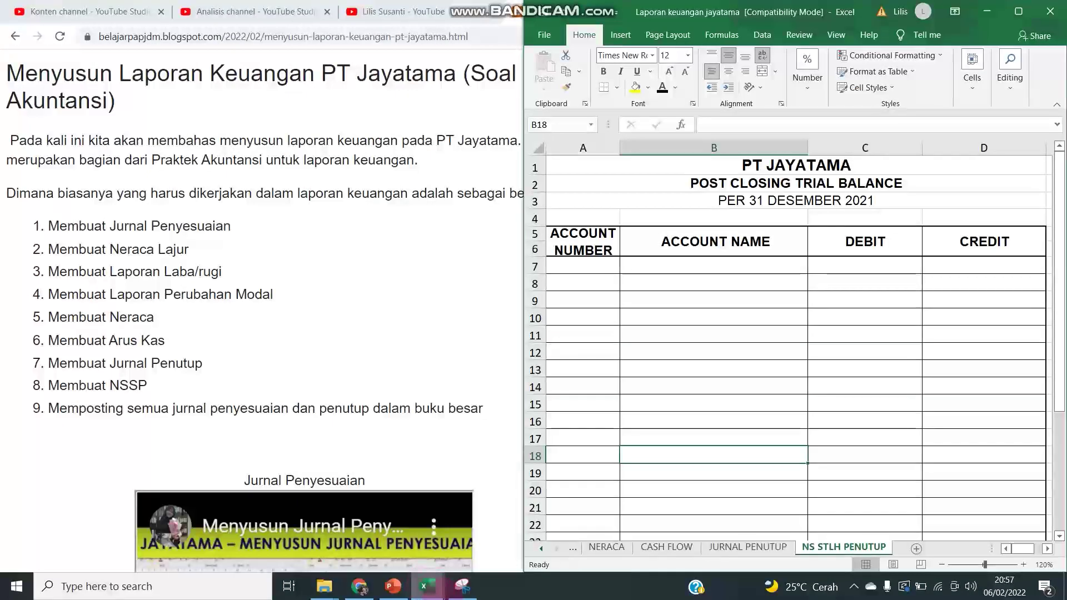
click(802, 299)
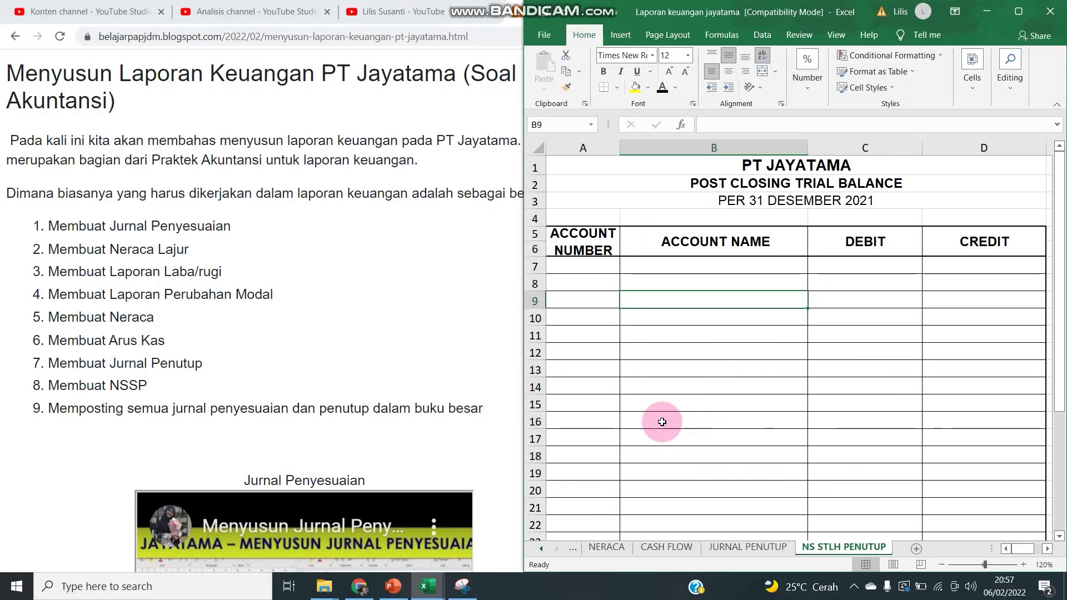
click(428, 588)
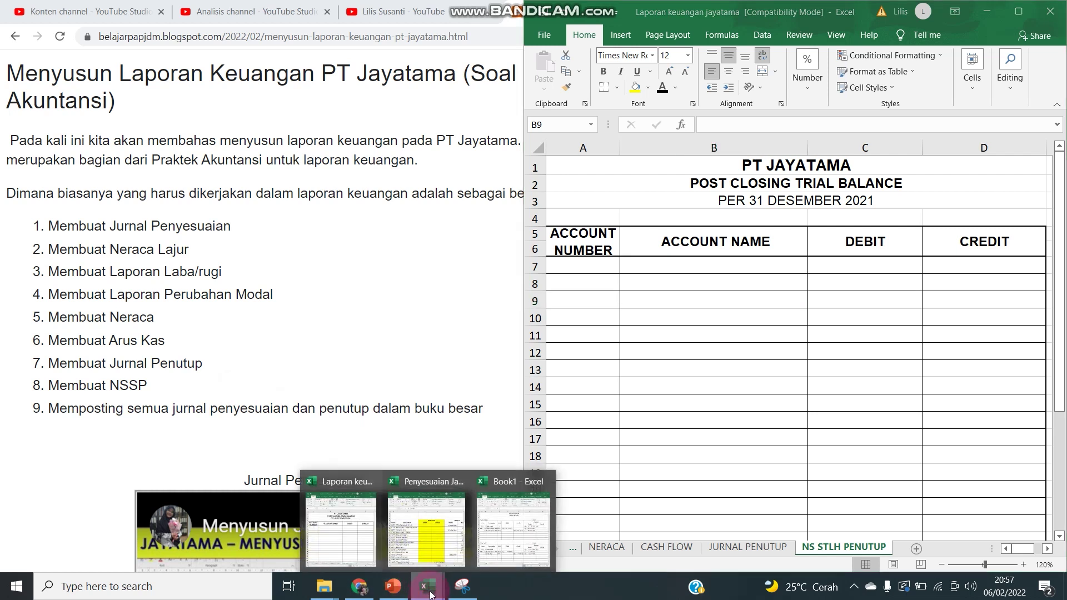
click(501, 529)
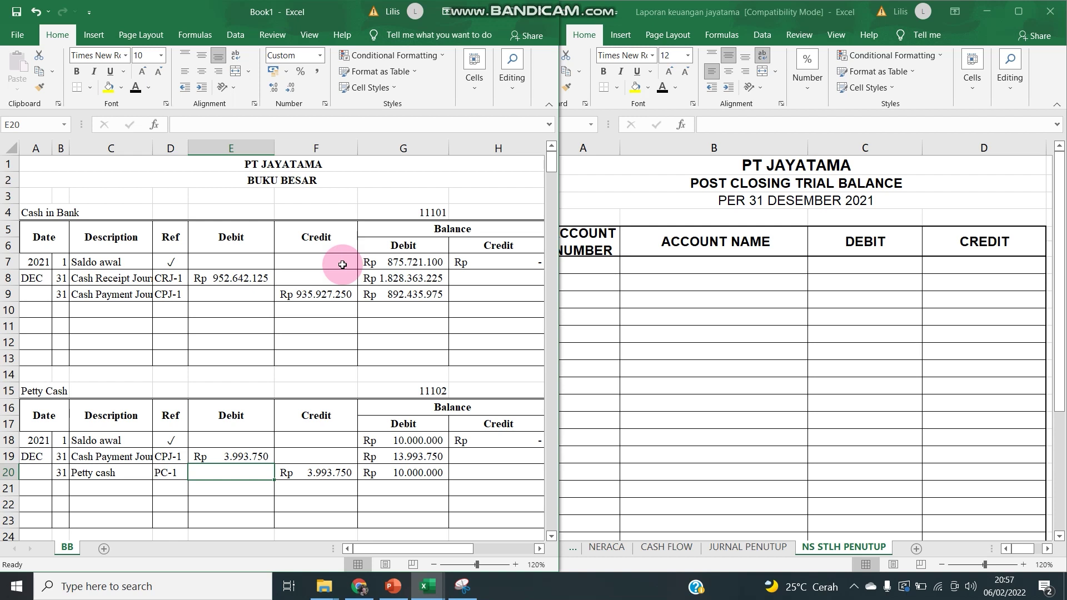
click(662, 186)
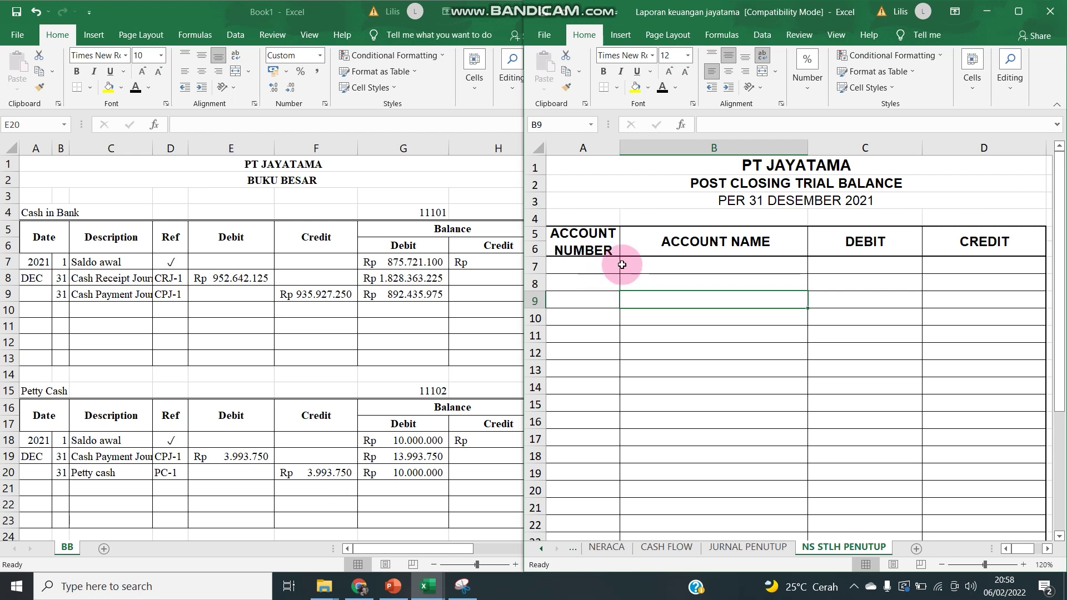
click(697, 282)
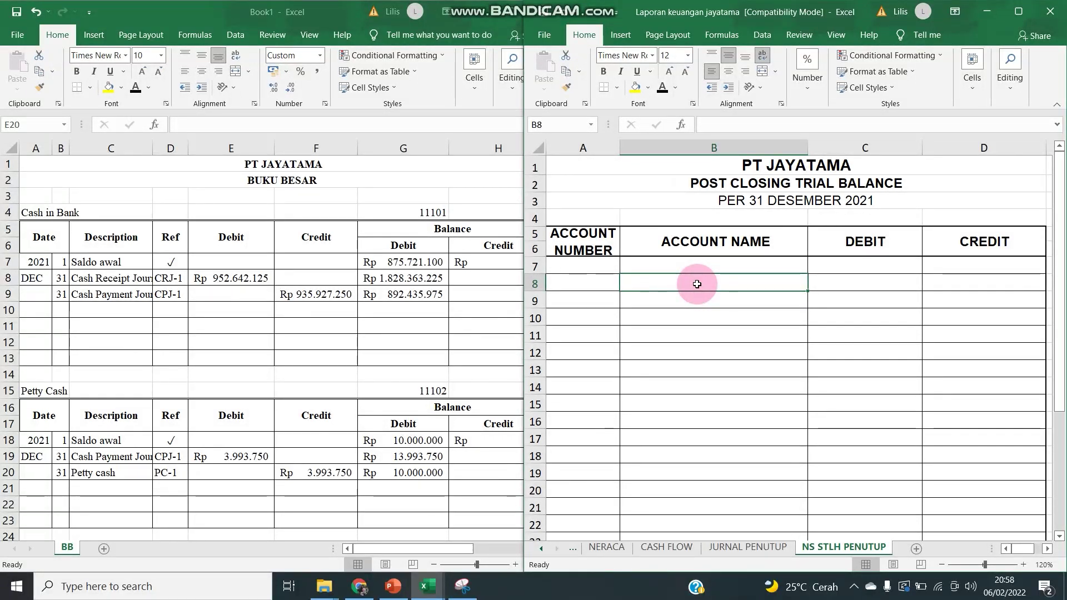
click(243, 272)
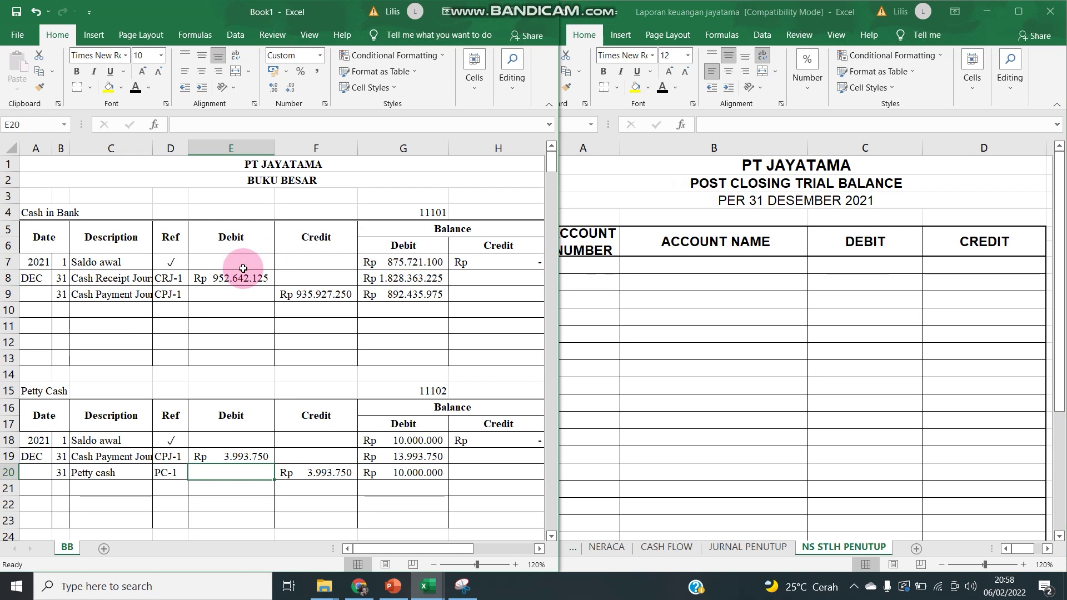
click(760, 328)
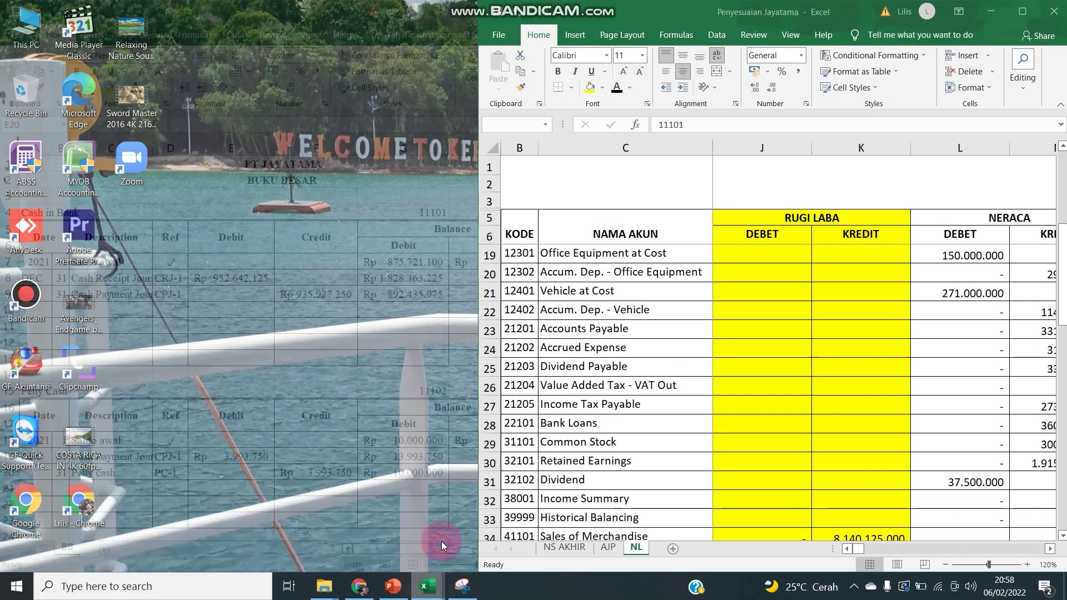
Step: Widen the Penyesuaian Jayatama window and copy the account codes and names from Cash in Bank through Retained Earnings (B7:C30) on sheet NL
click(442, 541)
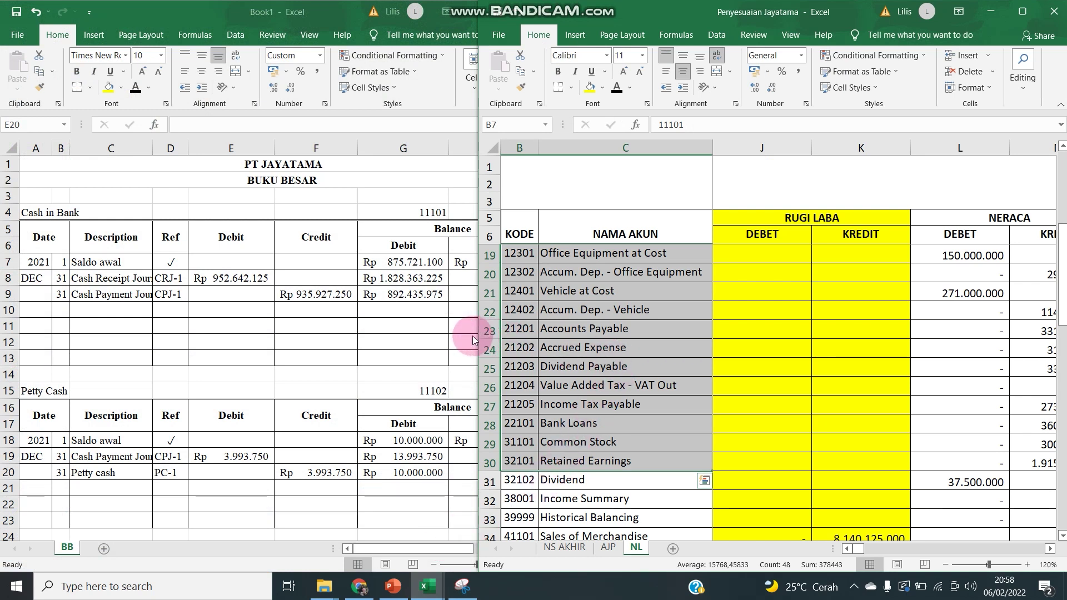
drag(478, 334, 239, 333)
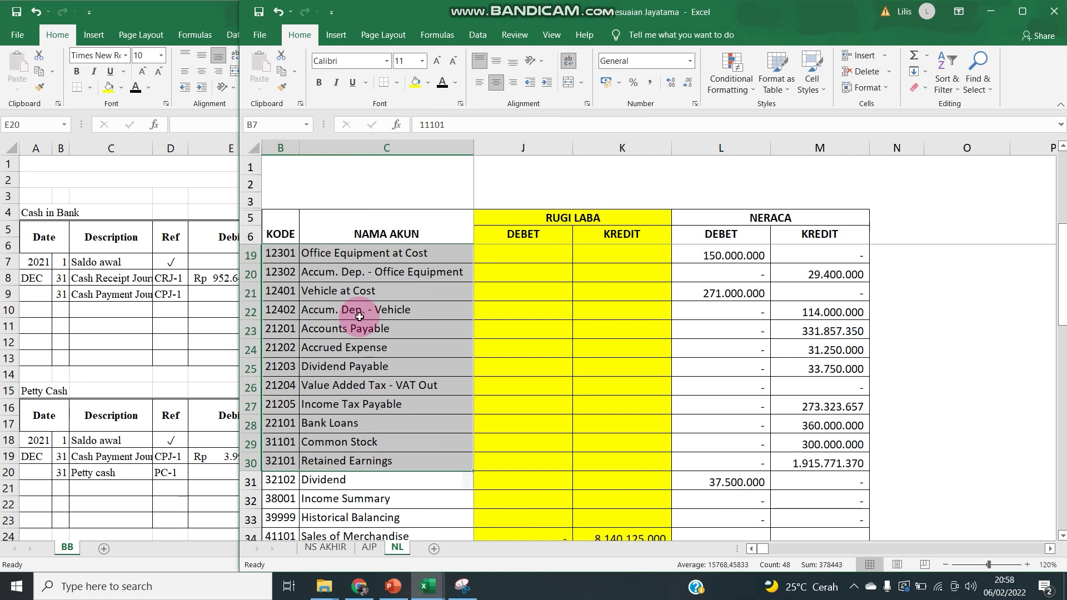
scroll(360, 317, up, 4)
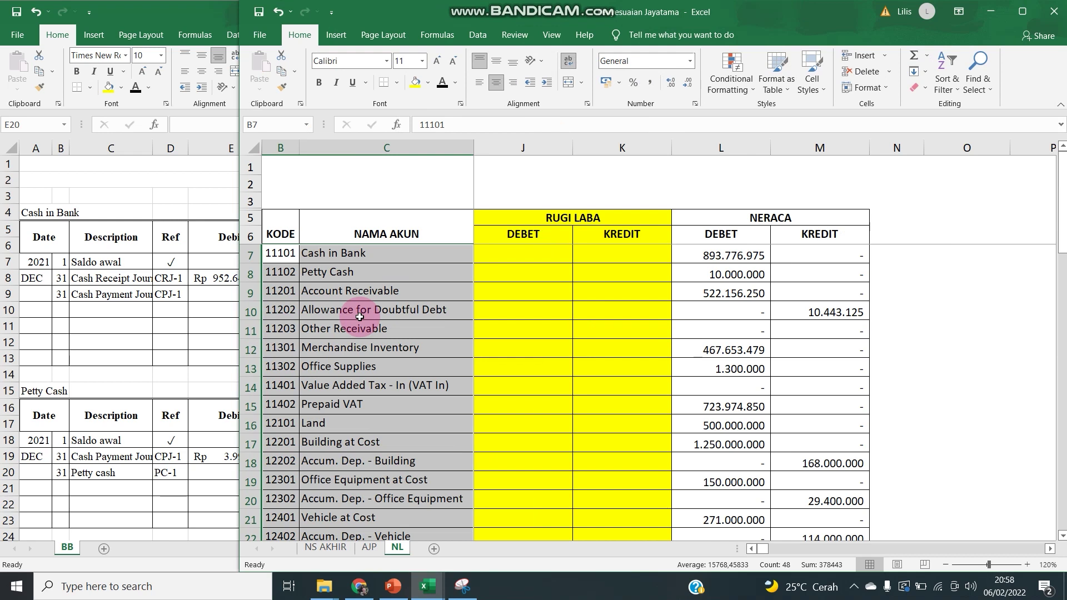
click(359, 316)
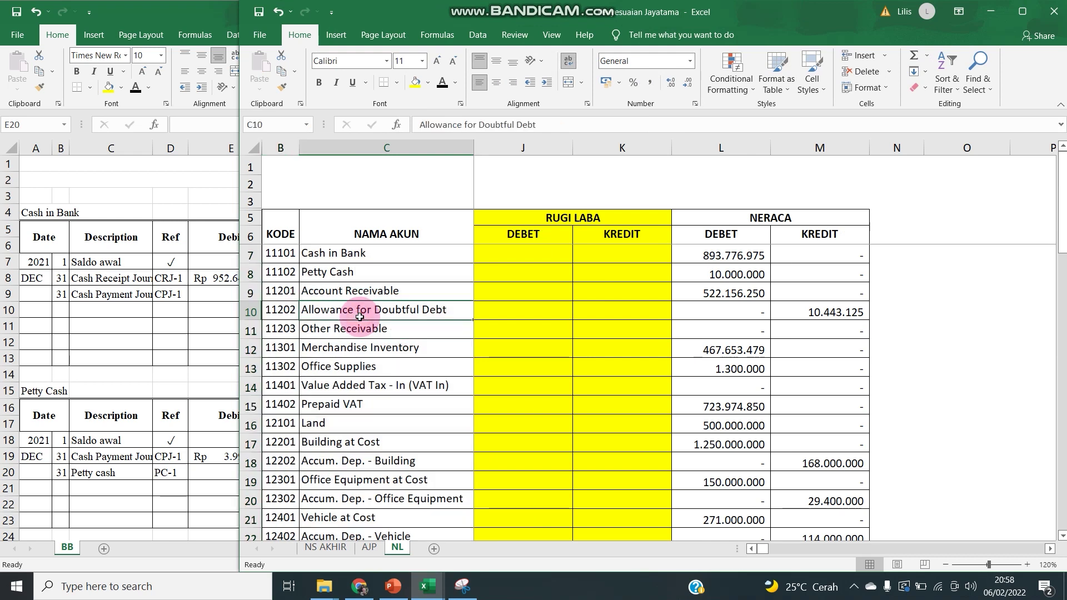
click(282, 254)
drag(300, 261, 322, 400)
key(ctrl+c)
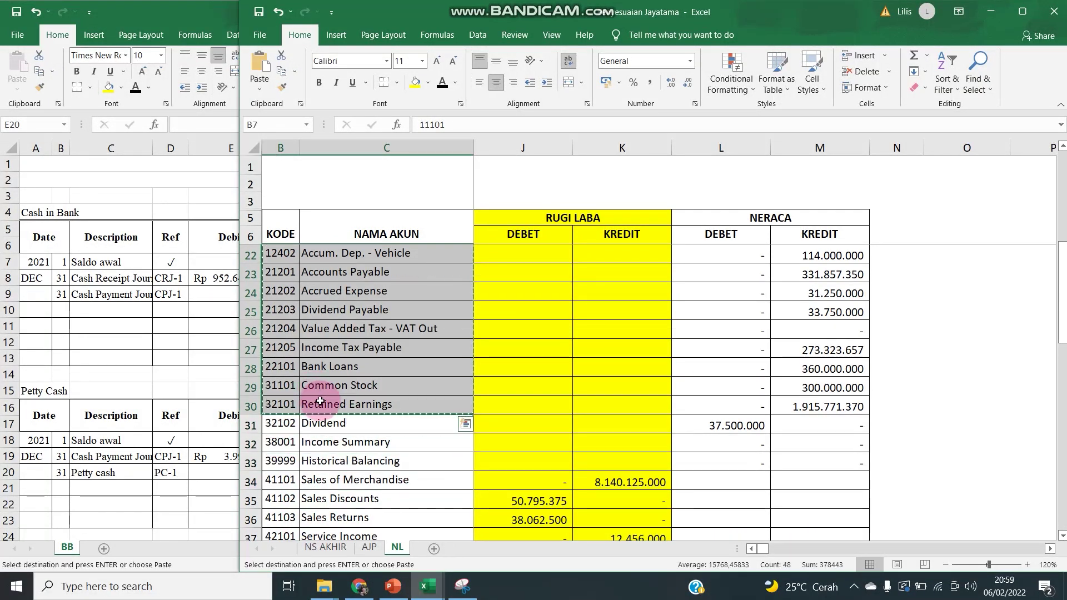
Step: Paste the copied account codes and names as values into the post-closing trial balance, starting at cell A7 of NS STLH PENUTUP
click(427, 586)
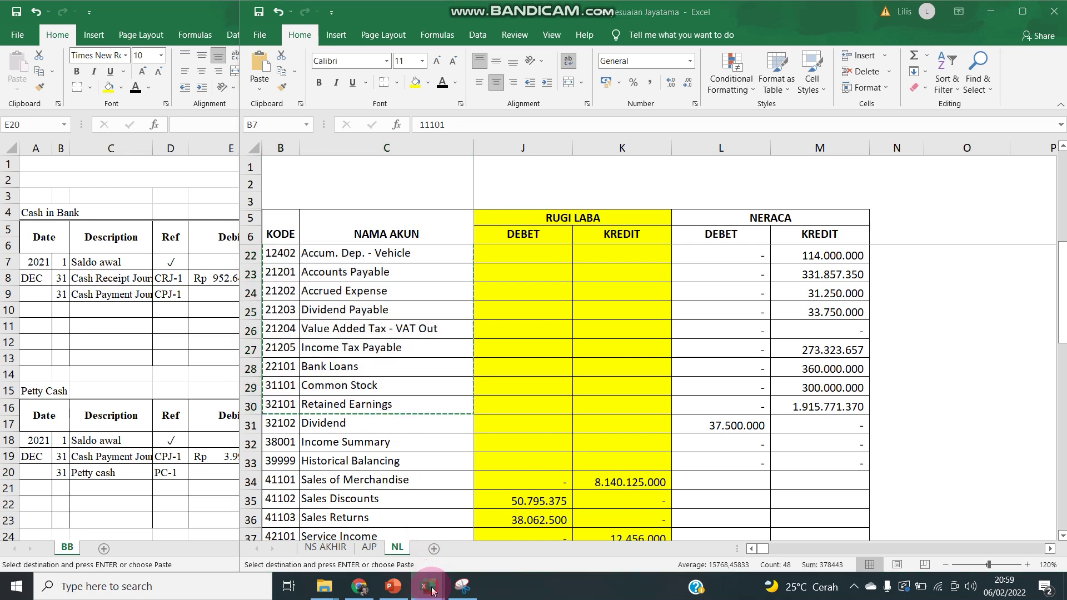
click(328, 522)
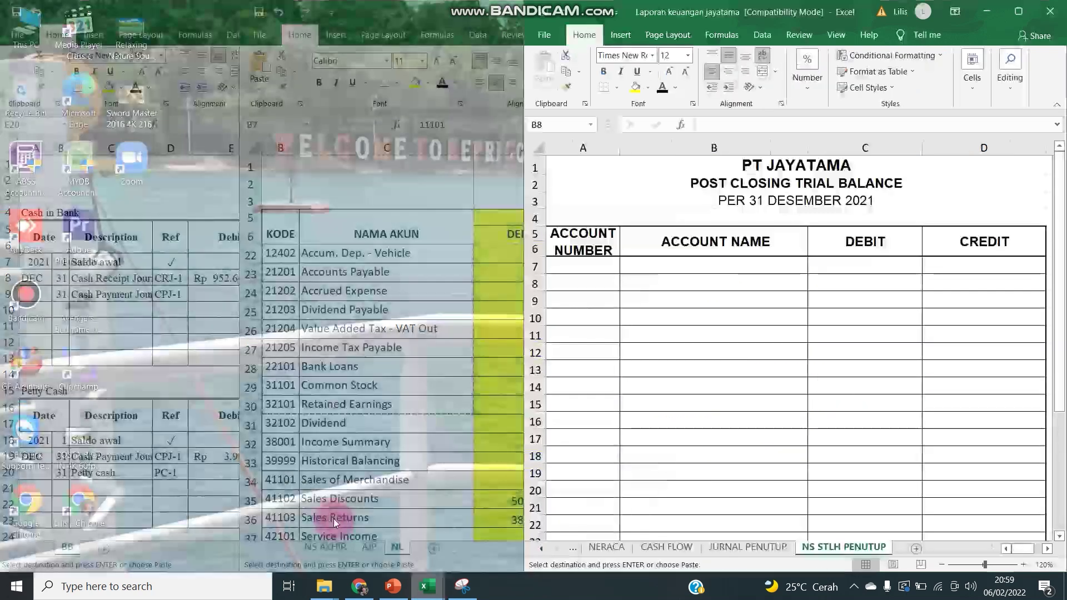
click(592, 267)
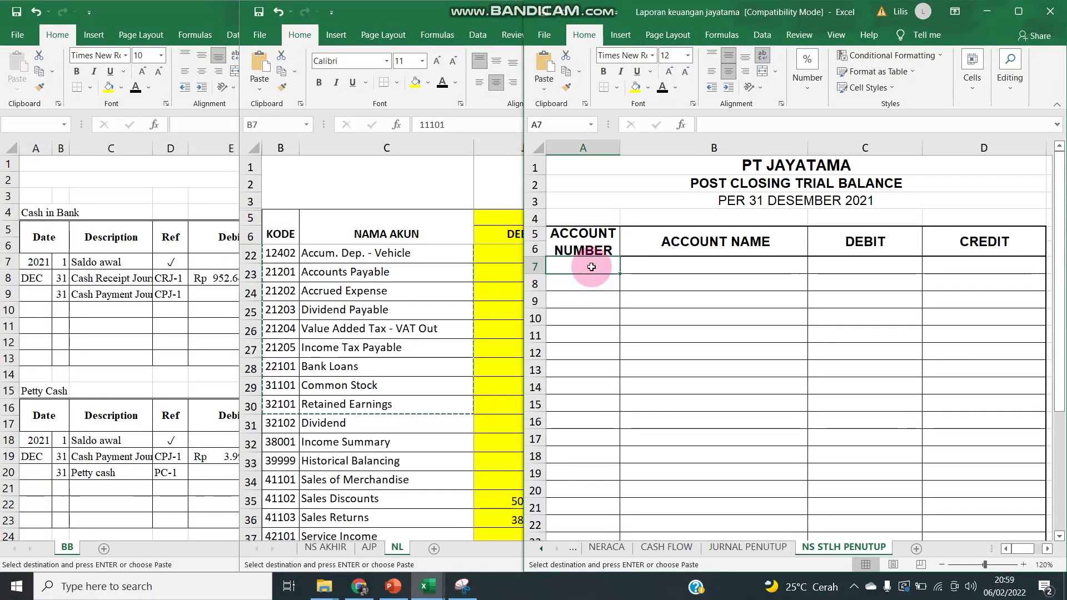
right_click(592, 266)
click(605, 340)
click(510, 283)
click(617, 435)
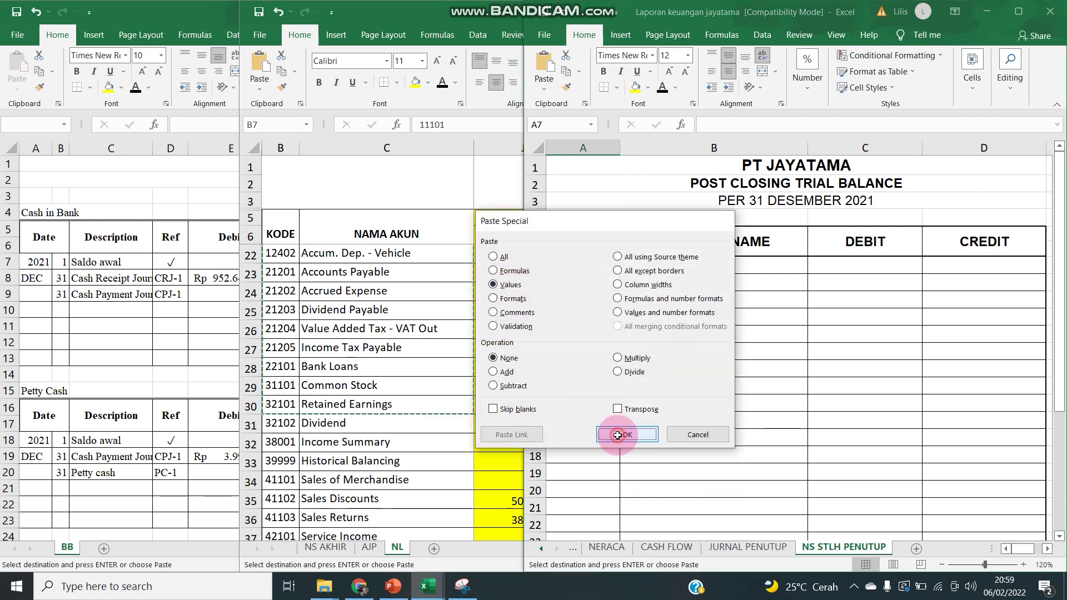
click(828, 272)
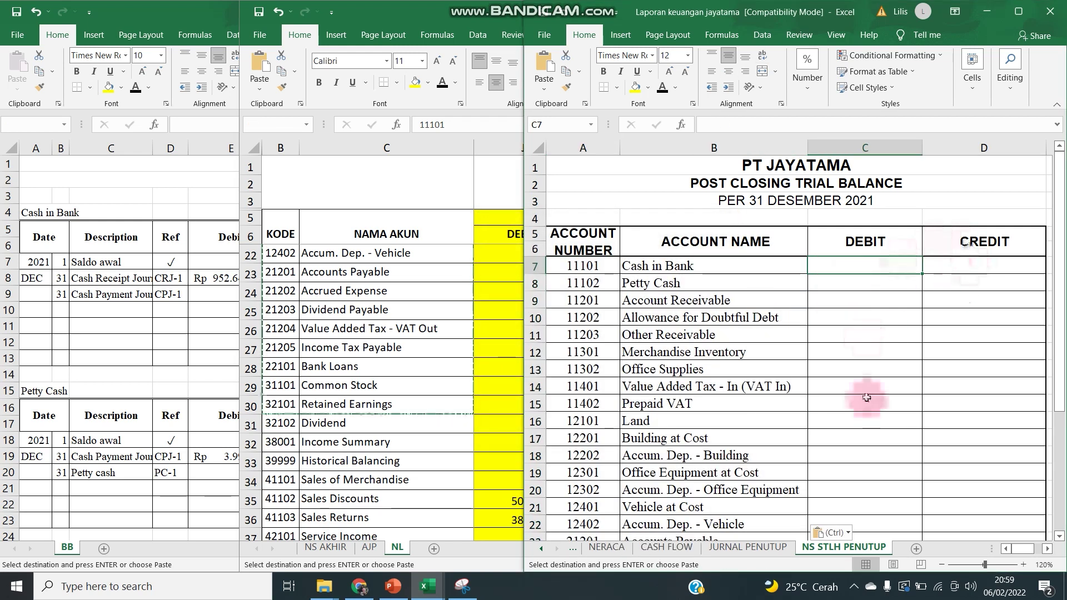
Step: Review the ledger balances and the Account Receivable and Allowance for Doubtful Debt entries on the NERACA sheet as sources for the trial balance
click(115, 364)
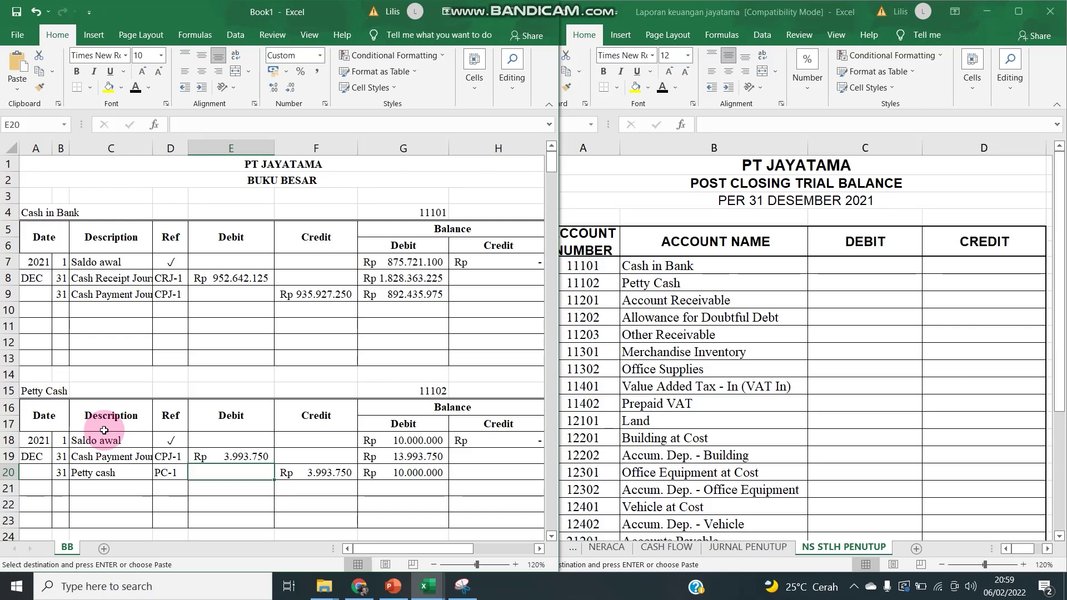
click(813, 273)
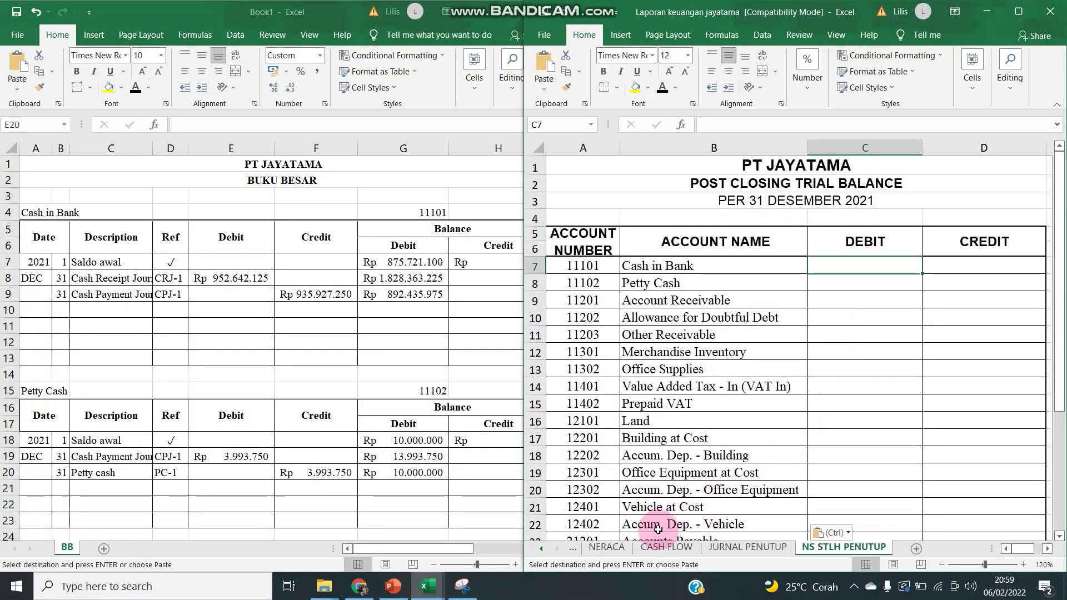
click(605, 548)
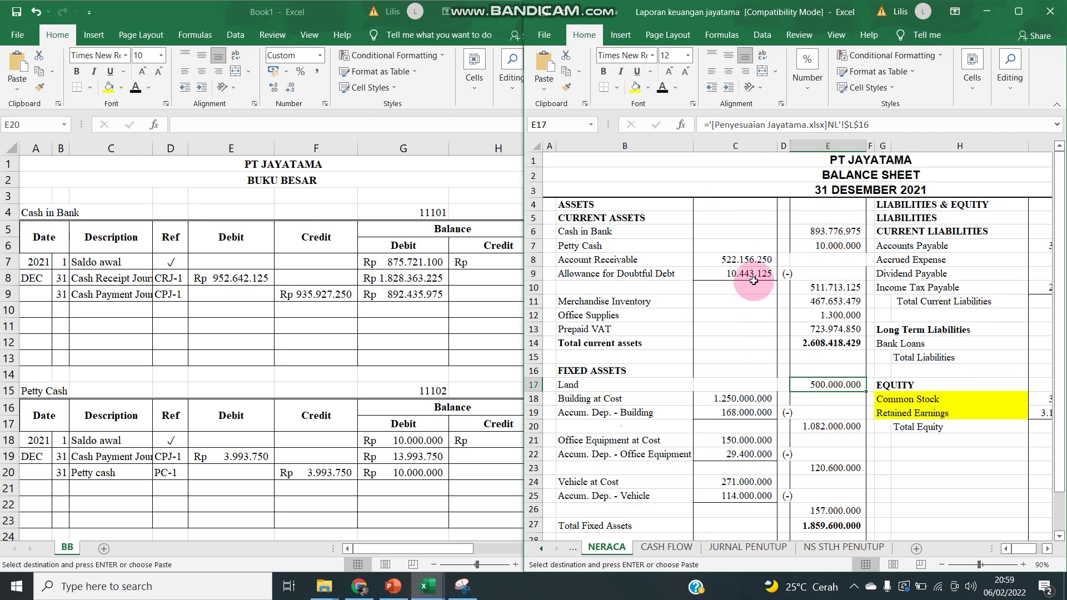
click(735, 261)
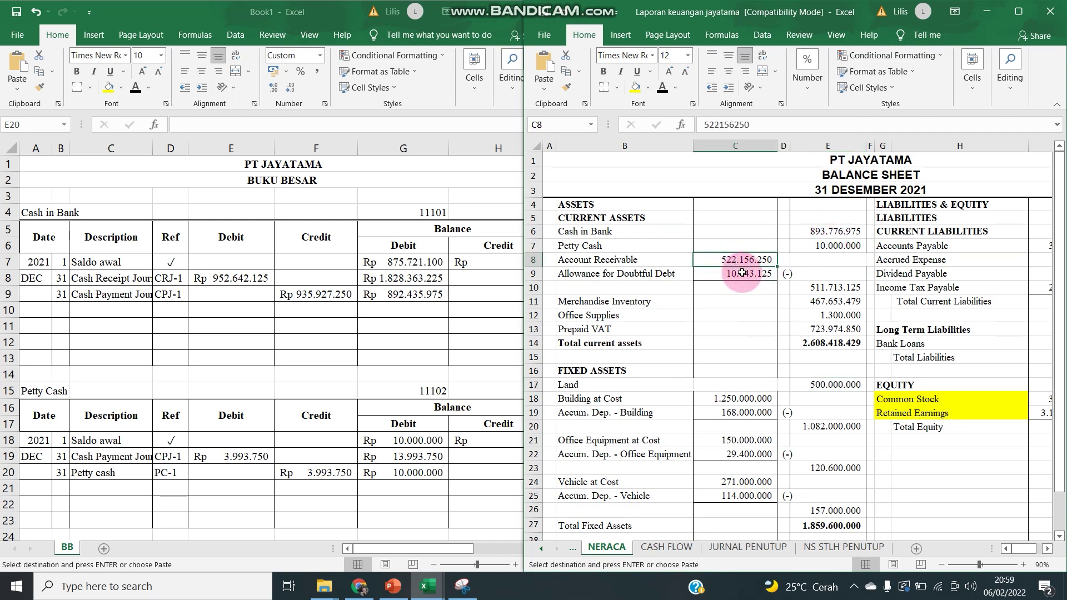
click(740, 273)
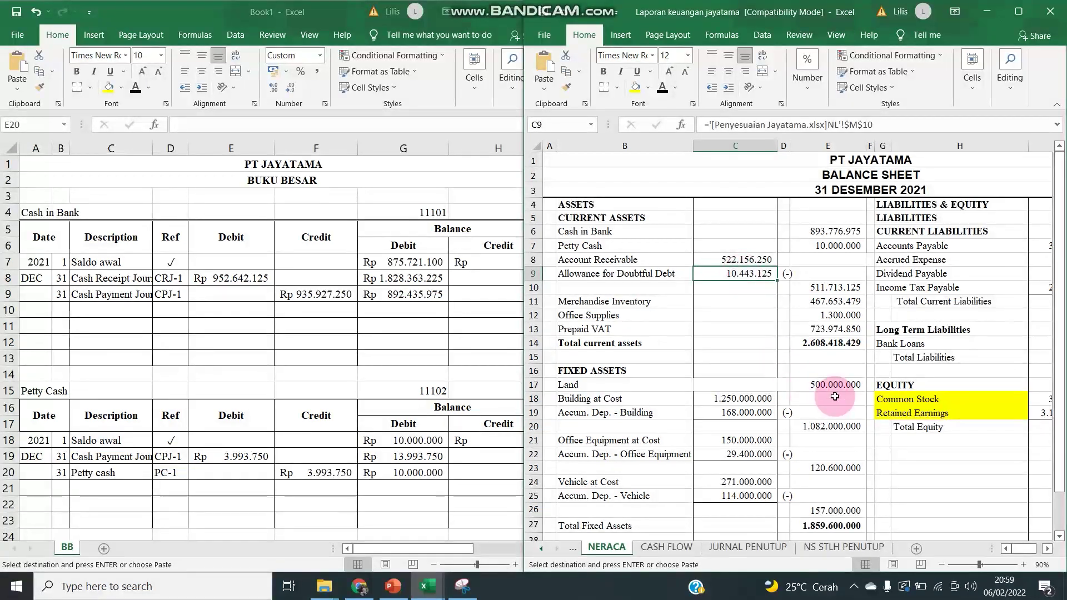
click(844, 547)
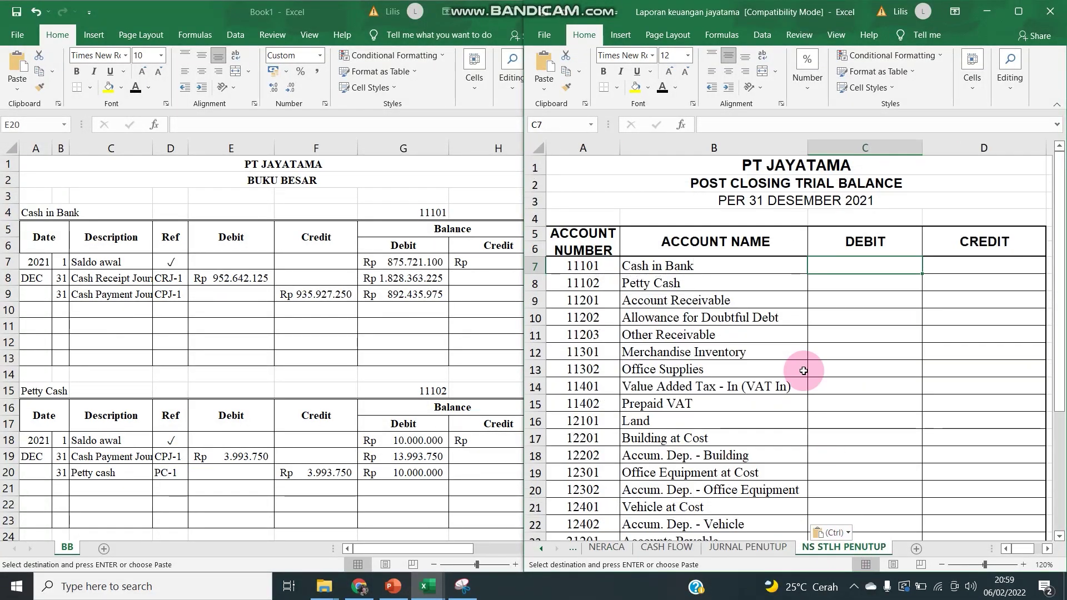
click(671, 299)
Step: Copy the NERACA debit and credit amounts from Cash in Bank through Common Stock (L7:M29) on sheet NL of Penyesuaian Jayatama
mouse_move(427, 583)
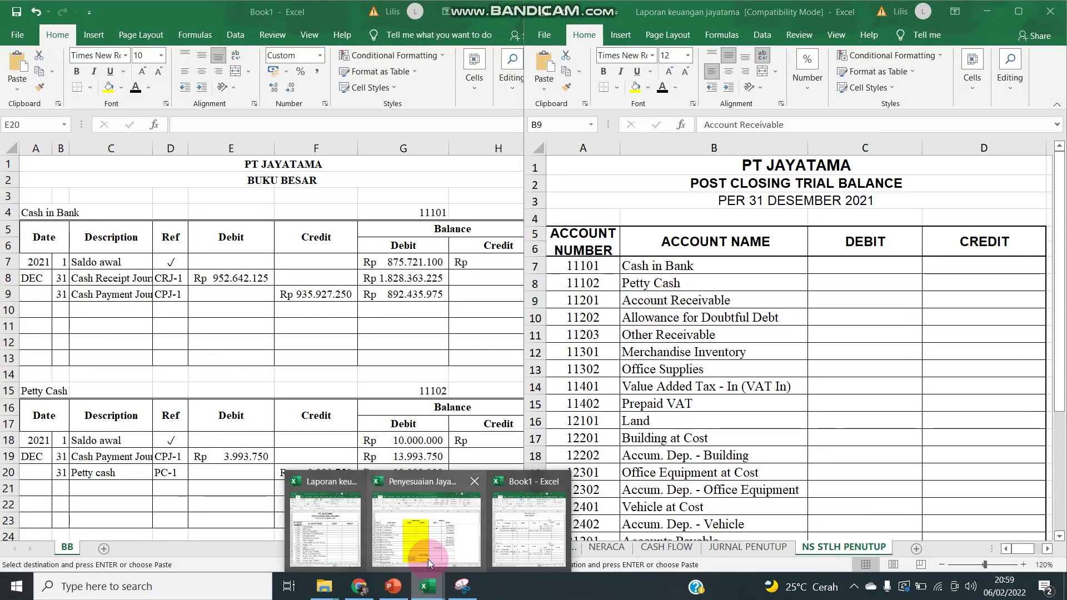
click(427, 534)
scroll(557, 297, up, 5)
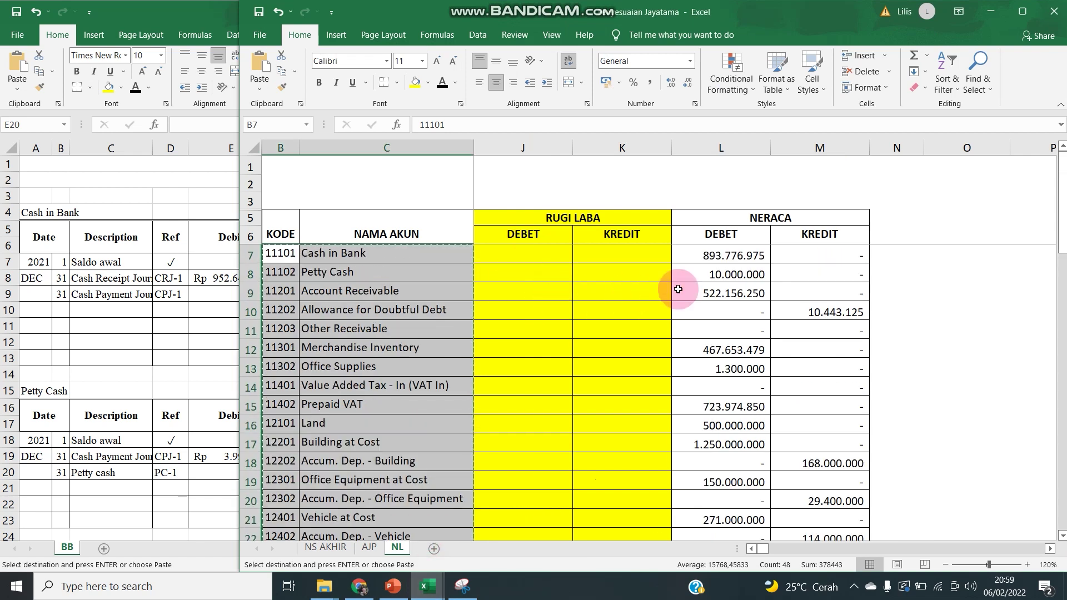
drag(728, 256, 782, 343)
right_click(784, 344)
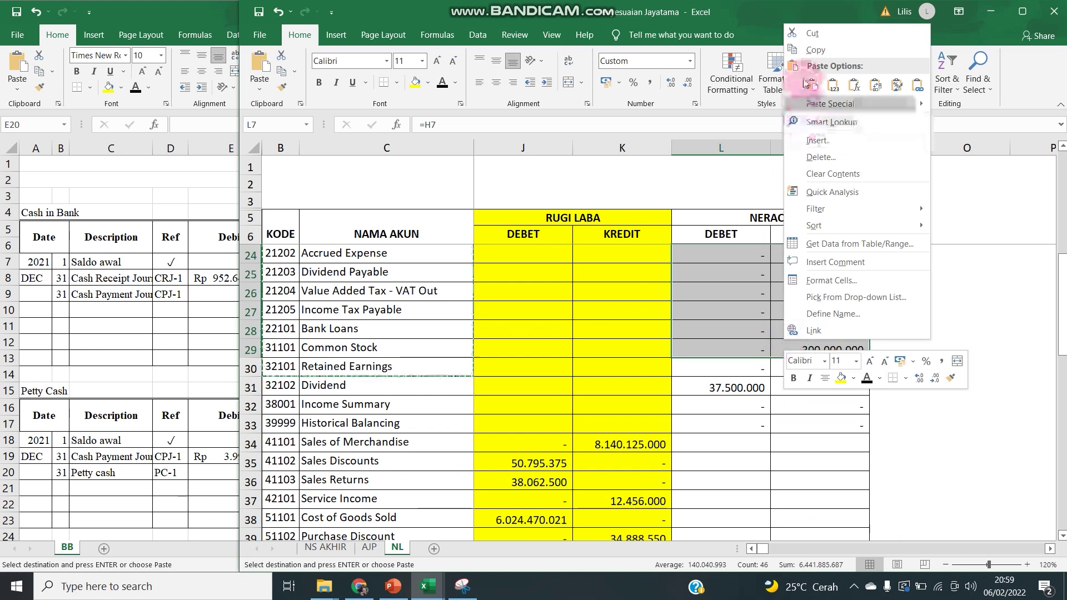
click(814, 50)
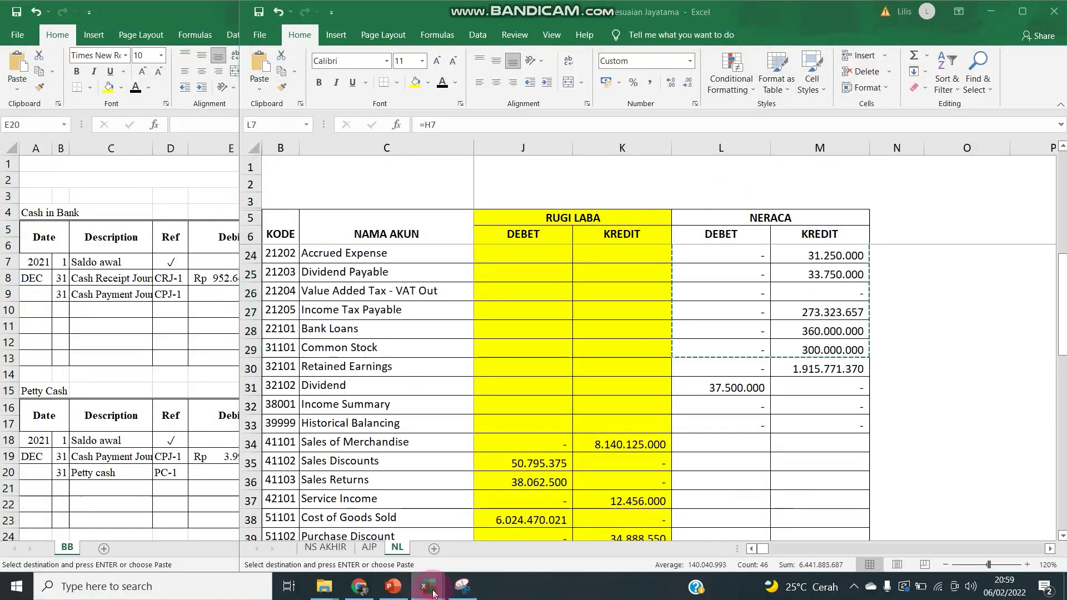
Step: Paste the copied amounts as values into the trial balance's Debit and Credit columns, starting at cell C7
mouse_move(431, 586)
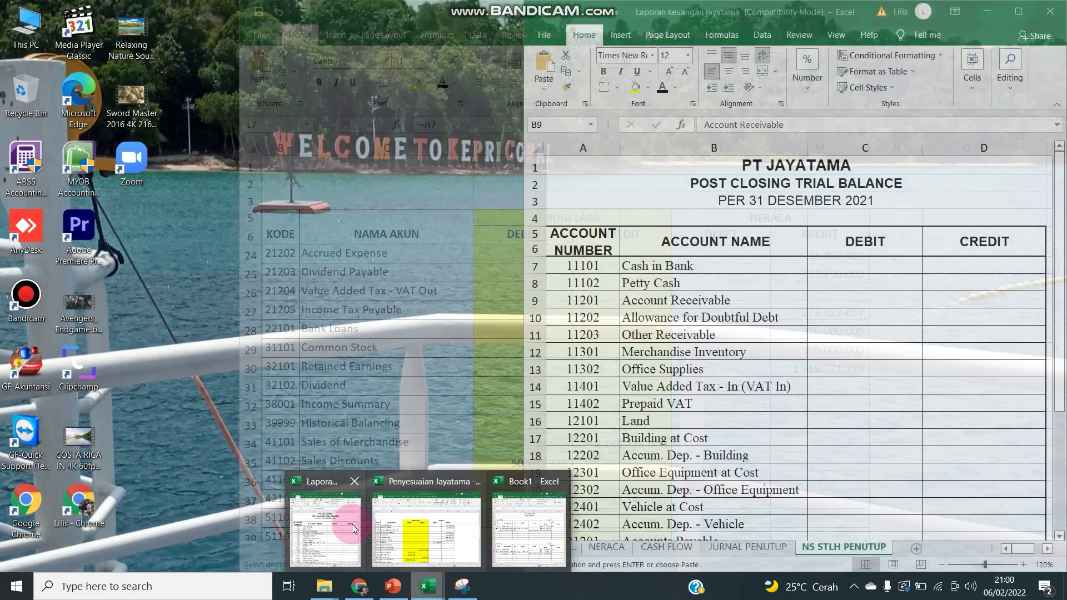
click(352, 525)
click(822, 266)
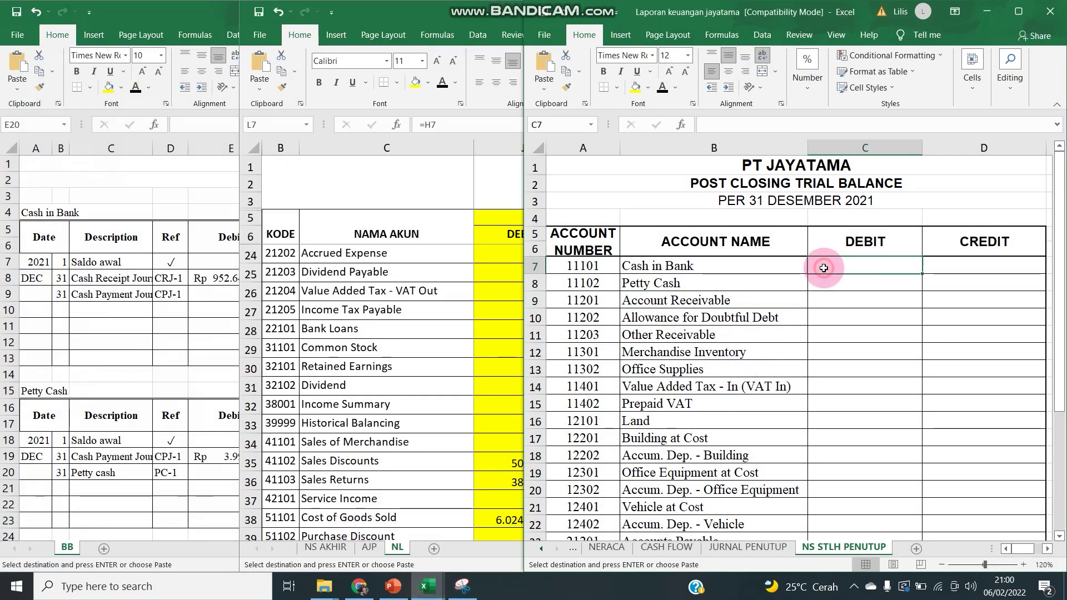
right_click(823, 265)
click(852, 338)
click(743, 284)
click(855, 429)
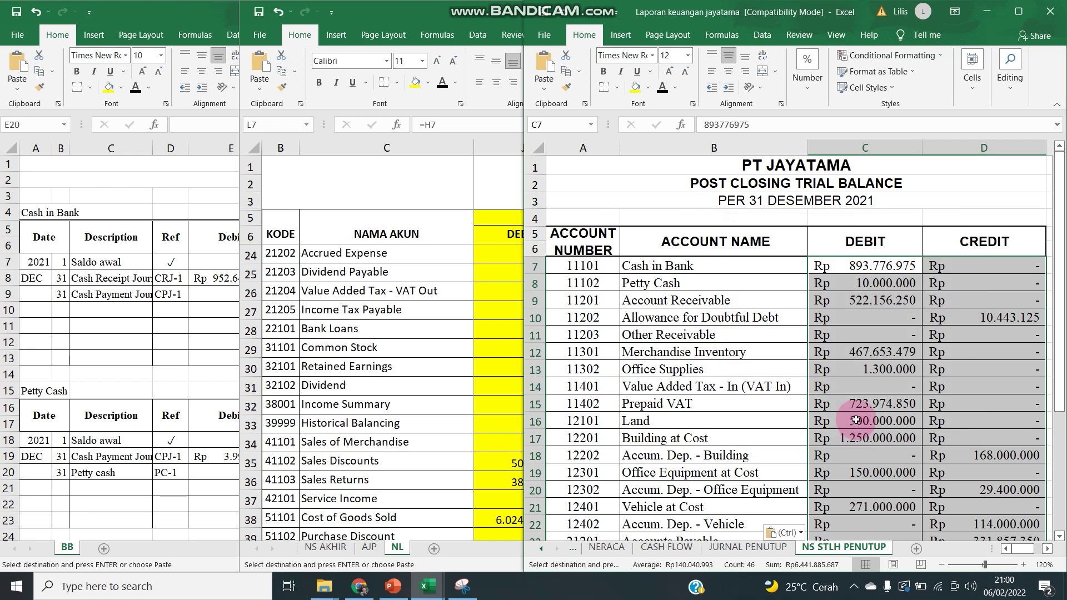
Step: Link the Retained Earnings credit amount in D30 to the Retained Earnings balance in cell I19 of the NERACA sheet
scroll(882, 357, down, 2)
scroll(882, 357, down, 1)
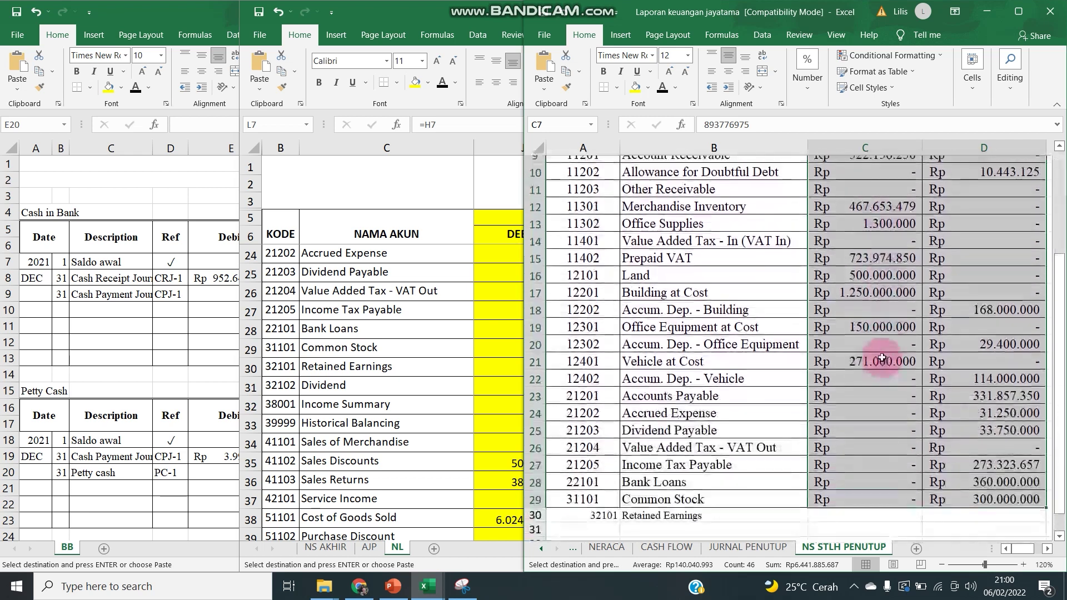
click(655, 508)
click(954, 504)
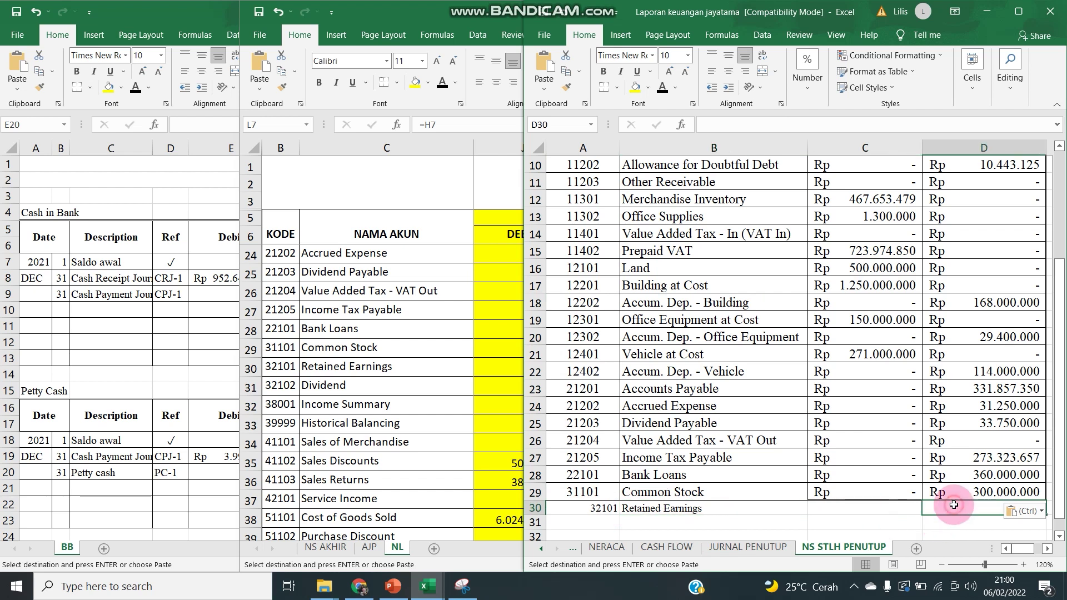
text(=)
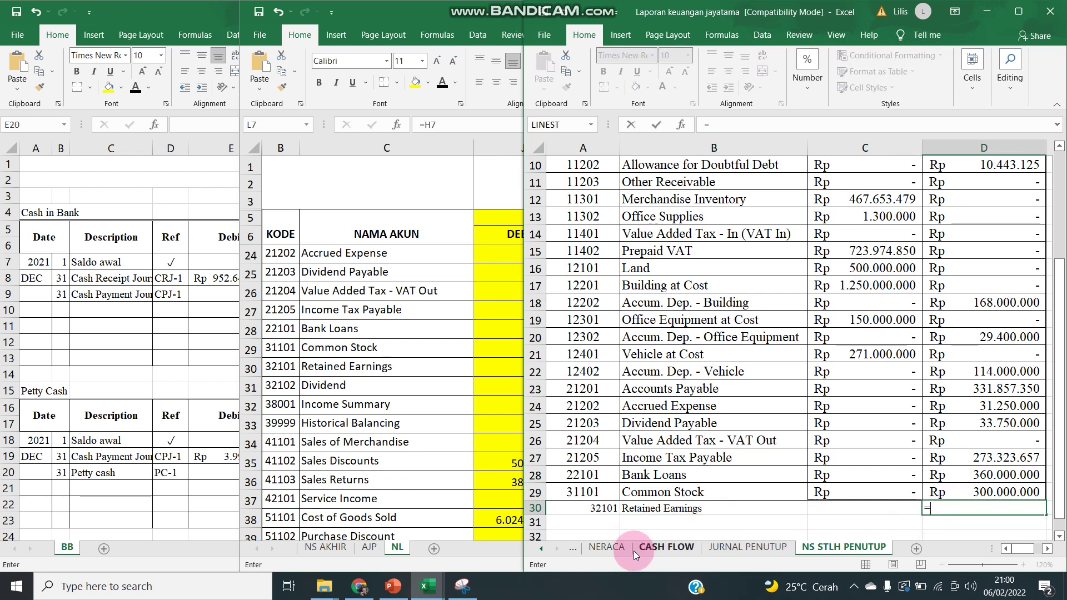
click(607, 548)
scroll(911, 444, down, 1)
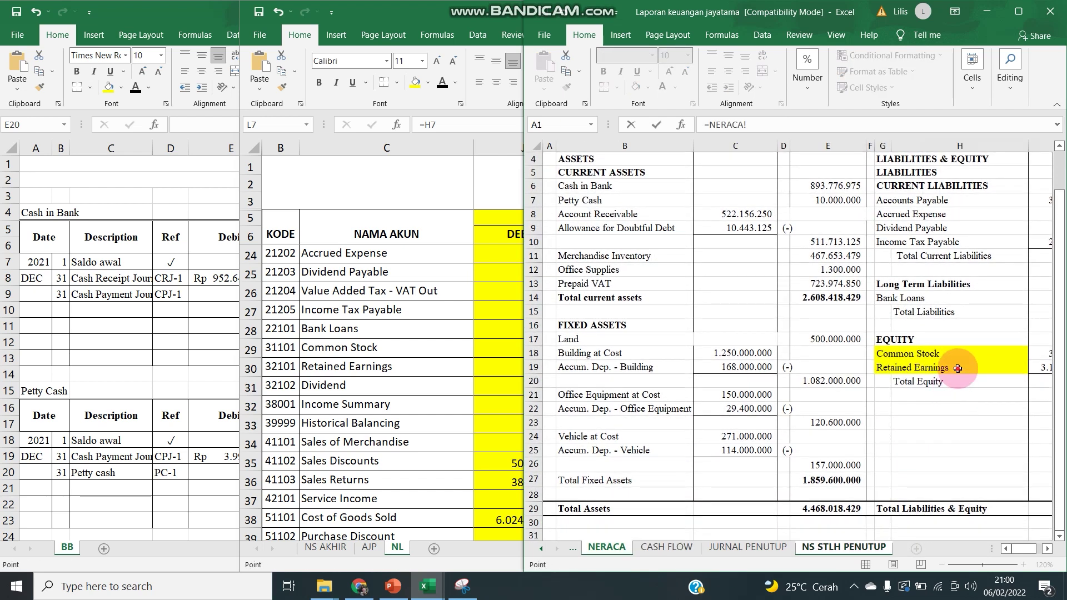
key(Right)
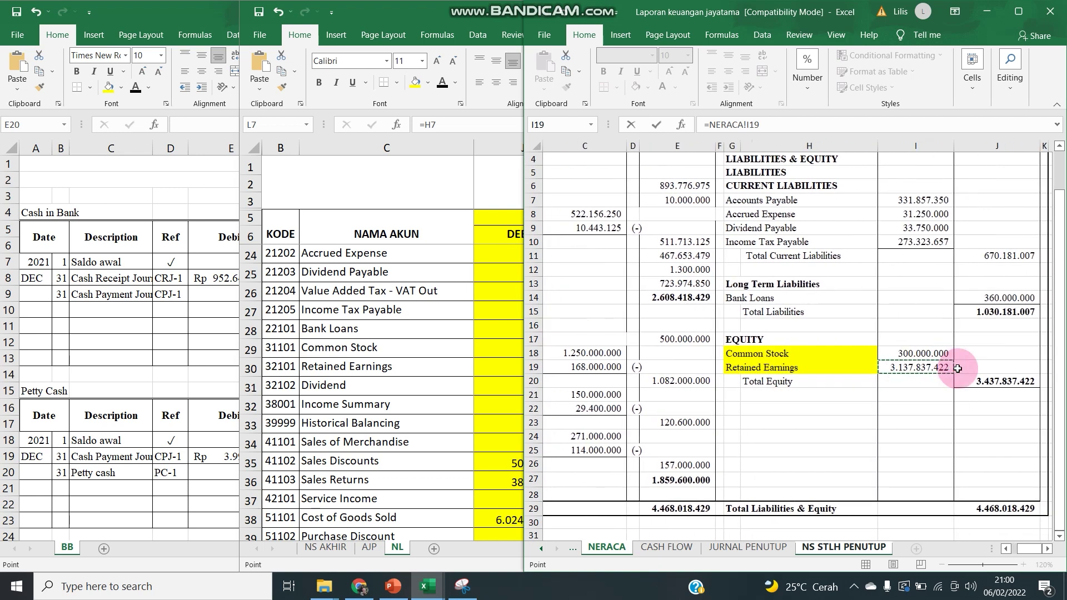
key(Return)
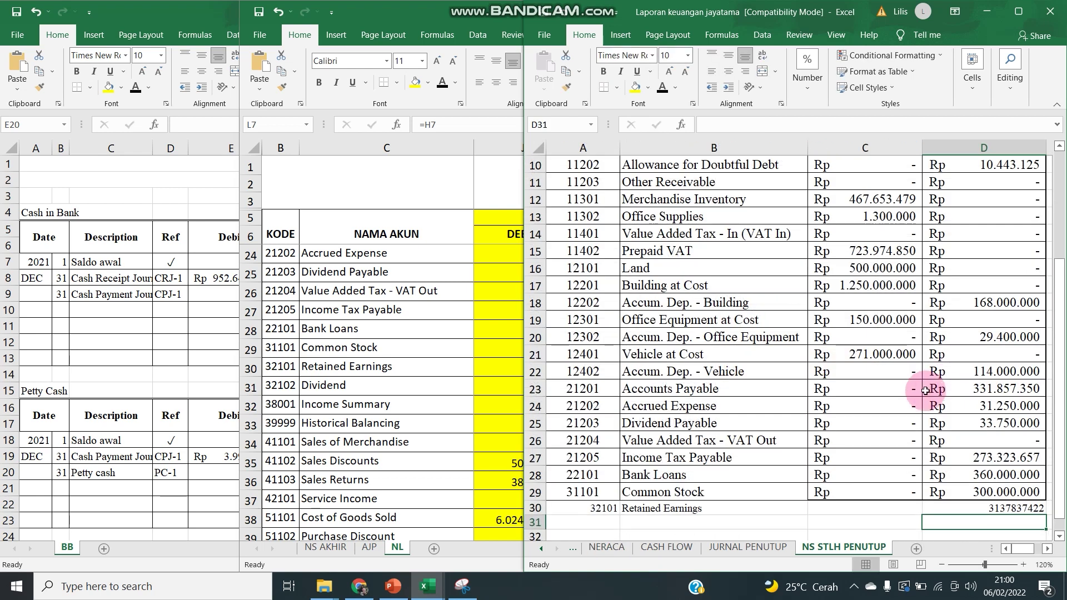
Step: Compare the retained earnings total on the PERUBAHAN MODAL sheet with the Retained Earnings figure on NERACA
click(573, 552)
click(971, 465)
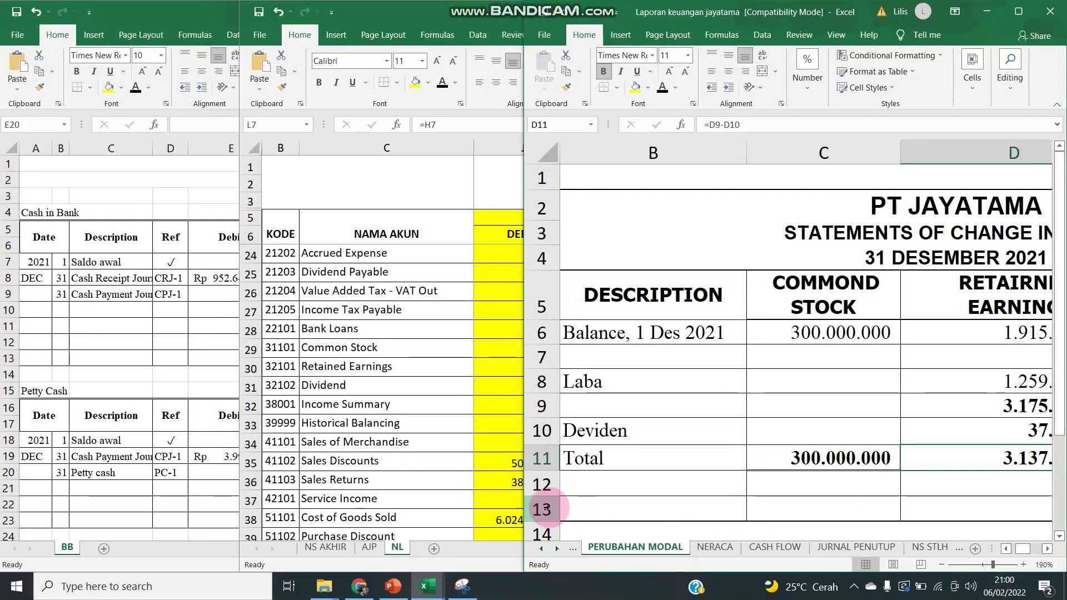
drag(524, 501, 469, 497)
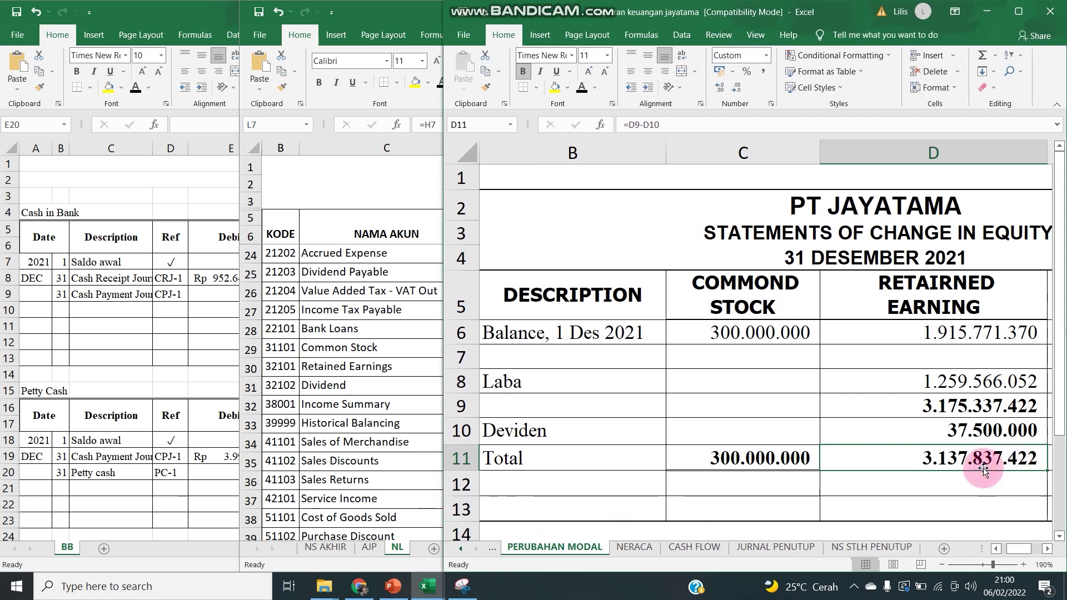
click(634, 546)
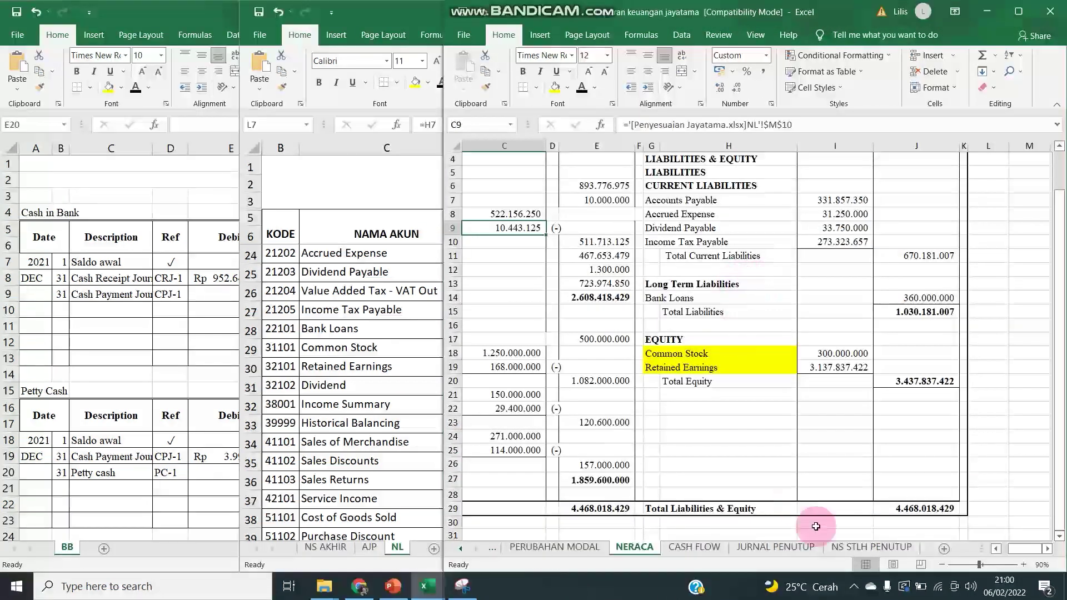
scroll(758, 317, up, 1)
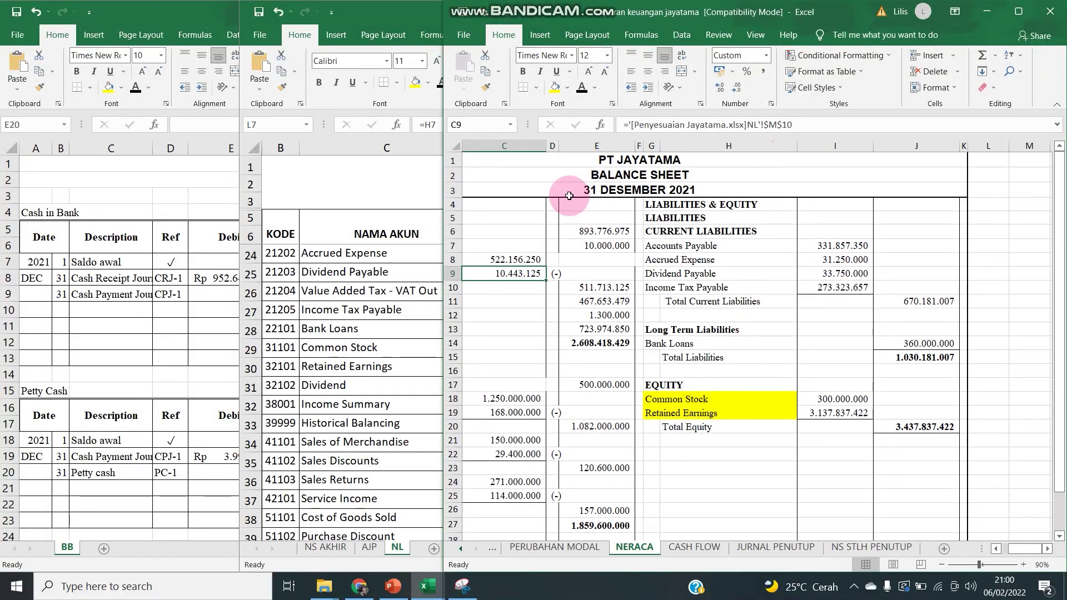
Step: Total the credit amounts D7:D30 in D31 of NS STLH PENUTUP with SUM and copy the formula to the debit total in C31
click(843, 554)
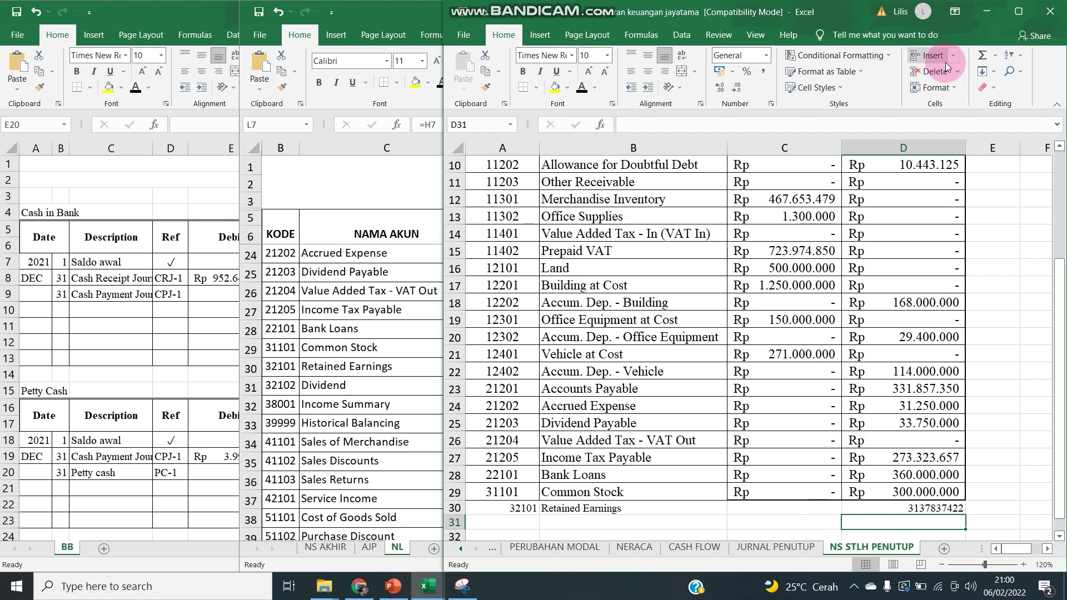
click(981, 55)
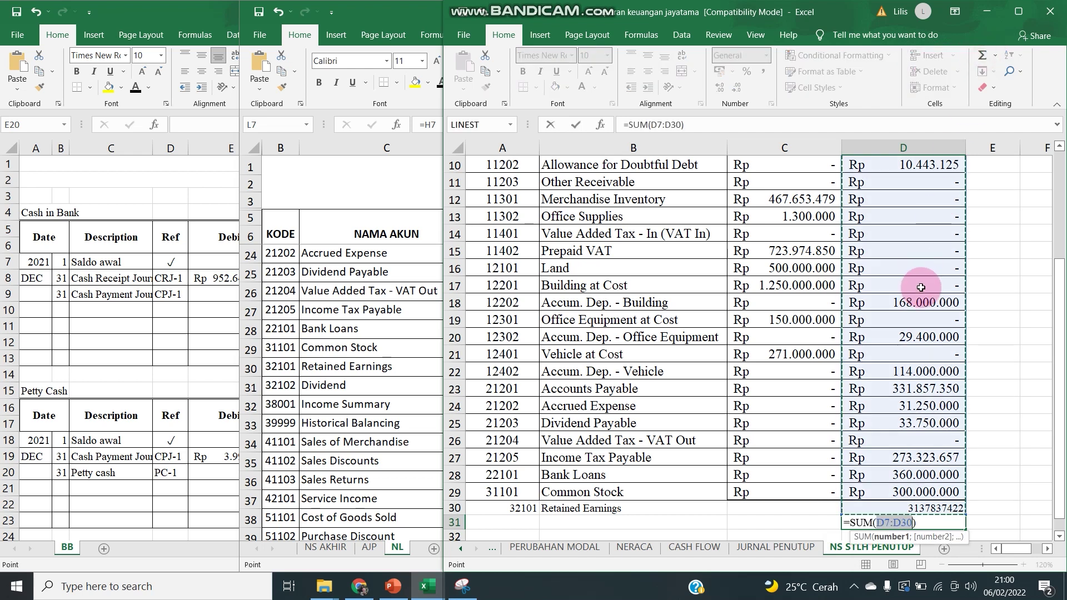
key(Return)
key(shift+Left)
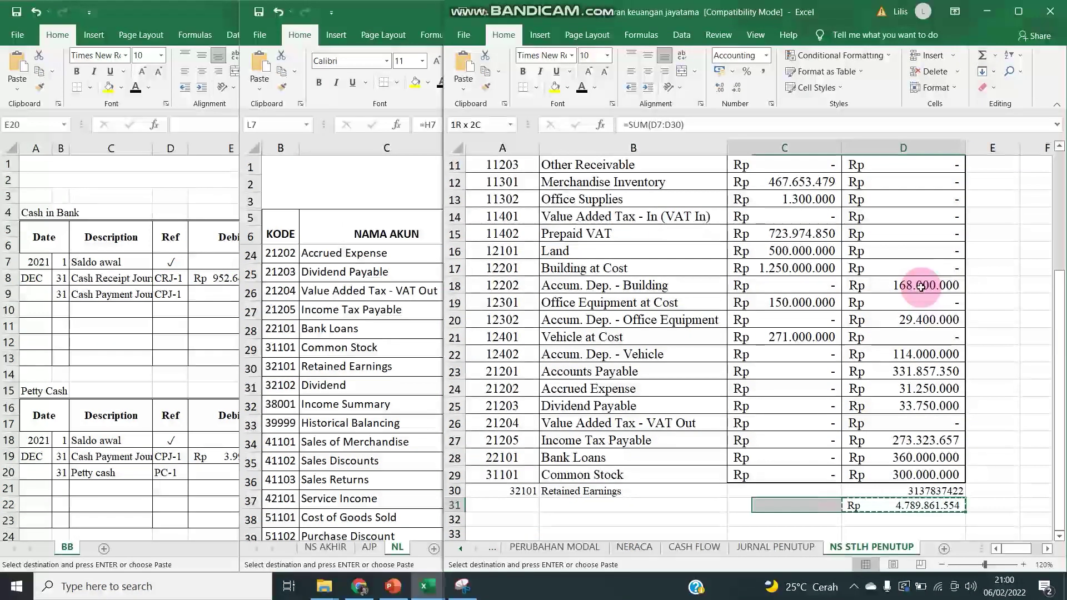
key(Return)
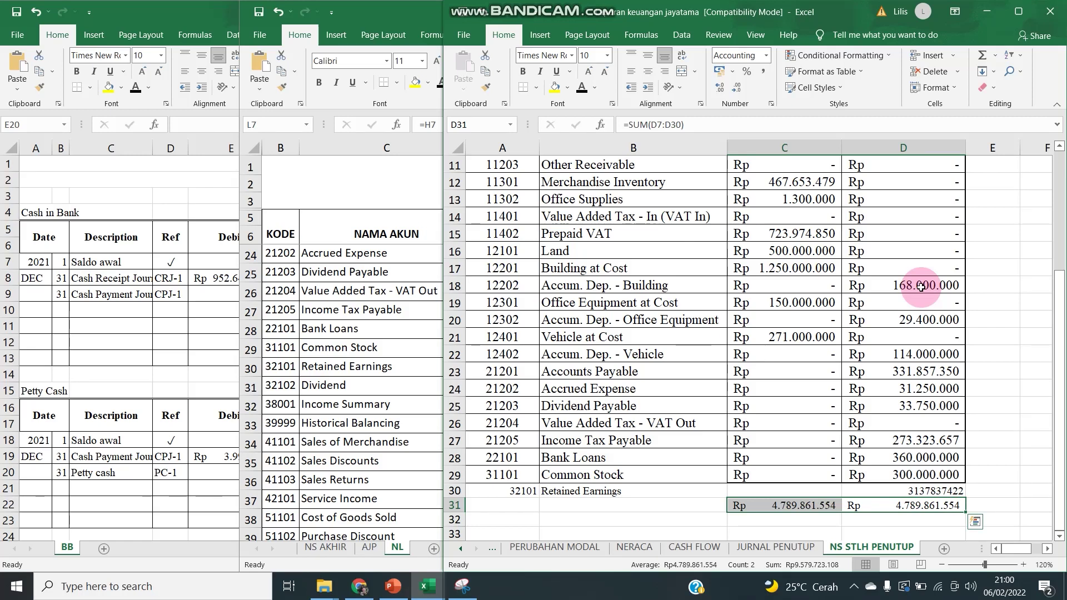
Step: Apply all borders to the trial balance's Common Stock, Retained Earnings and total rows, A29:D31
drag(483, 475, 901, 505)
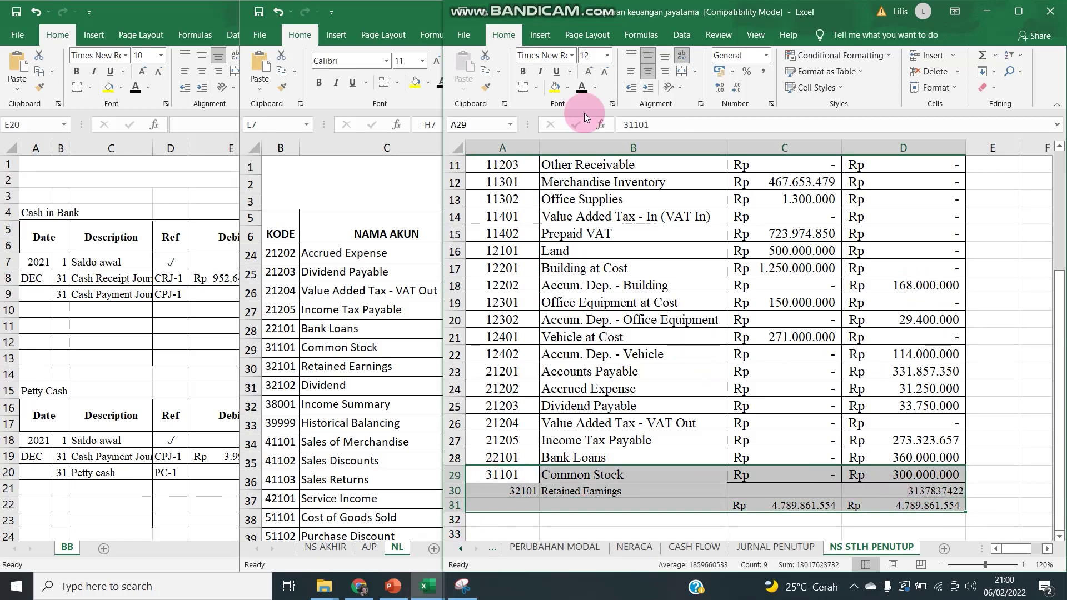
click(535, 87)
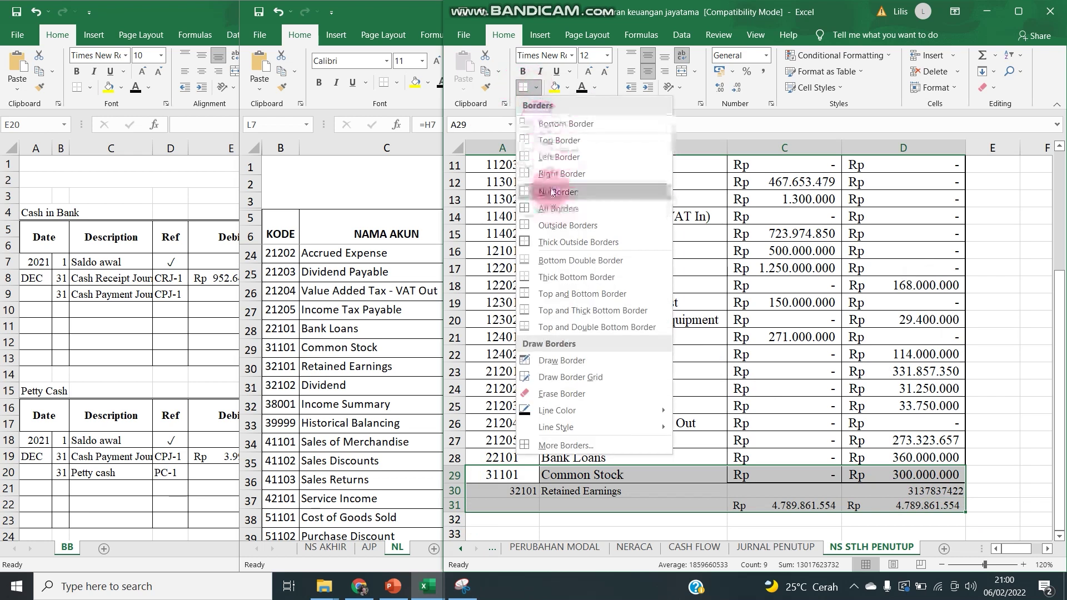
click(556, 211)
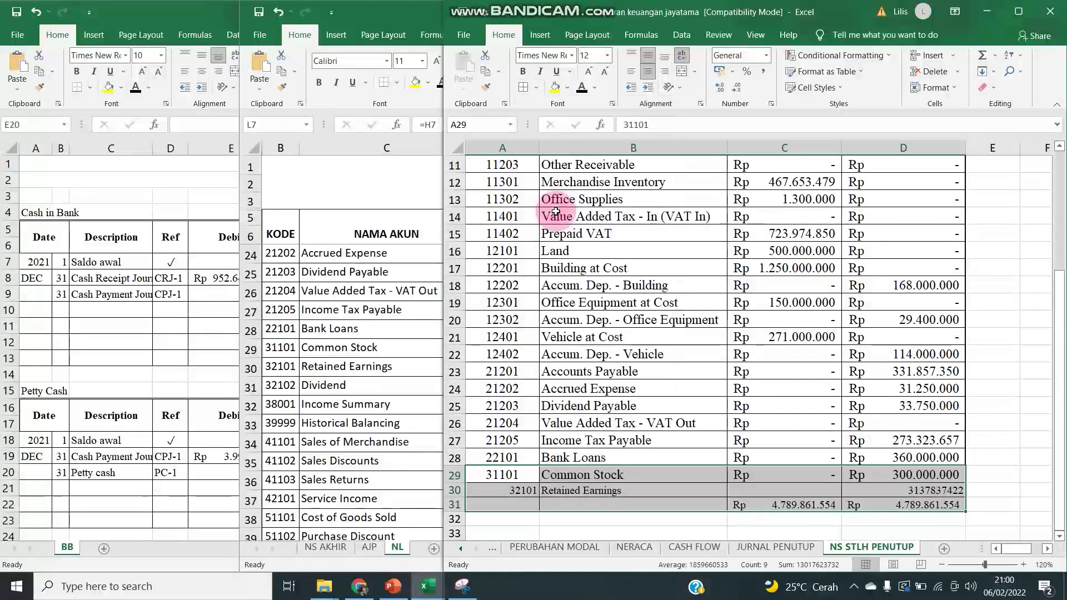
Step: Set the font of the whole NS STLH PENUTUP sheet to Times New Roman, size 12
click(506, 490)
click(511, 475)
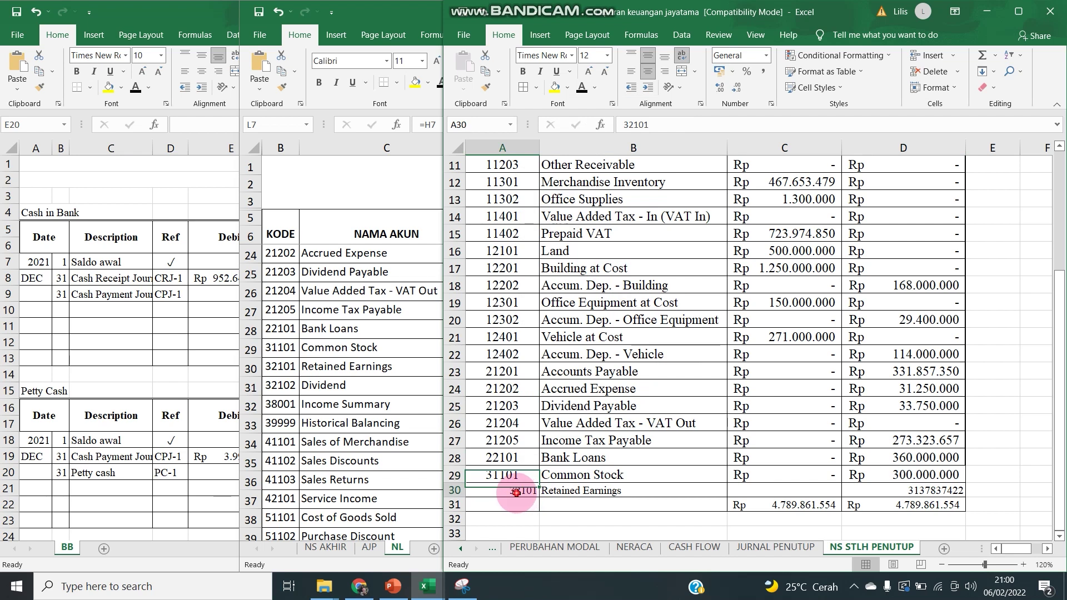
click(457, 148)
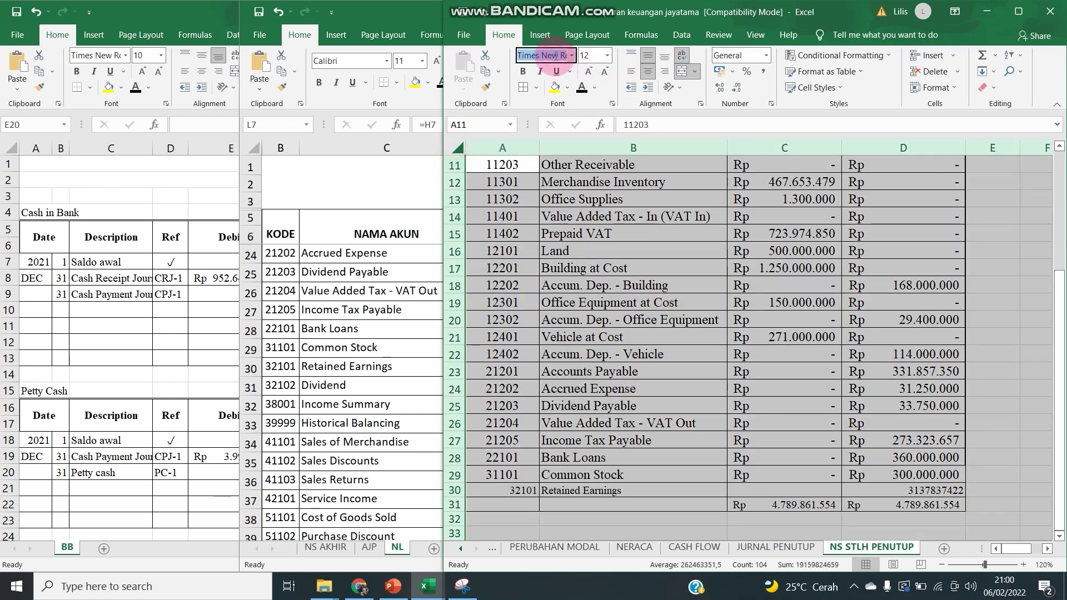
key(Return)
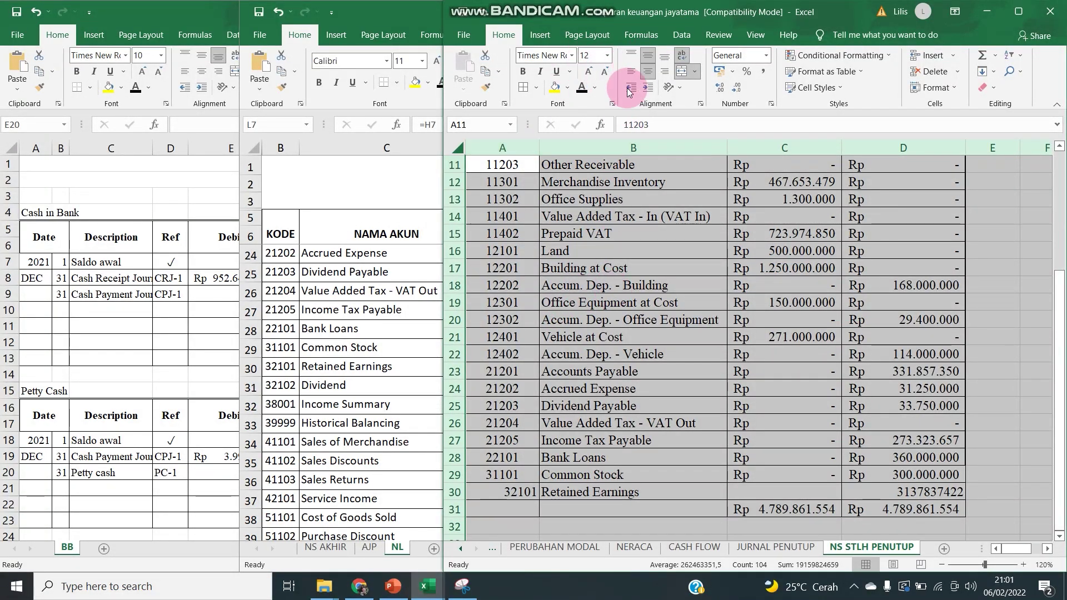
Step: Centre the contents of the whole sheet horizontally, and left-align the account name column B
click(651, 74)
click(649, 69)
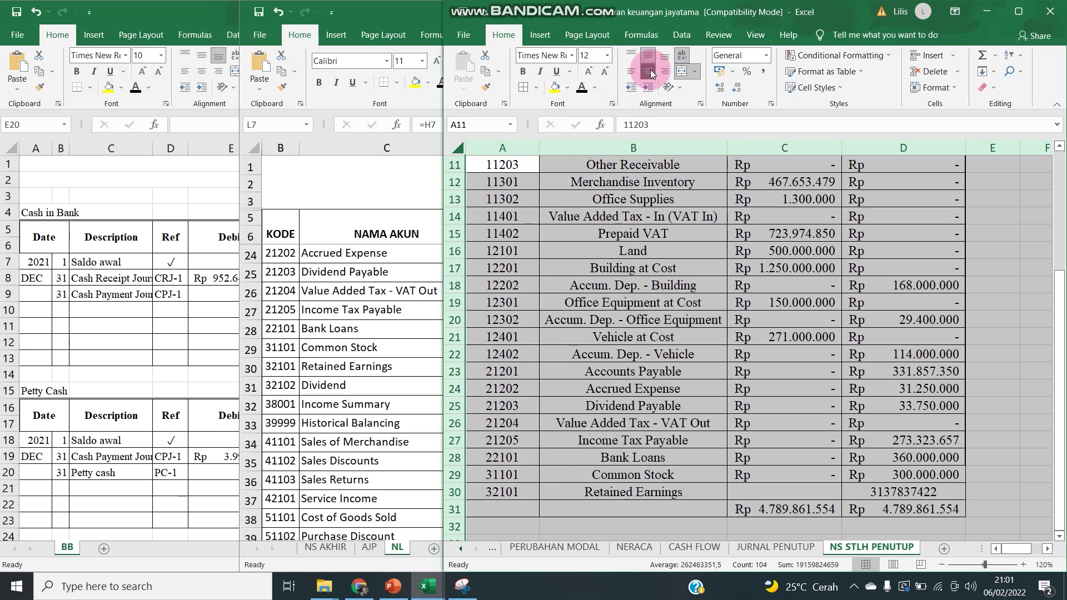
click(674, 401)
click(628, 146)
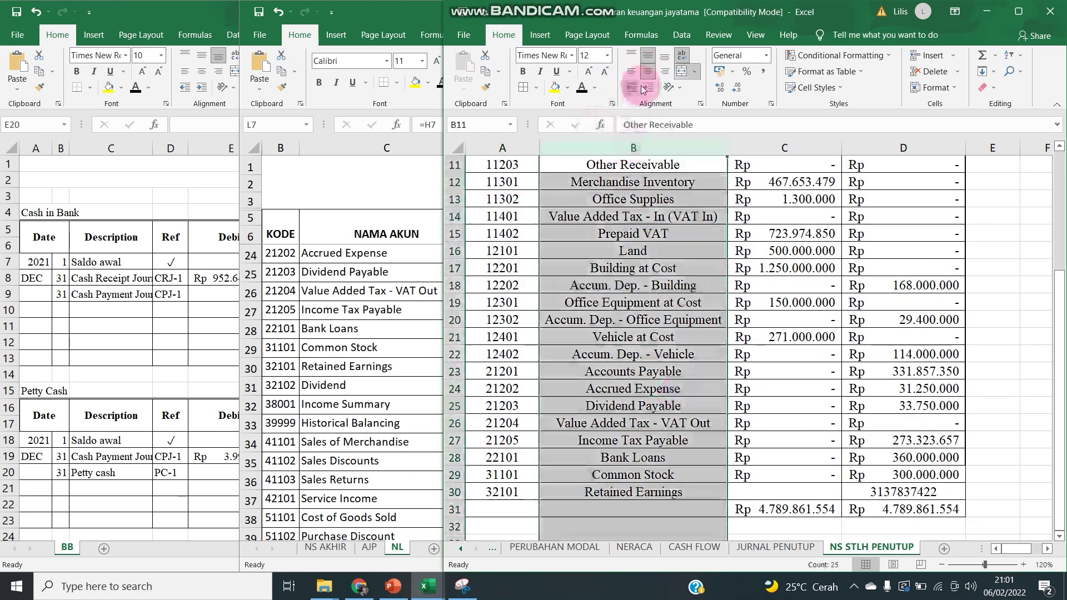
click(631, 71)
click(647, 265)
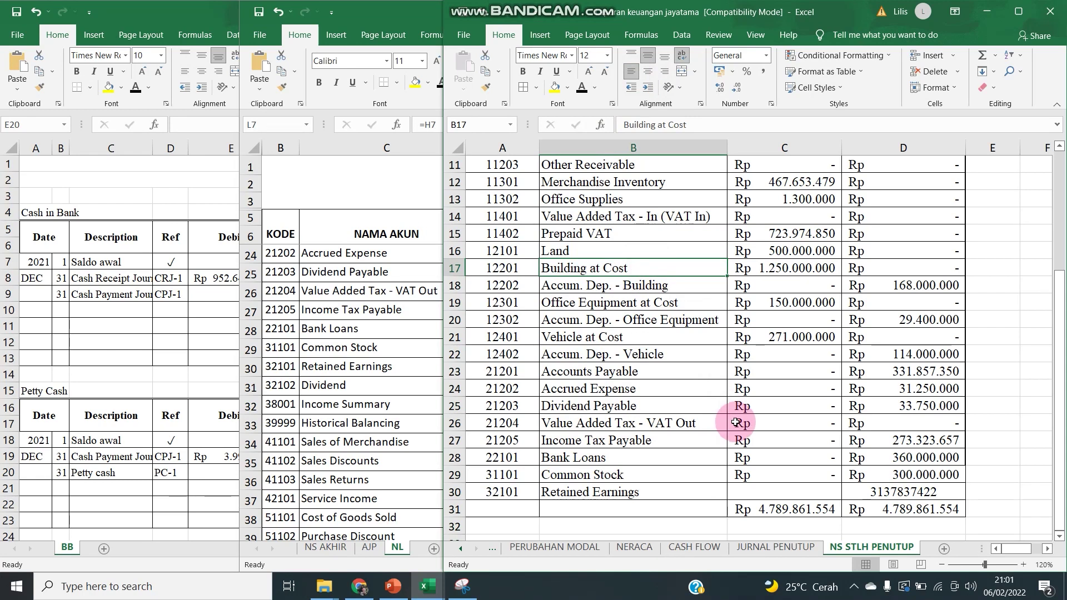
Step: Apply the Accounting number format to the Retained Earnings debit and credit cells C30:D30
drag(803, 492, 901, 492)
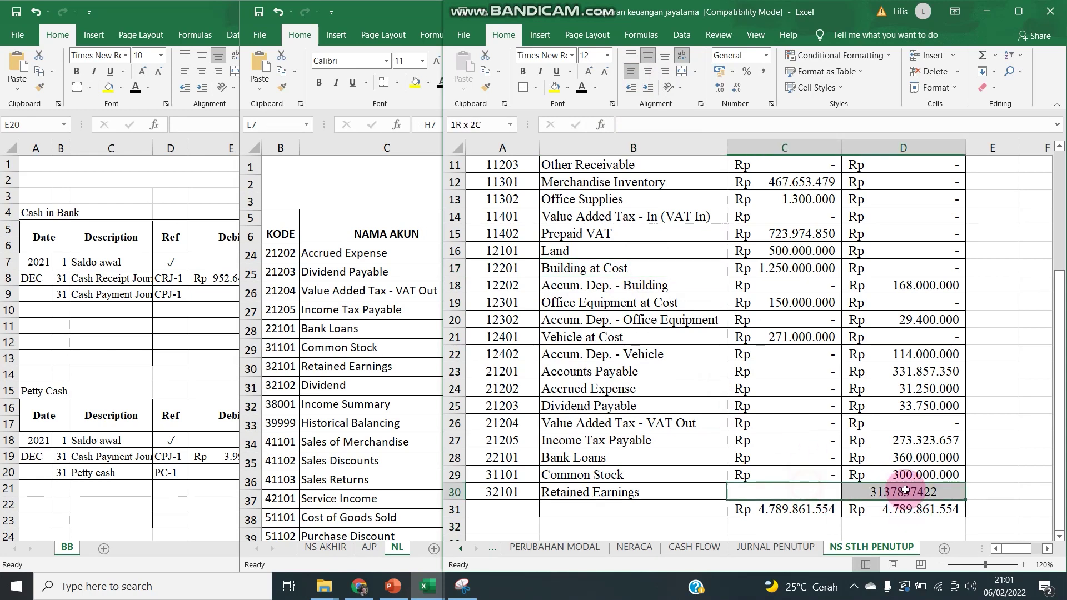
click(765, 55)
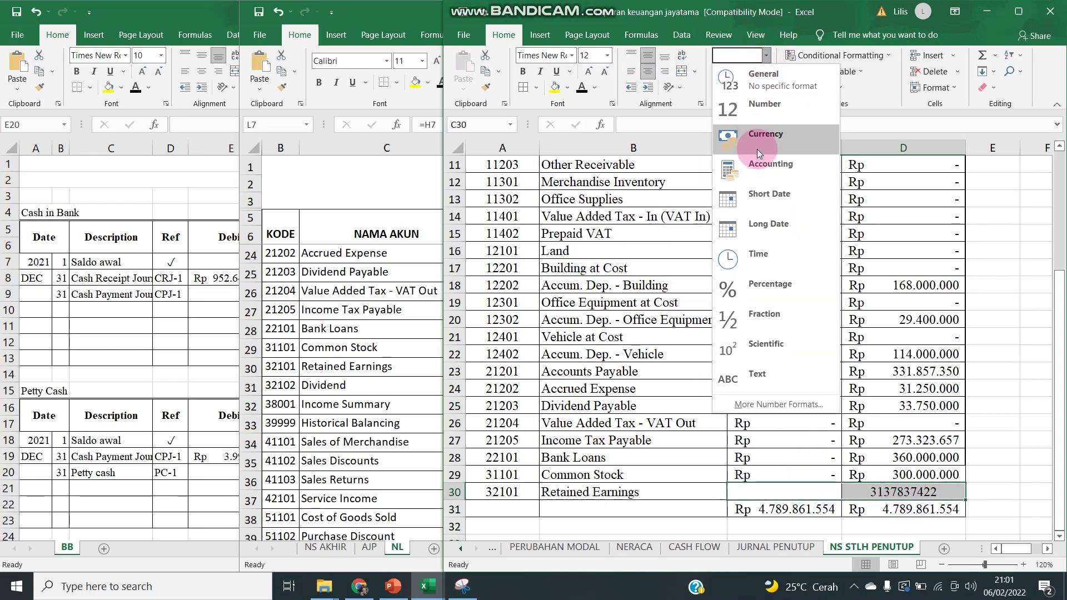
click(760, 167)
click(814, 302)
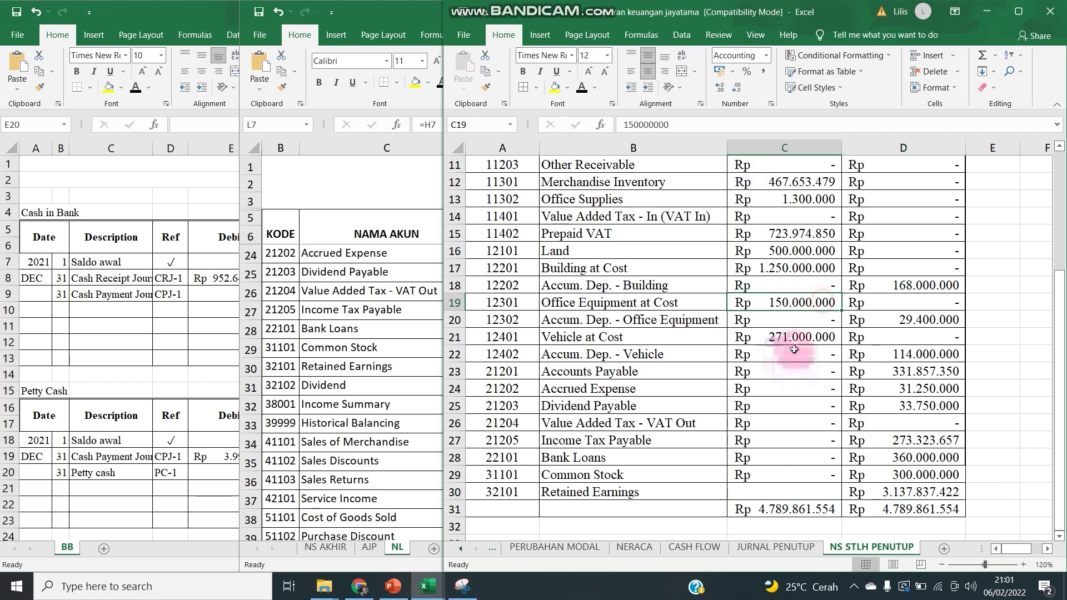
Step: Review the trial balance's debit and credit amounts alongside the Cash in Bank and Petty Cash ledgers in Book1
scroll(876, 386, up, 4)
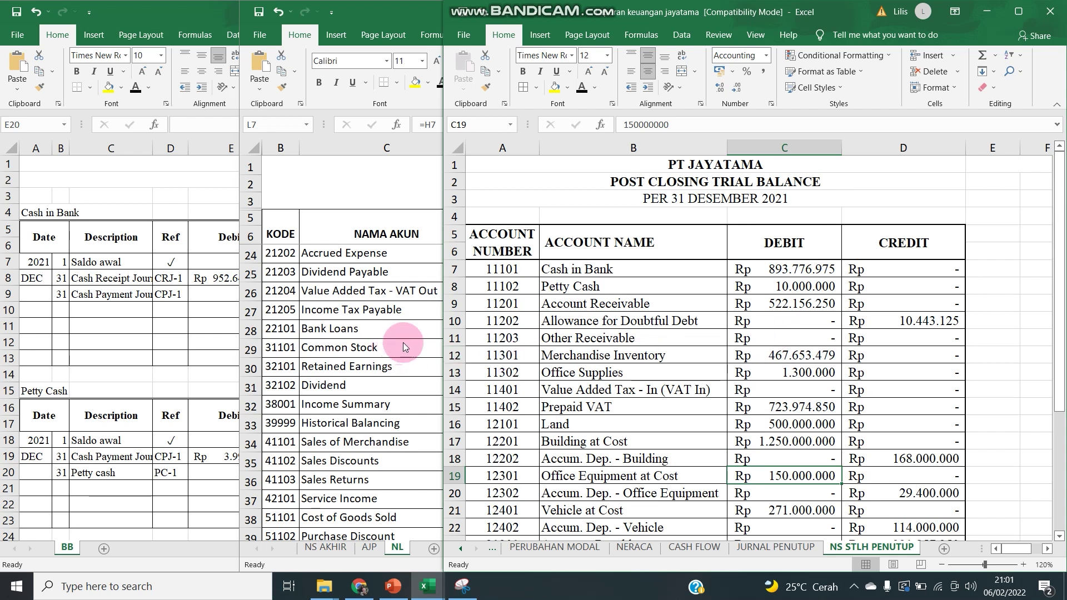
click(795, 247)
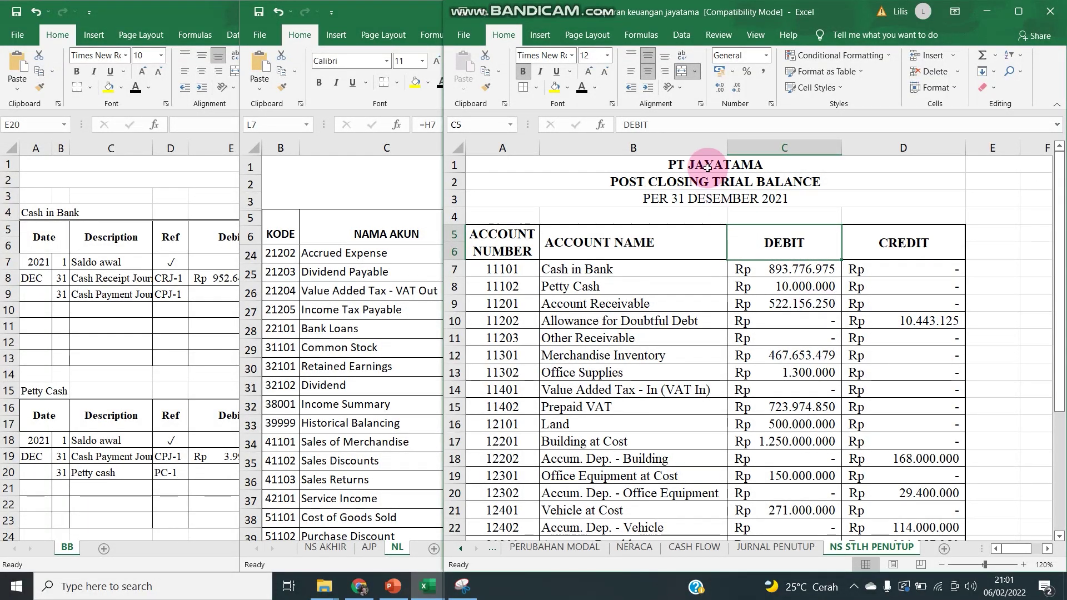
click(84, 286)
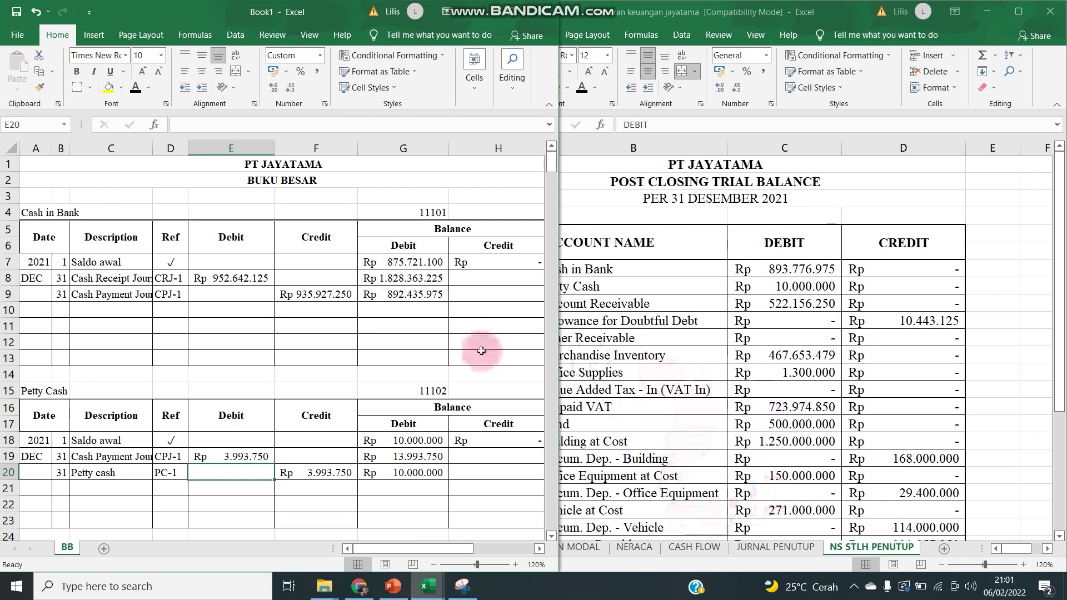
click(767, 247)
drag(778, 269, 924, 523)
Step: Label the totals row of the trial balance TOTAL in cell B31
scroll(777, 444, down, 6)
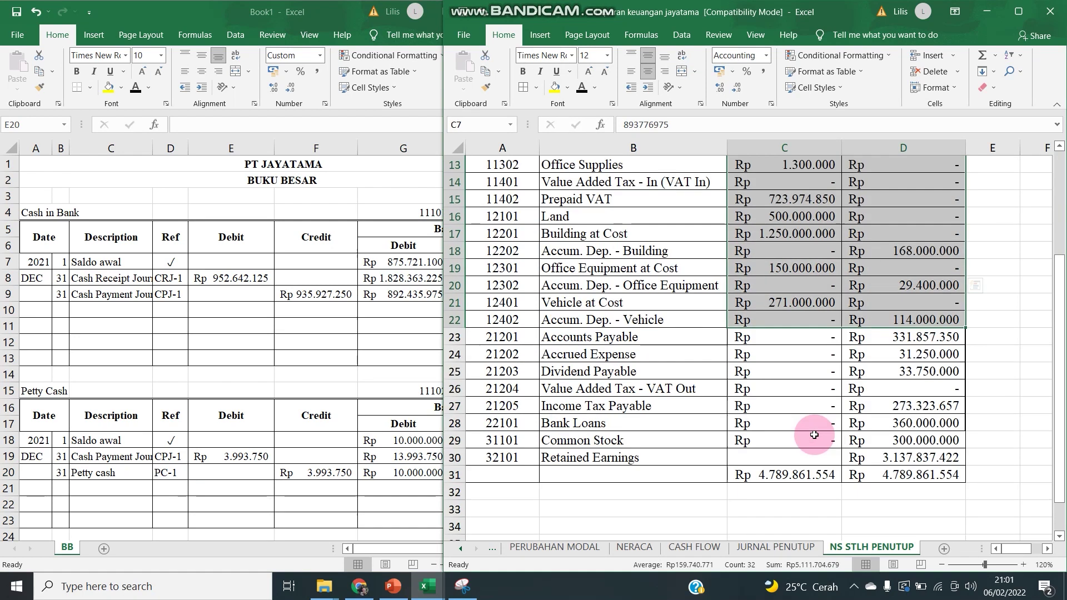
click(778, 371)
click(630, 369)
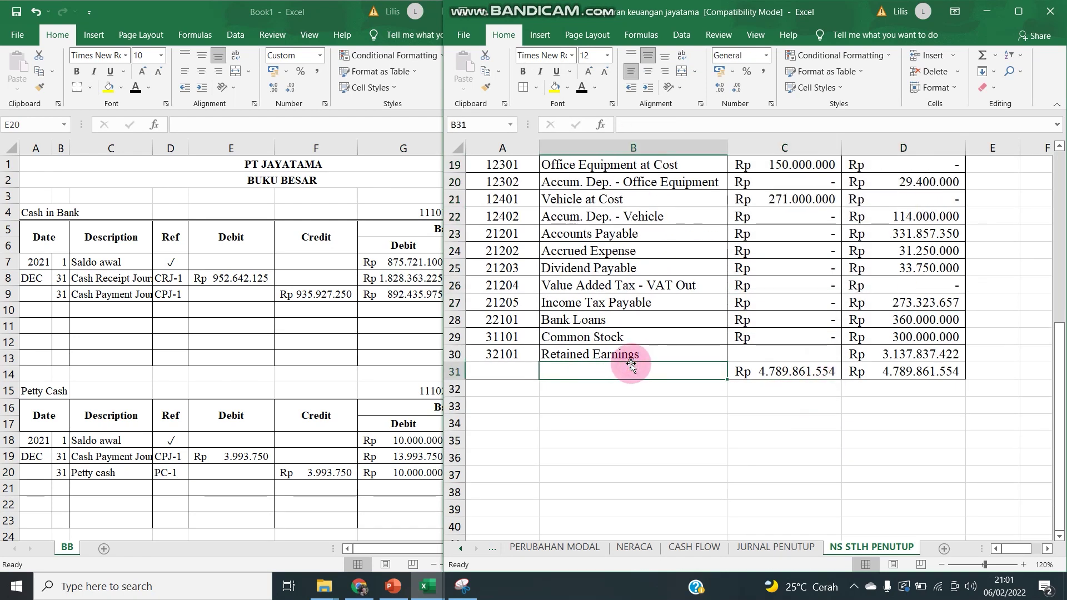
text(TO)
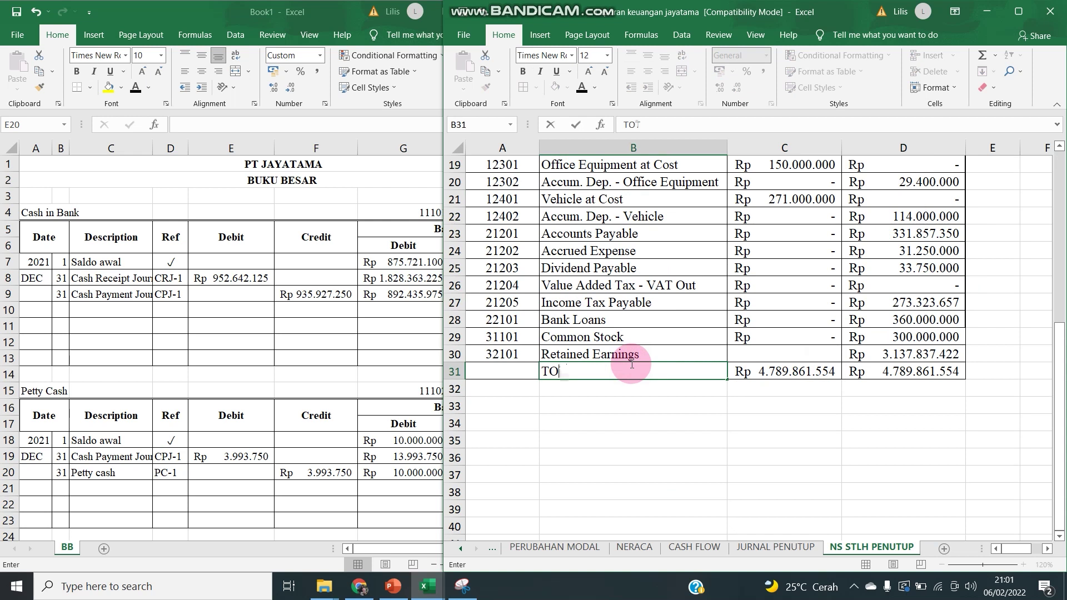
text(TAL)
key(Return)
Step: Check the completed trial balance from the heading to the totals row and inspect the Cash in Bank closing balance in the ledger
scroll(631, 361, up, 6)
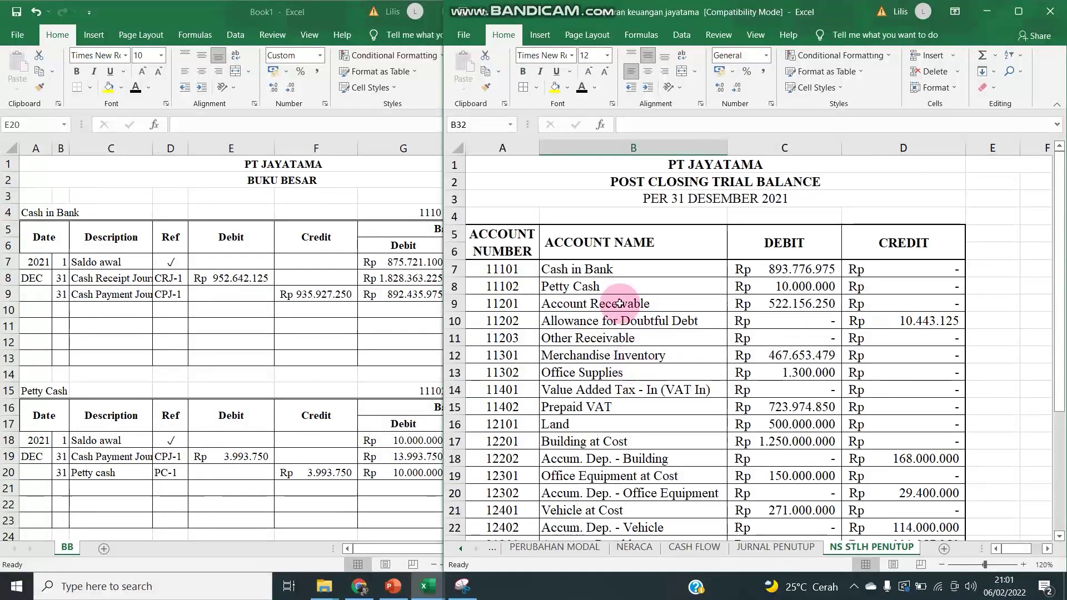
scroll(727, 274, down, 5)
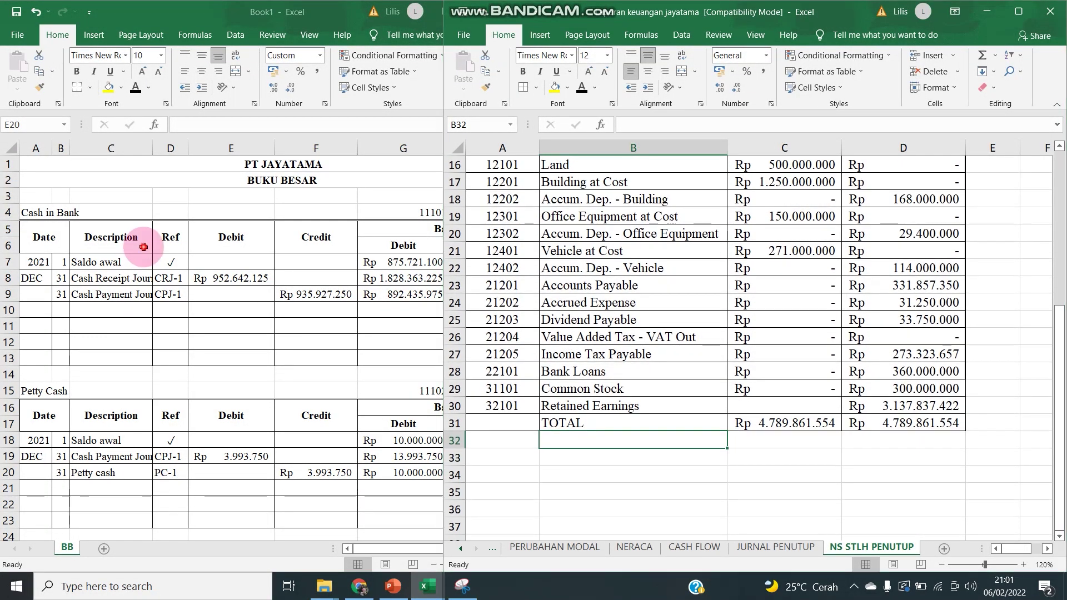
click(148, 239)
click(408, 294)
click(694, 367)
click(550, 433)
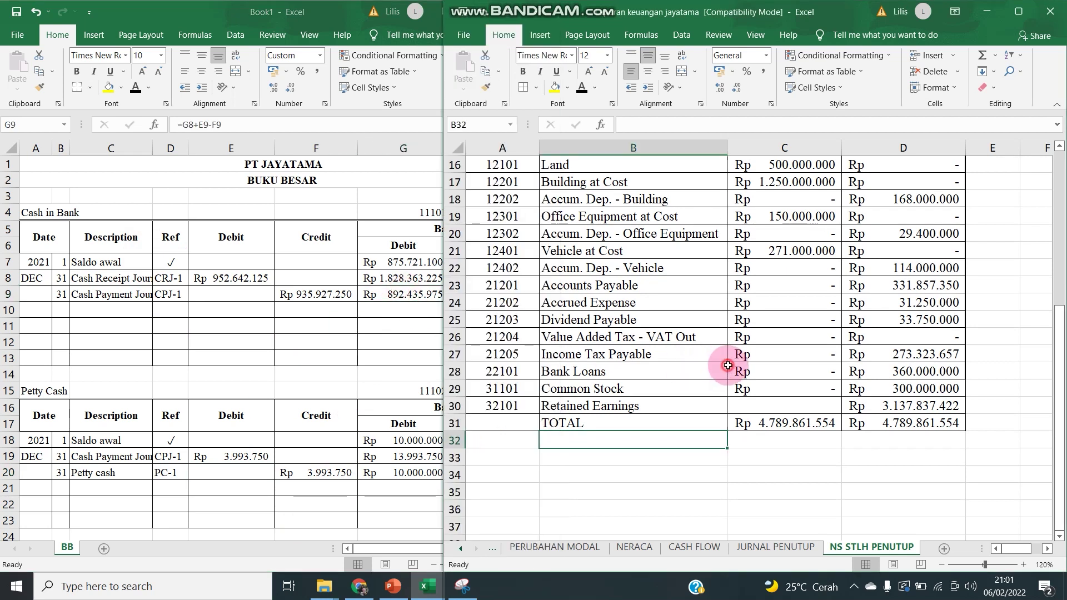
Step: Check the list of financial statement tasks on the blog page in Chrome and return to the post-closing trial balance heading in Excel
click(359, 586)
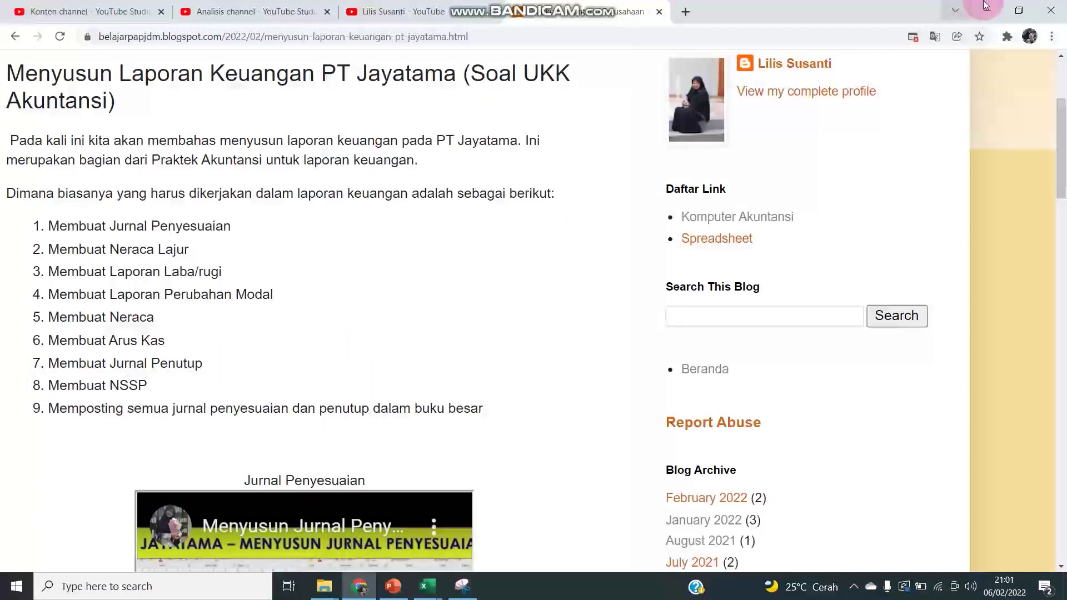
click(987, 7)
scroll(716, 338, up, 5)
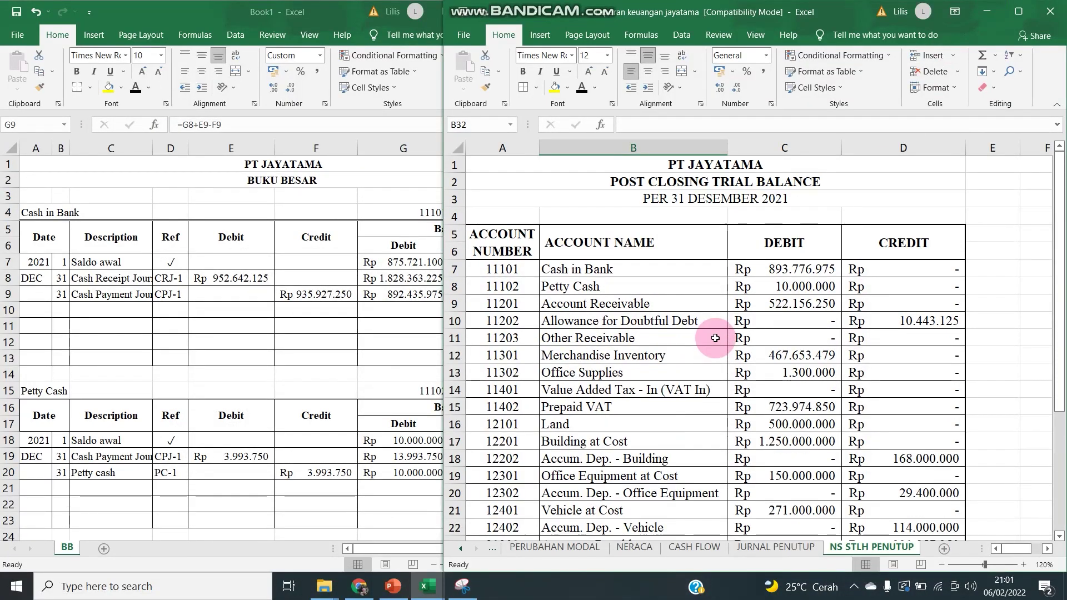
Step: Hide the blank row 4 between the post-closing trial balance heading and its table
right_click(454, 218)
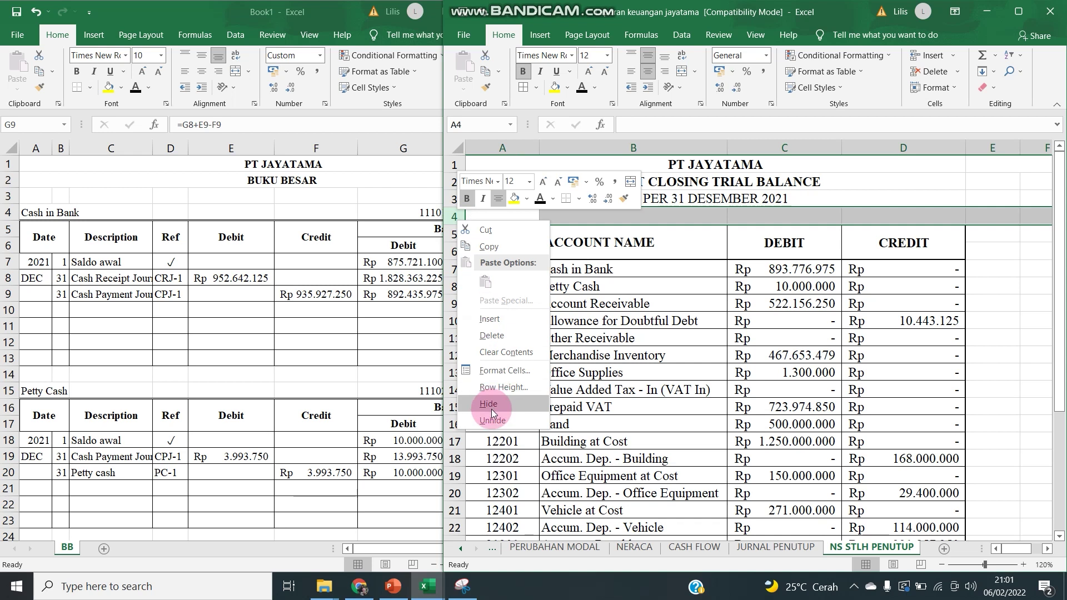
click(485, 337)
click(576, 303)
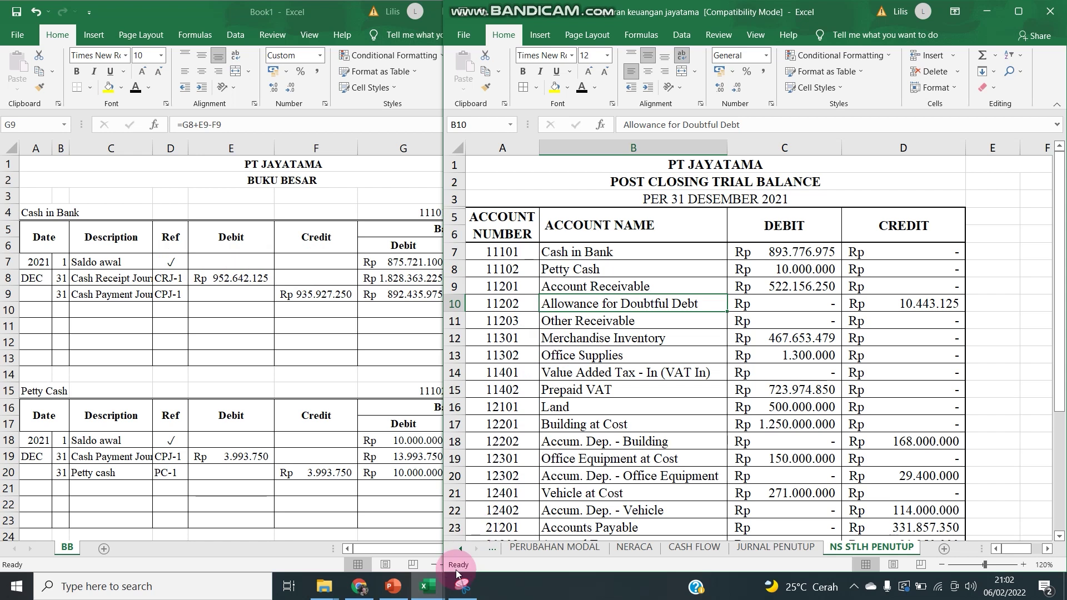
Step: Bring up the AJP sheet of the Penyesuaian Jayatama workbook and narrow its window so the Book1 ledger shows beside it
mouse_move(426, 583)
click(393, 441)
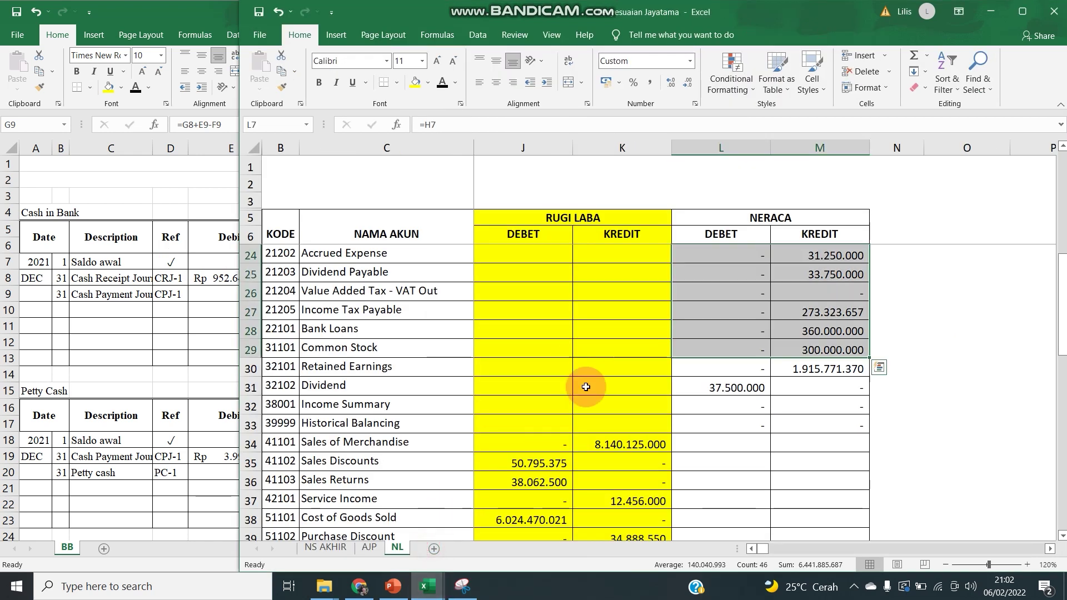
click(369, 548)
drag(239, 377, 528, 376)
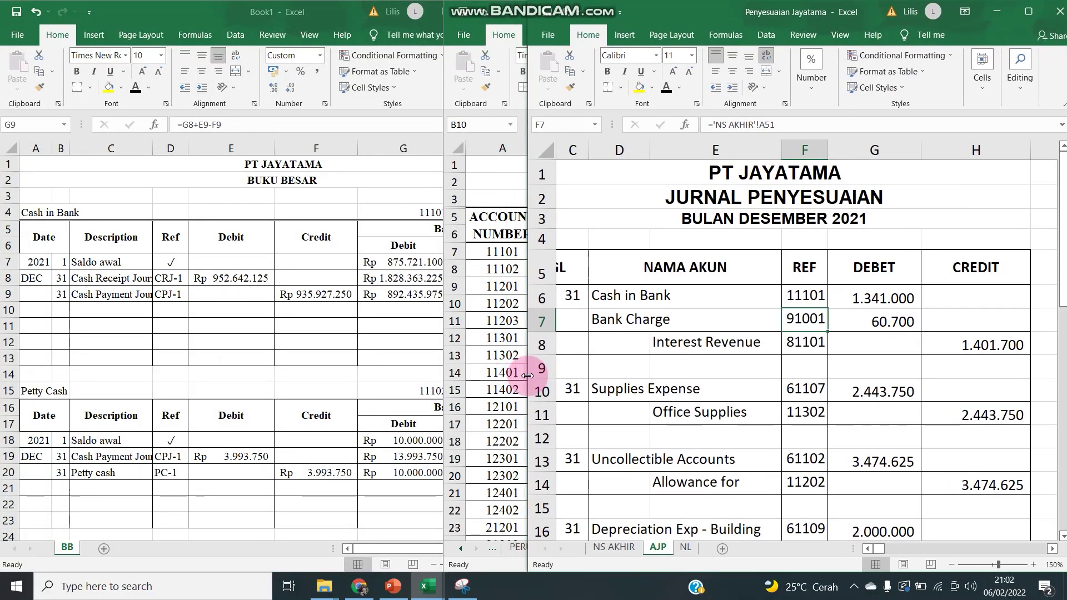
Step: Highlight the Cash in Bank debit amount in cell G6 of the adjusting journal with yellow fill
click(804, 295)
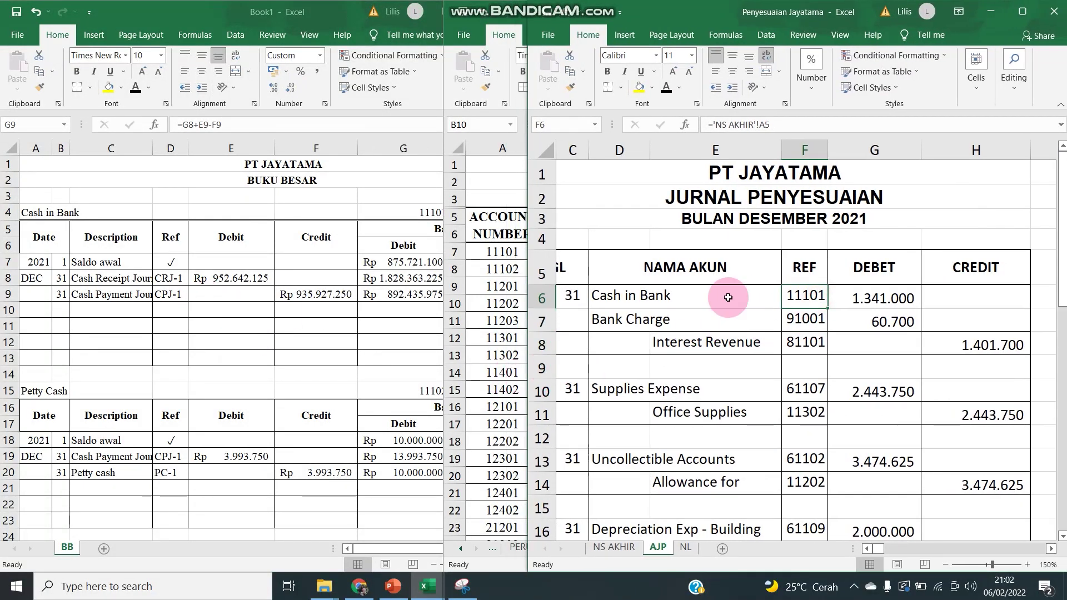
click(874, 304)
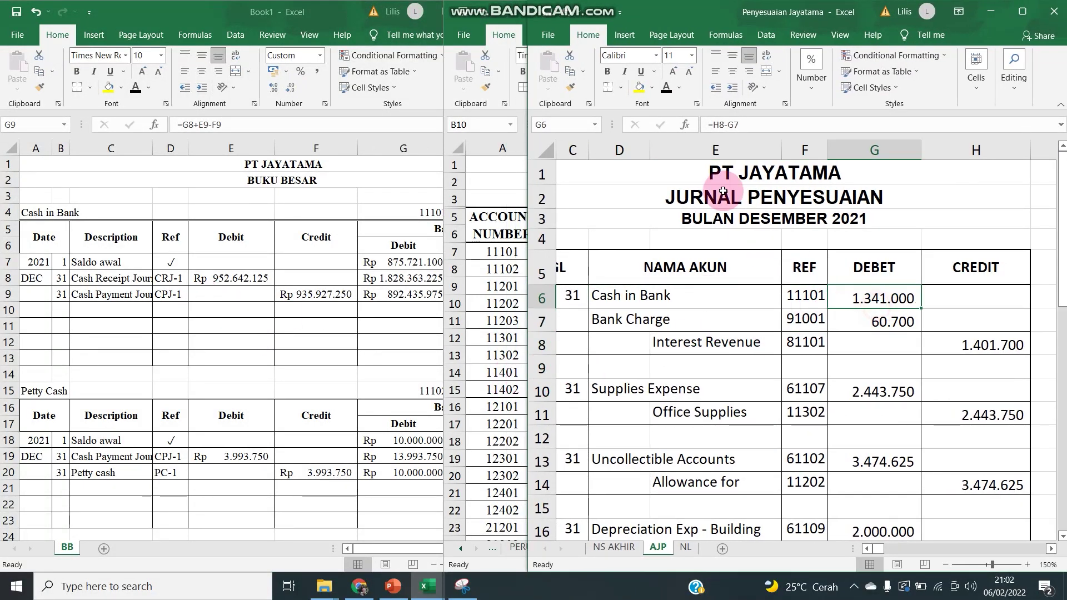
click(640, 88)
Step: Enter date 31, description Adjustment and reference GJ-2 in row 10 of the Cash in Bank ledger
click(119, 305)
click(60, 312)
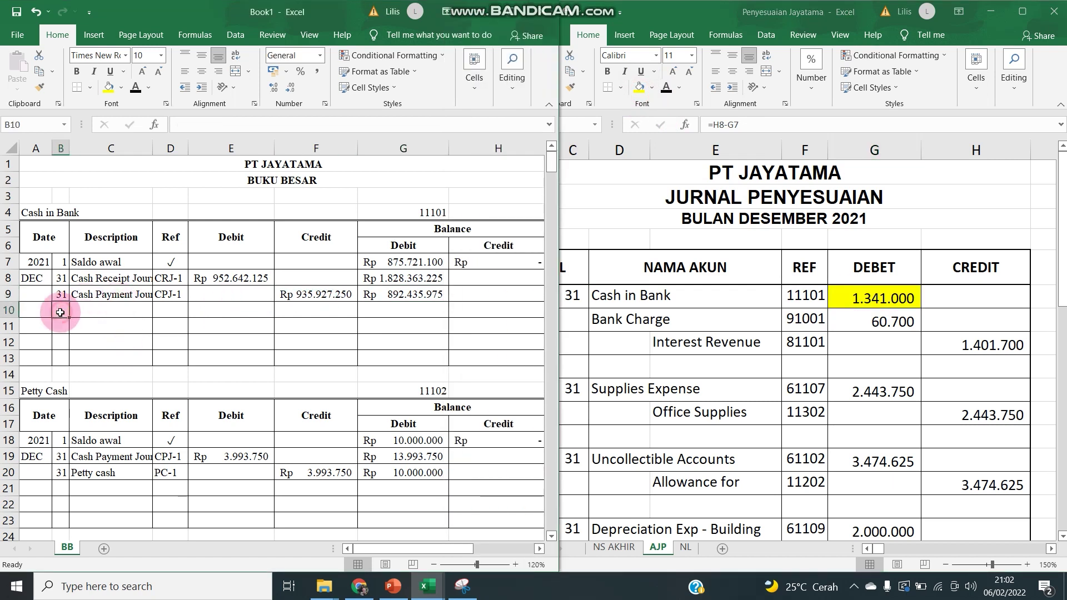
text(31)
key(Tab)
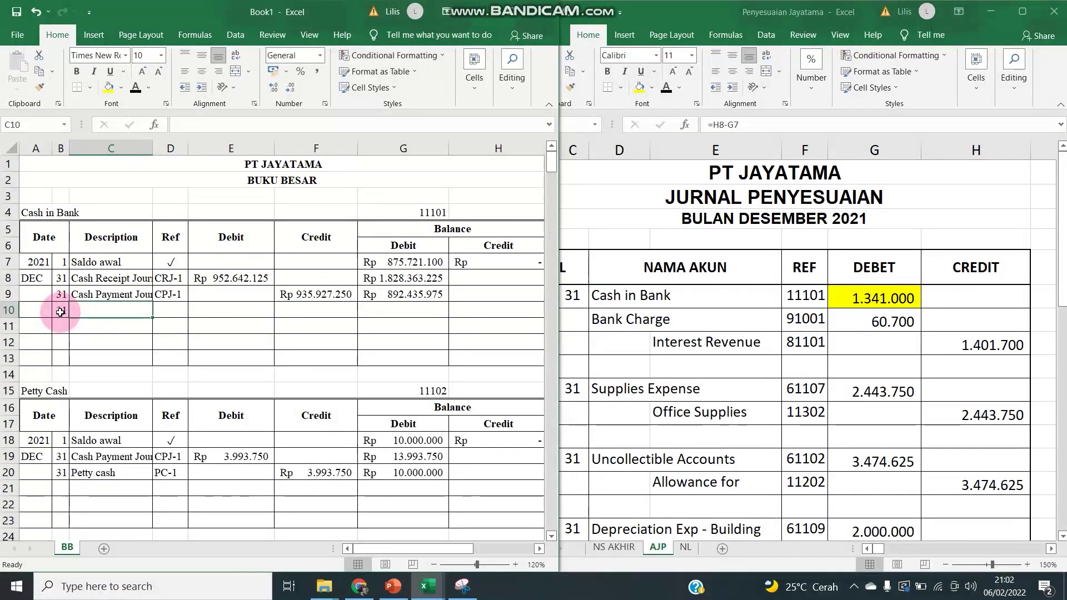
text(P)
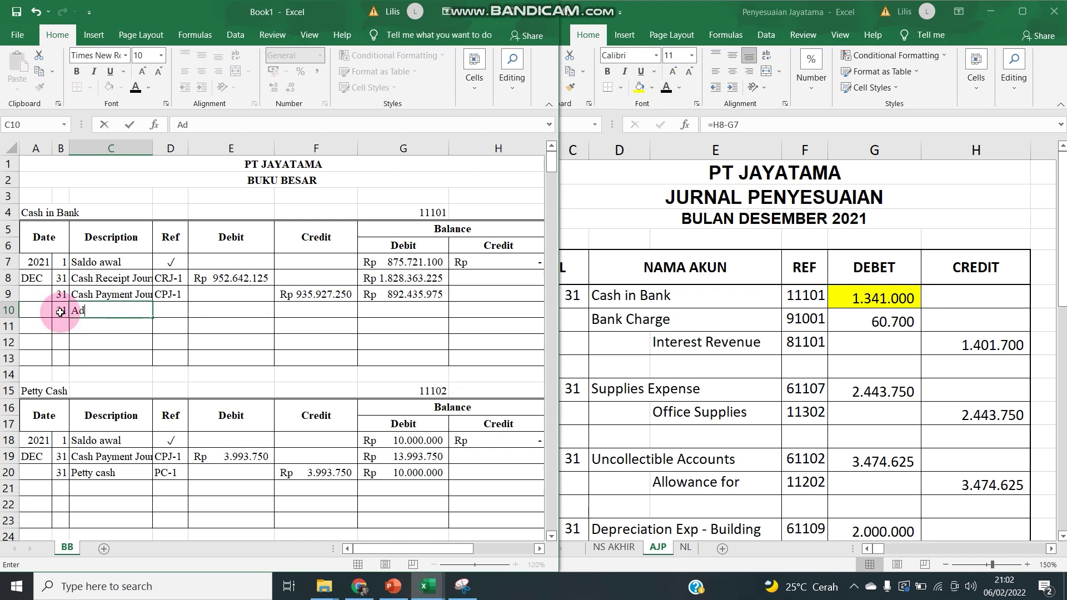
text(djustment)
key(Tab)
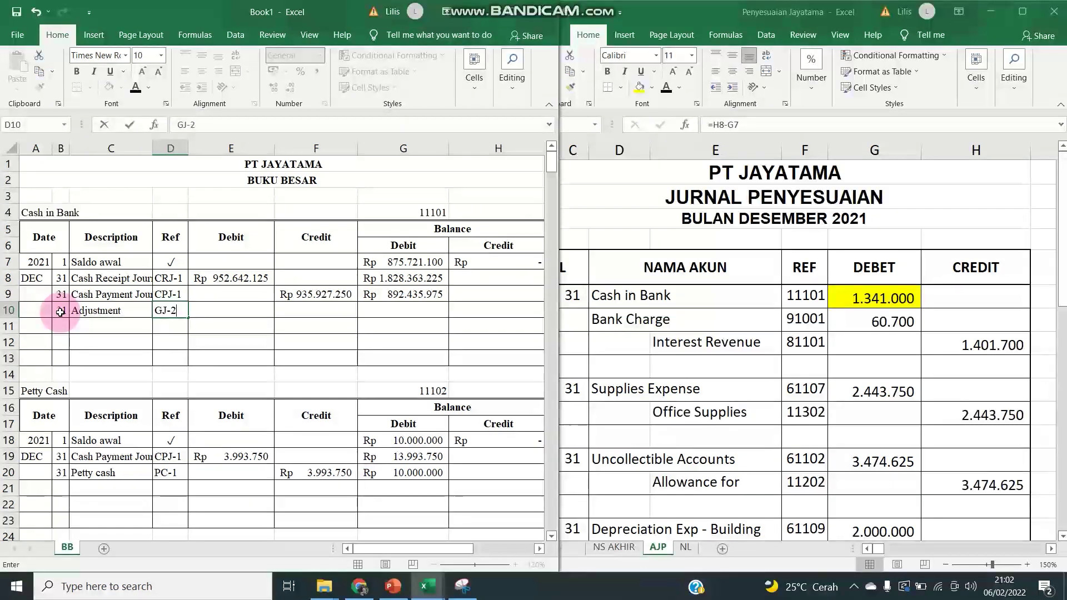
key(Left)
key(Right)
key(Right)
key(Right)
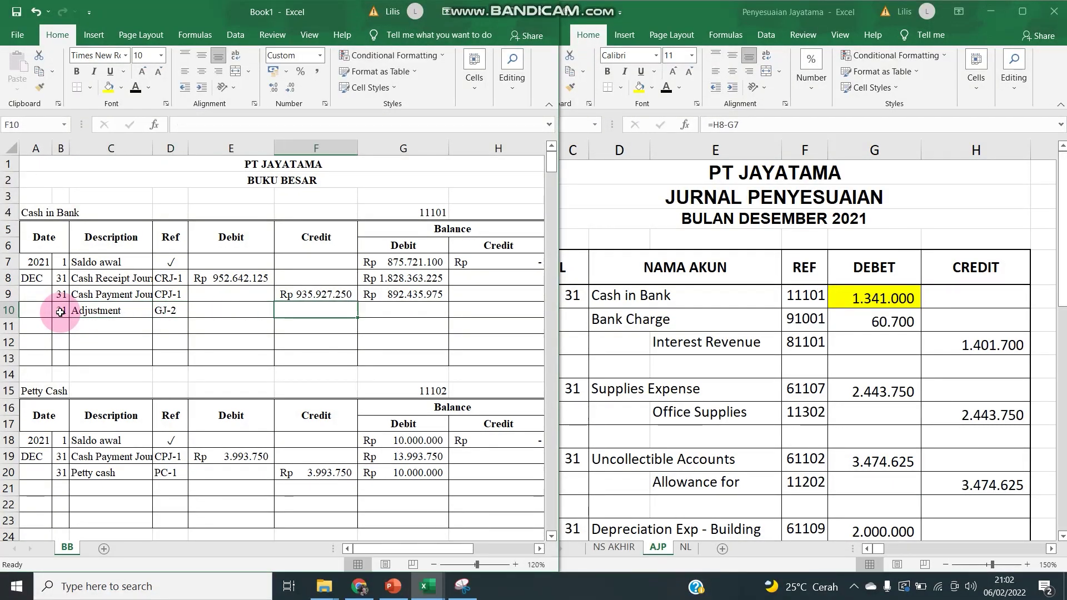
Step: Link the Cash in Bank adjustment debit E10 to AJP cell G6 and extend the debit balance formula from G9 to G10
key(Left)
text(=)
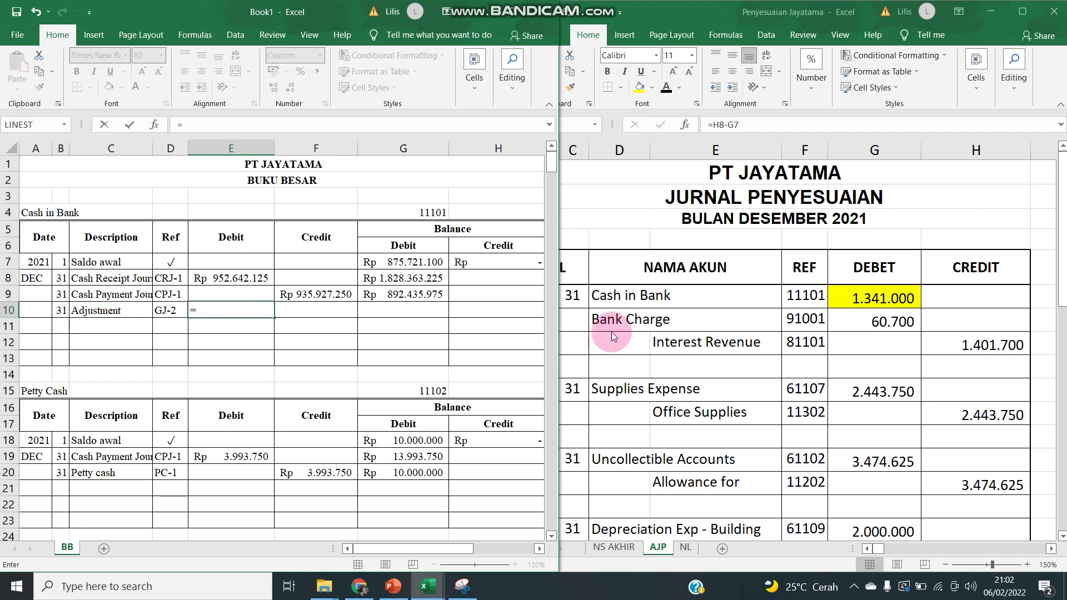
click(880, 303)
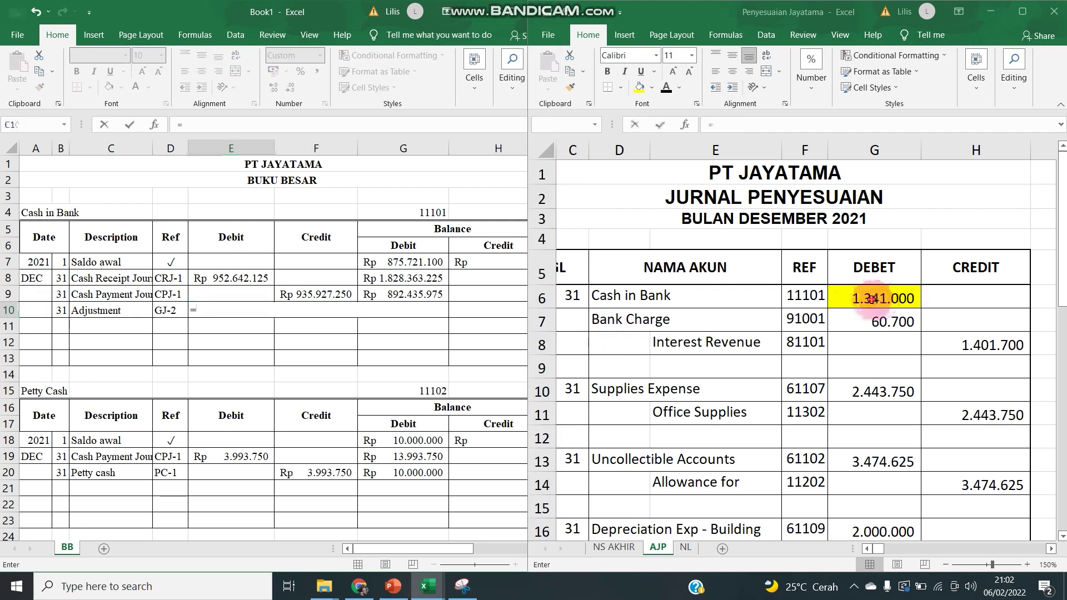
key(Return)
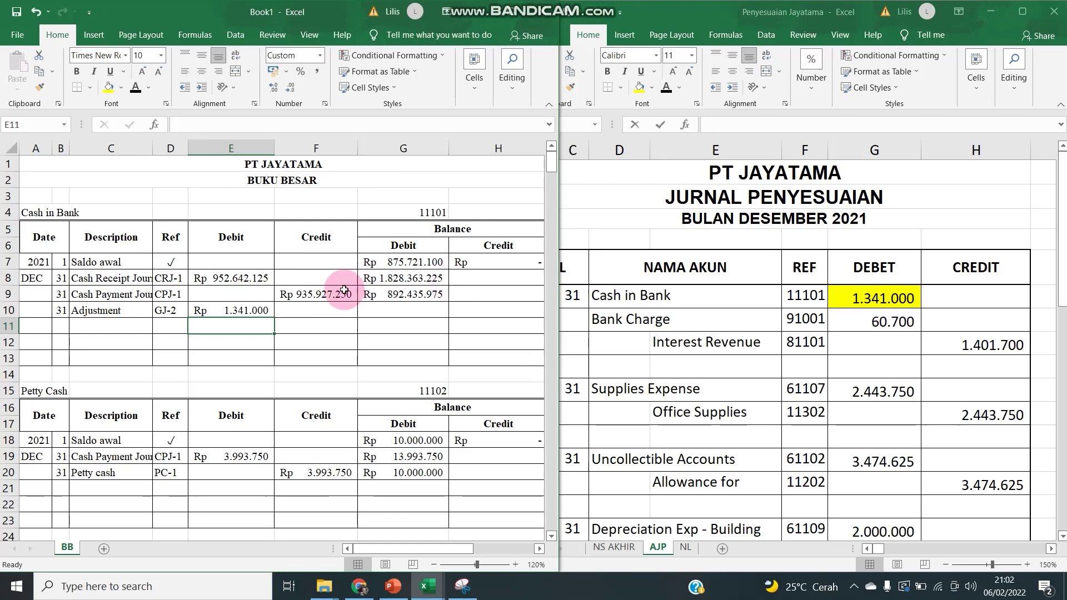
click(442, 292)
drag(448, 302, 448, 318)
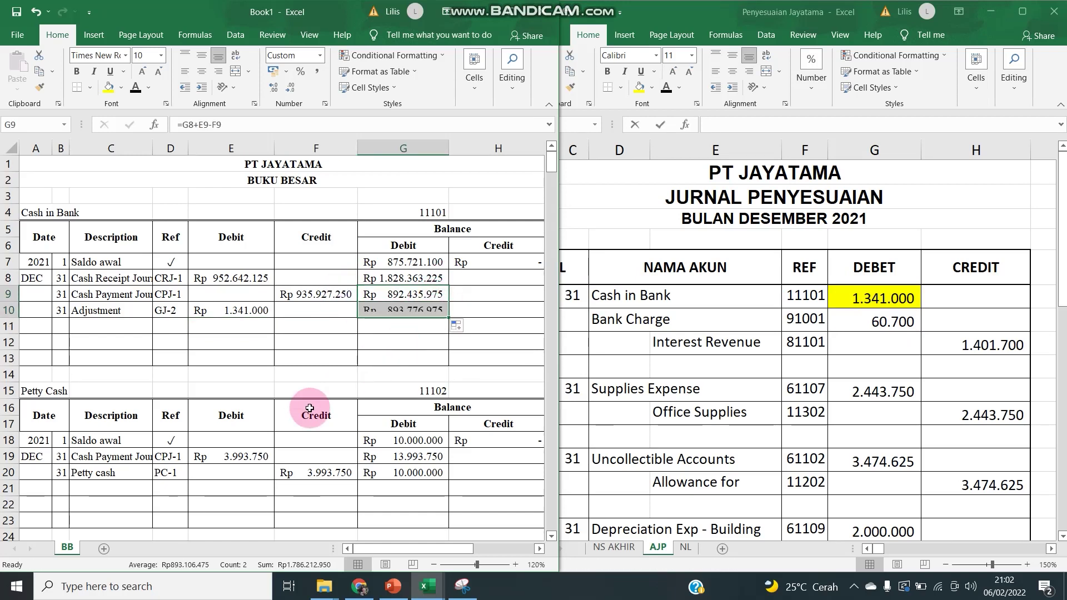
Step: Copy the adjustment date, description and reference from B10:D10 into row 388 of the Bank Charge ledger
click(608, 319)
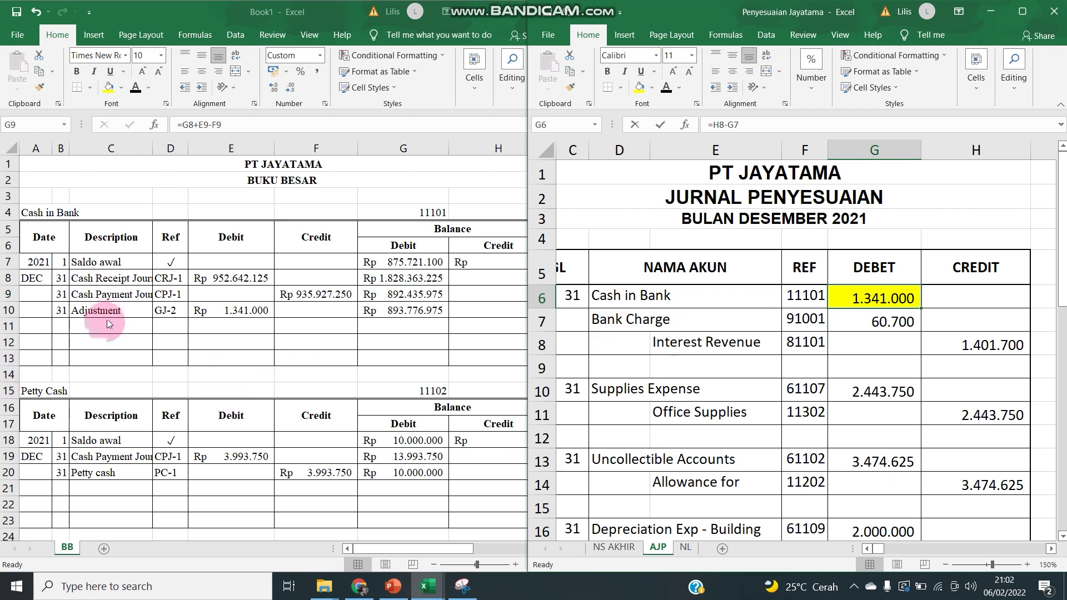
drag(55, 314, 160, 305)
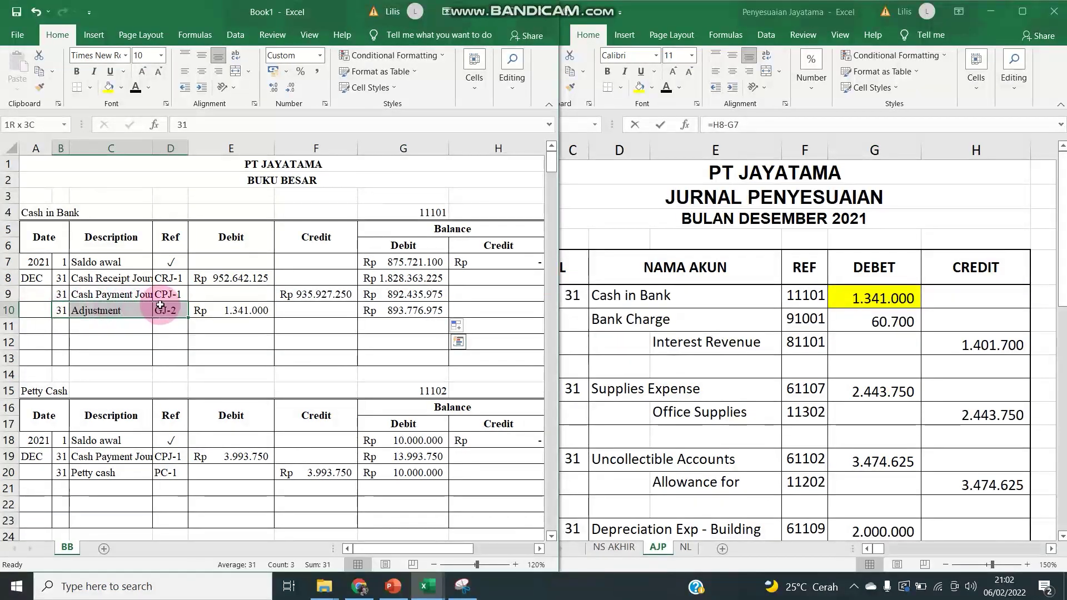
key(ctrl+c)
scroll(228, 377, down, 17)
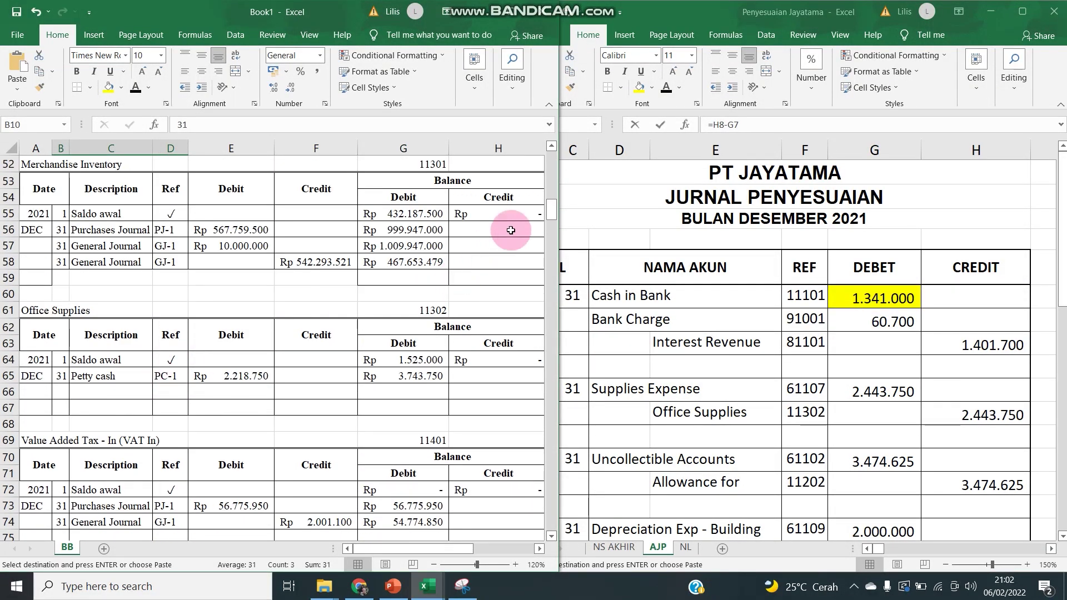
drag(553, 215, 554, 507)
click(58, 457)
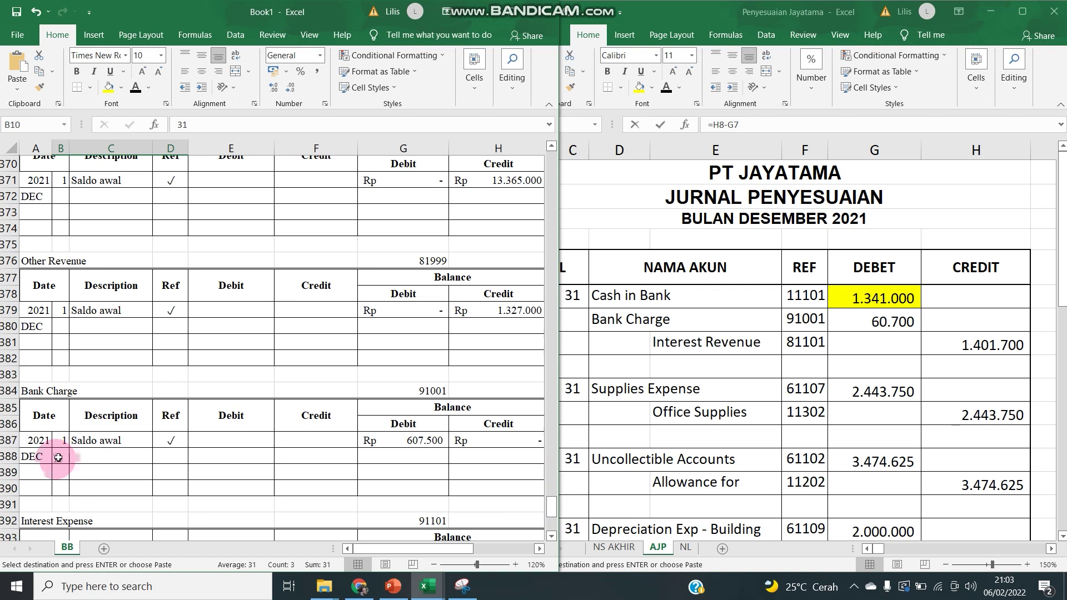
key(ctrl+v)
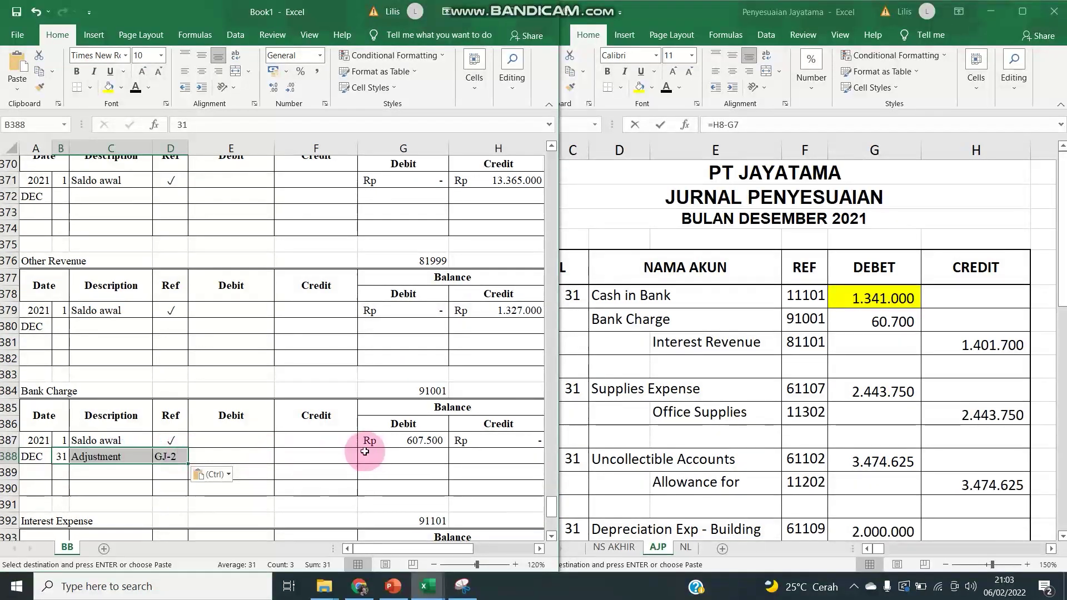
Step: Link the Bank Charge adjustment debit in E388 to the Bank Charge amount in AJP cell G7
click(238, 459)
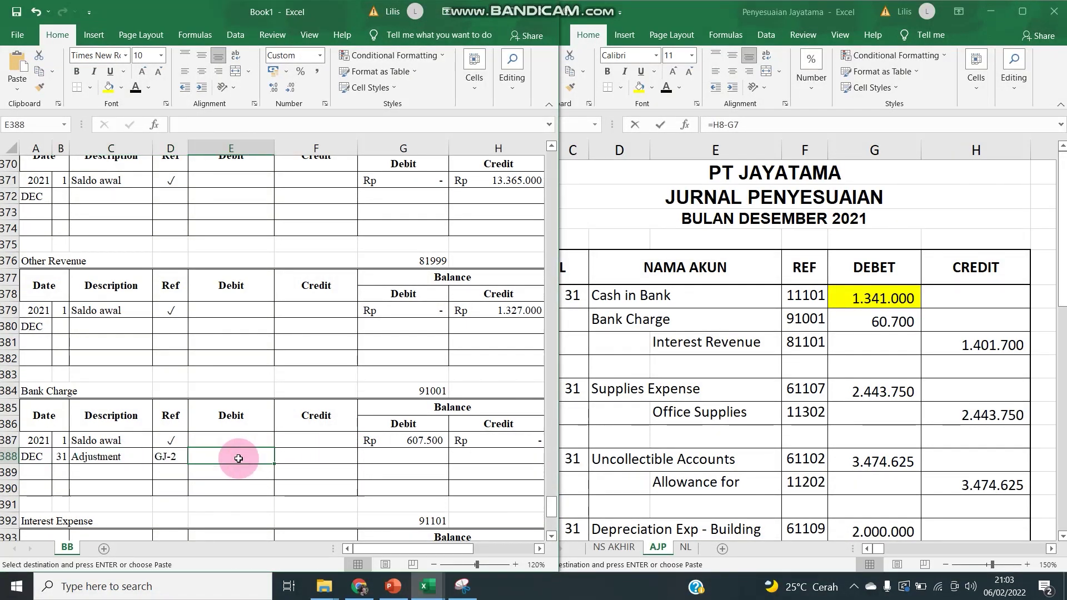
text(=)
click(867, 324)
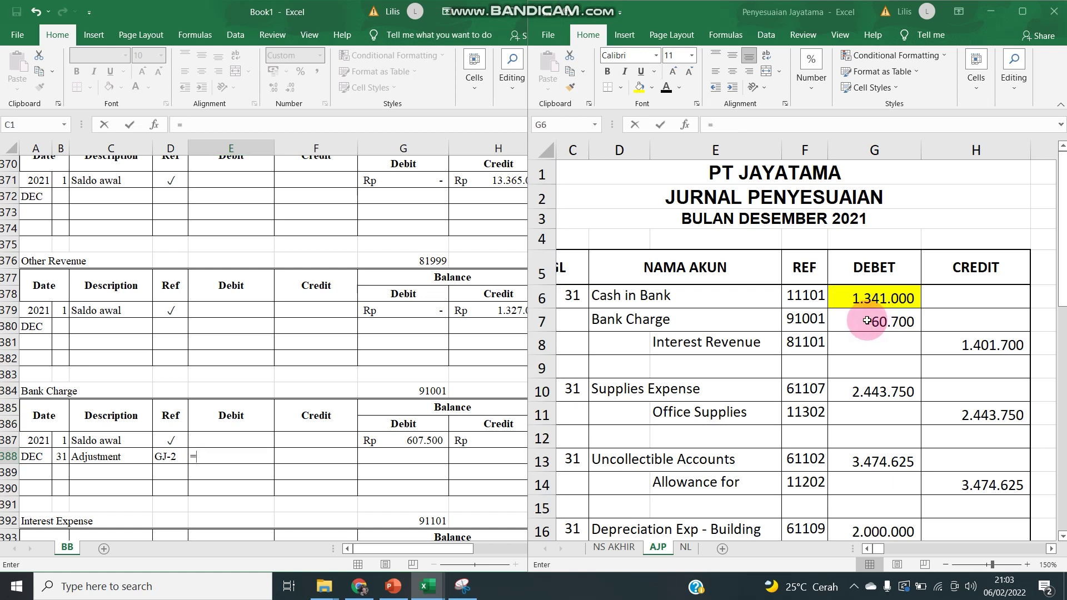
click(867, 321)
key(Return)
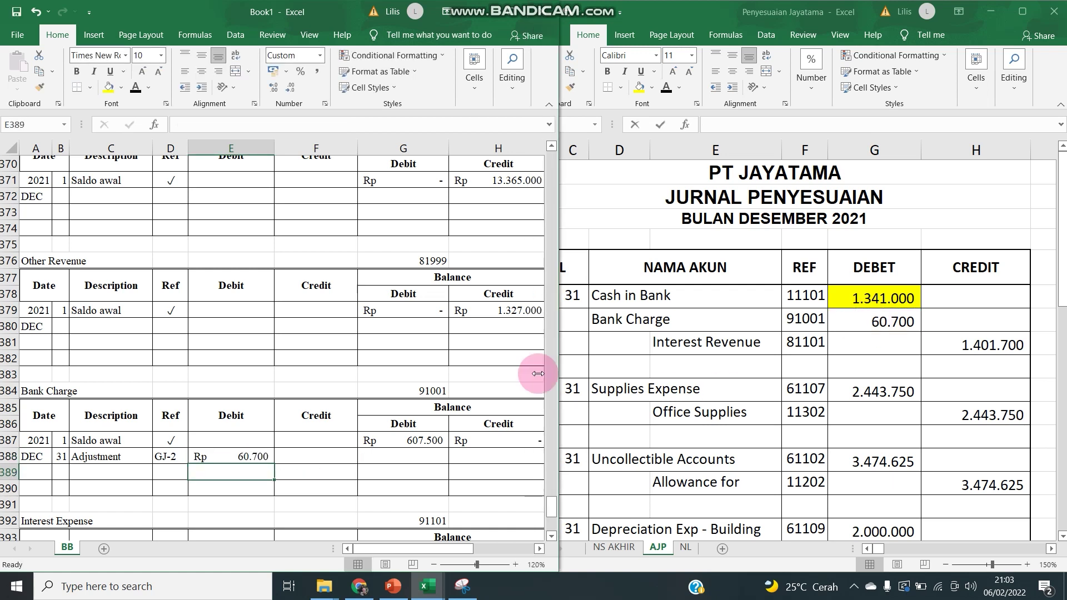
Step: Copy the adjustment date, description and reference from B388:D388 into row 372 of the Interest Revenue ledger
drag(57, 461, 165, 457)
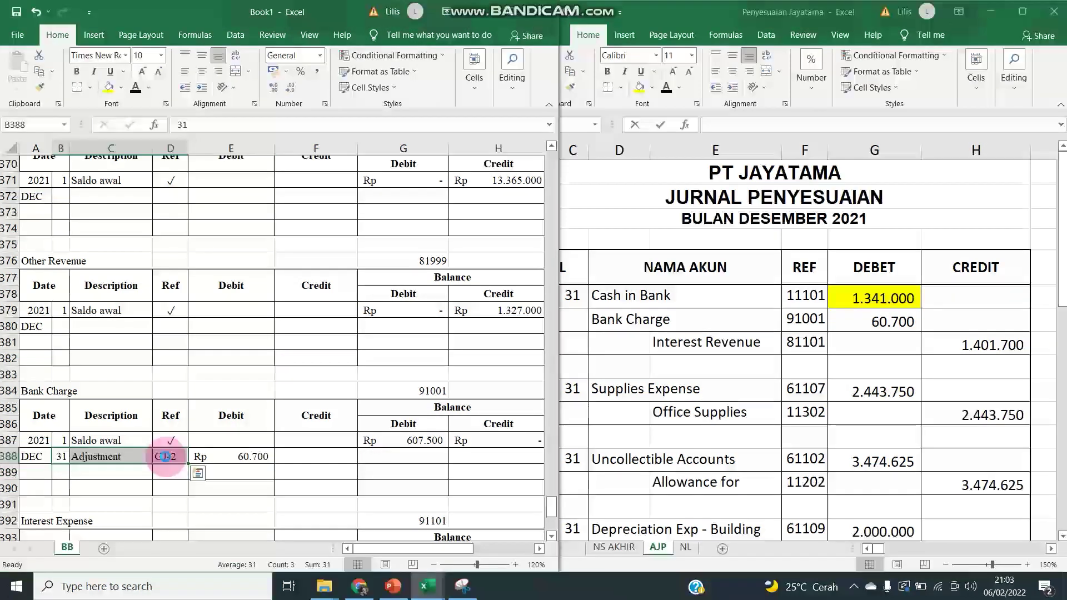
key(ctrl+c)
scroll(114, 252, up, 3)
scroll(113, 252, up, 1)
click(61, 343)
key(ctrl+v)
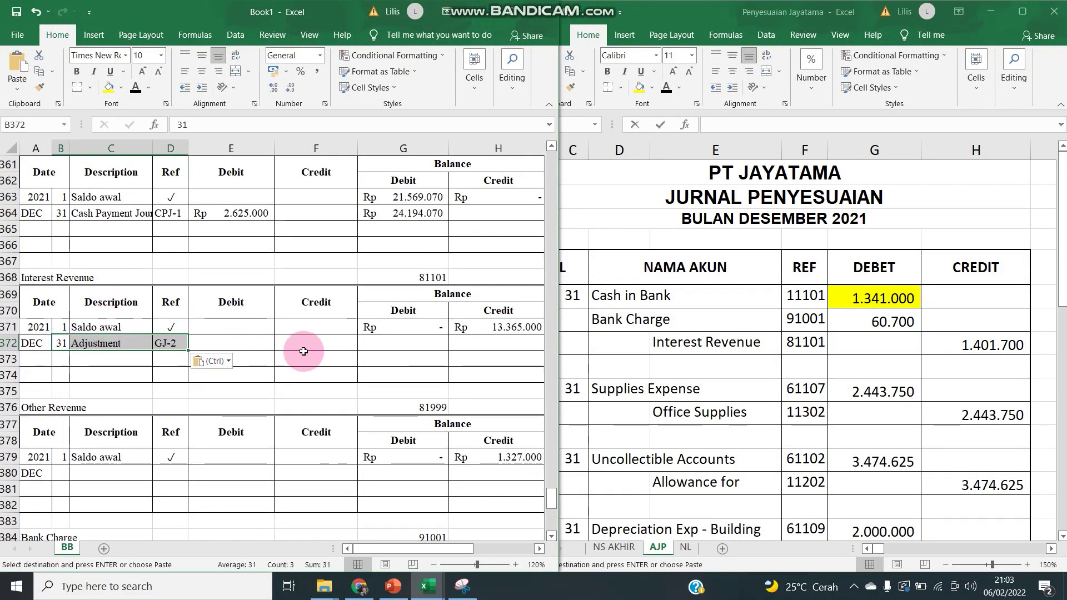
Step: Link the Interest Revenue adjustment credit in F372 to the Interest Revenue amount in AJP cell H8
click(311, 350)
text(=)
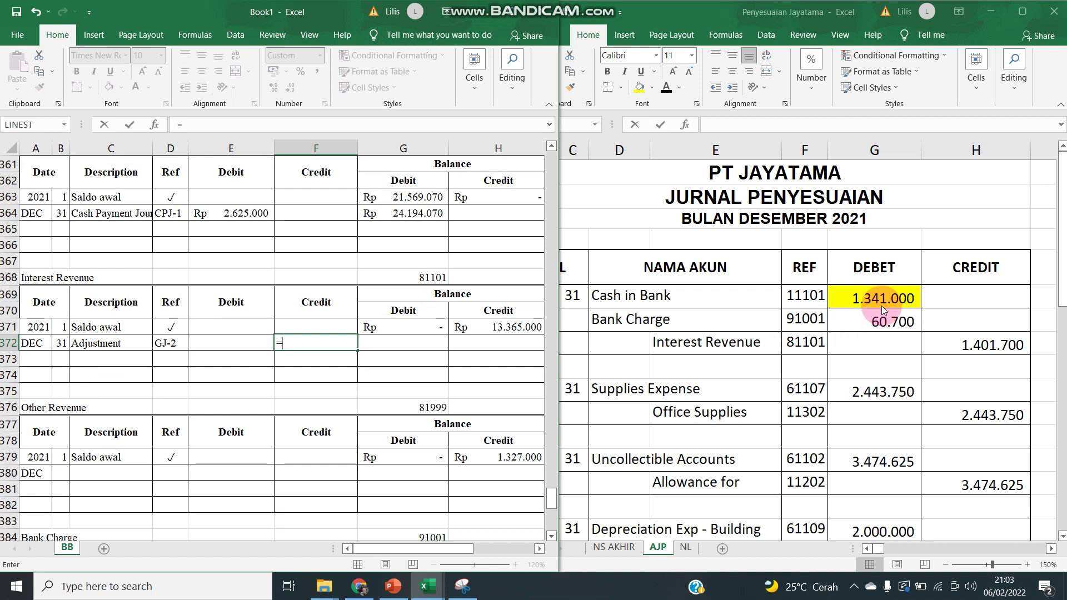
click(963, 349)
key(Return)
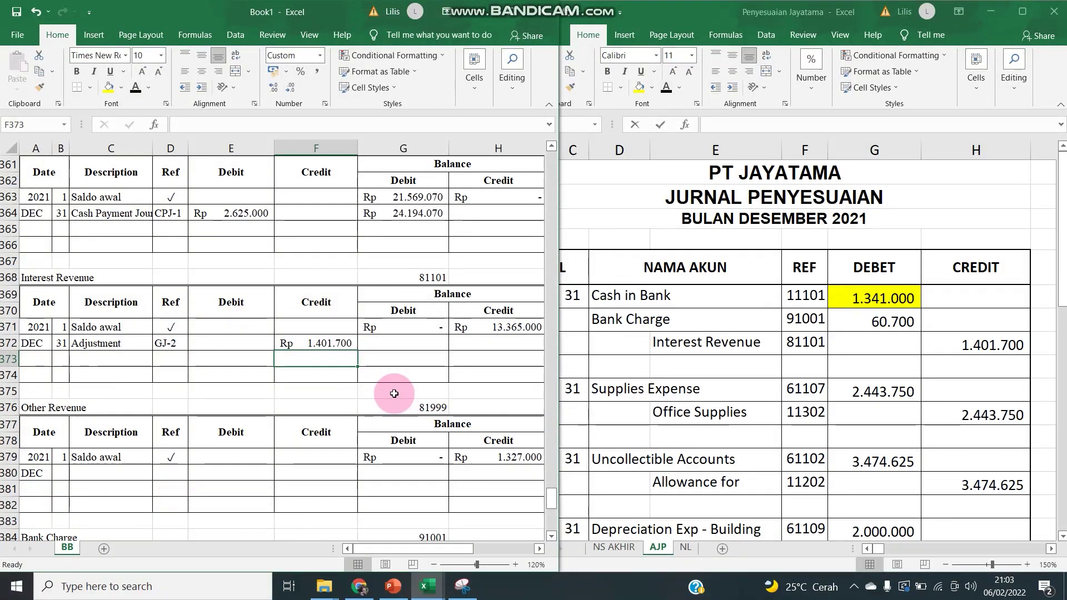
Step: Copy the adjustment date, description and reference from B372:D372 into row 332 of the Supplies Expense ledger
click(698, 361)
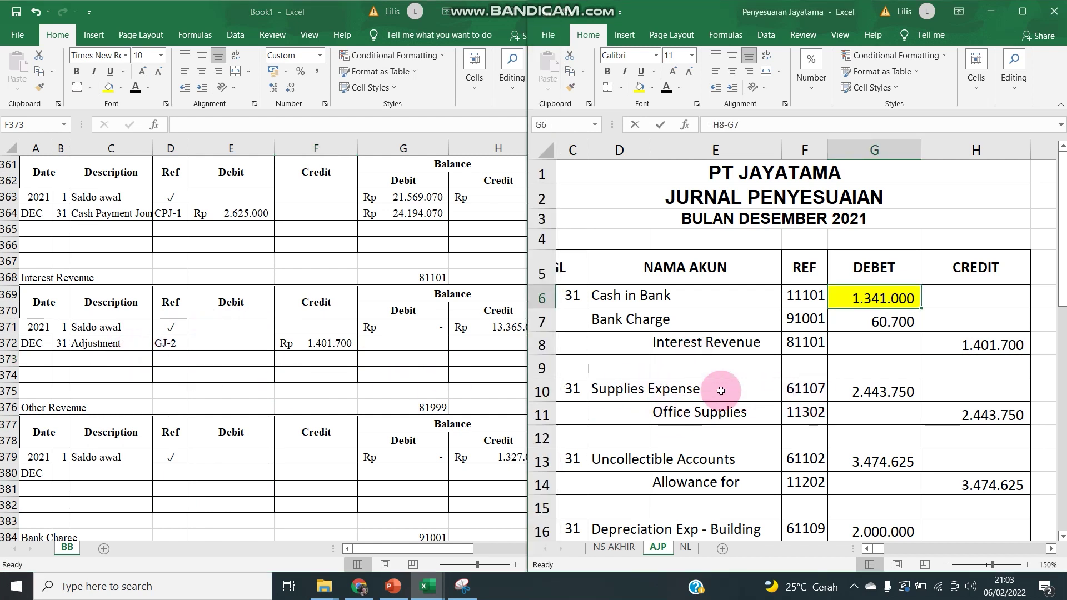
click(609, 387)
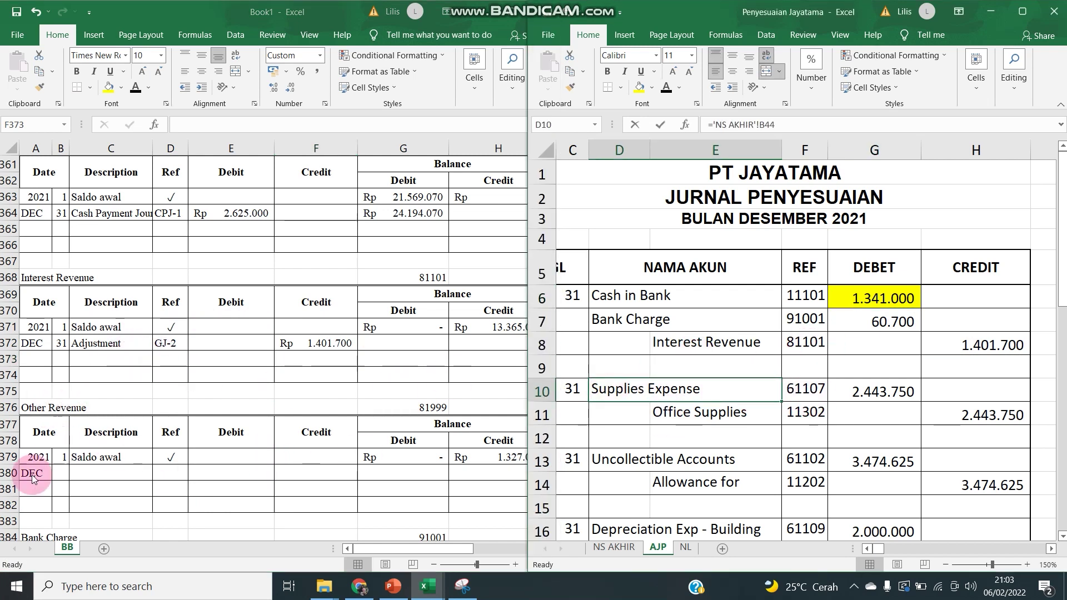
click(67, 401)
drag(61, 343, 166, 344)
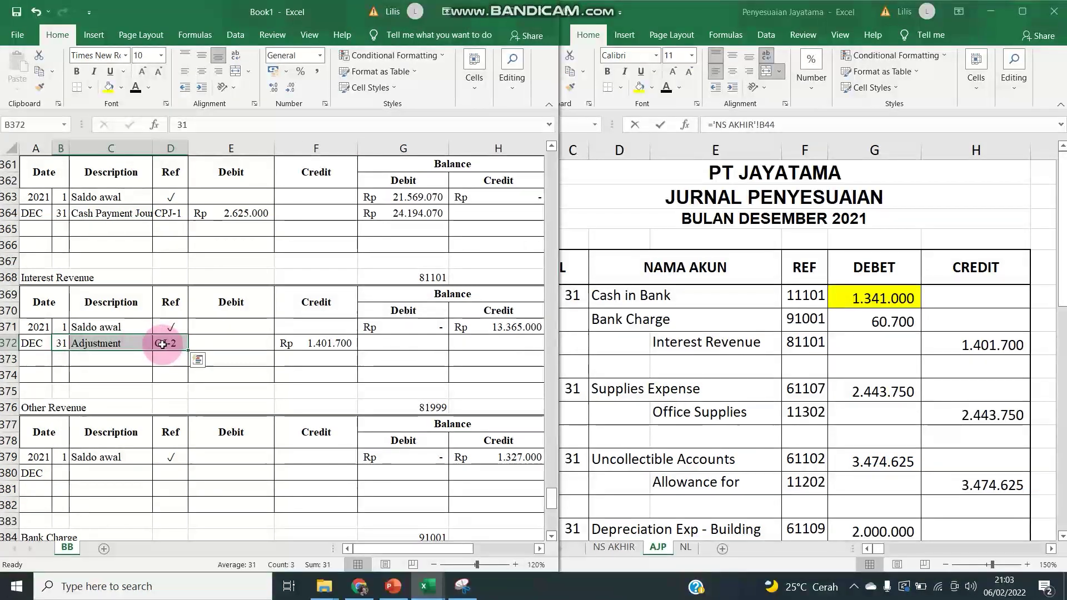
key(ctrl+c)
scroll(264, 292, up, 1)
scroll(265, 292, up, 9)
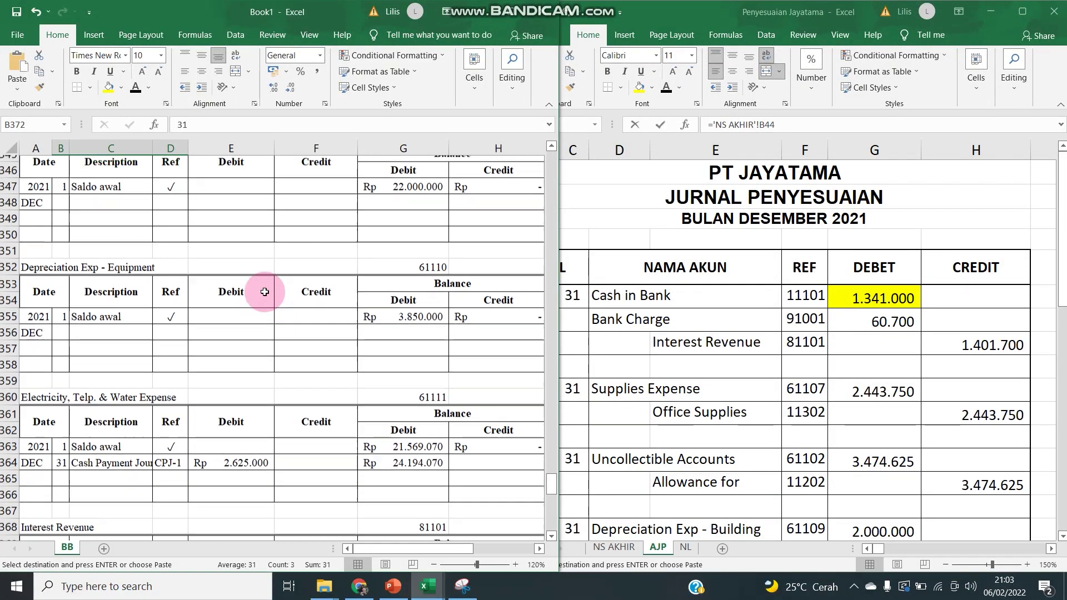
scroll(264, 292, up, 1)
click(61, 326)
key(ctrl+v)
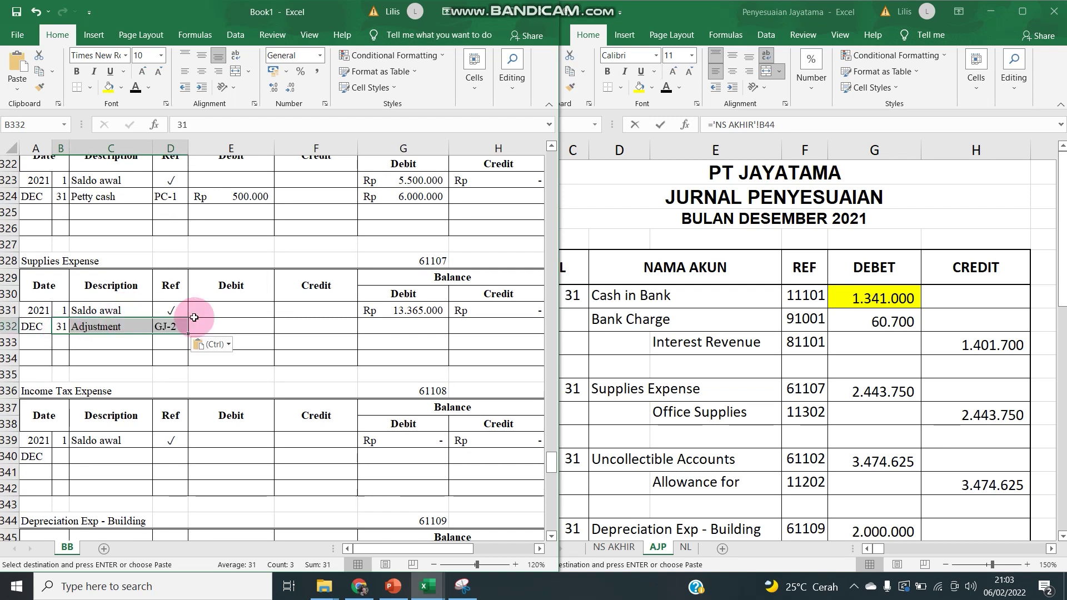
Step: Link the Supplies Expense adjustment debit in E332 to the Supplies Expense amount in AJP cell G10
click(241, 329)
text(=)
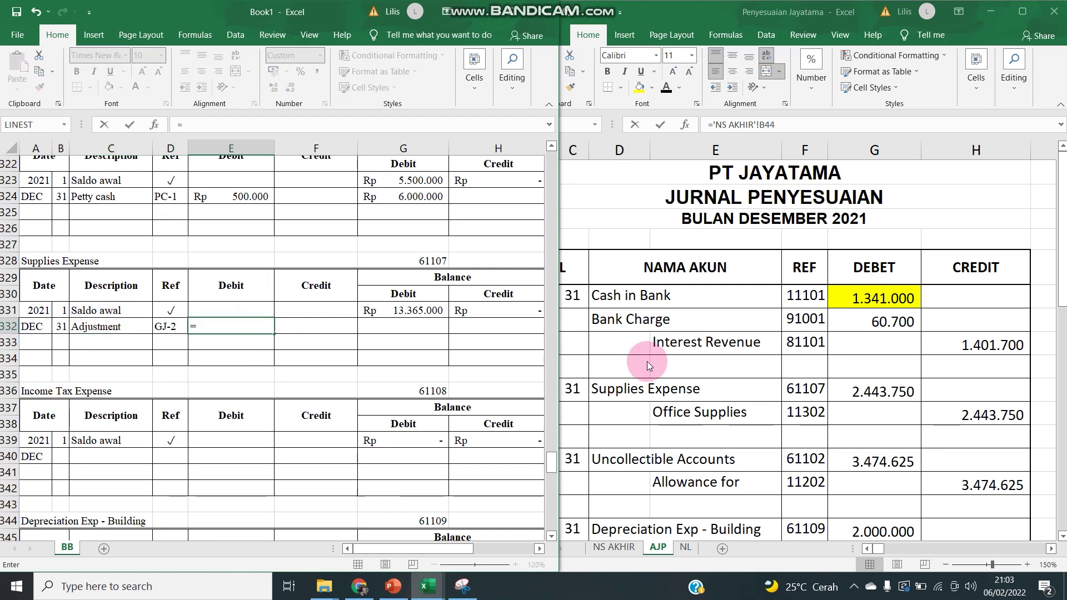
click(883, 392)
key(Return)
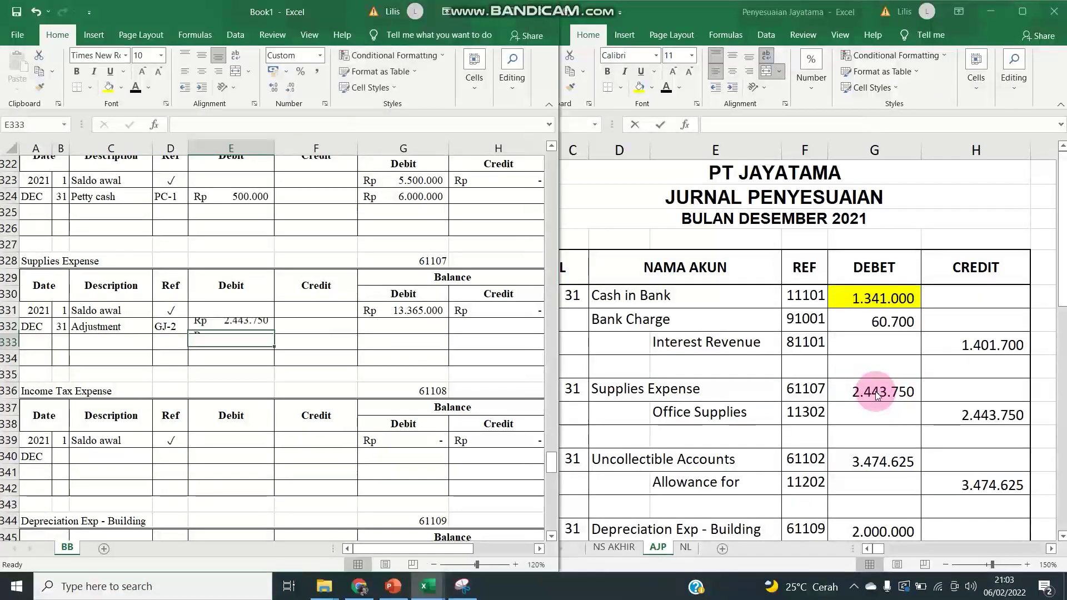
click(876, 392)
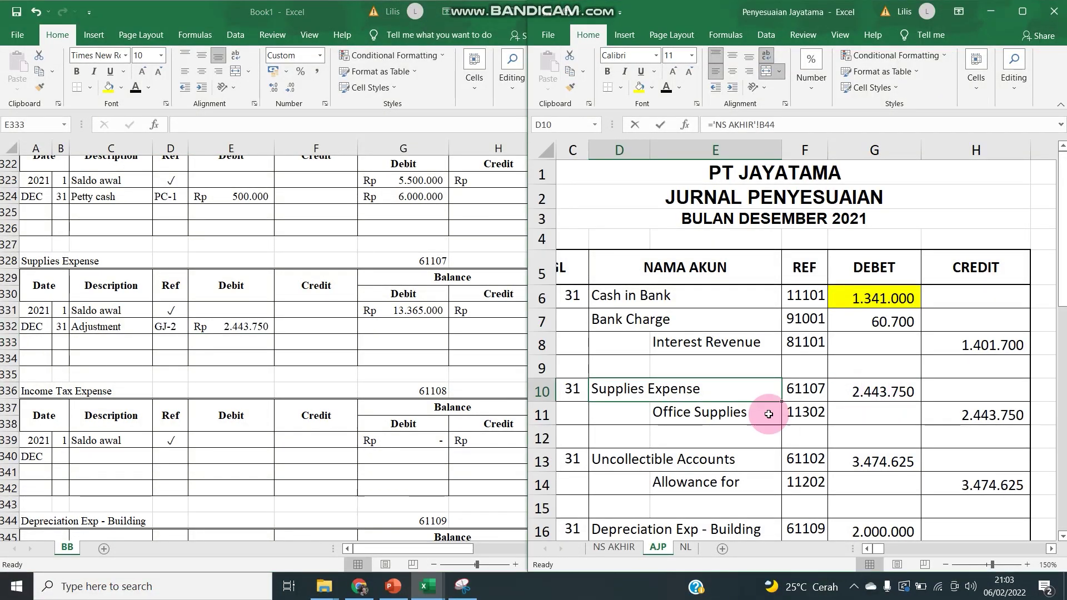
Step: Copy the adjustment date, description and reference from B332:D332 into row 66 of the Office Supplies ledger
click(124, 418)
drag(61, 328, 171, 331)
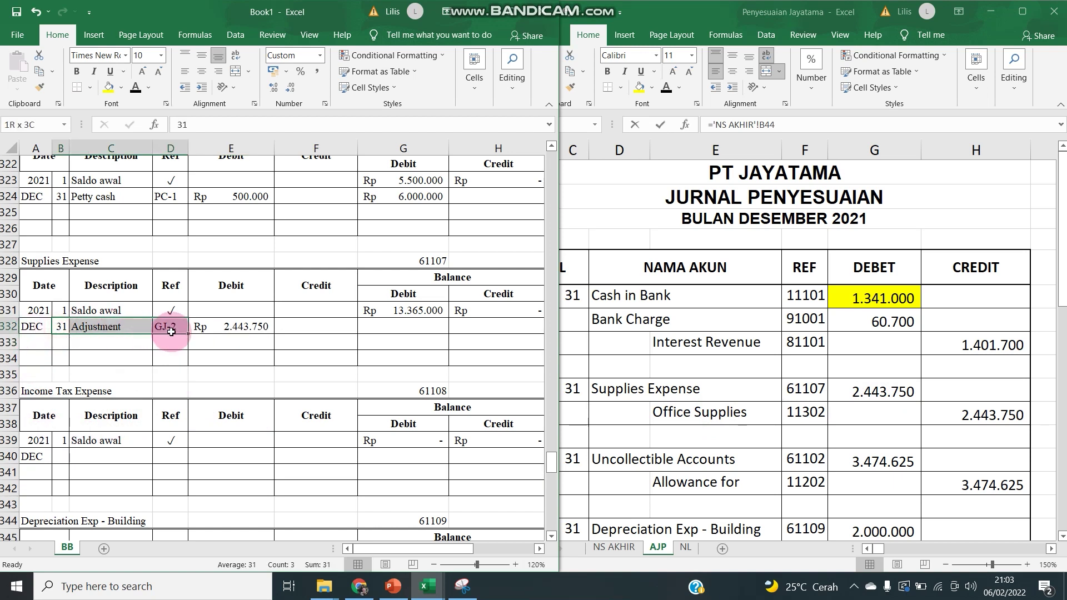
key(ctrl+c)
drag(557, 457, 550, 203)
click(63, 423)
key(ctrl+v)
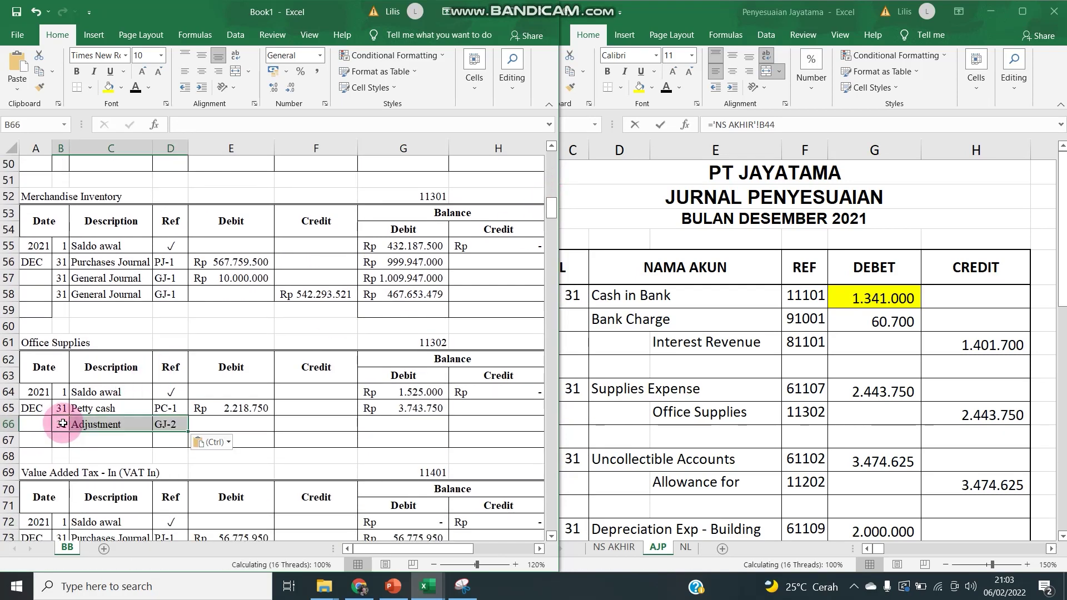
Step: Link the Office Supplies adjustment credit in F66 to the Office Supplies amount in AJP cell H11
click(311, 429)
text(=)
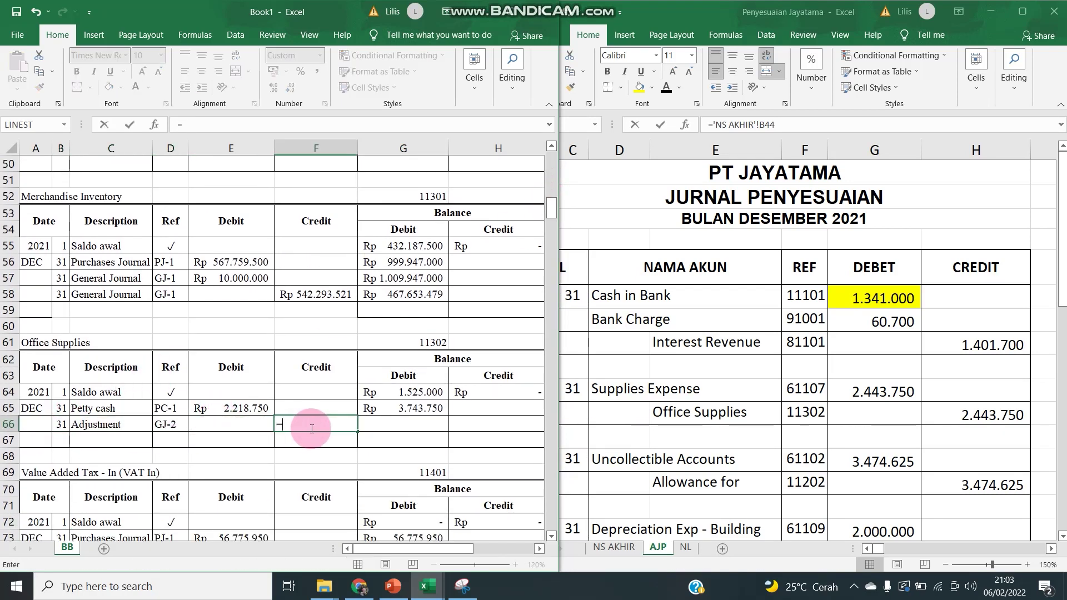
click(966, 417)
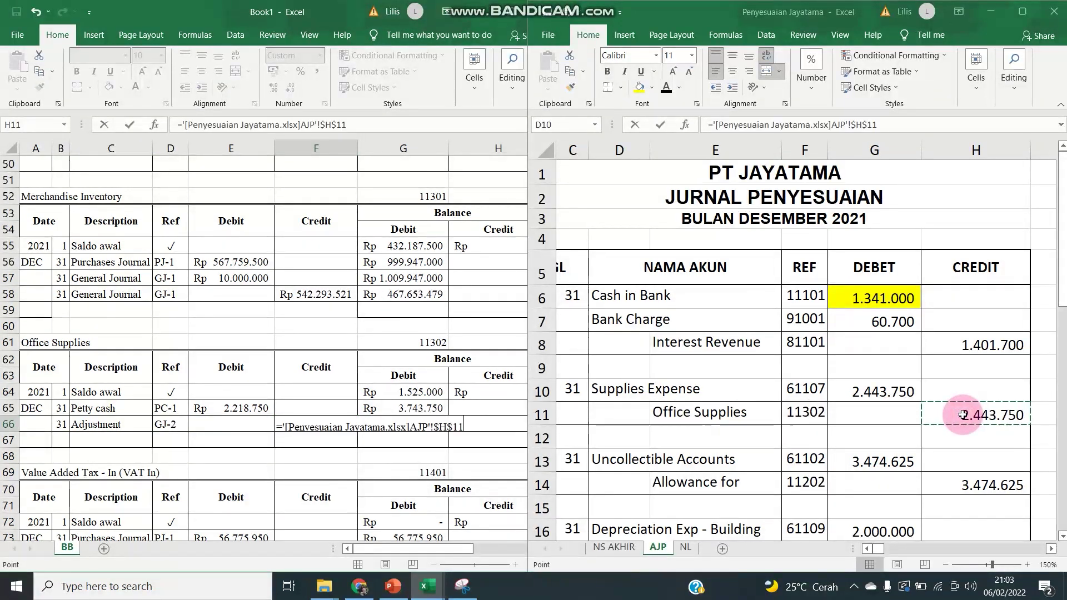
key(Return)
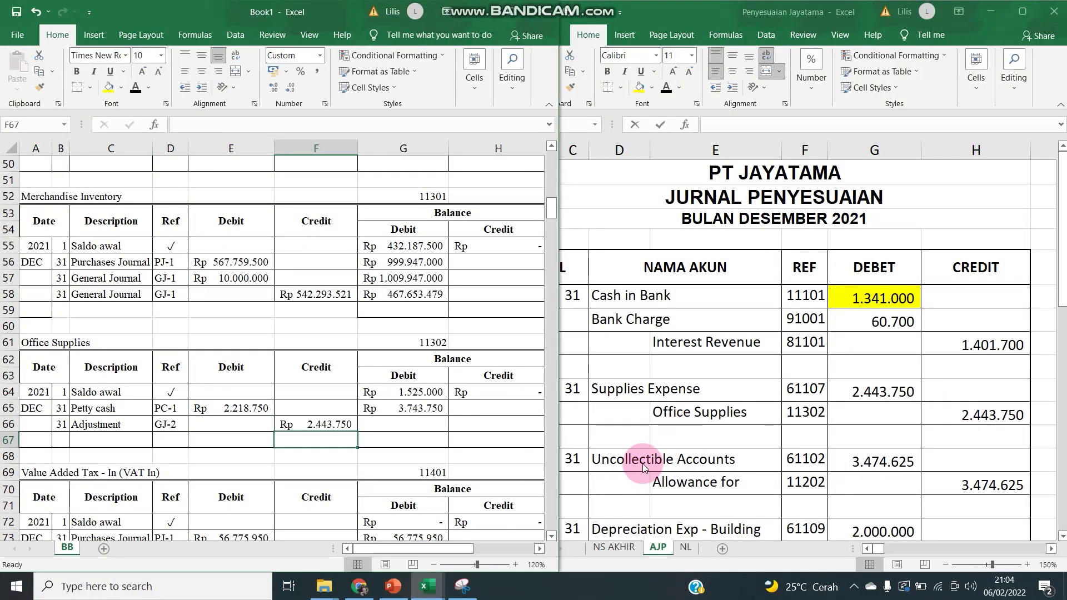
Step: Copy the adjustment date, description and reference from B10:D10 of Cash in Bank into row 38 of the Allowance for Doubtful Debt ledger
click(980, 489)
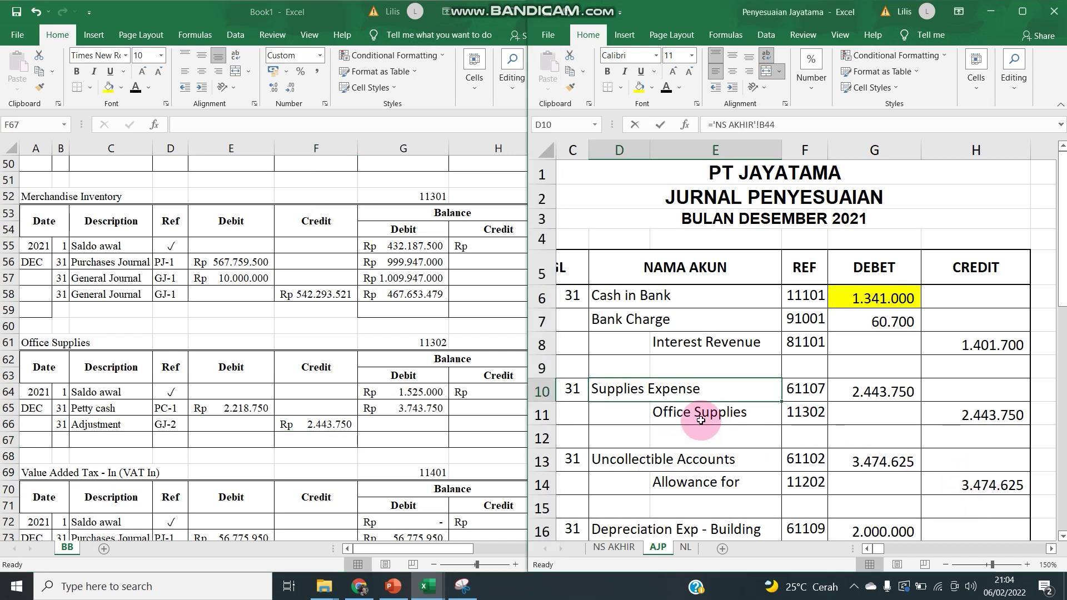
click(944, 473)
scroll(191, 431, down, 1)
scroll(191, 431, up, 1)
scroll(191, 432, down, 1)
click(156, 341)
scroll(157, 356, up, 7)
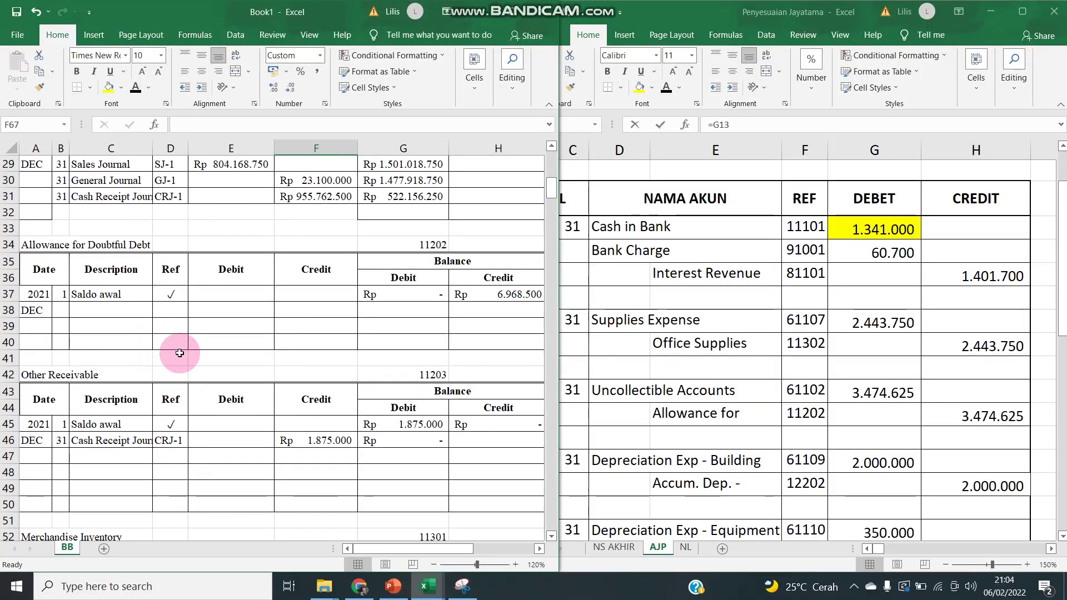
scroll(75, 217, up, 4)
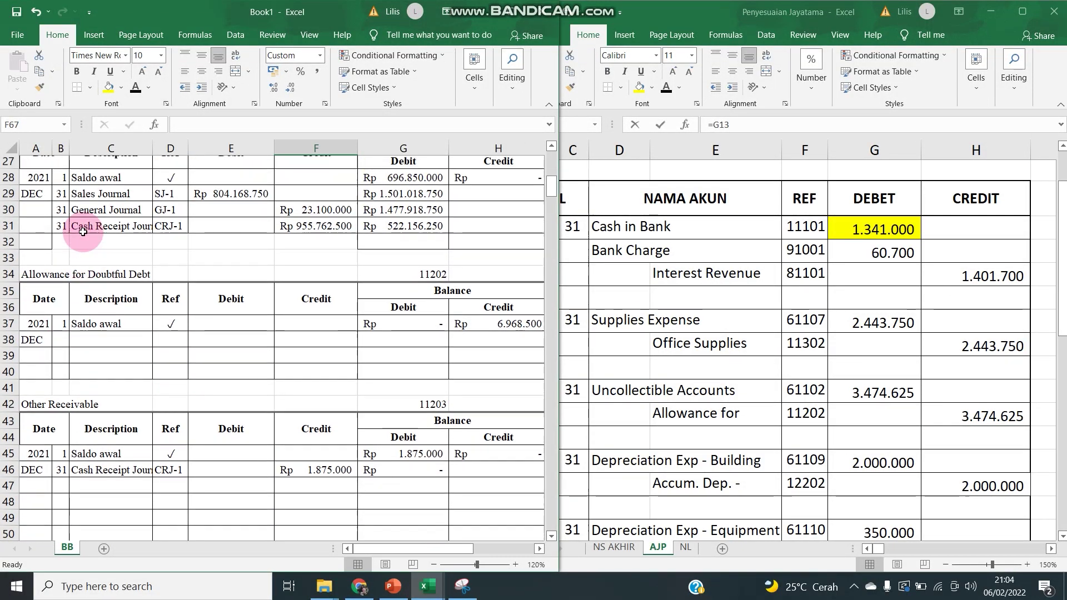
scroll(83, 232, down, 9)
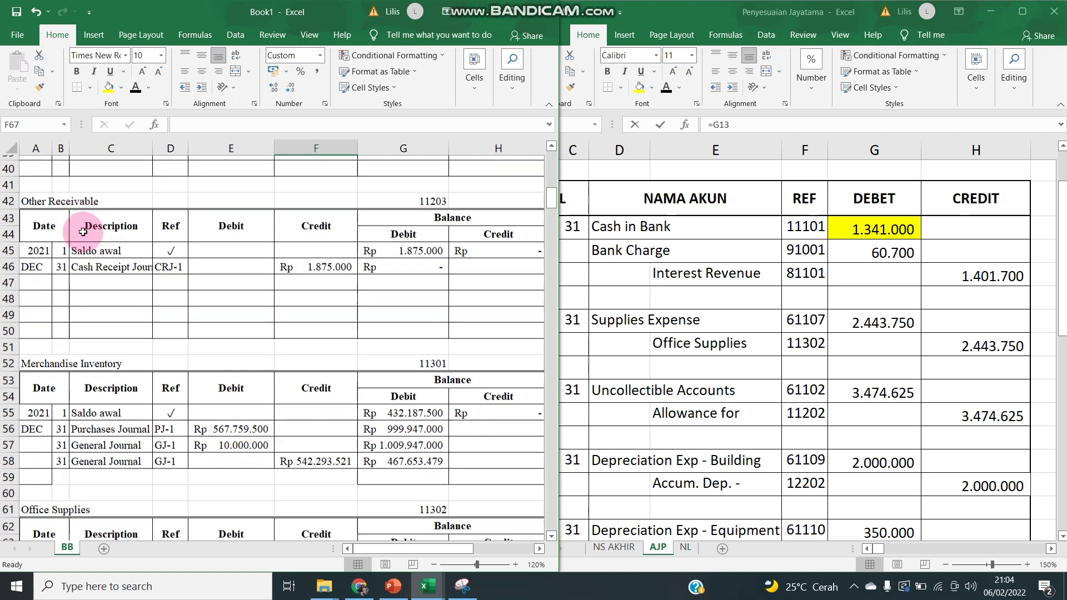
scroll(83, 232, up, 14)
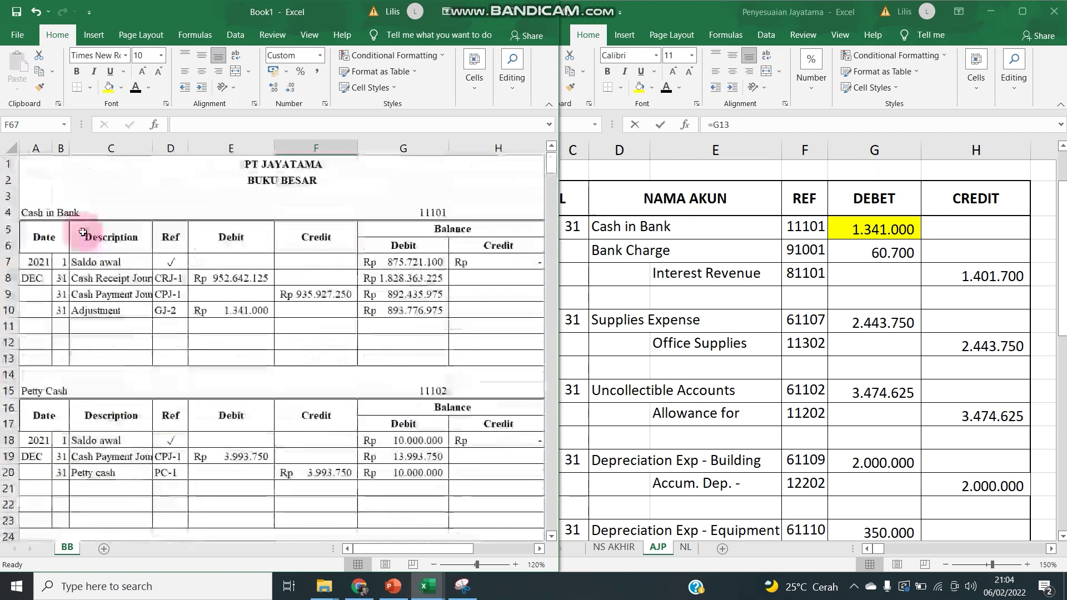
click(70, 309)
drag(71, 309, 173, 310)
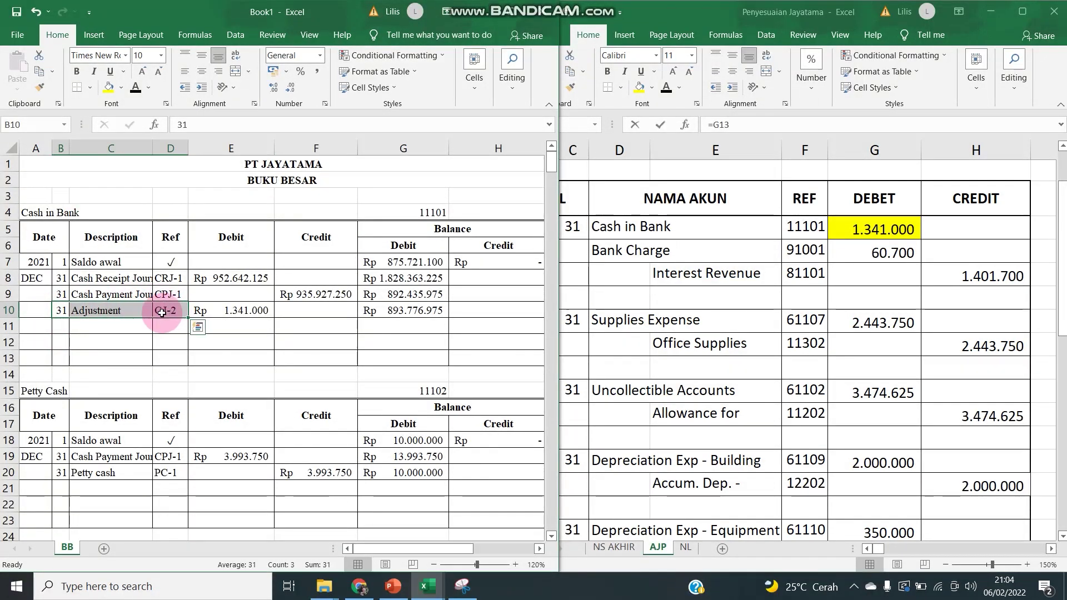
key(ctrl+c)
scroll(131, 369, down, 7)
click(71, 424)
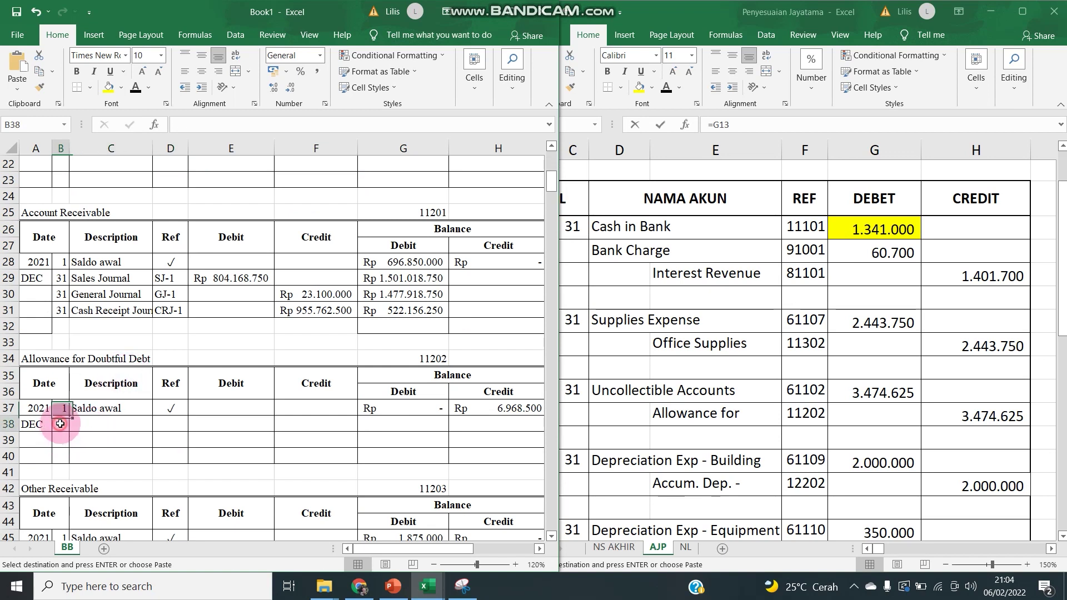
key(ctrl+v)
Step: Link the Allowance for Doubtful Debt adjustment credit in F38 to the allowance amount in AJP cell H14
click(311, 421)
text(=)
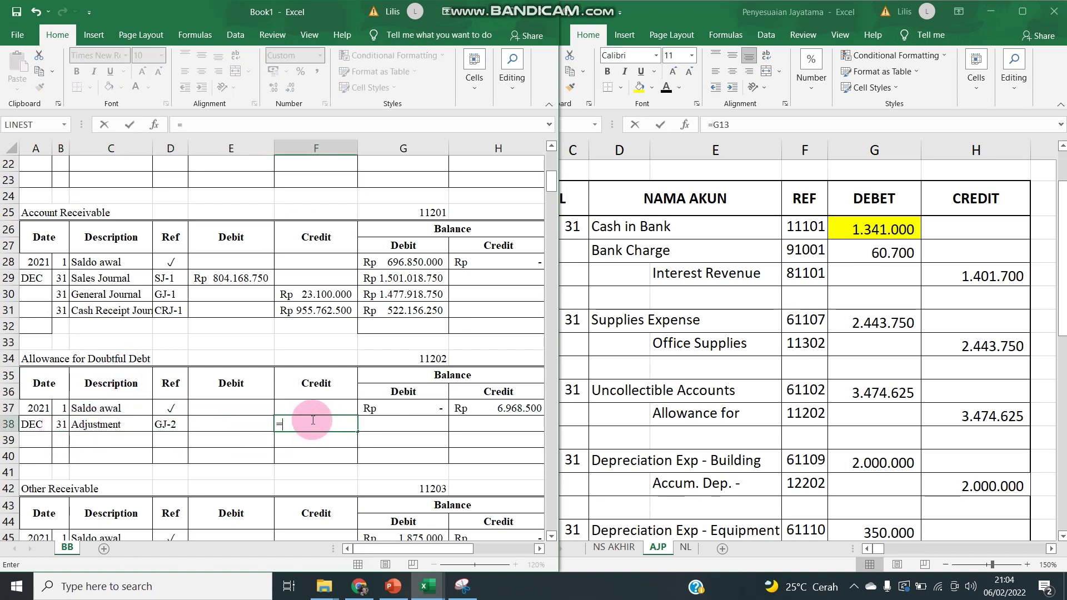
scroll(311, 419, down, 1)
click(957, 487)
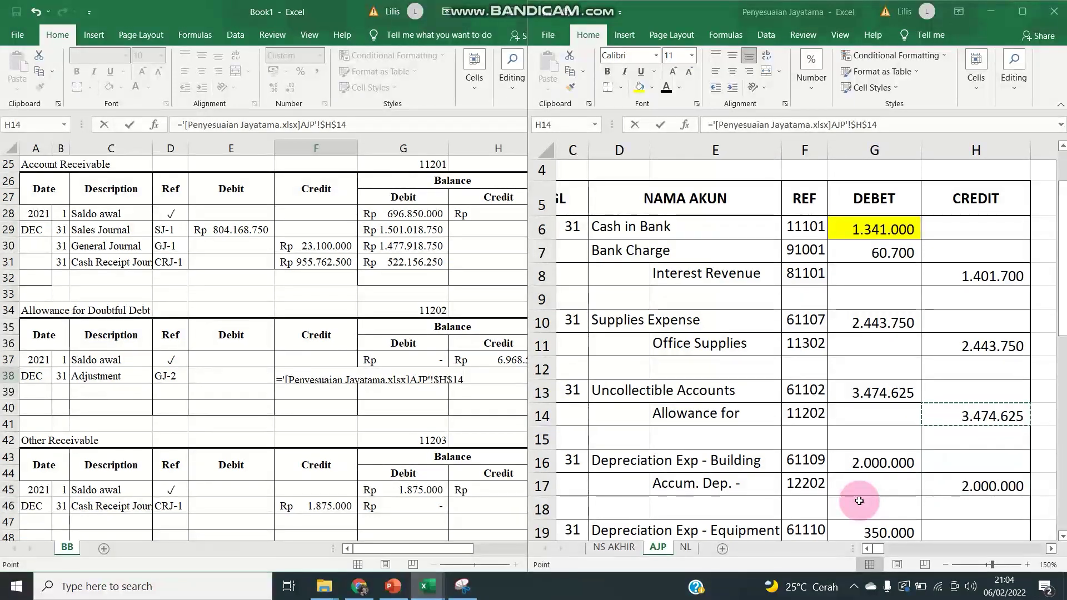
key(Return)
Step: Copy the adjustment date, description and reference from B38:D38 into row 293 of the Uncollectible Accounts ledger
click(61, 376)
drag(61, 377, 164, 378)
key(ctrl+c)
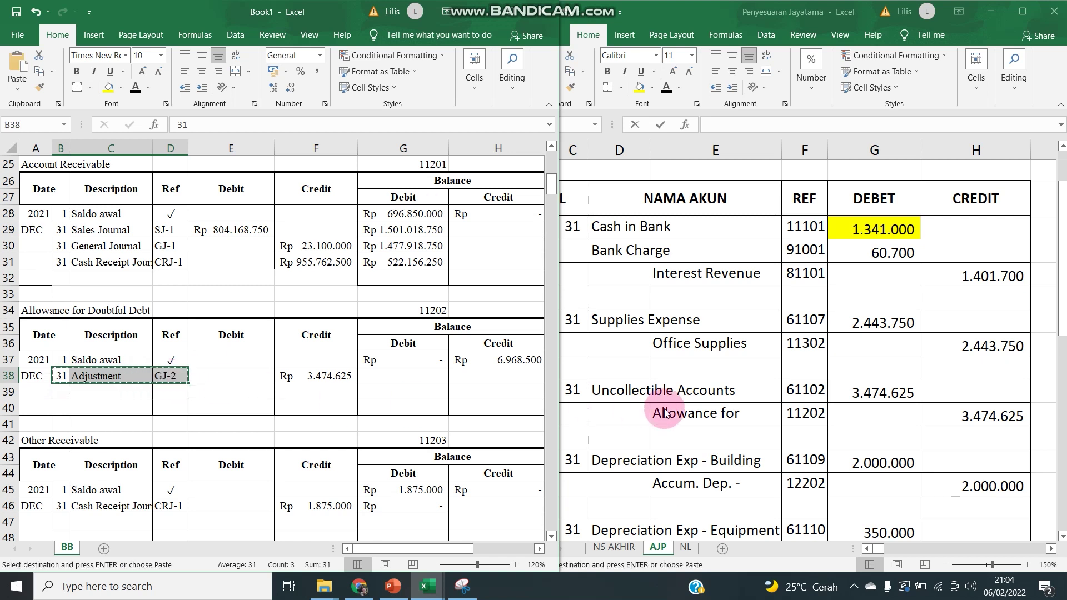
click(328, 377)
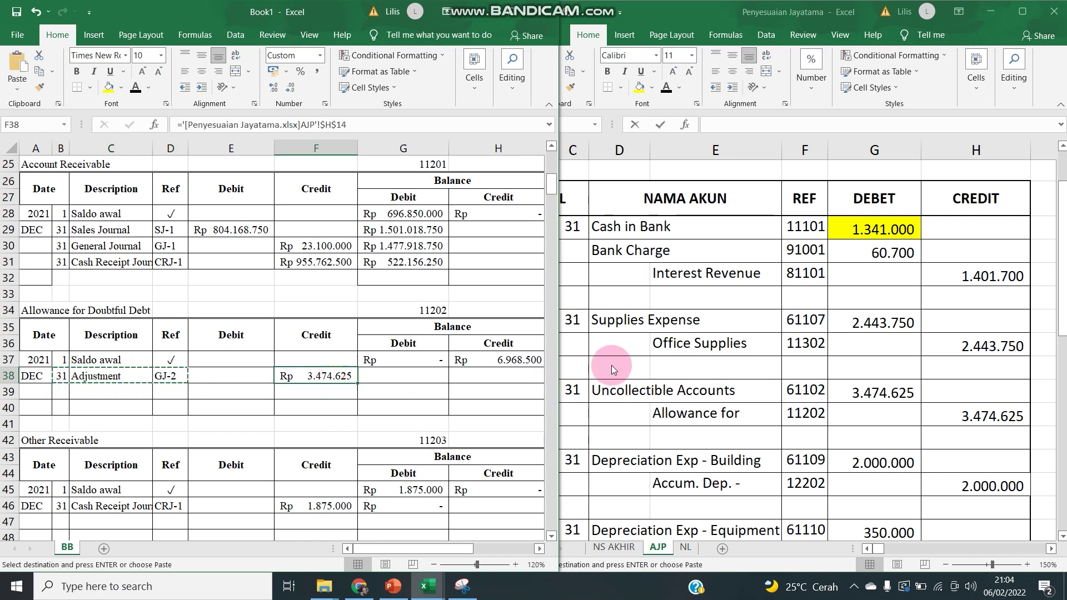
drag(554, 192, 536, 436)
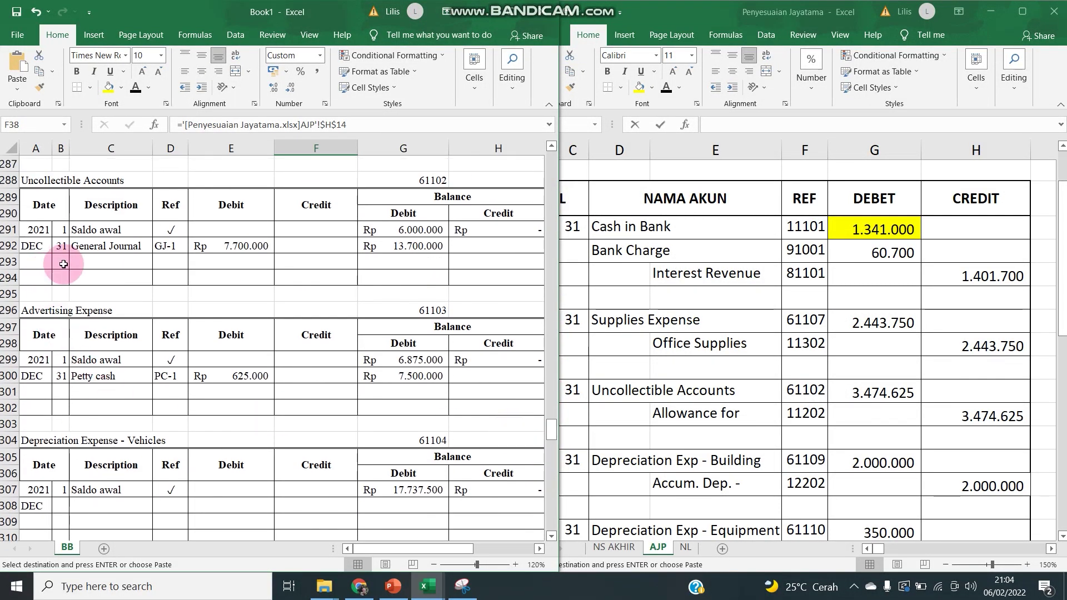
click(64, 262)
key(ctrl+v)
Step: Link the Uncollectible Accounts adjustment debit in E293 to the Uncollectible Accounts amount in AJP cell G13
click(269, 265)
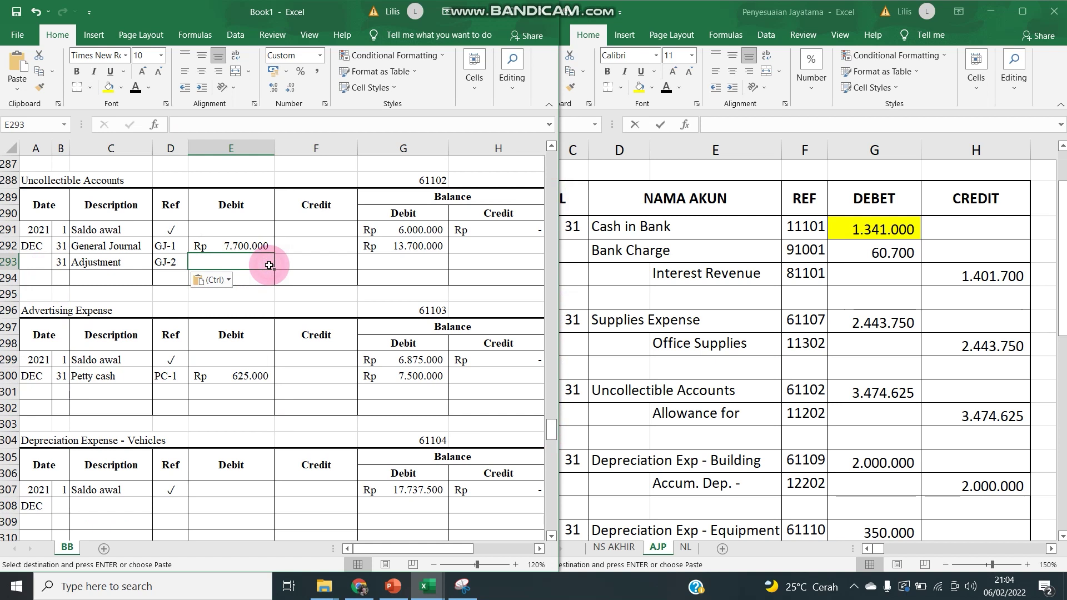
text(=)
click(878, 392)
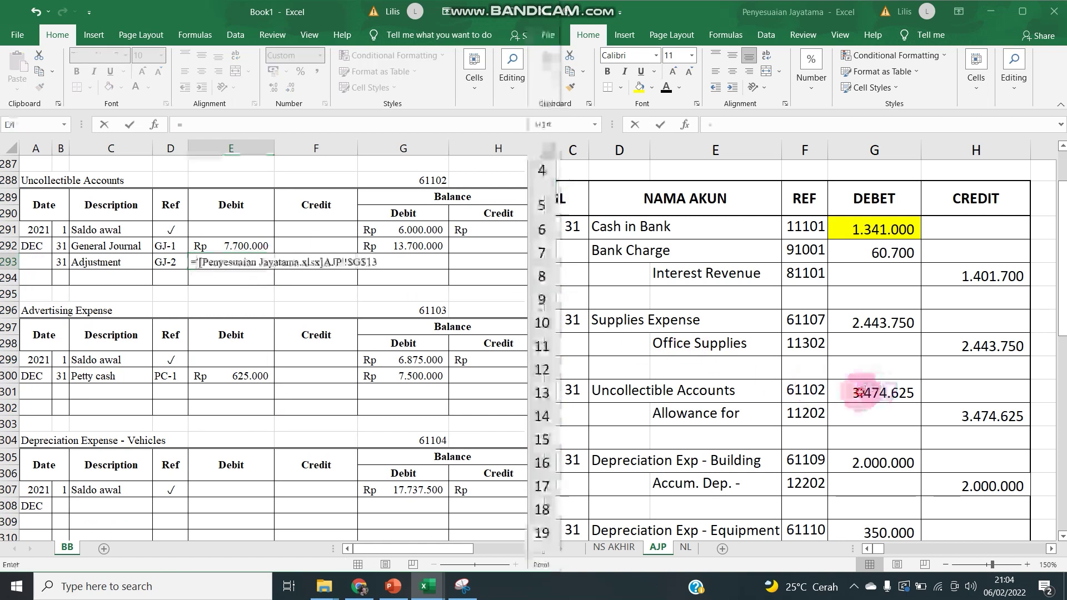
key(Return)
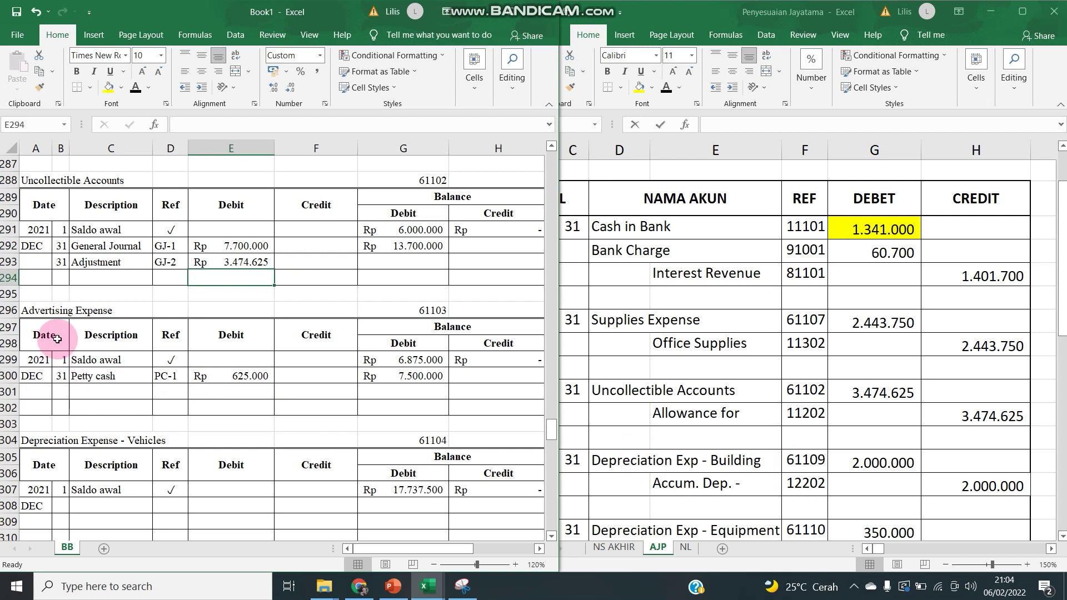
Step: Copy the adjustment date, description and reference from B293:D293 into row 348 of the Depreciation Exp - Building ledger
drag(58, 263, 234, 265)
drag(139, 265, 172, 265)
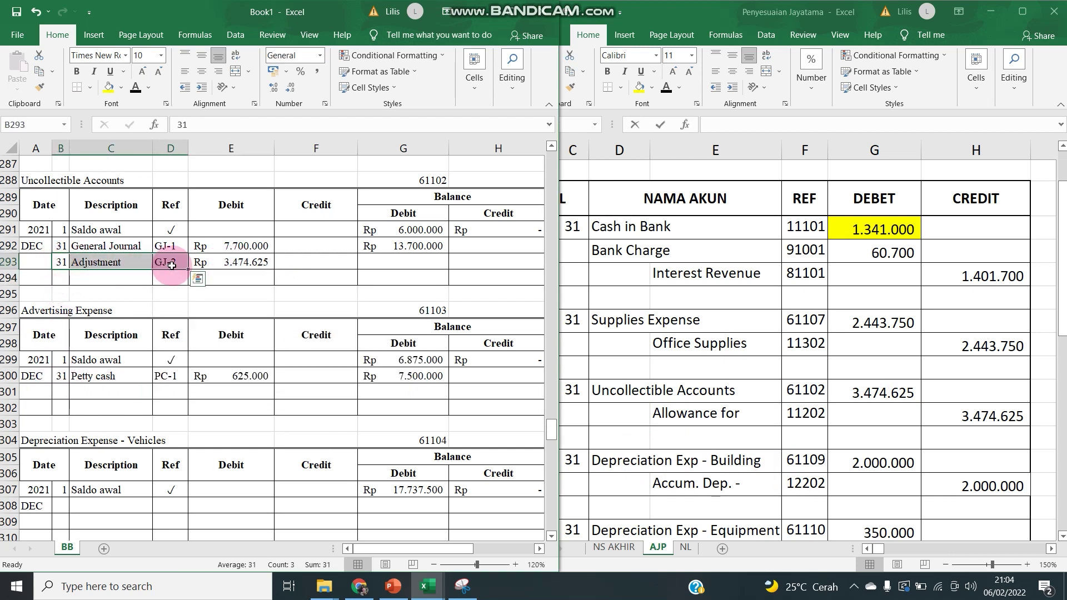
key(ctrl+c)
scroll(137, 426, up, 9)
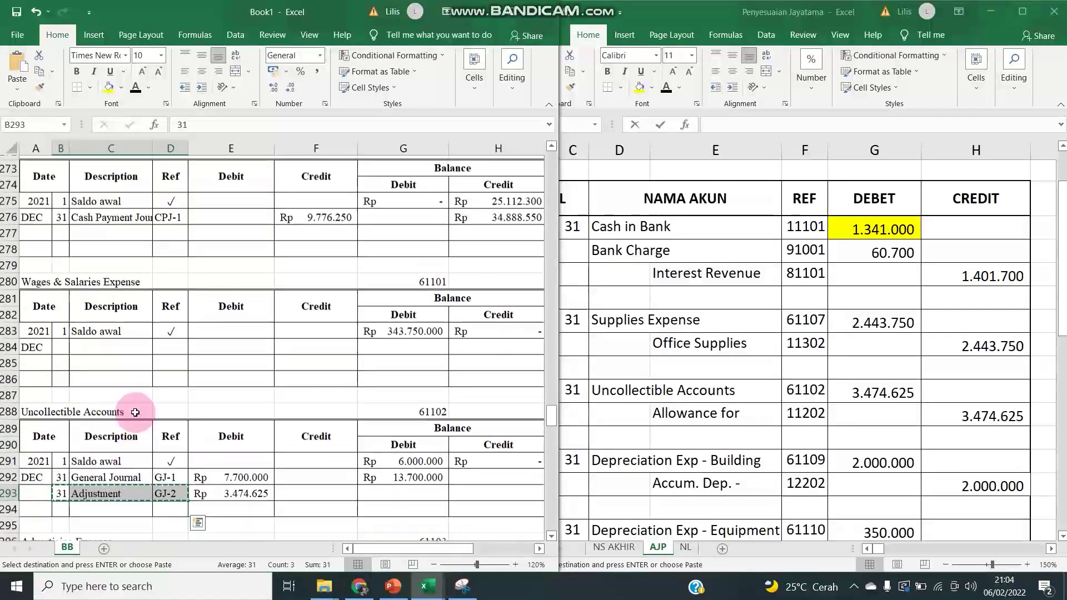
scroll(135, 412, up, 3)
scroll(135, 413, down, 12)
scroll(135, 413, down, 6)
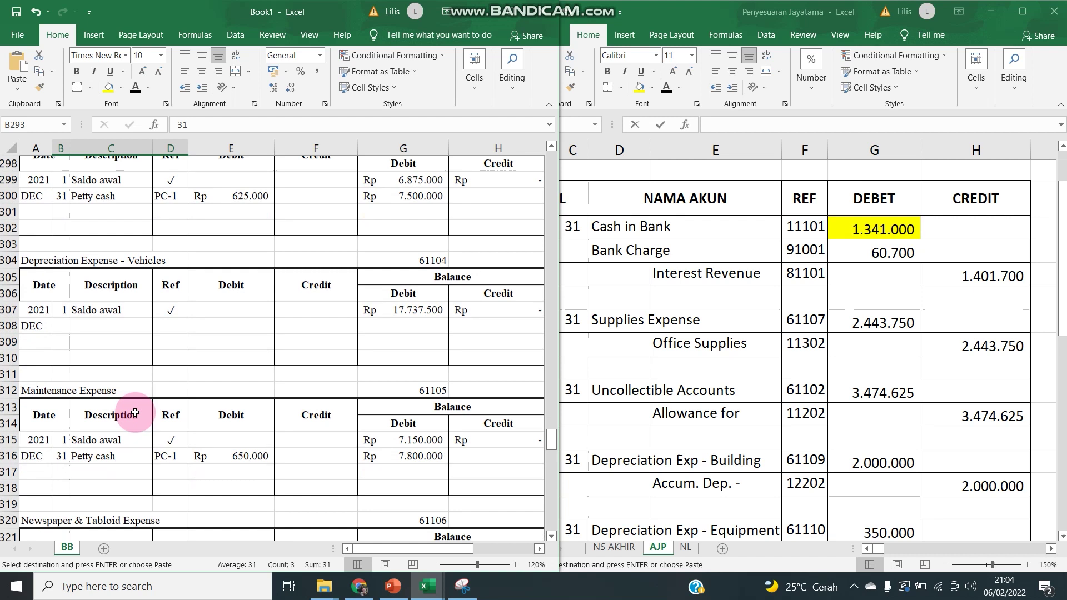
scroll(132, 421, up, 3)
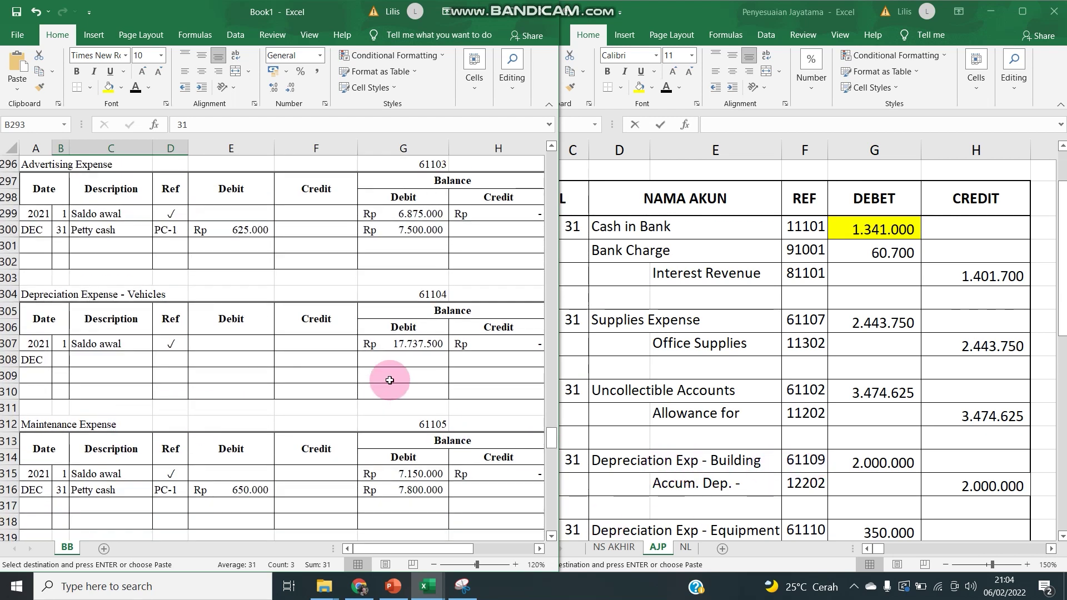
scroll(371, 380, down, 8)
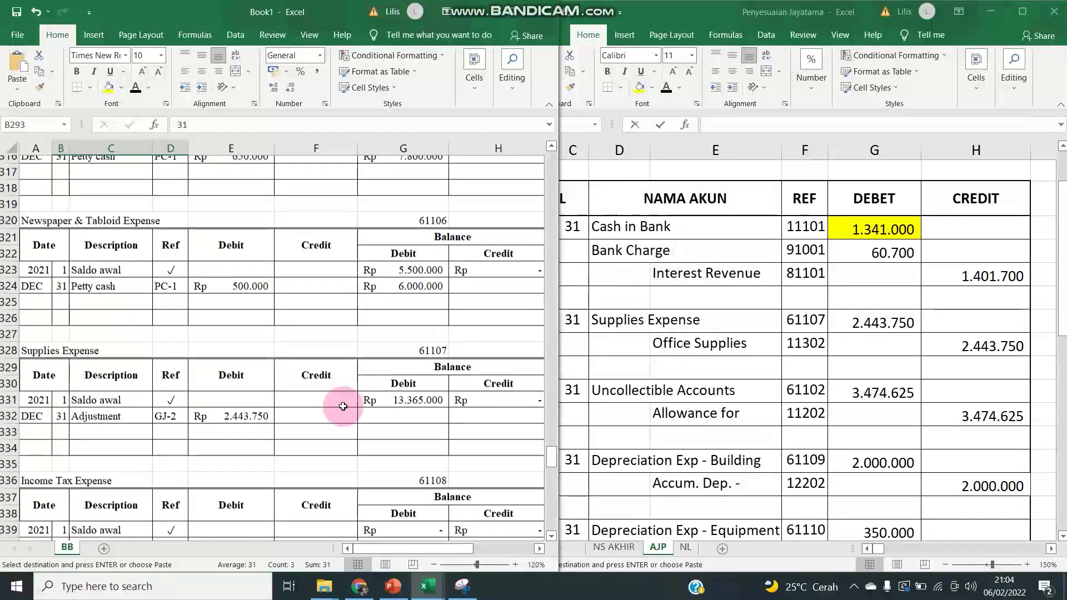
scroll(342, 408, down, 4)
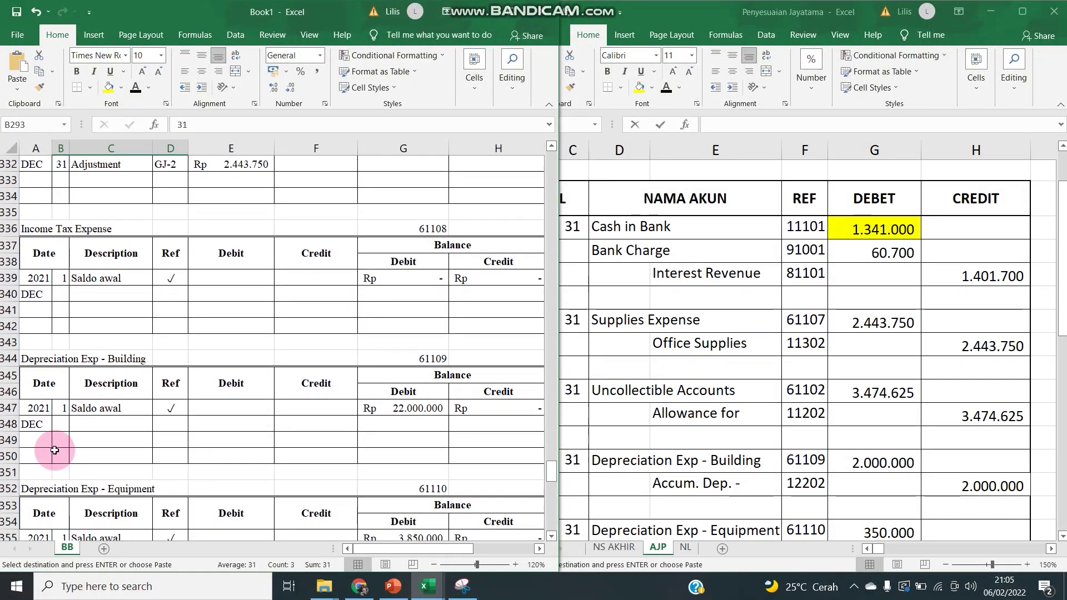
click(65, 424)
key(ctrl+v)
Step: Link the Depreciation Exp - Building adjustment debit in E348 to the building depreciation amount in AJP cell G16
click(250, 423)
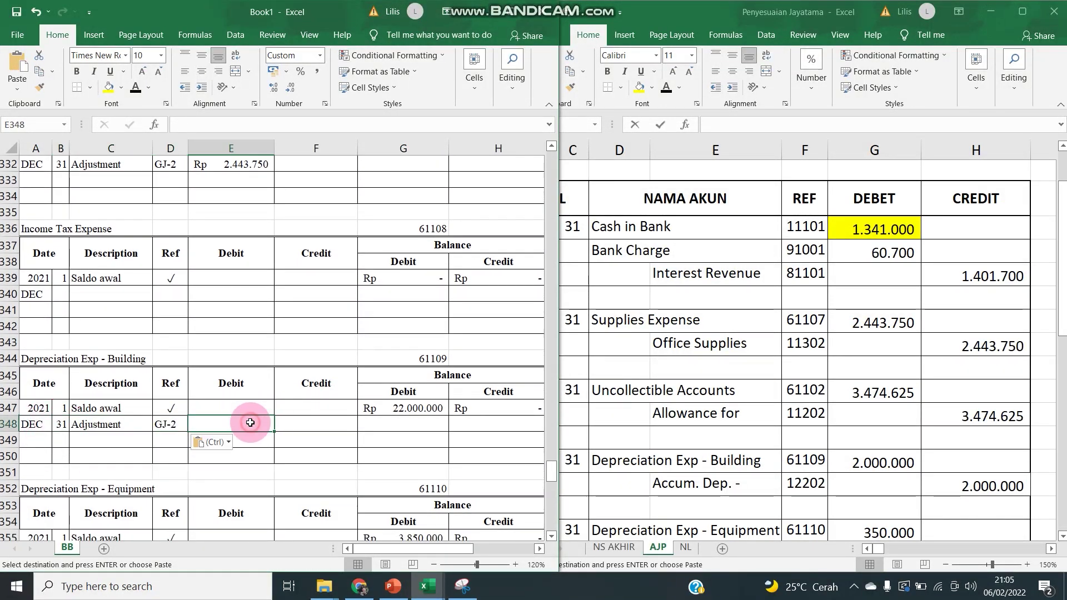
text(=)
click(873, 465)
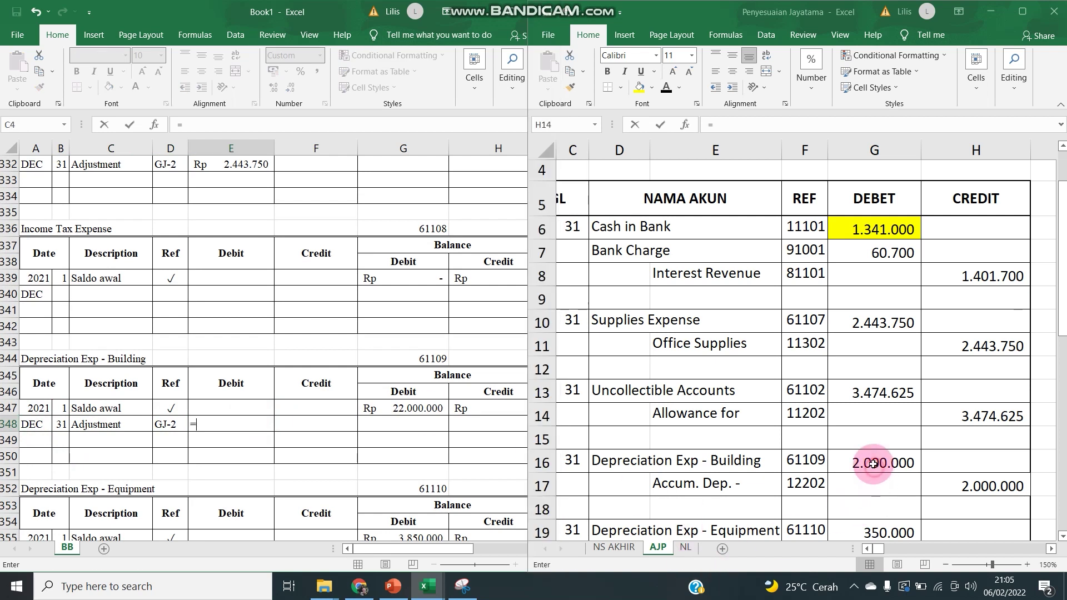
key(Return)
click(871, 463)
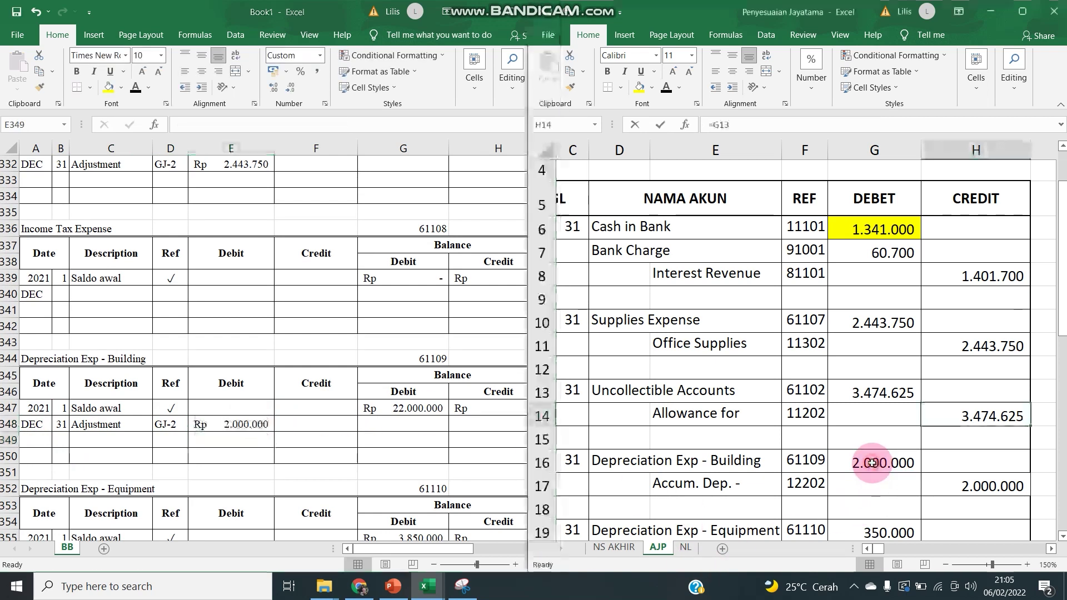
Step: Copy the adjustment date, description and reference from B348:D348 into row 356 of the Depreciation Exp - Equipment ledger
scroll(866, 459, down, 3)
scroll(811, 322, up, 1)
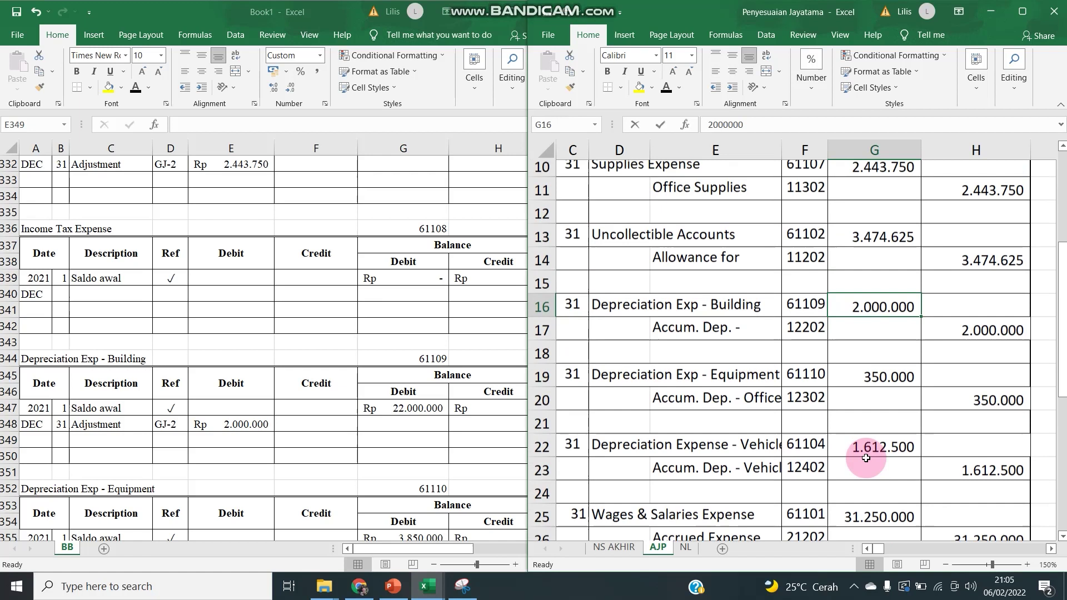
click(862, 381)
click(874, 311)
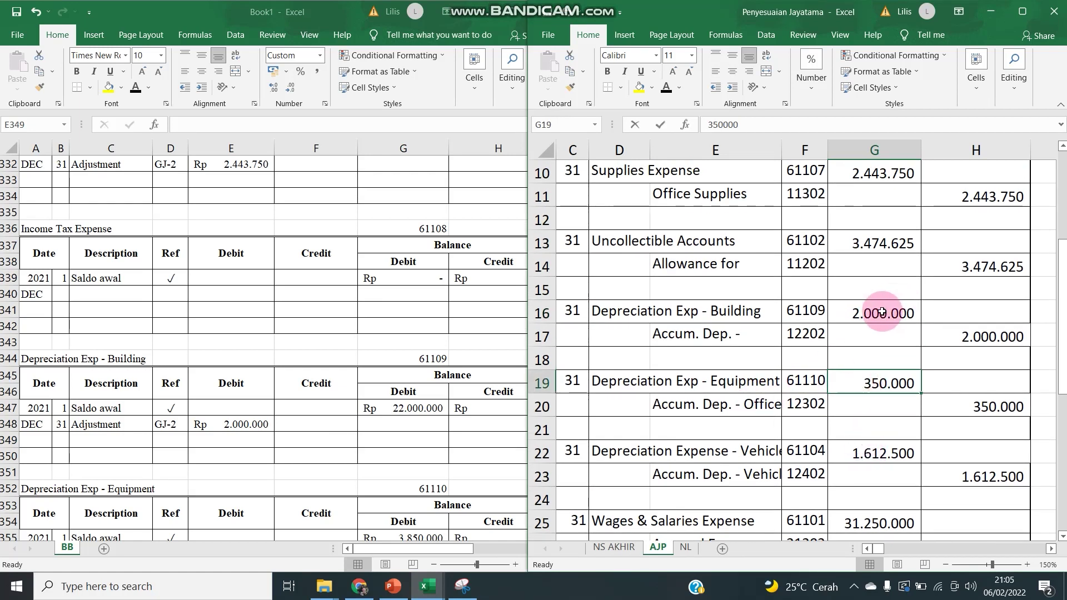
click(162, 393)
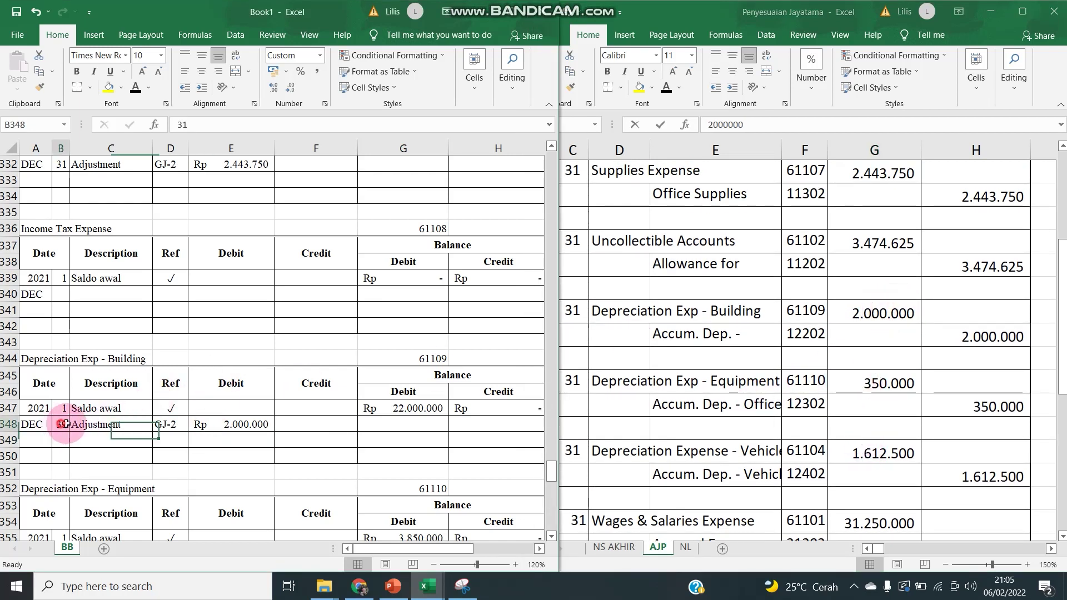
drag(61, 424, 169, 432)
key(ctrl+c)
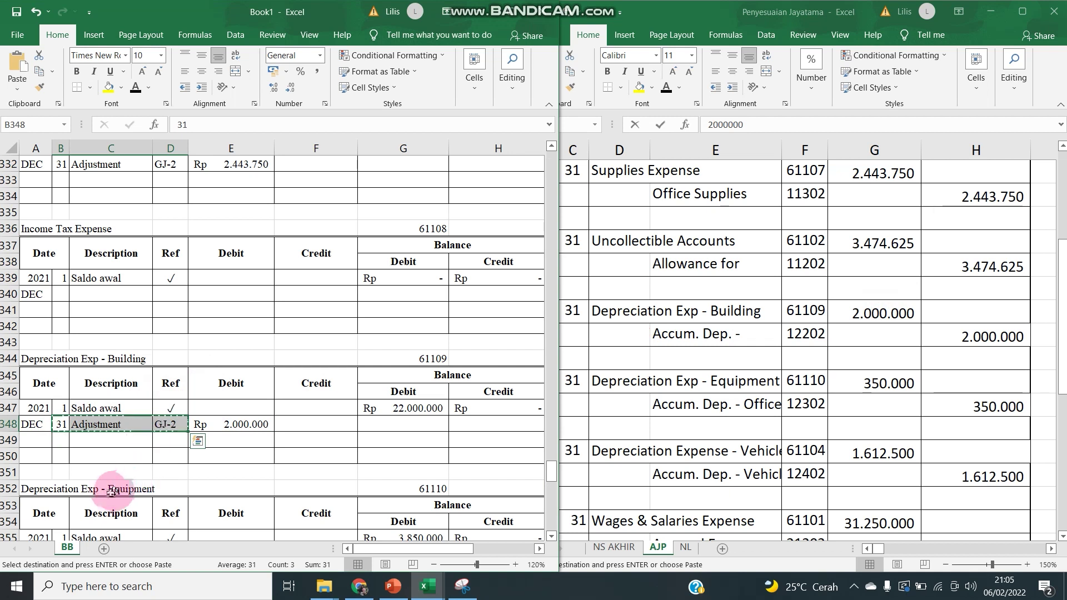
scroll(111, 491, down, 1)
click(60, 506)
key(ctrl+v)
Step: Link the Depreciation Exp - Equipment adjustment debit in E356 to the equipment depreciation amount in AJP cell G19
click(236, 509)
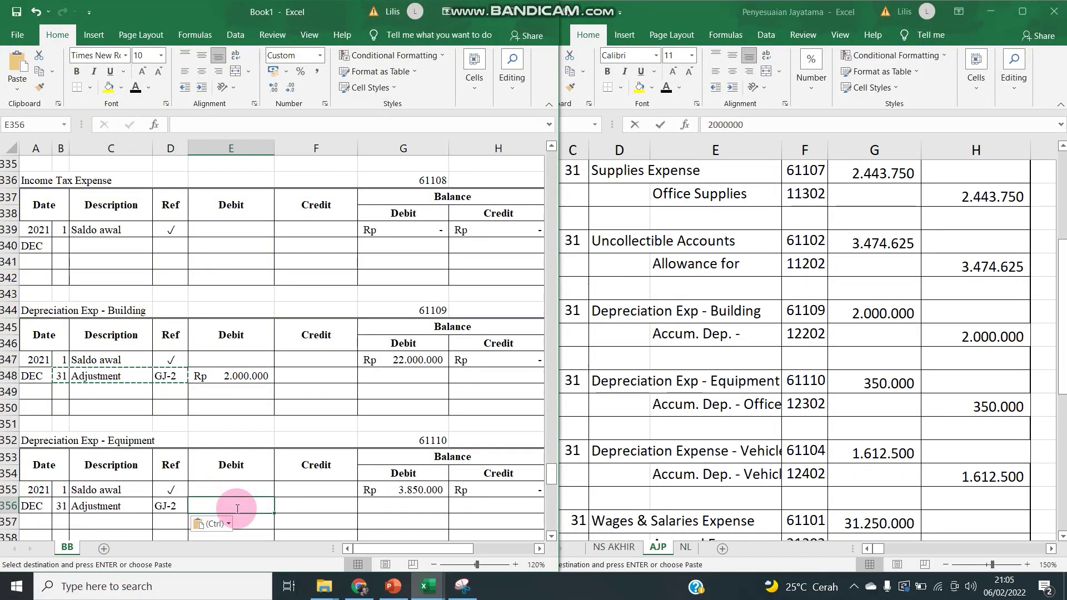
text(=)
click(875, 384)
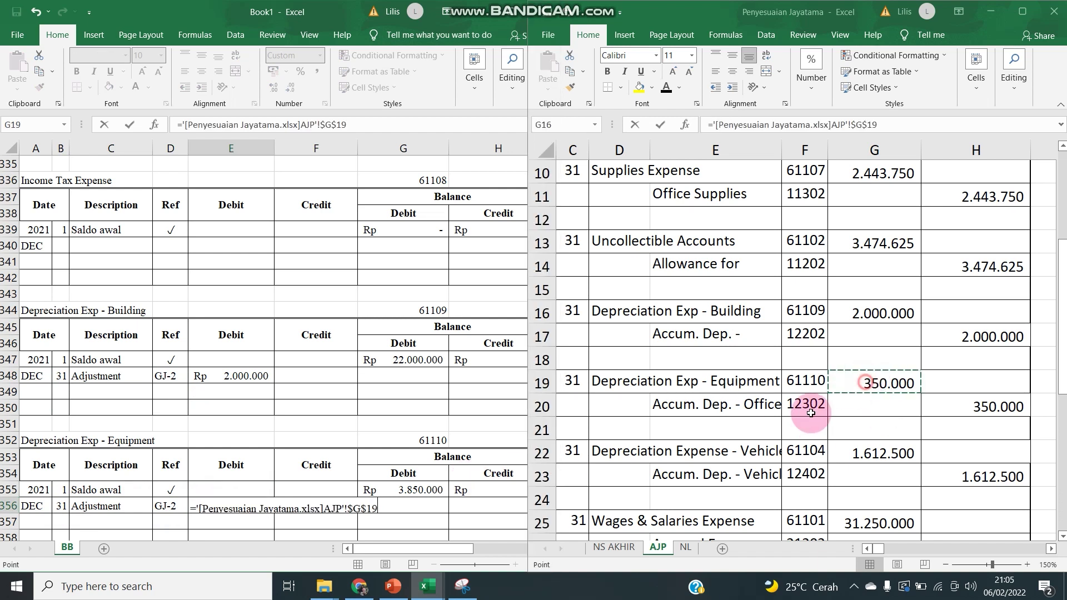
key(Return)
Step: Copy the adjustment date, description and reference from B356:D356 into row 308 of the Depreciation Expense - Vehicles ledger
click(73, 522)
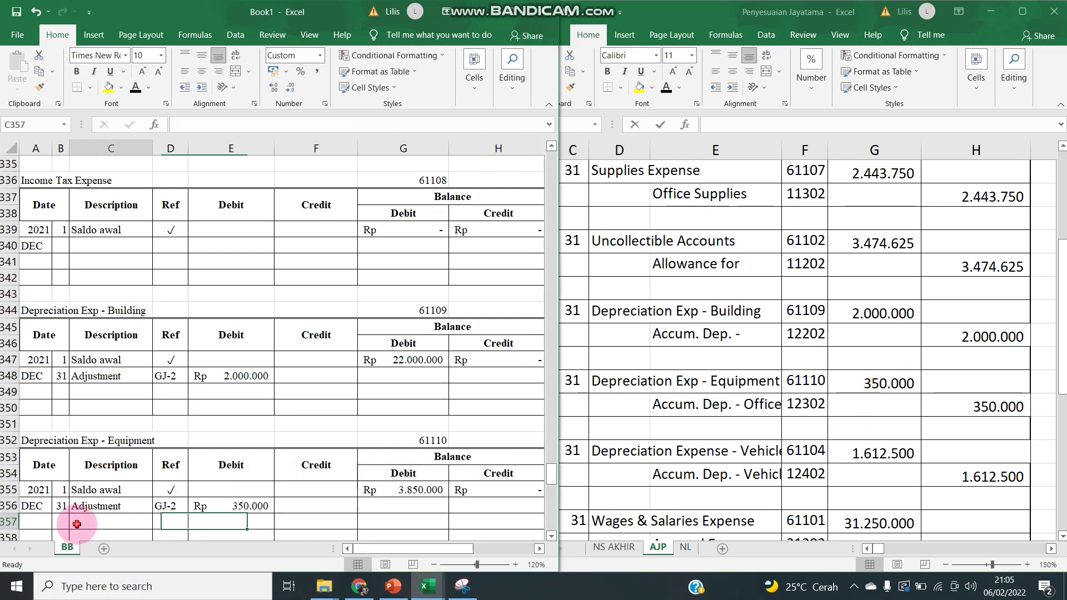
drag(65, 502, 167, 506)
key(ctrl+c)
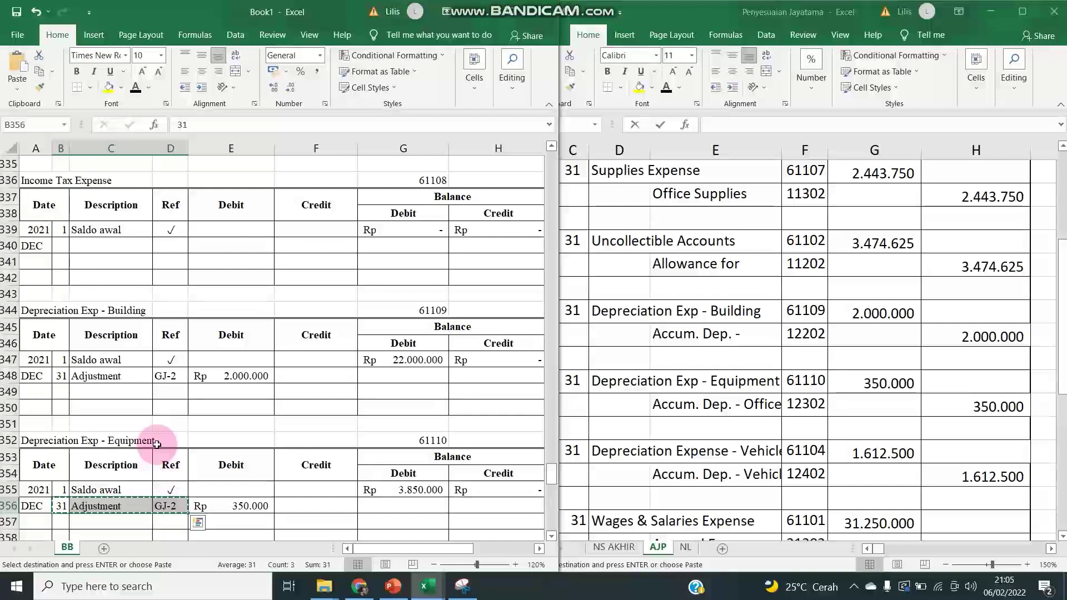
scroll(167, 301, up, 5)
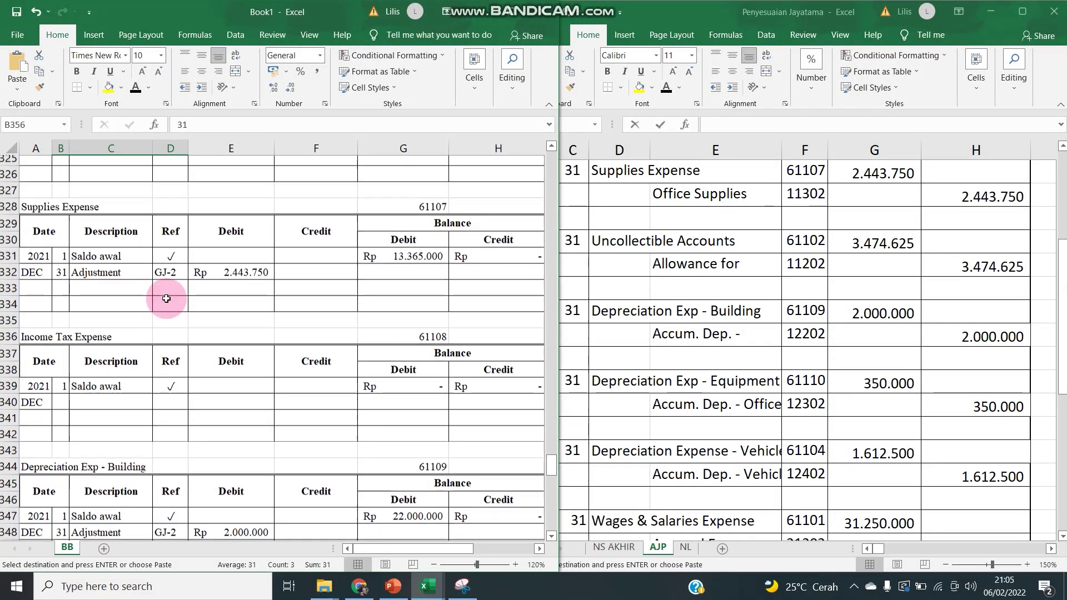
scroll(166, 299, down, 5)
scroll(166, 299, up, 5)
scroll(166, 298, up, 6)
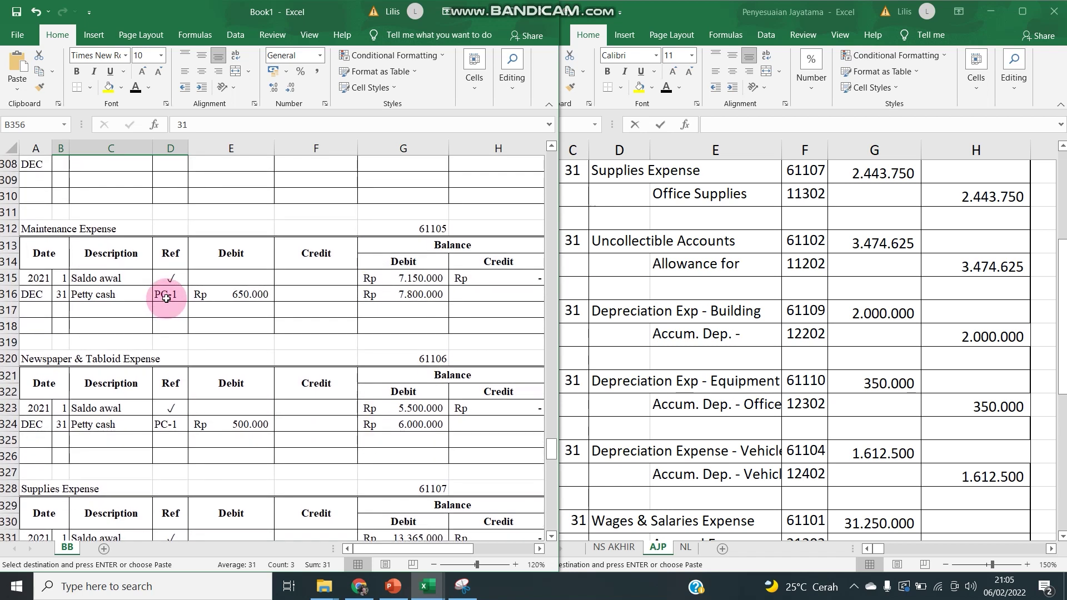
click(55, 260)
key(ctrl+v)
Step: Link the Depreciation Expense - Vehicles adjustment debit in E308 to the vehicle depreciation amount in AJP cell G22
click(251, 261)
text(=)
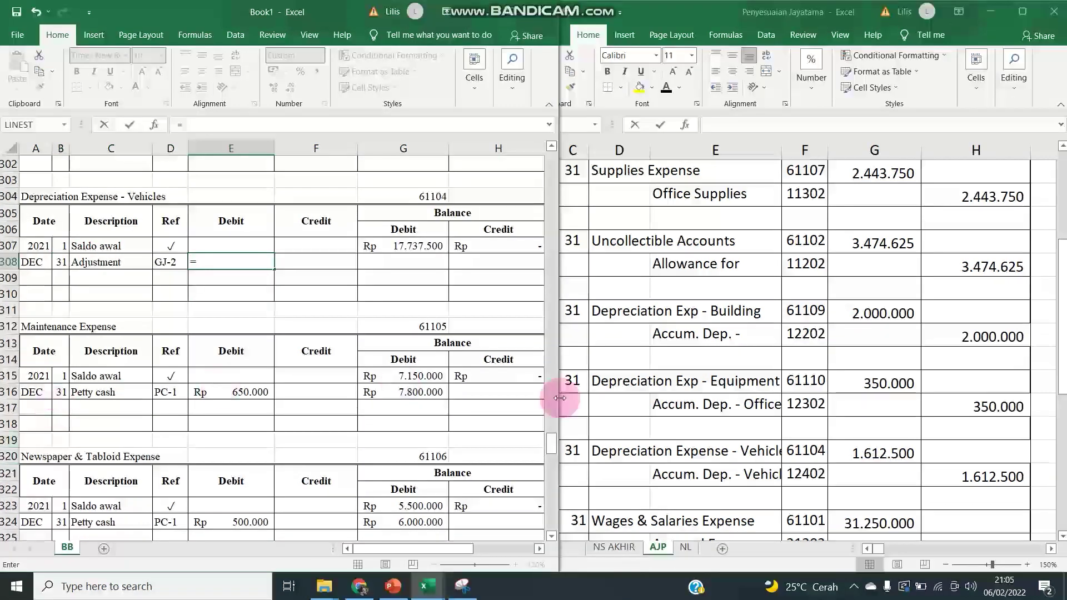
click(878, 453)
click(868, 451)
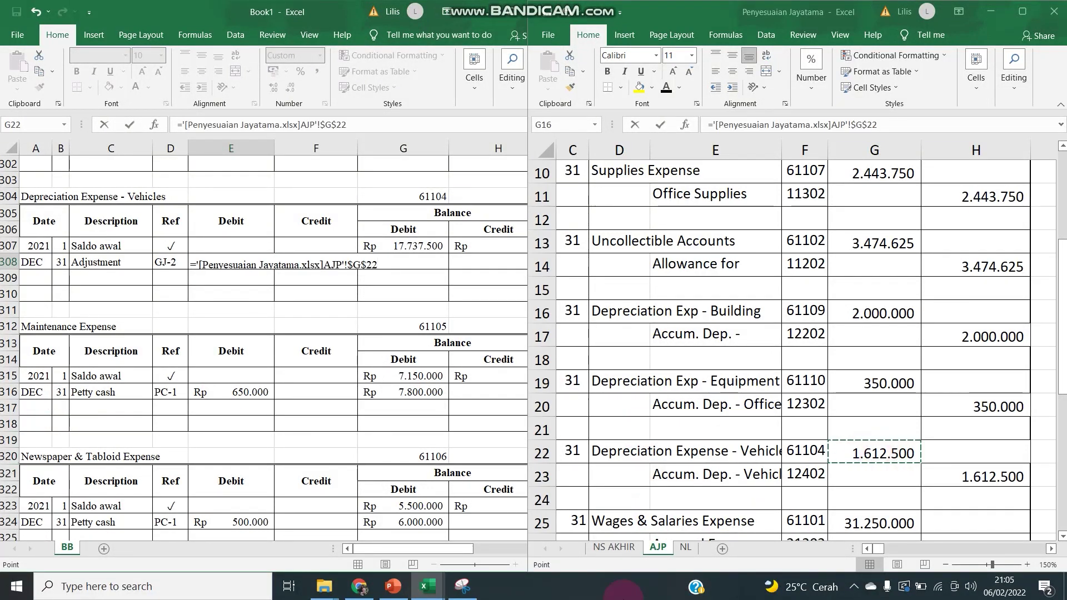
key(Return)
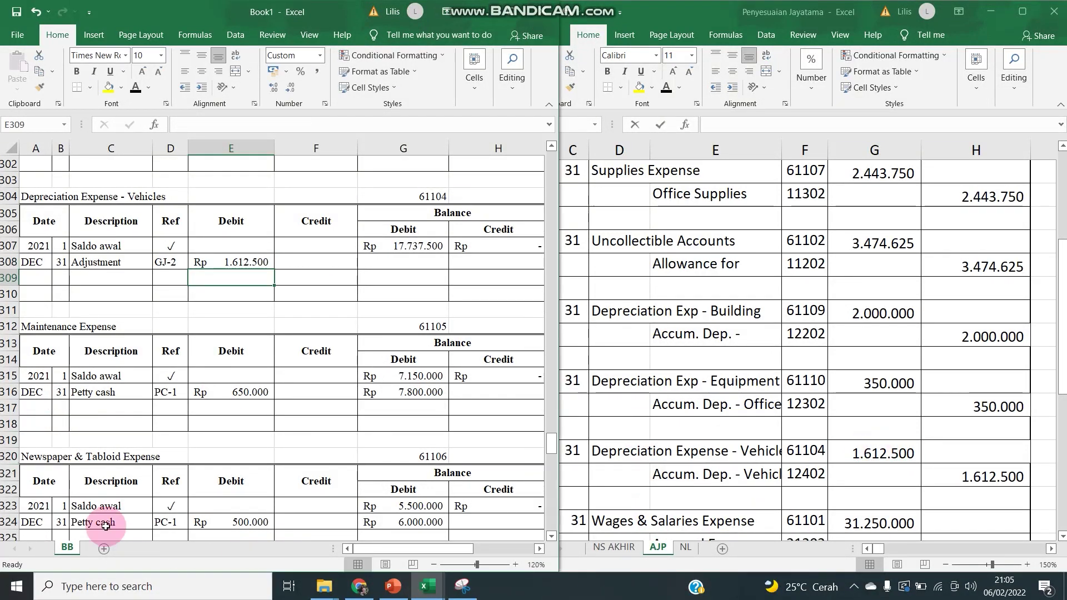
Step: Copy the adjustment date, description and reference from B308:D308 into row 284 of the Wages & Salaries Expense ledger
drag(63, 265, 111, 265)
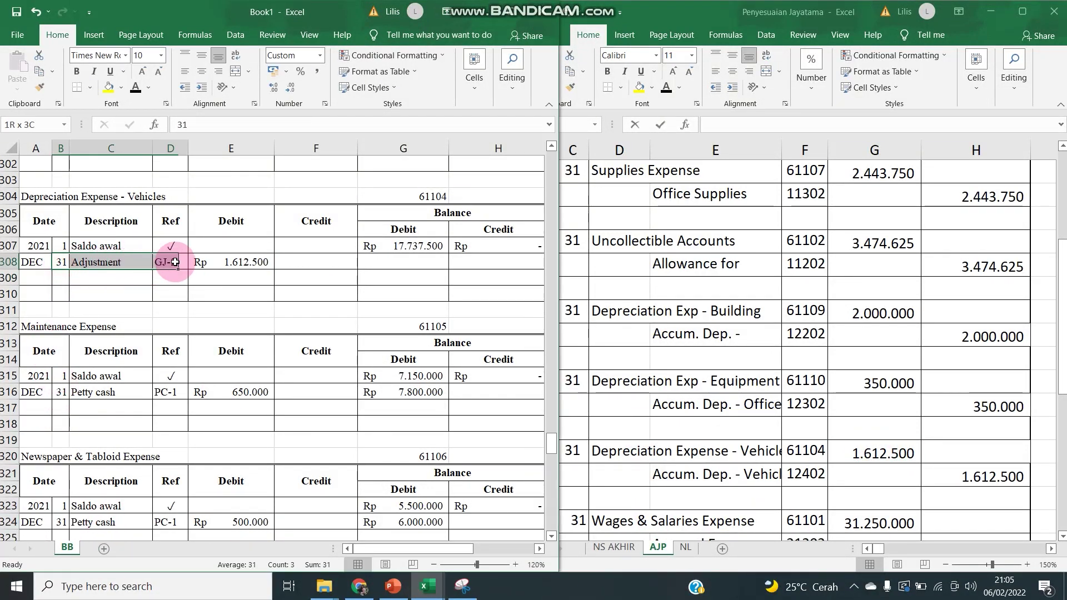
key(ctrl+c)
scroll(83, 388, down, 6)
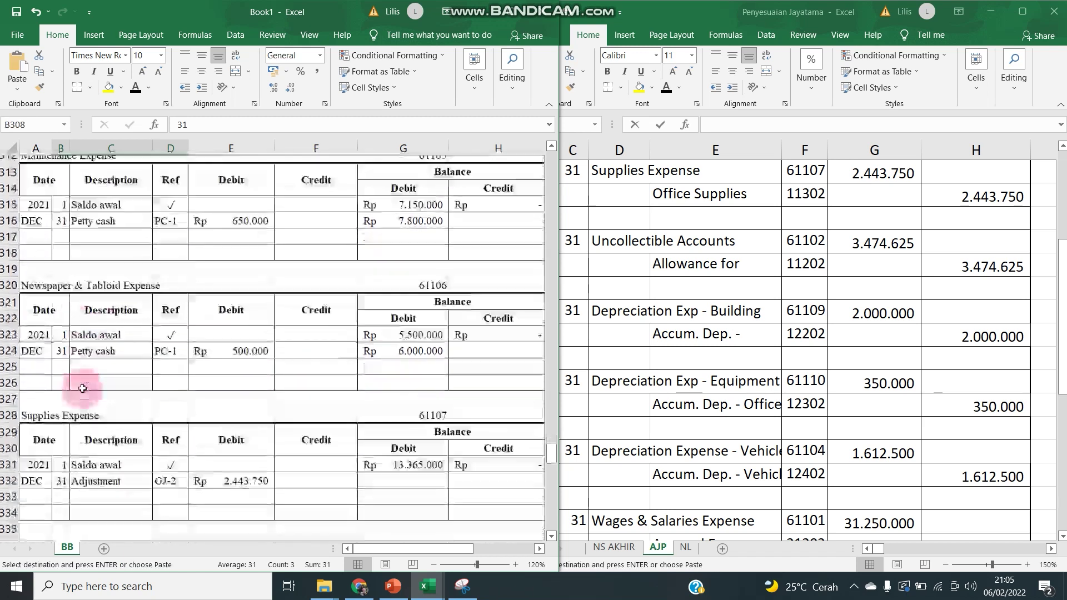
scroll(83, 388, down, 5)
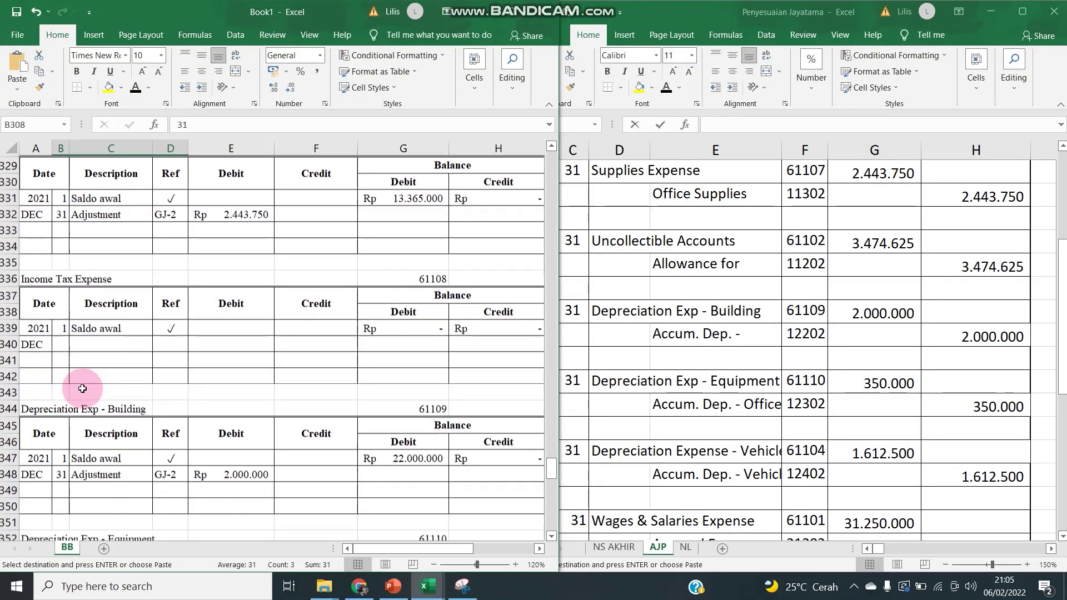
scroll(82, 389, down, 1)
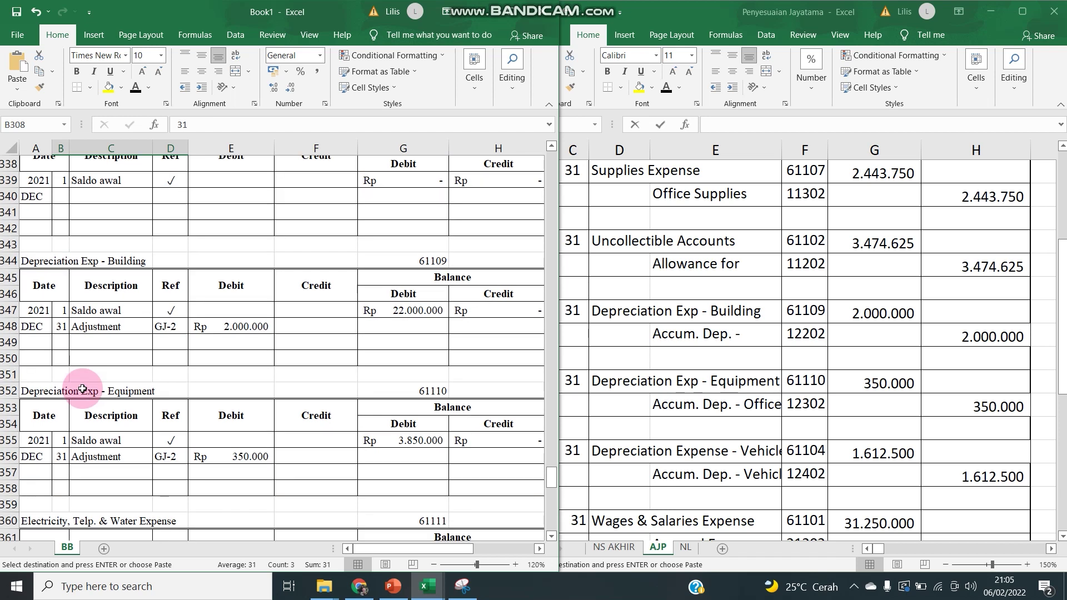
scroll(83, 389, up, 12)
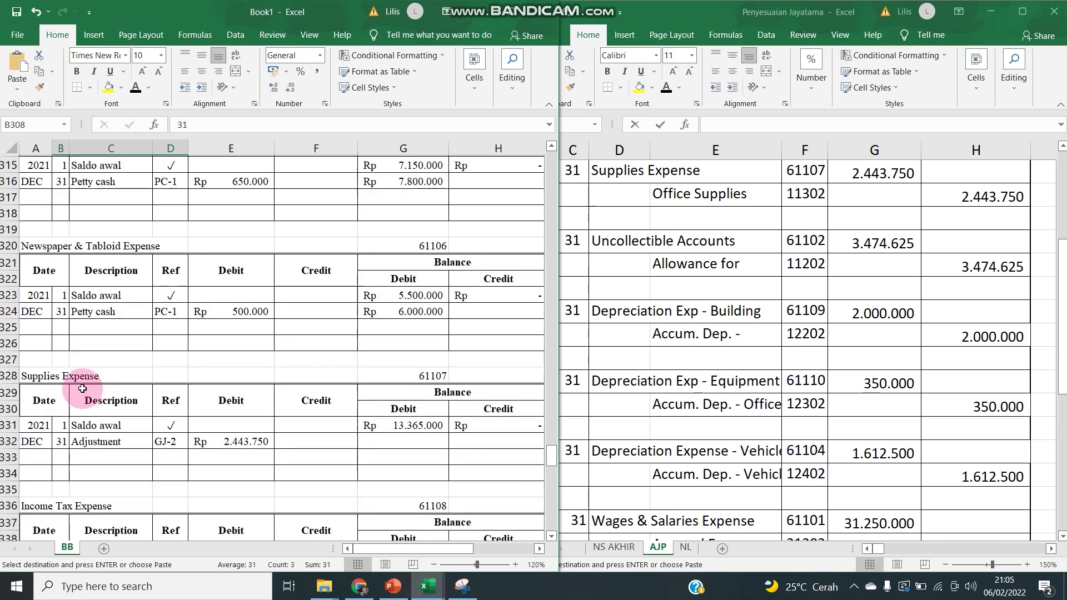
scroll(83, 389, up, 7)
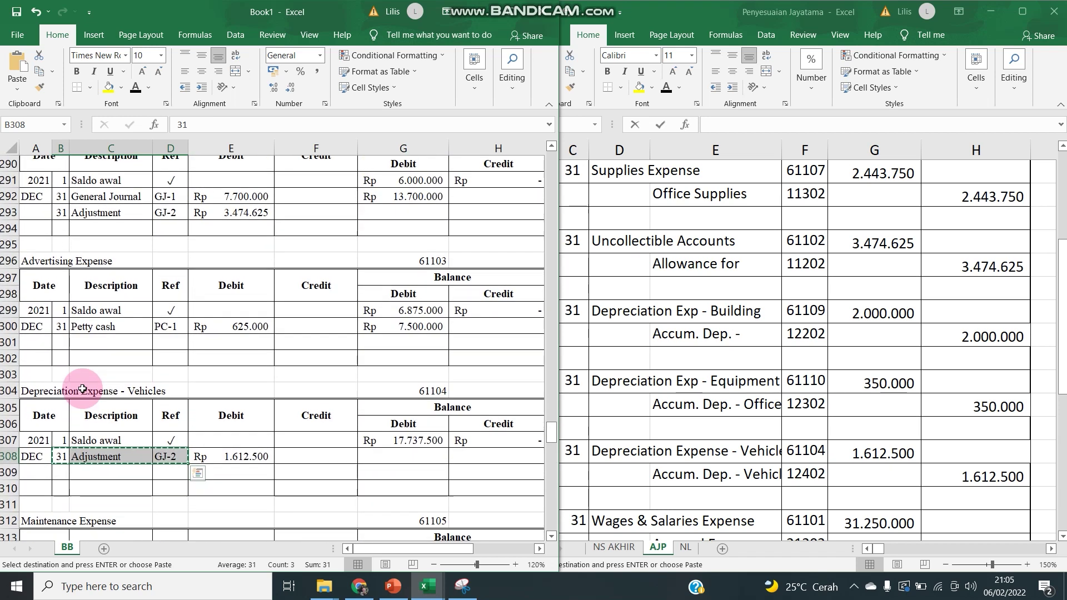
scroll(82, 388, up, 2)
click(61, 310)
key(ctrl+v)
Step: Link the Wages & Salaries Expense adjustment debit in E284 to the wages amount in AJP cell G25
click(225, 310)
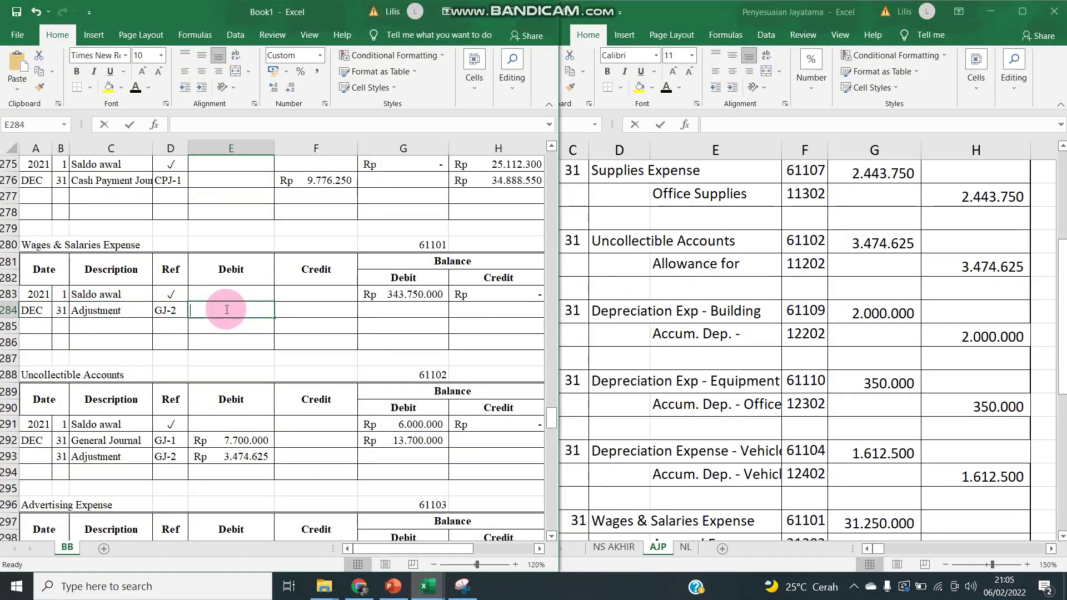
text(=)
click(878, 525)
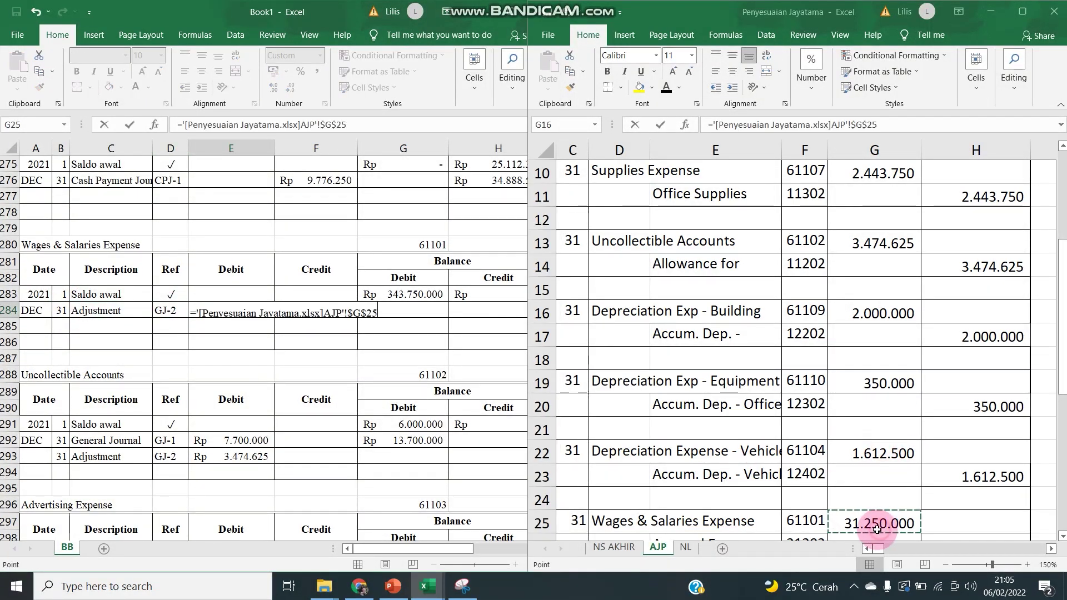
key(Return)
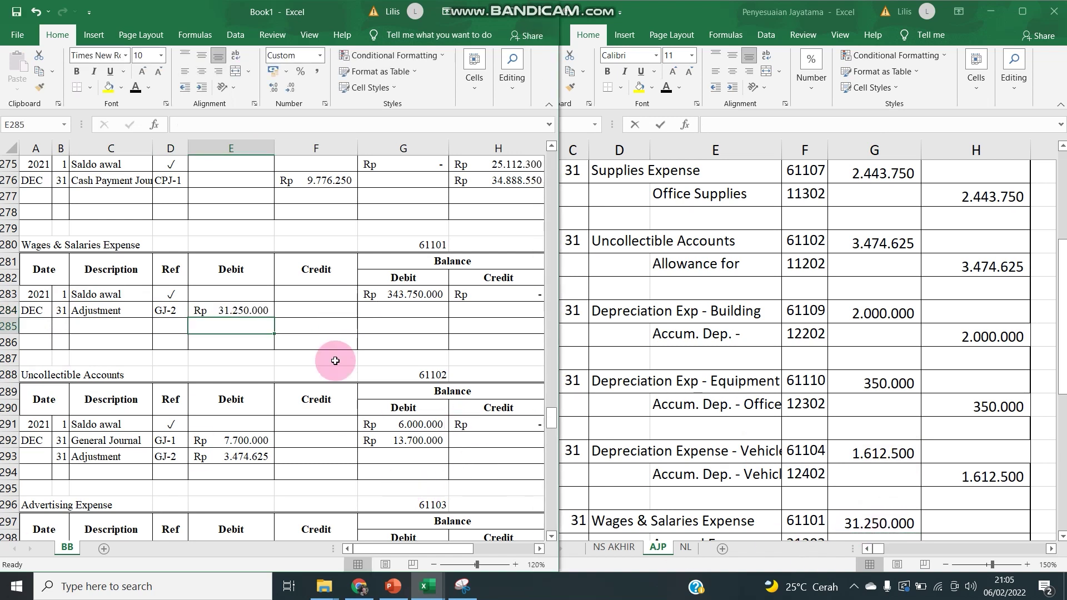
Step: Copy the adjustment date, description and reference from B284:D284 into row 108 of the Accum. Dep. - Building ledger
drag(57, 313, 167, 313)
key(ctrl+c)
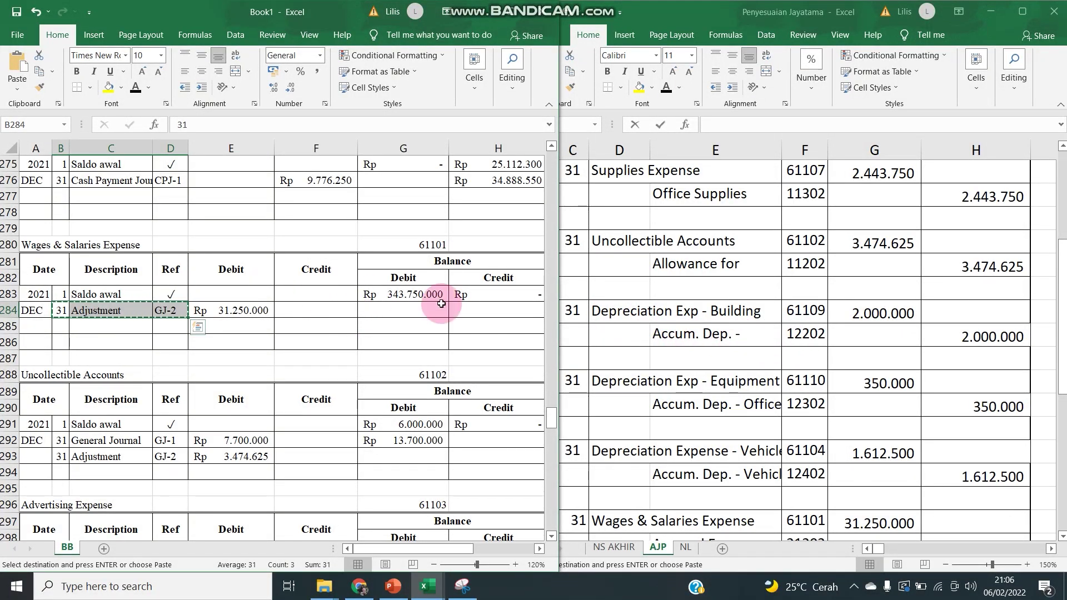
drag(552, 421, 547, 251)
click(67, 374)
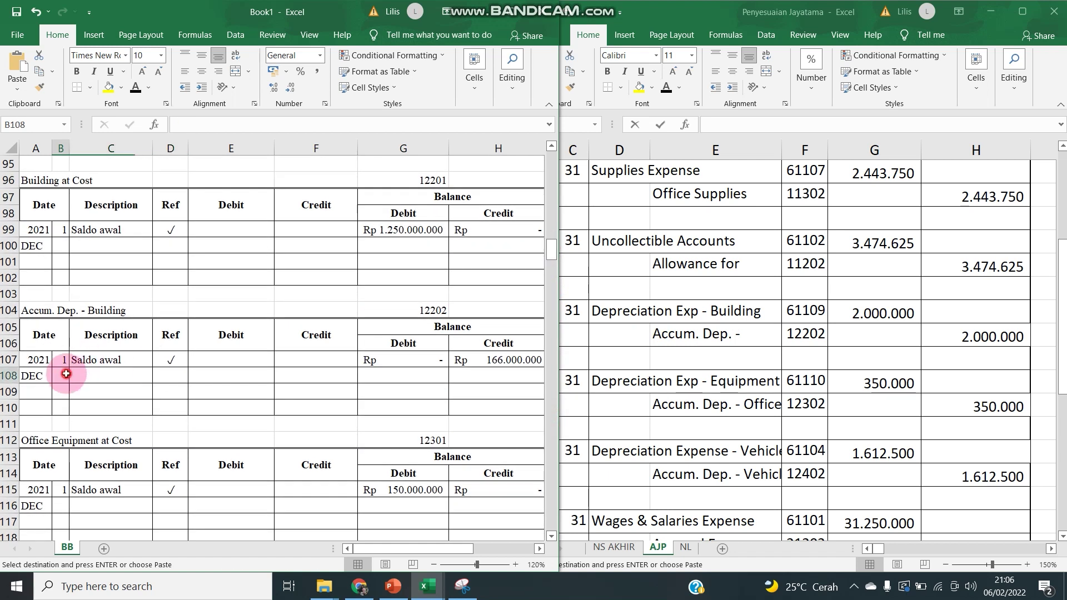
key(ctrl+v)
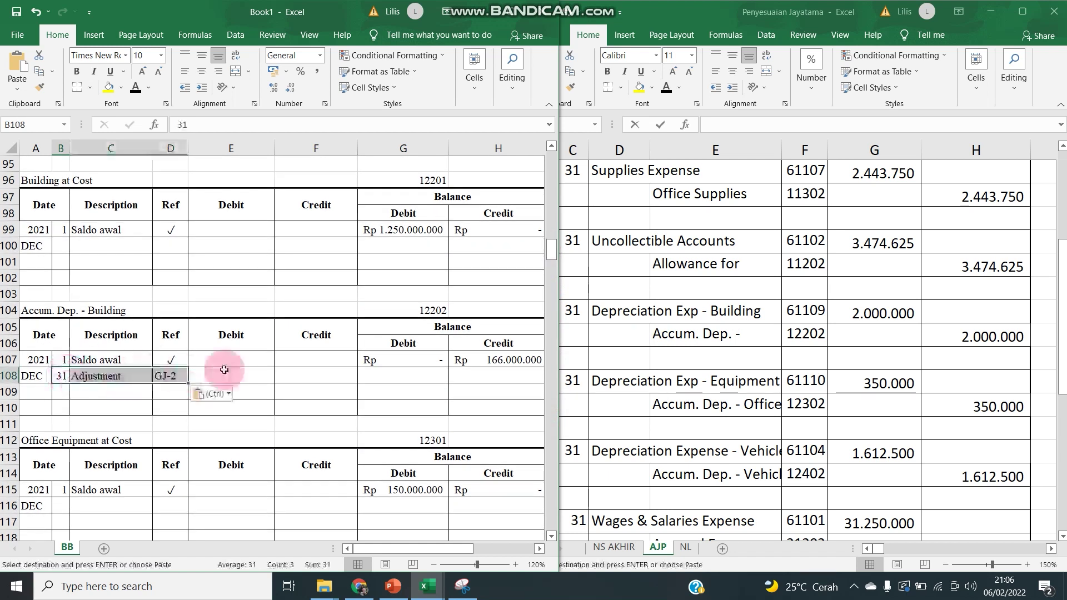
Step: Link the Accum. Dep. - Building adjustment credit in F108 to the building accumulated depreciation amount in AJP cell H17
click(309, 369)
text(=)
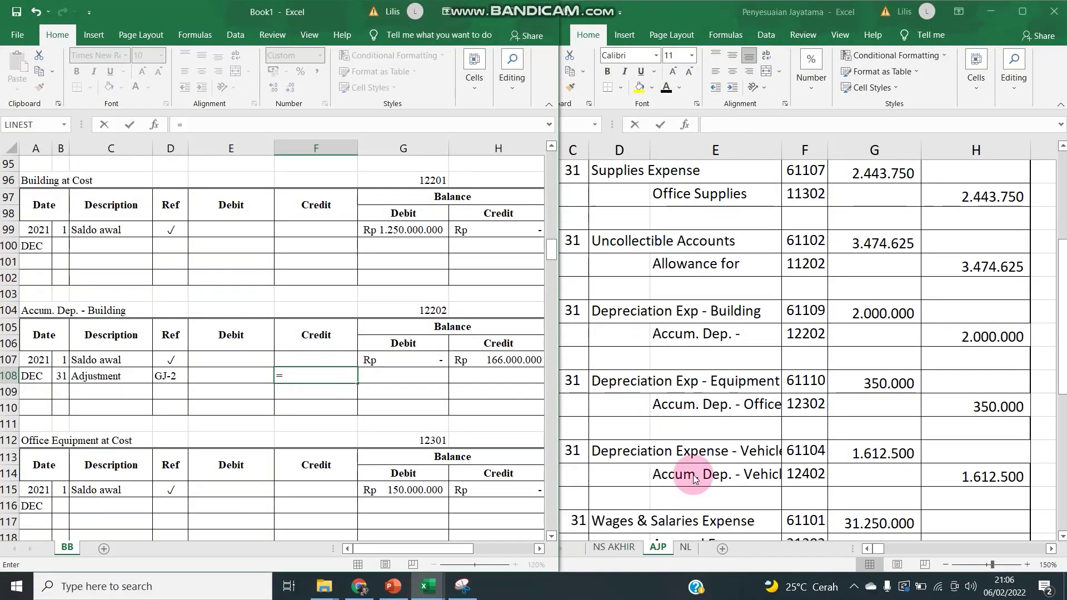
click(955, 341)
key(Return)
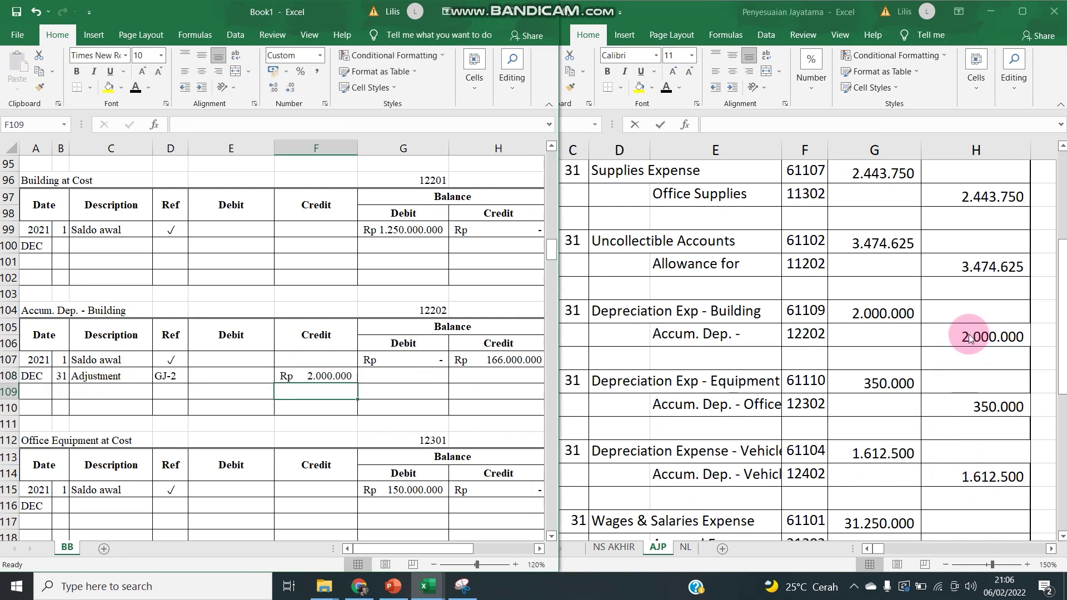
Step: Copy the adjustment date, description and reference from B108:D108 into row 124 of the Accum. Dep. - Office Equipment ledger
drag(61, 369, 170, 375)
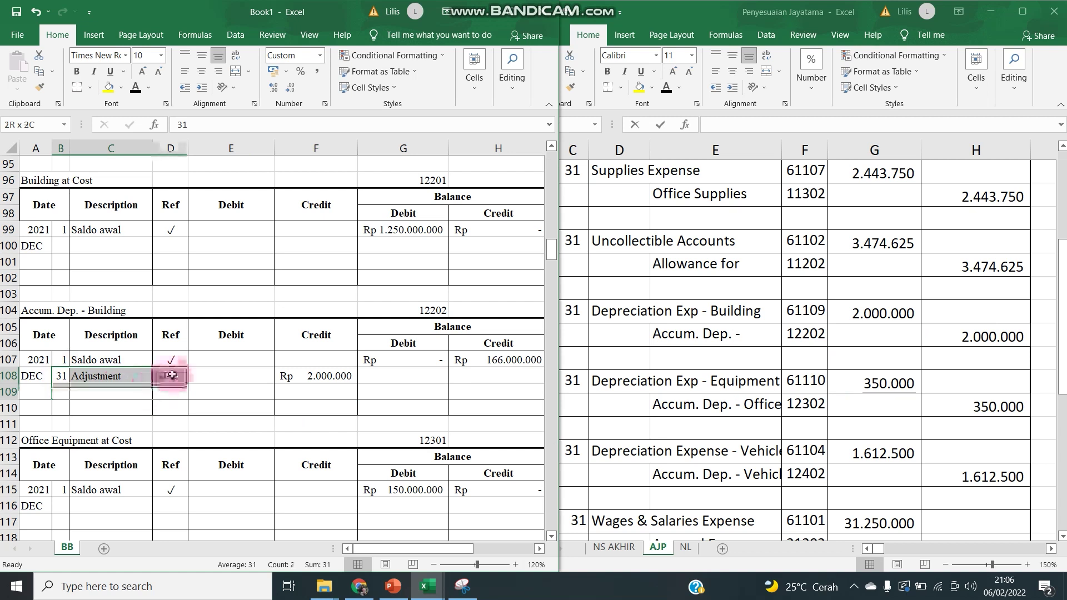
key(ctrl+c)
scroll(159, 401, down, 4)
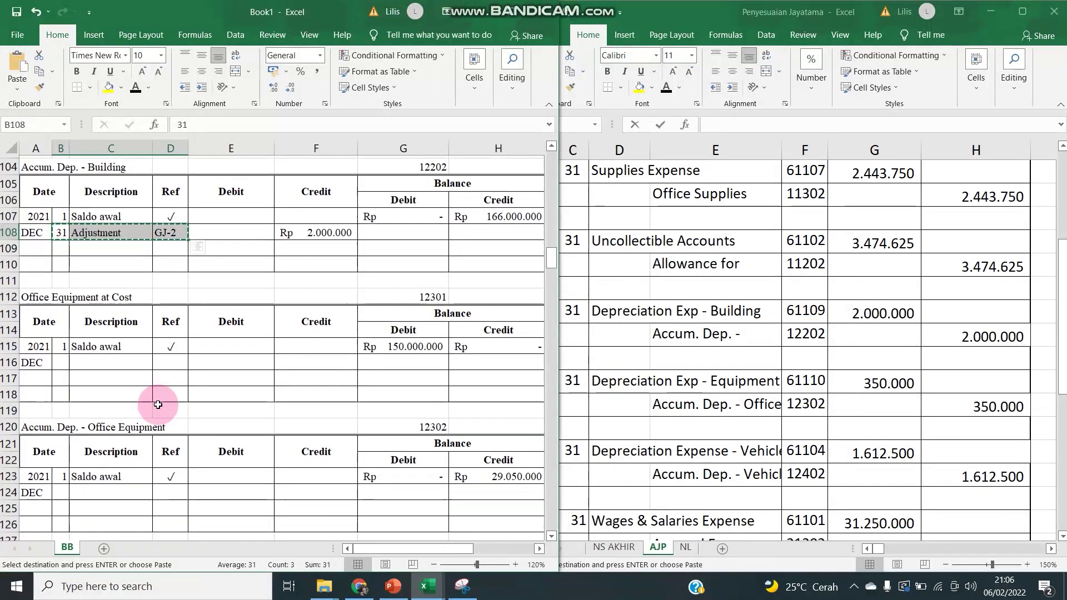
click(65, 439)
key(Return)
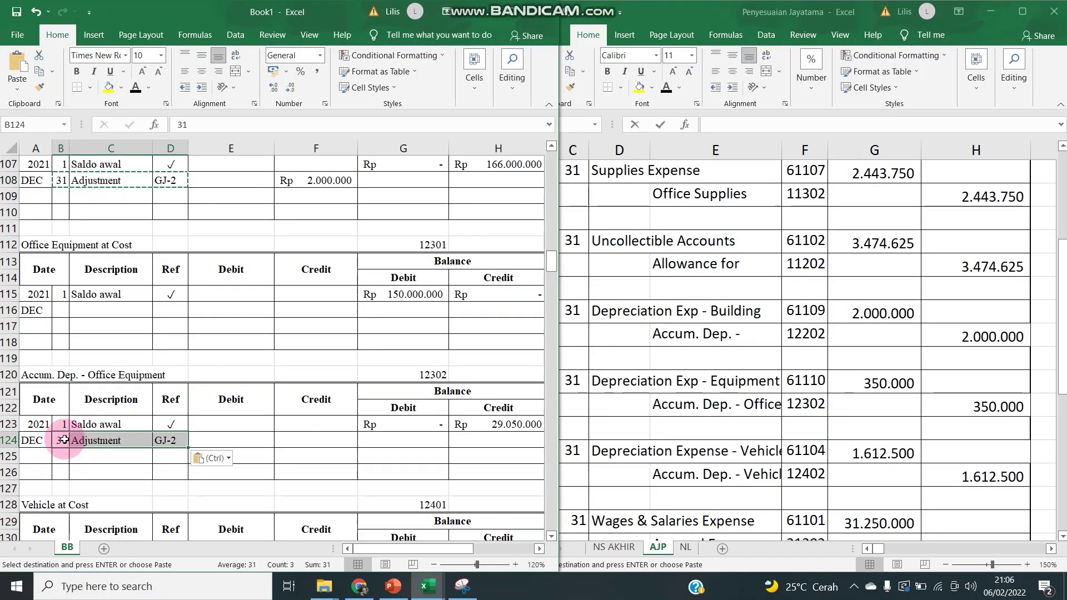
Step: Link the Accum. Dep. - Office Equipment adjustment credit in F124 to the office equipment accumulated depreciation amount in AJP cell H20
click(329, 436)
text(=)
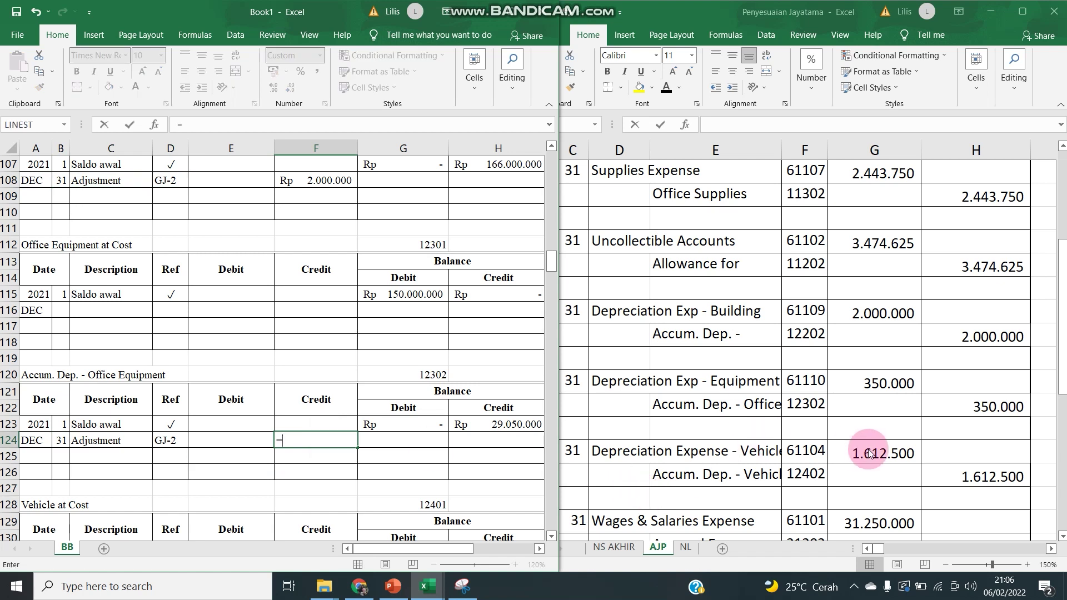
click(973, 411)
key(Return)
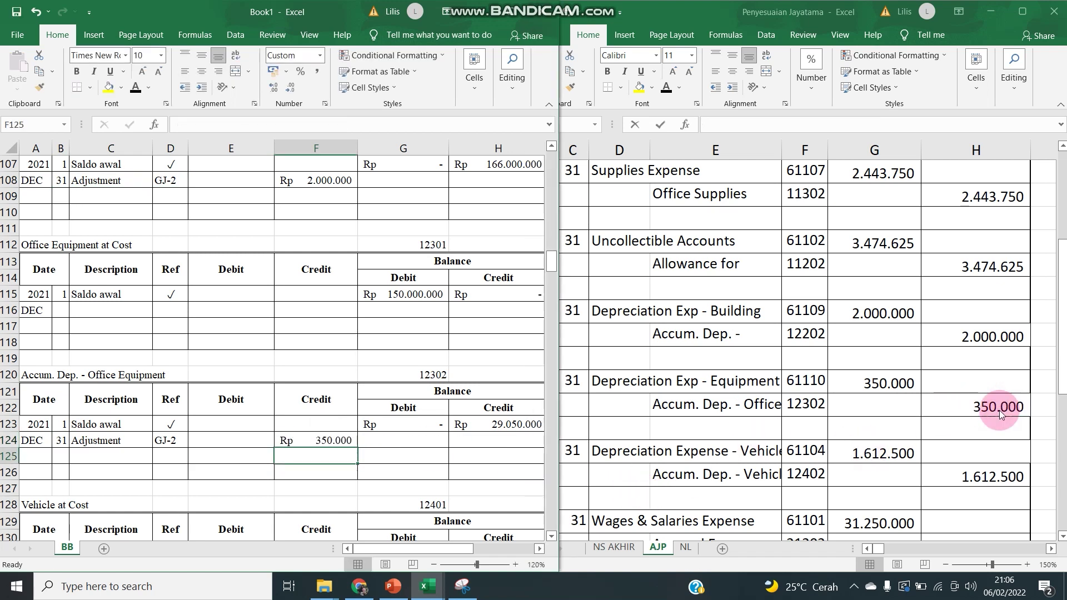
Step: Copy the adjustment date, description and reference from B124:D124 into row 140 of the Accum. Dep. - Vehicle ledger
drag(61, 440, 179, 440)
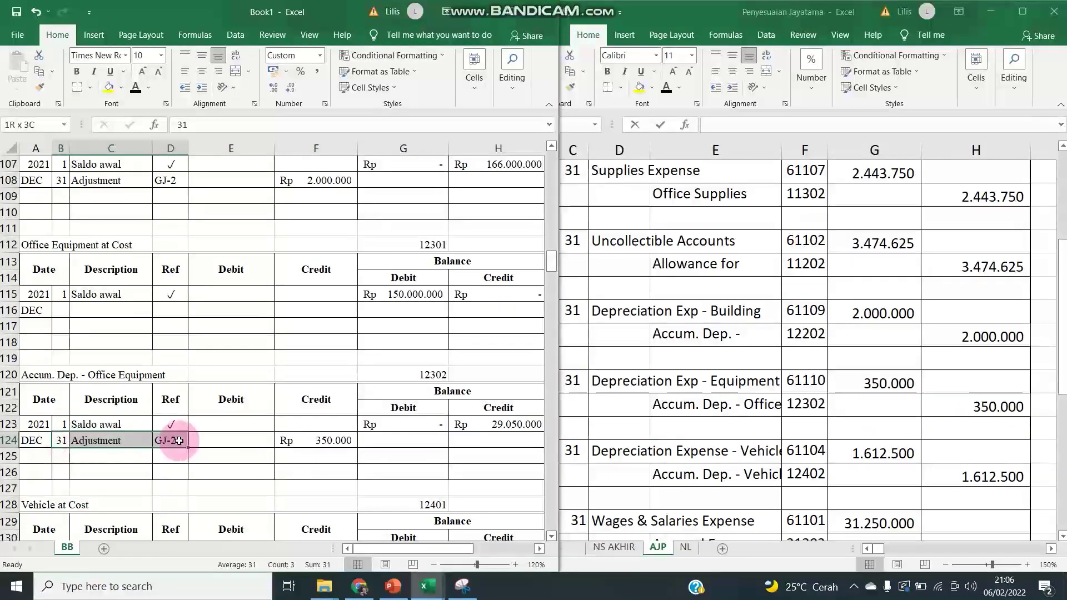
key(ctrl+c)
scroll(136, 484, down, 5)
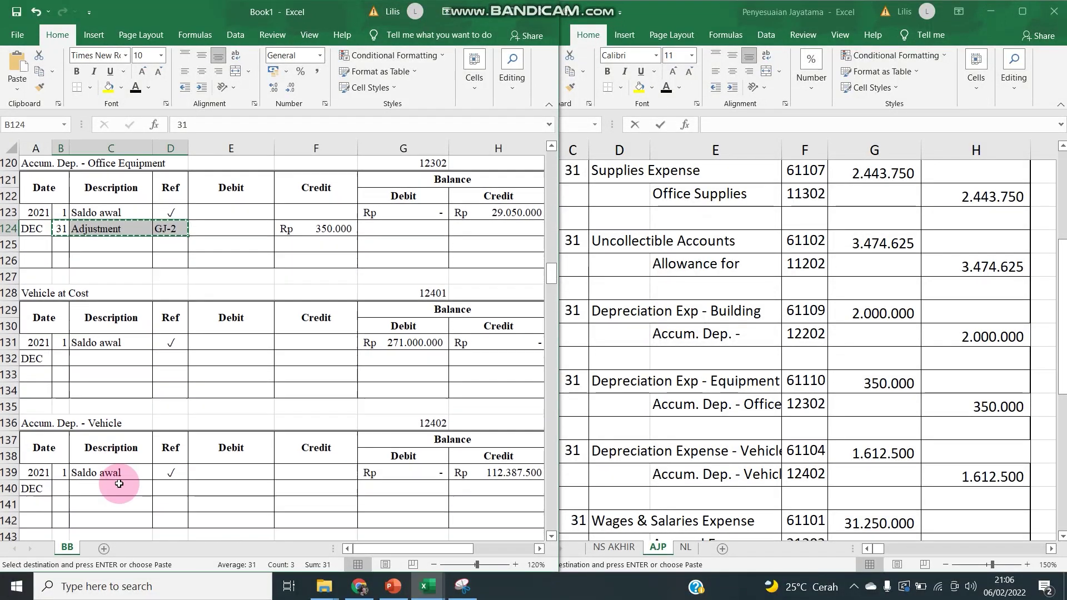
click(61, 461)
key(ctrl+v)
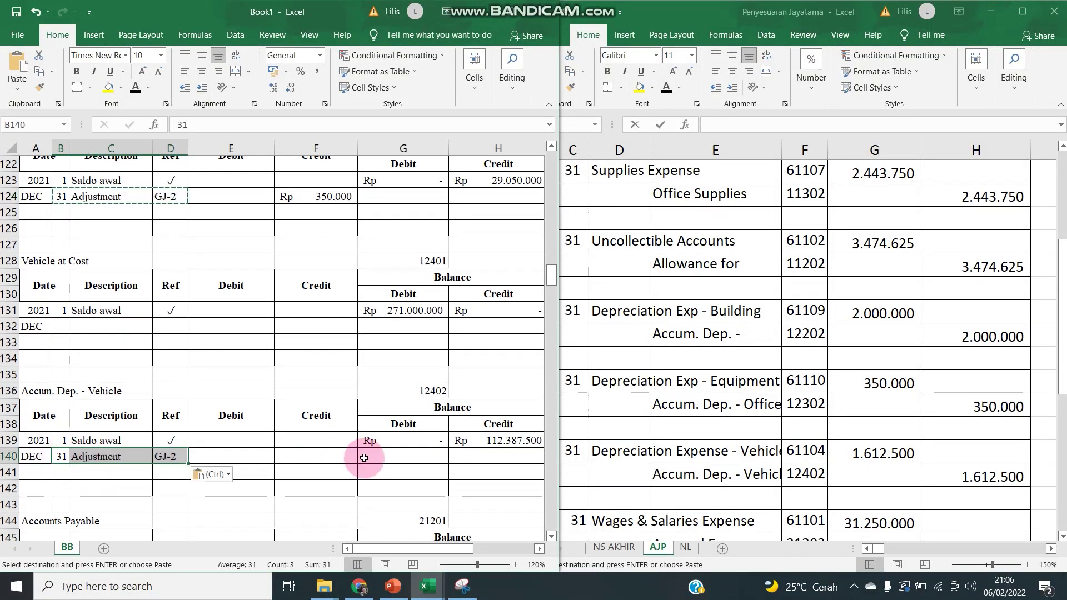
Step: Link the Accum. Dep. - Vehicle adjustment credit in F140 to the vehicle accumulated depreciation amount in AJP cell H23
click(314, 456)
text(=)
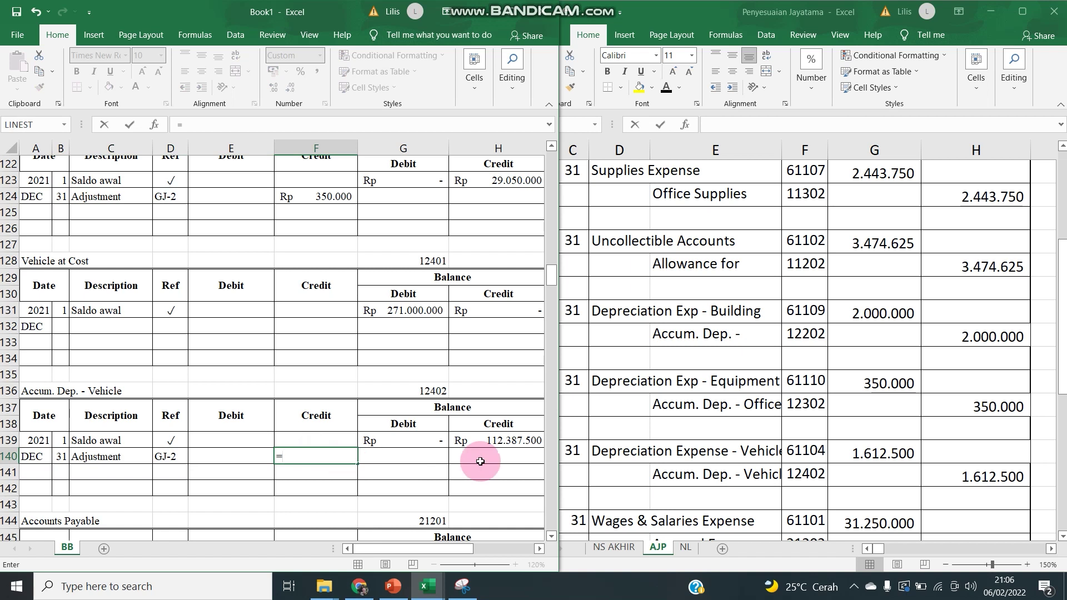
click(962, 476)
key(Return)
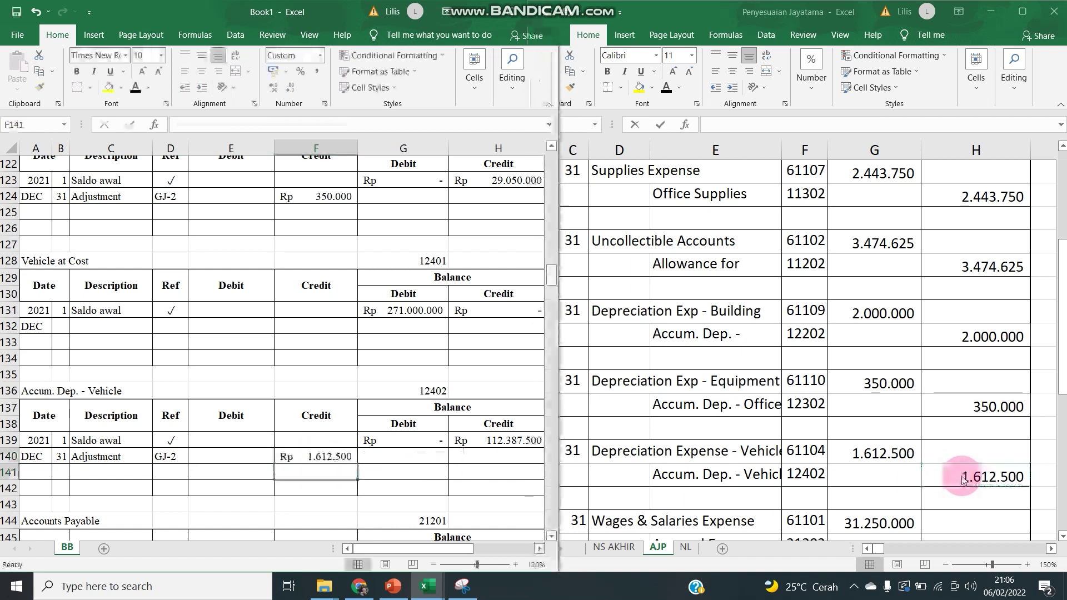
Step: Copy the adjustment date, description and reference from B140:D140 into row 157 of the Accrued Expense ledger
scroll(785, 443, down, 2)
click(781, 440)
scroll(780, 440, down, 2)
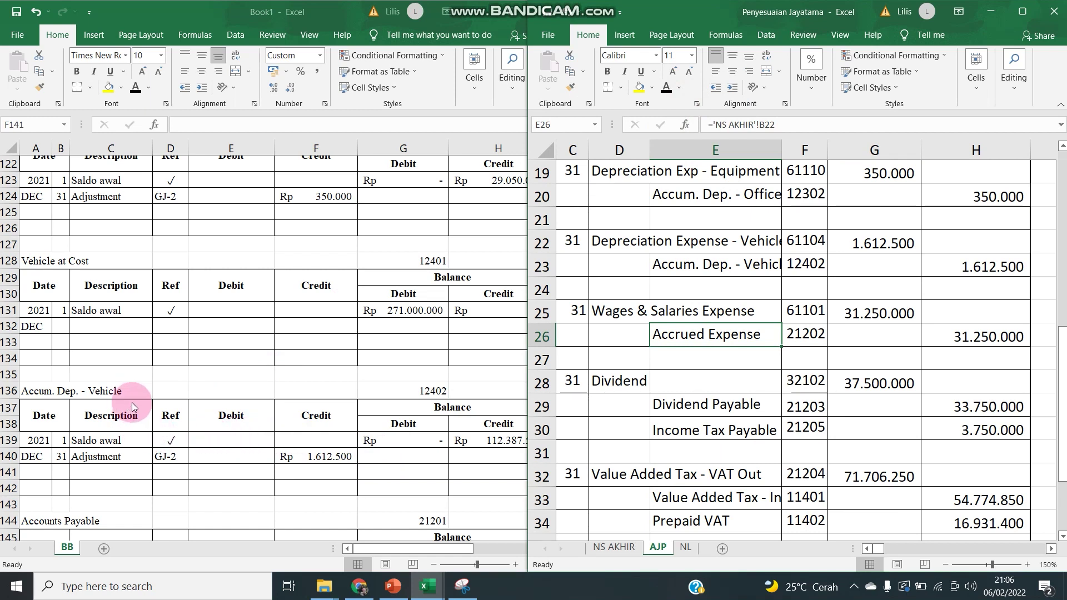
drag(60, 457, 181, 455)
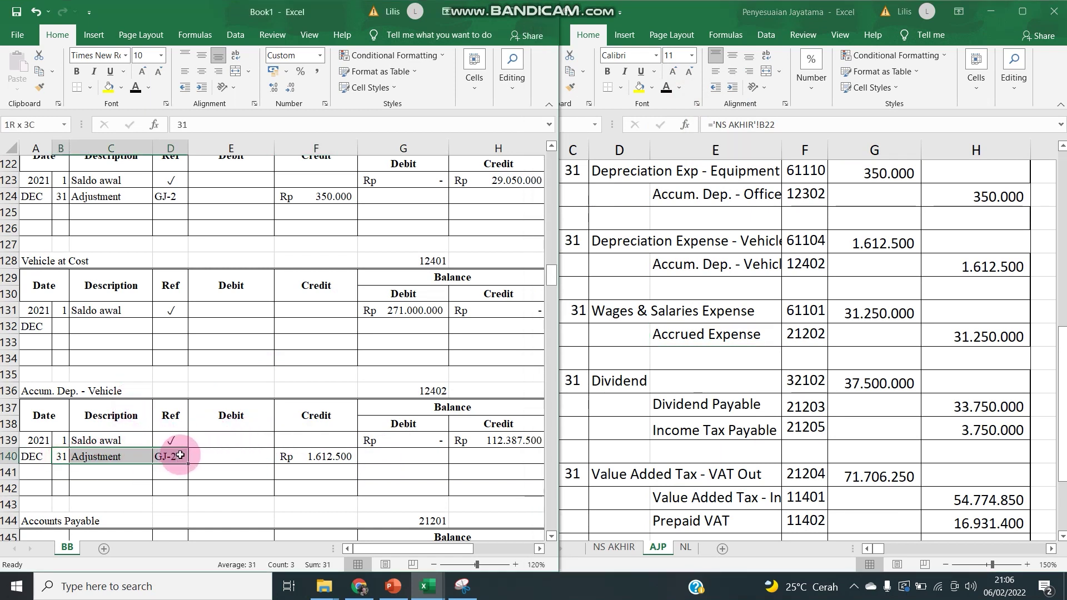
key(ctrl+c)
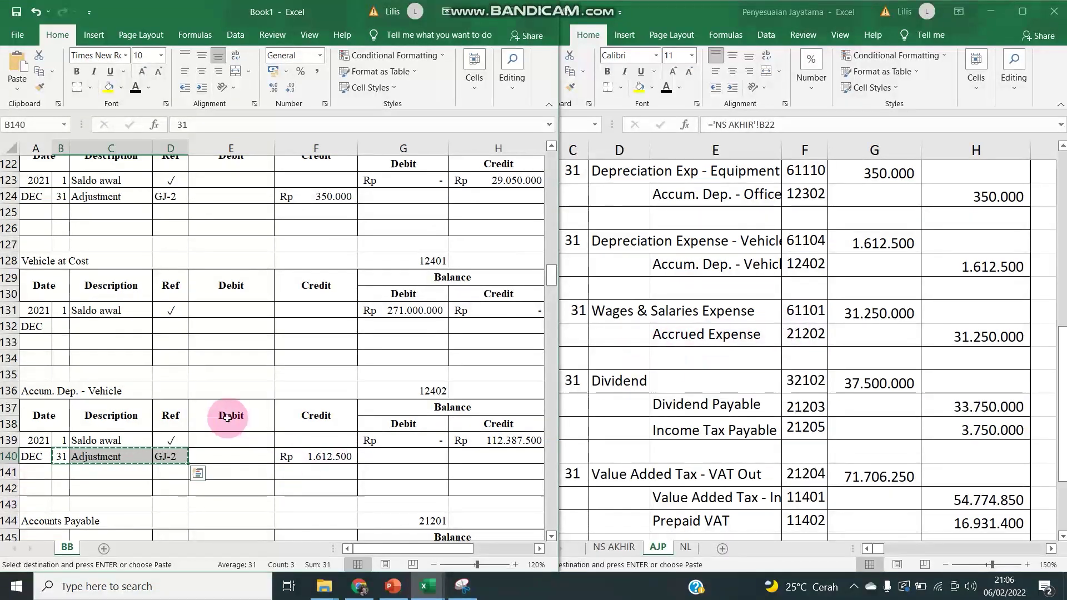
click(234, 422)
scroll(220, 435, down, 8)
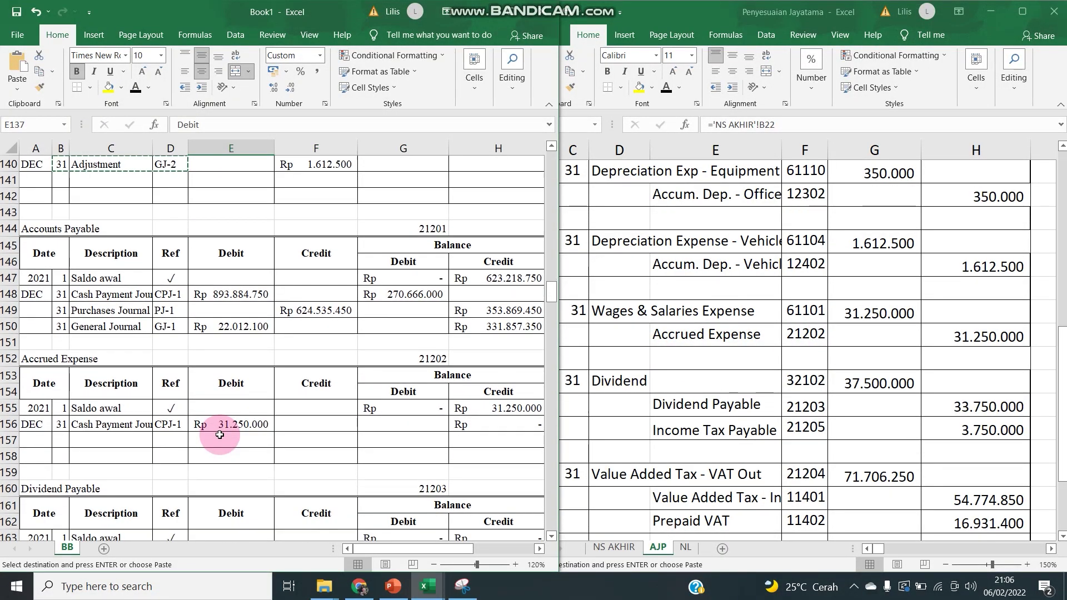
click(58, 343)
key(ctrl+v)
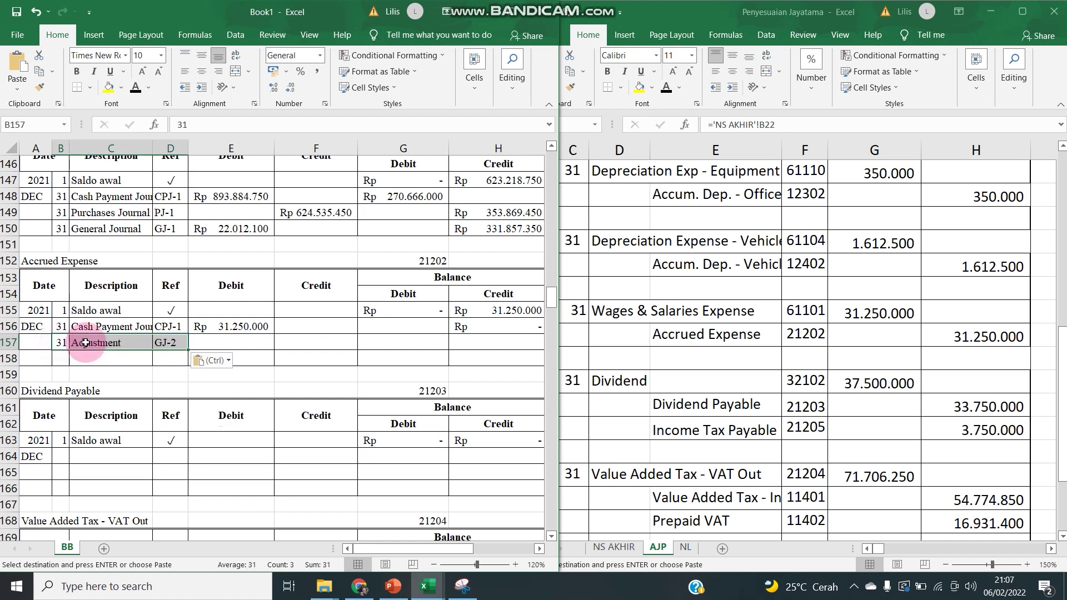
Step: Link the Accrued Expense adjustment credit in F157 to the accrued expense amount in AJP cell H26
click(337, 343)
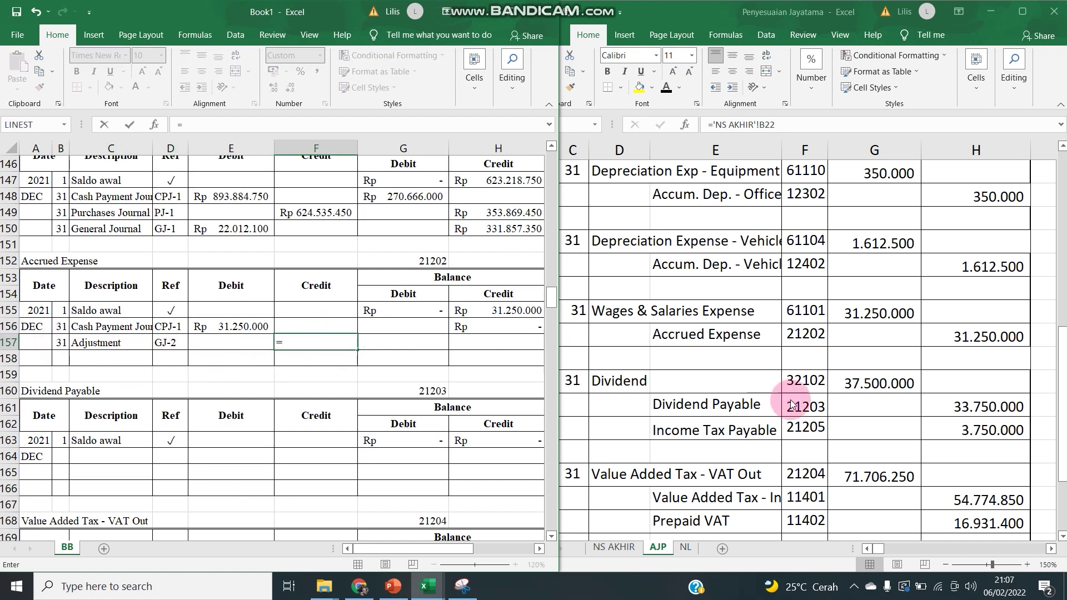
click(947, 342)
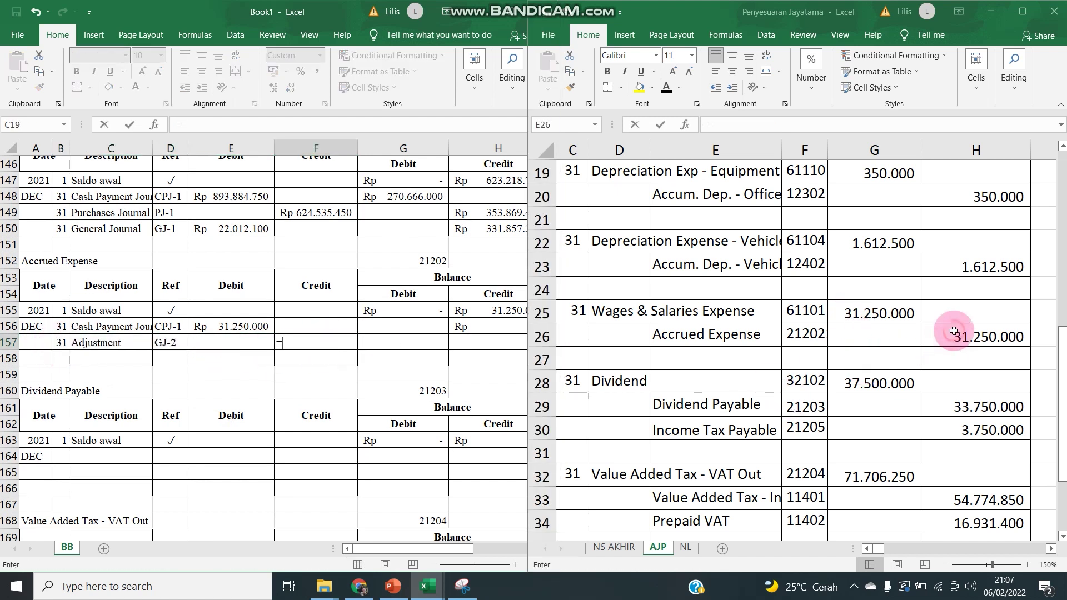
key(Return)
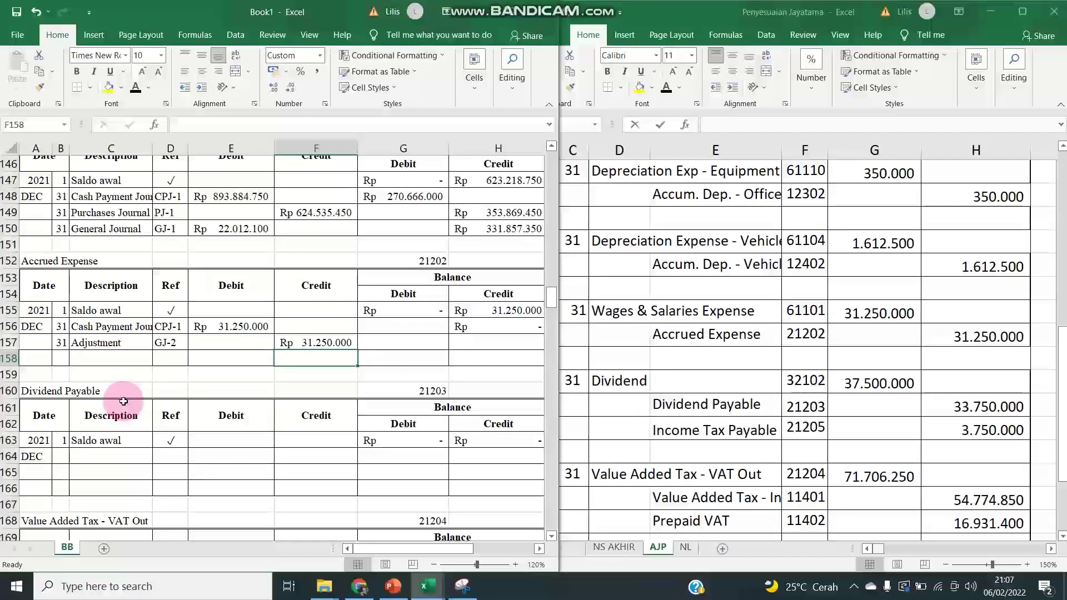
Step: Copy the adjustment date, description and reference from B157:D157 into row 212 of the Dividend ledger
drag(59, 343, 165, 347)
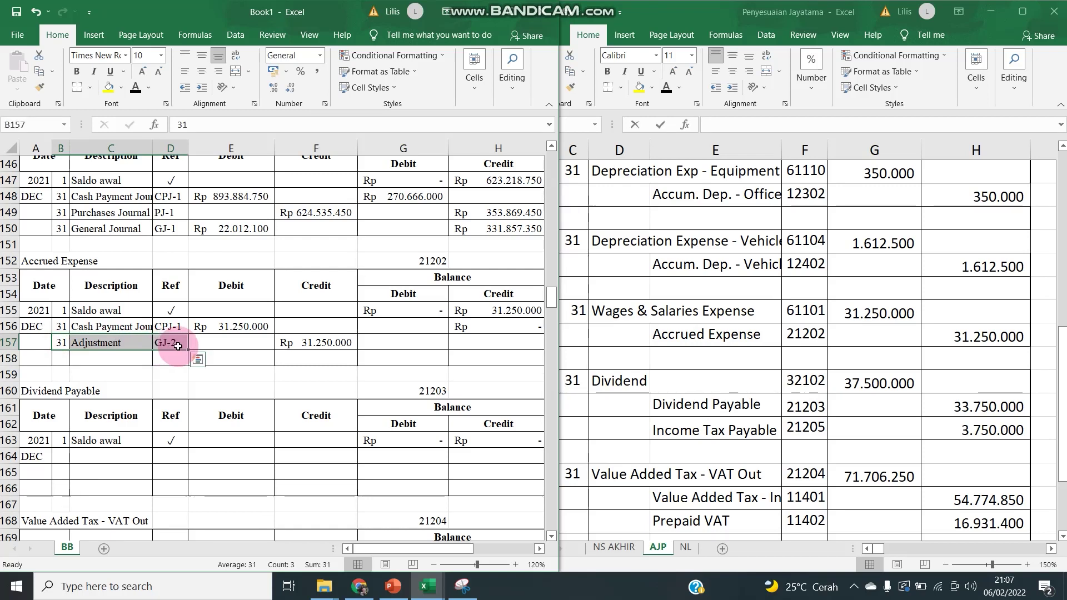
key(ctrl+c)
scroll(110, 439, down, 6)
scroll(110, 439, down, 6)
scroll(88, 451, down, 4)
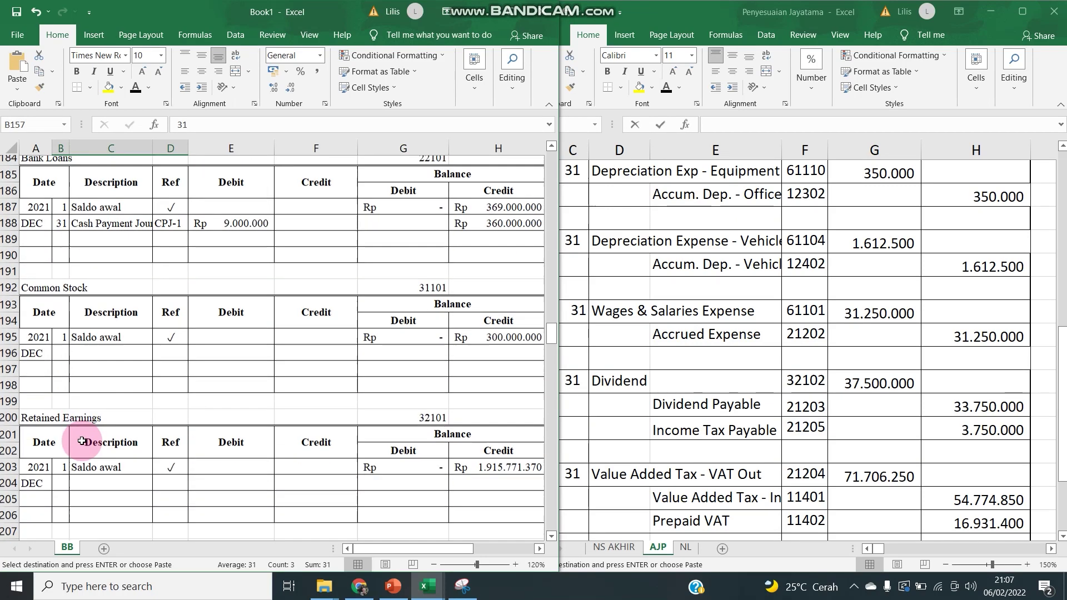
click(63, 457)
key(ctrl+v)
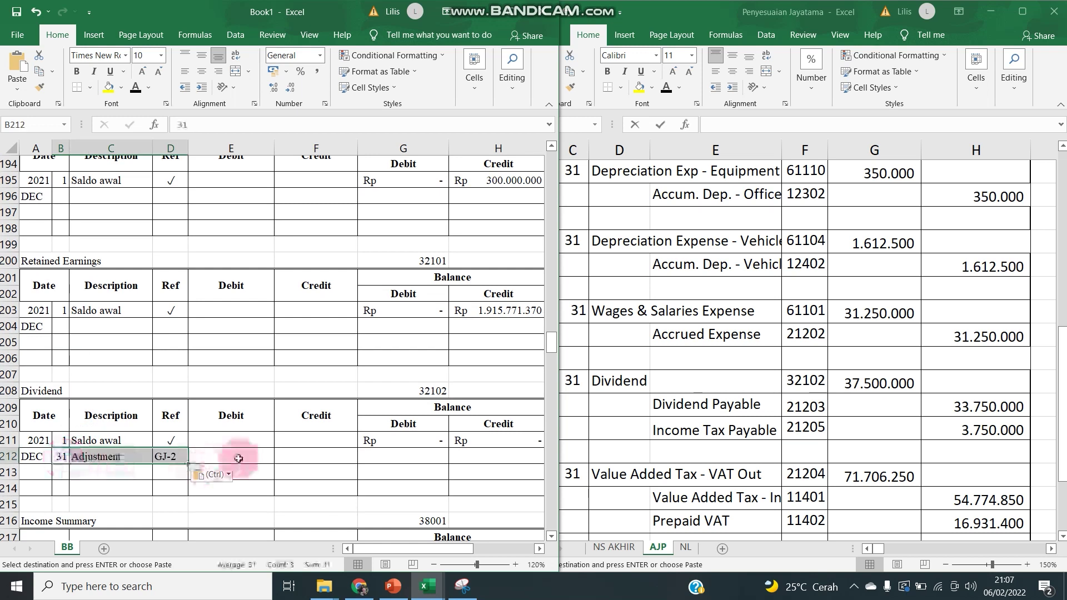
Step: Link the Dividend adjustment debit in E212 to the dividend amount in AJP cell G28
click(242, 456)
text(=)
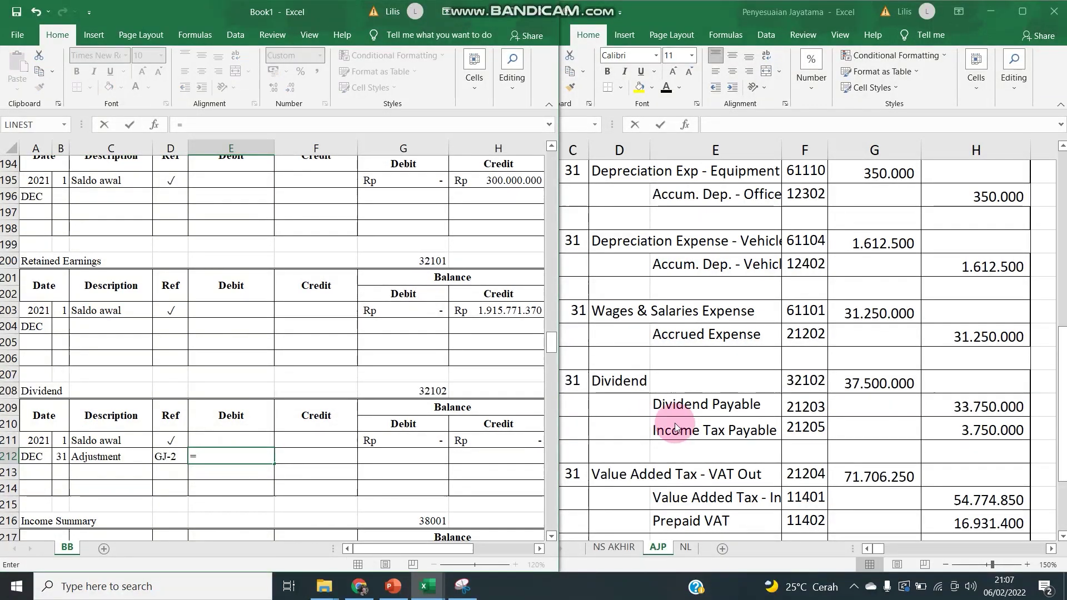
click(863, 378)
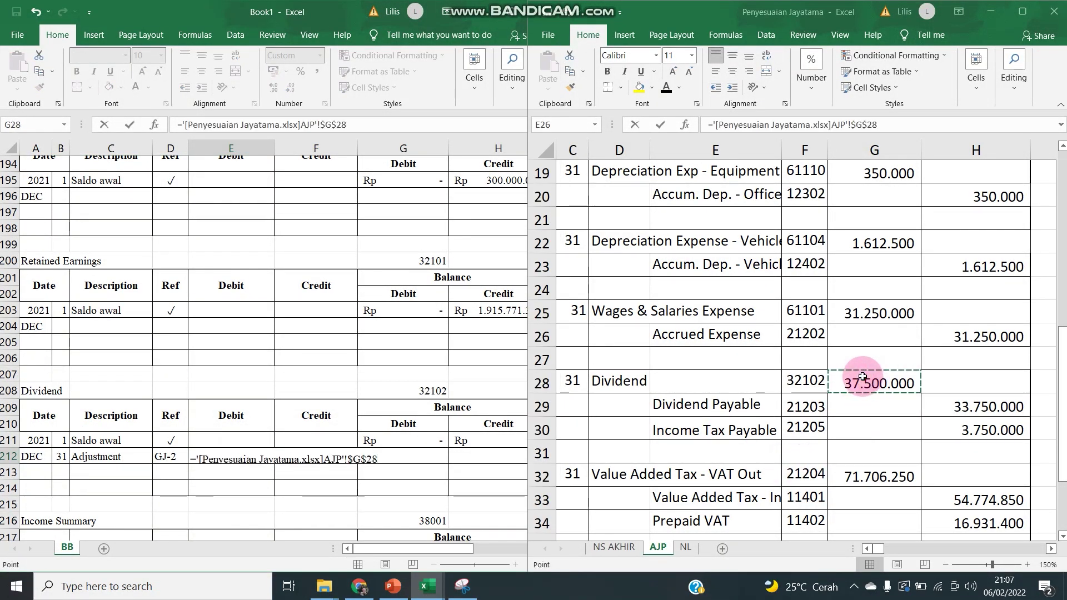
key(Return)
Step: Copy the adjustment date, description and reference from B212:D212 into row 164 of the Dividend Payable ledger
drag(58, 457, 185, 455)
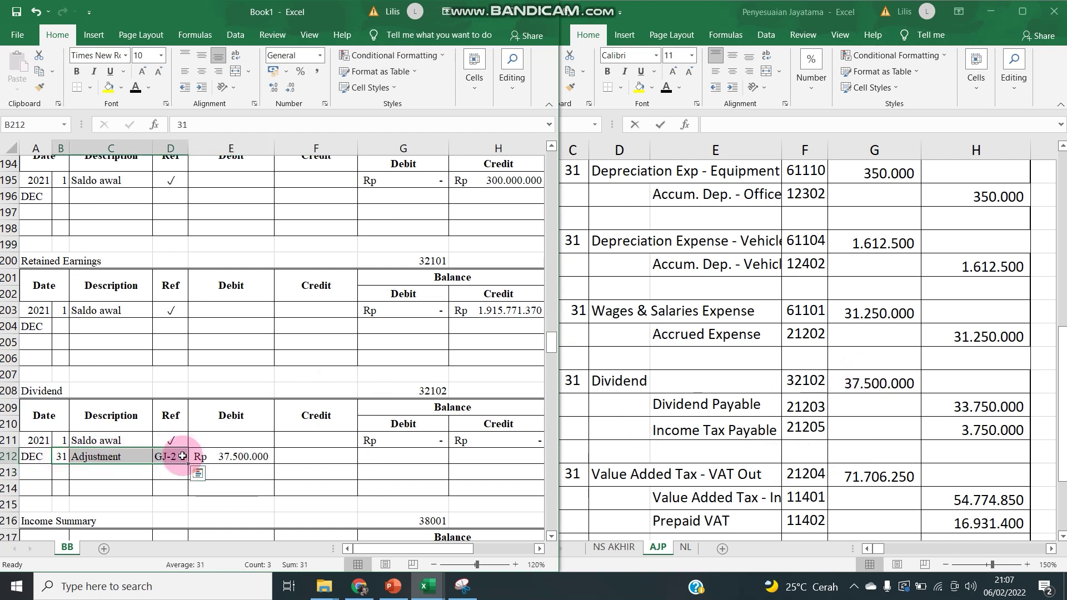
key(ctrl+c)
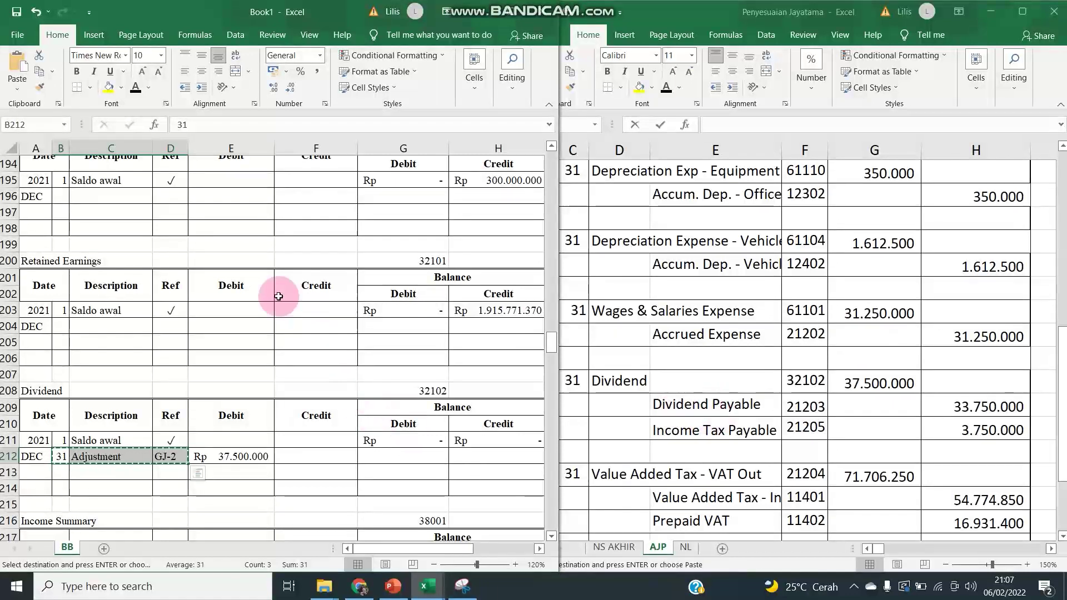
scroll(250, 281, up, 6)
scroll(233, 300, down, 7)
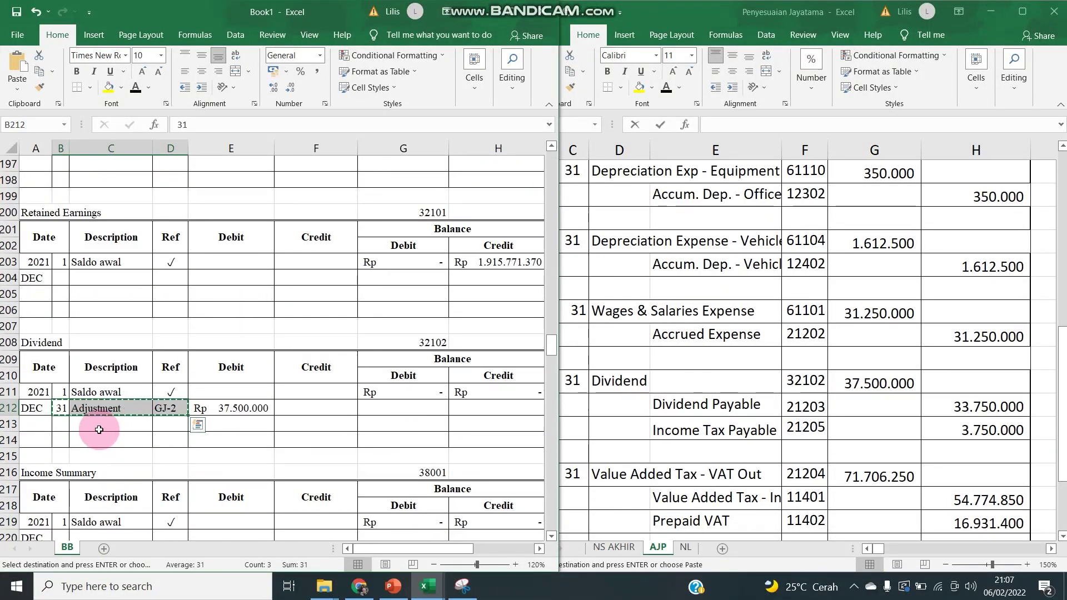
scroll(99, 430, down, 4)
scroll(99, 429, up, 5)
scroll(99, 430, up, 9)
scroll(73, 293, up, 3)
click(63, 262)
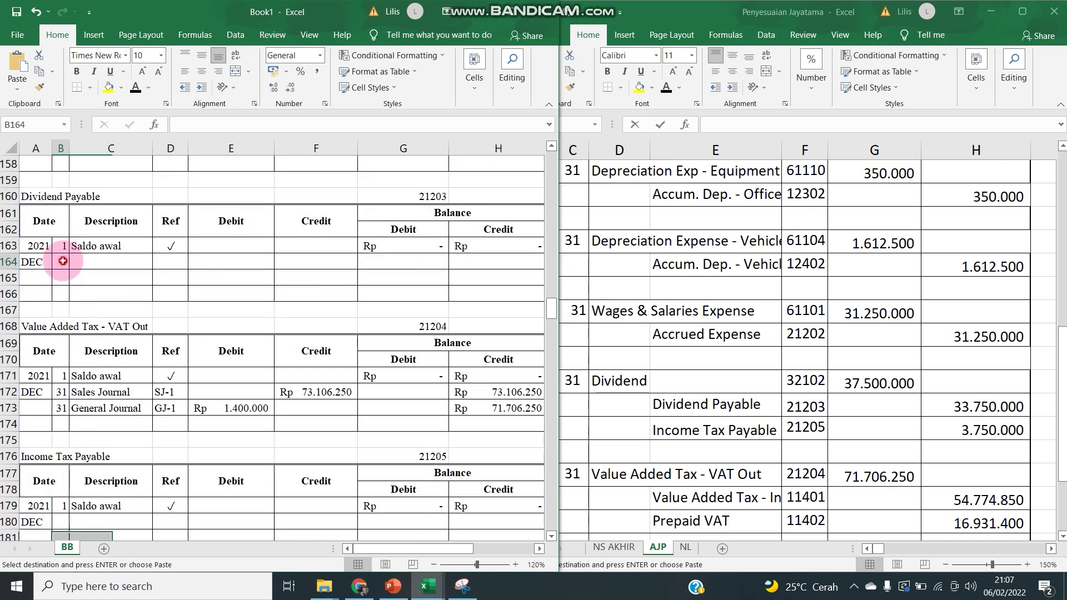
key(ctrl+v)
Step: Link the Dividend Payable adjustment credit in F164 to the dividend payable amount in AJP cell H29
click(250, 260)
click(328, 257)
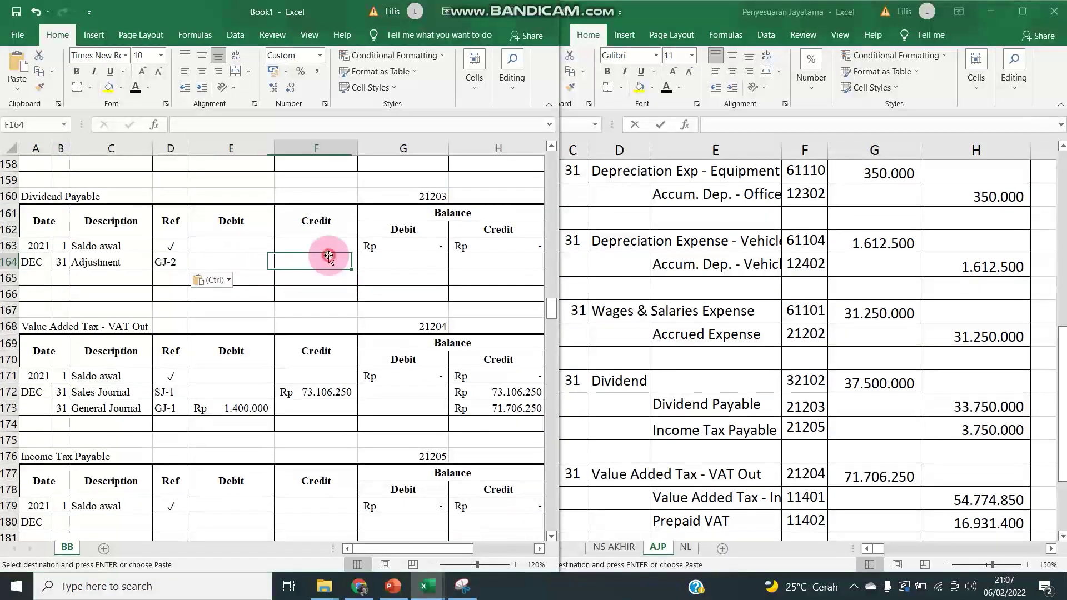
text(=)
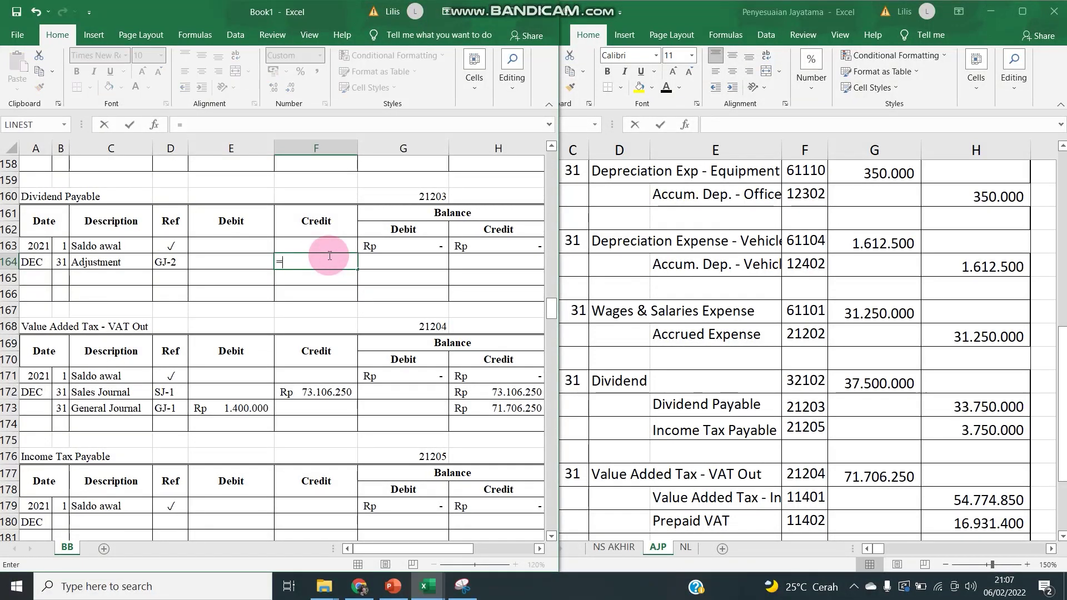
click(963, 431)
click(945, 431)
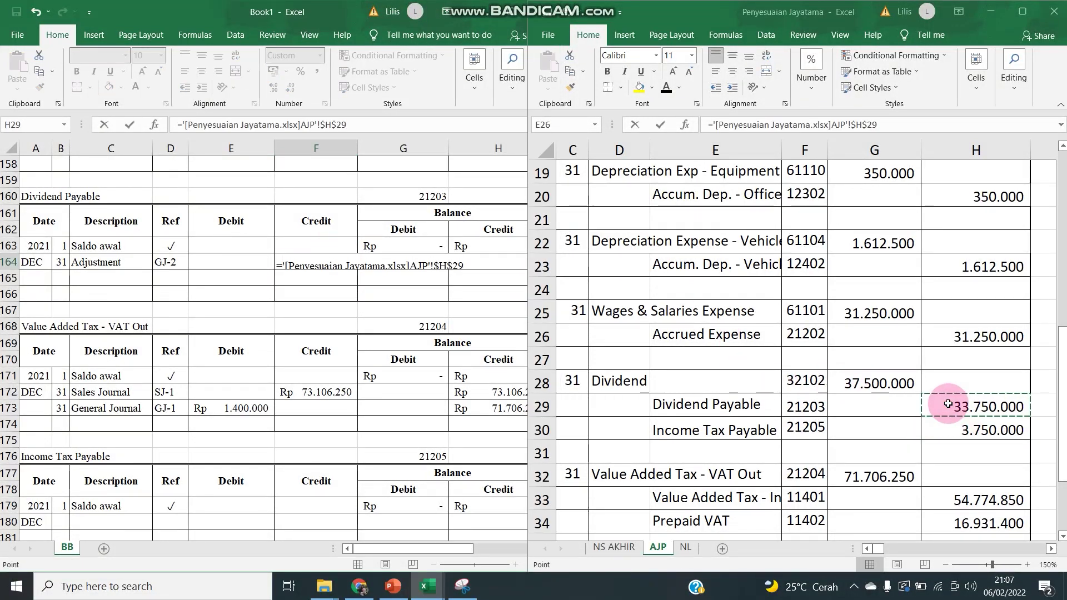
key(Return)
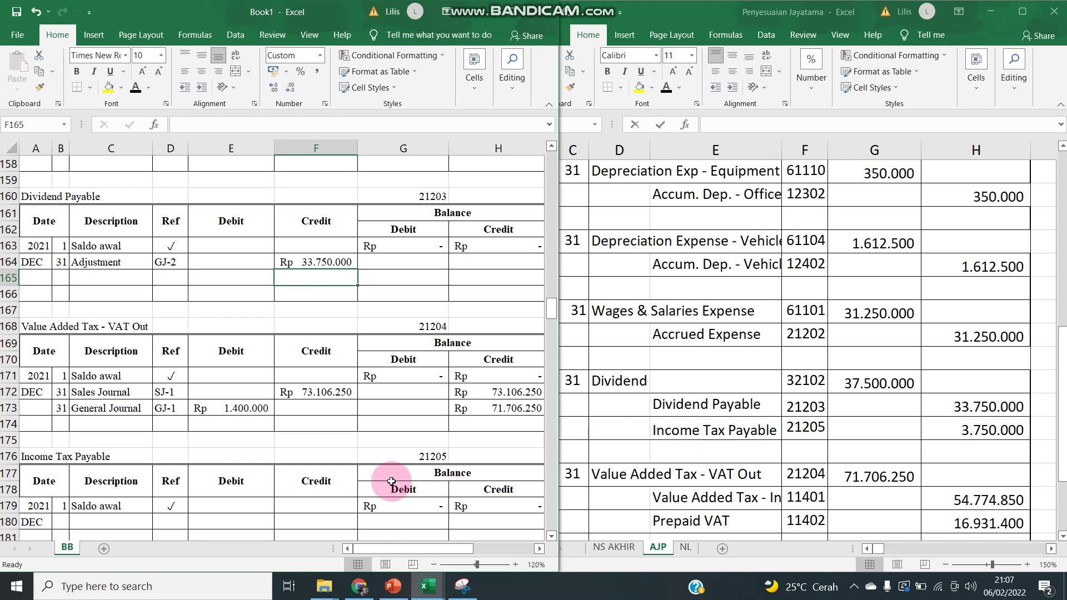
Step: Copy the adjustment date, description and reference from B164:D164 into row 180 of the Income Tax Payable ledger
drag(64, 268, 149, 265)
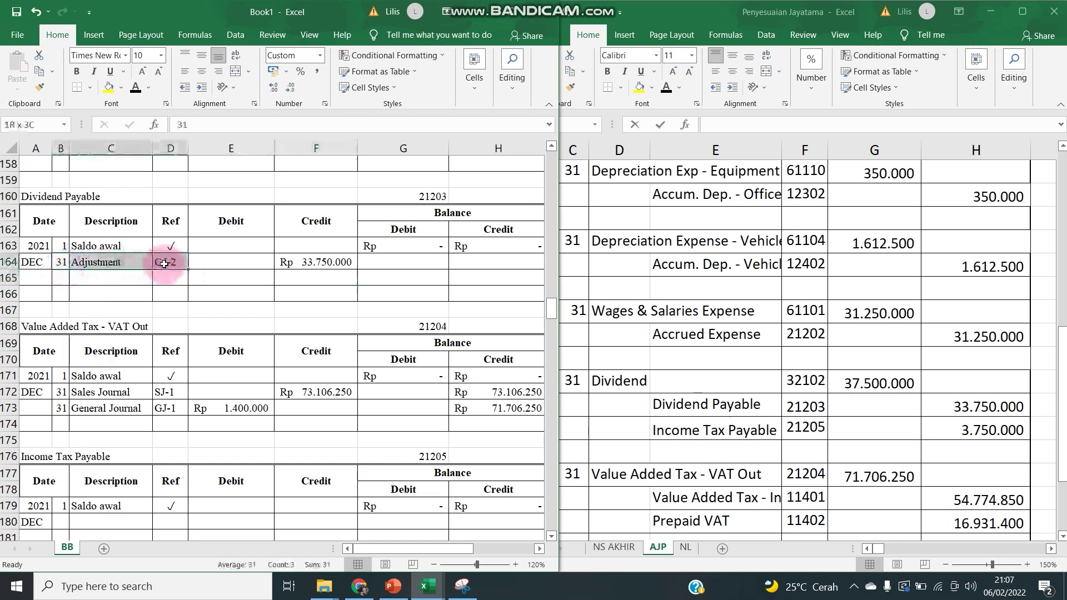
key(ctrl+c)
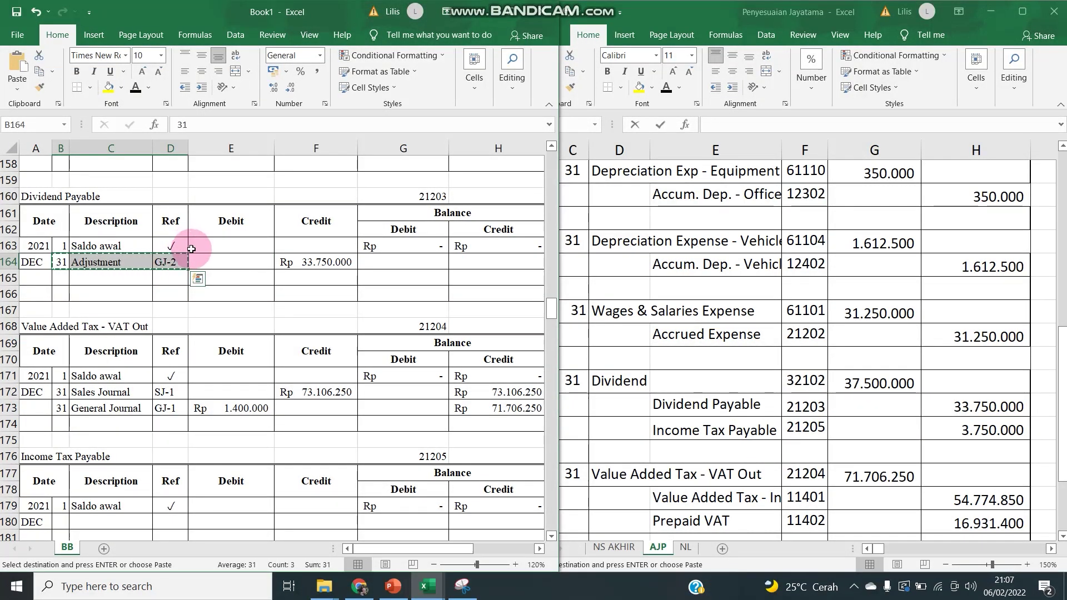
scroll(115, 189, up, 2)
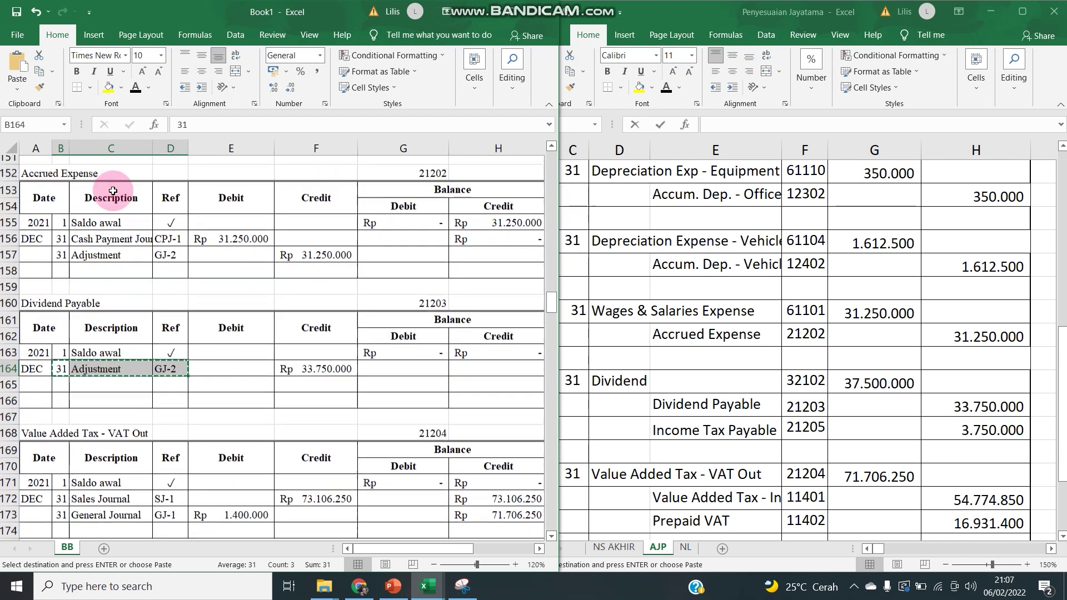
scroll(113, 191, down, 3)
click(70, 468)
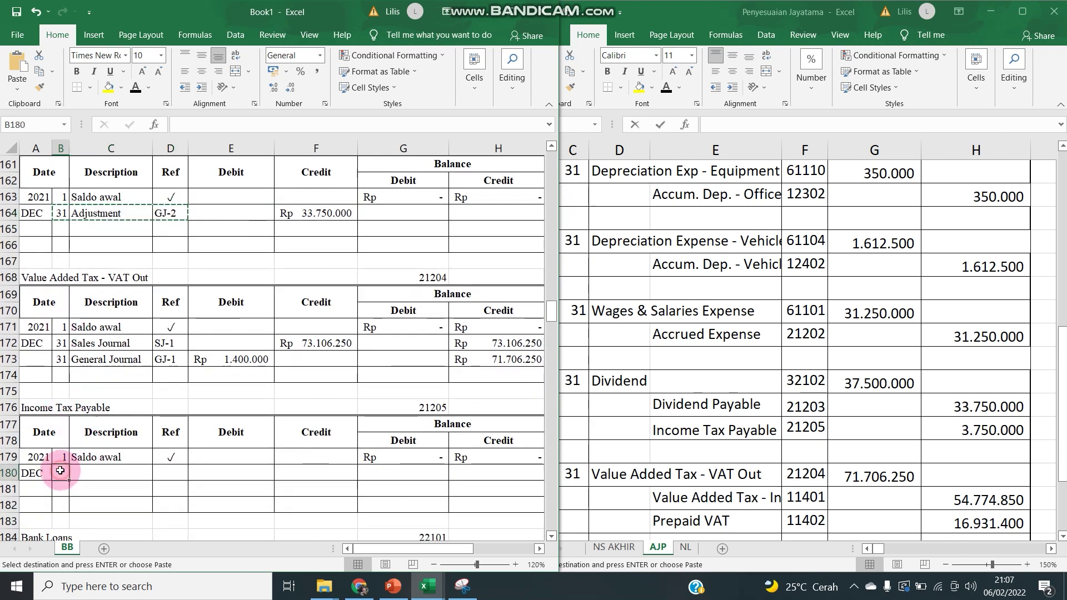
key(ctrl+v)
Step: Link the Income Tax Payable adjustment credit in F180 to the income tax payable amount in AJP cell H30
click(321, 473)
text(=)
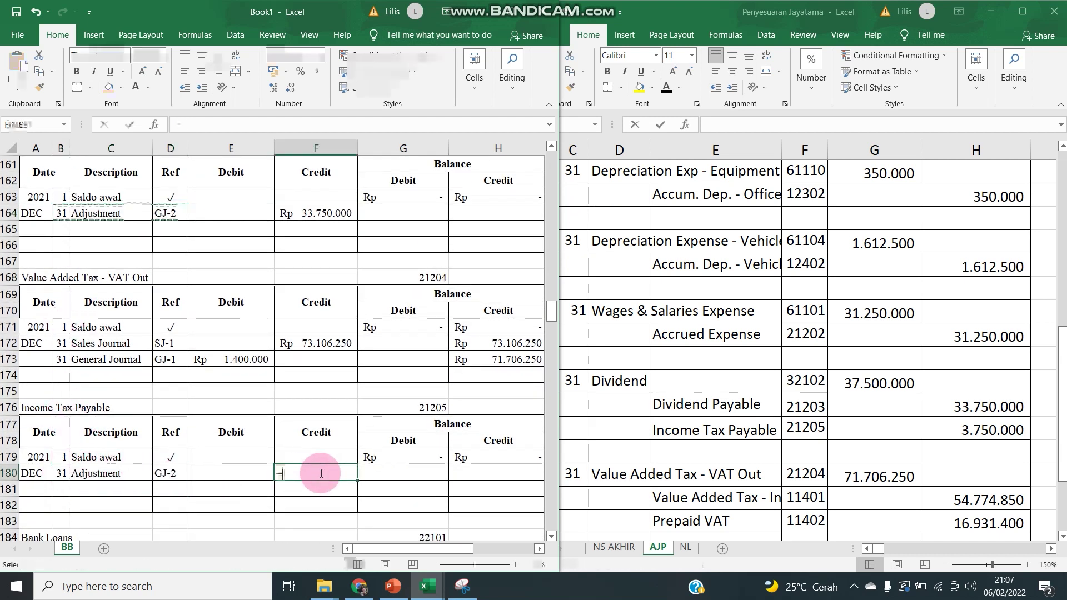
click(984, 428)
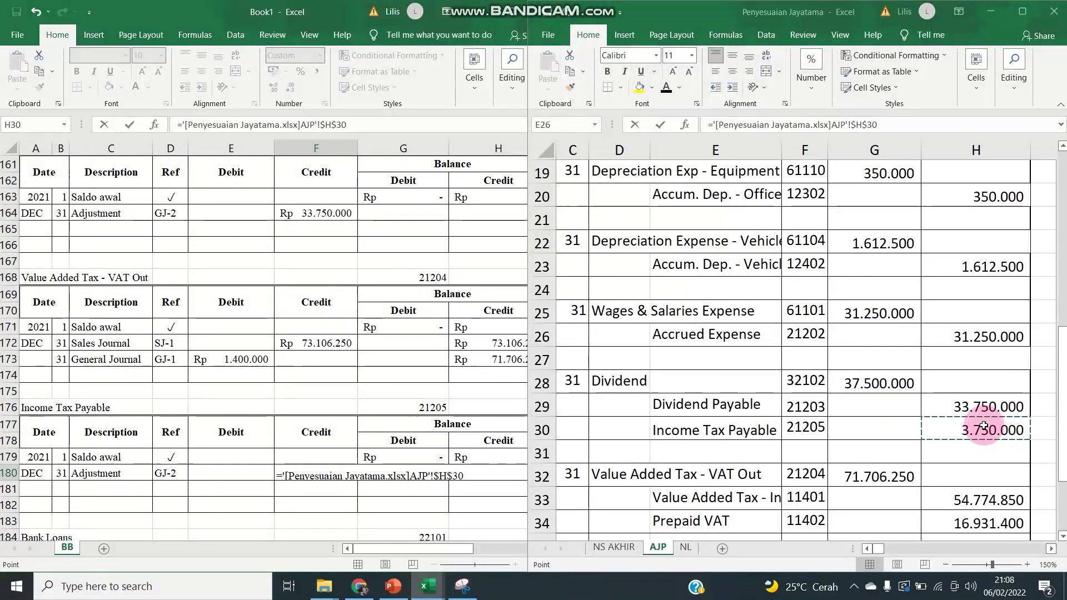
key(Return)
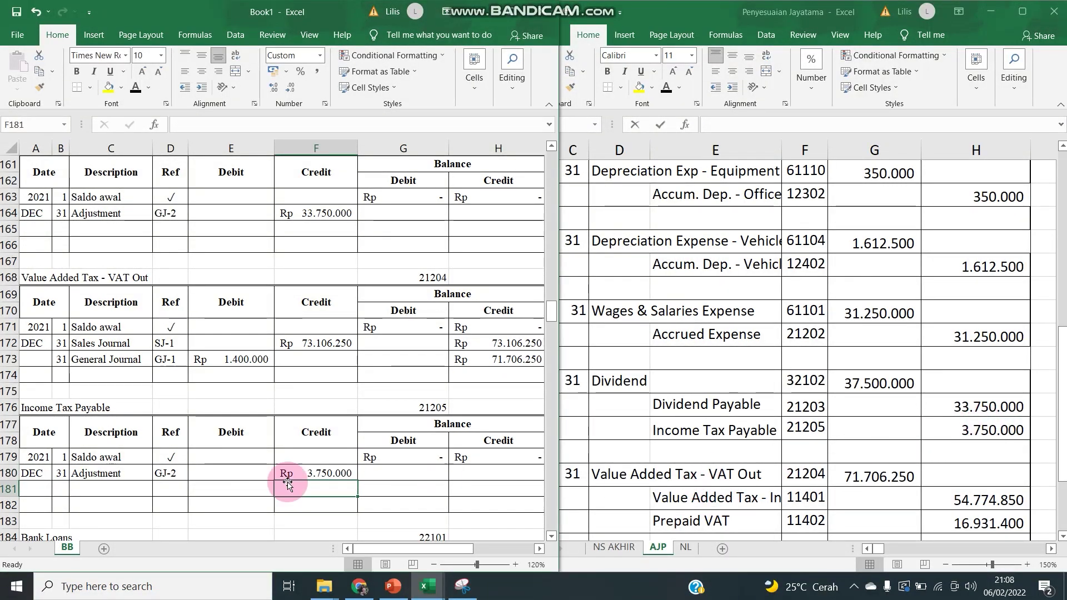
Step: Copy the adjustment date, description and reference from B180:D180 into row 174 of the Value Added Tax - VAT Out ledger
drag(57, 475, 156, 467)
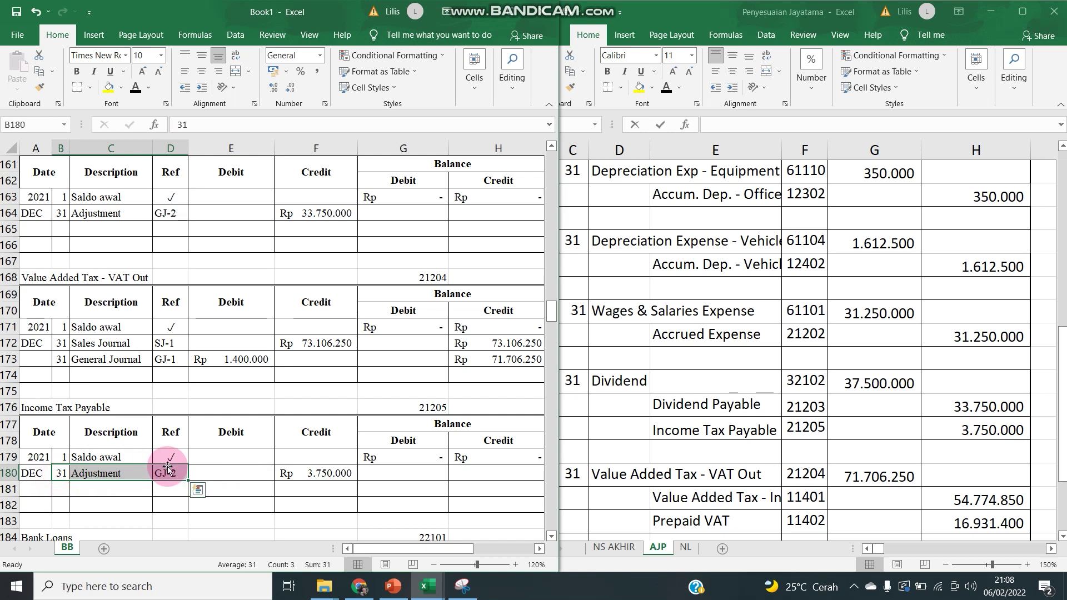
click(58, 376)
key(ctrl+v)
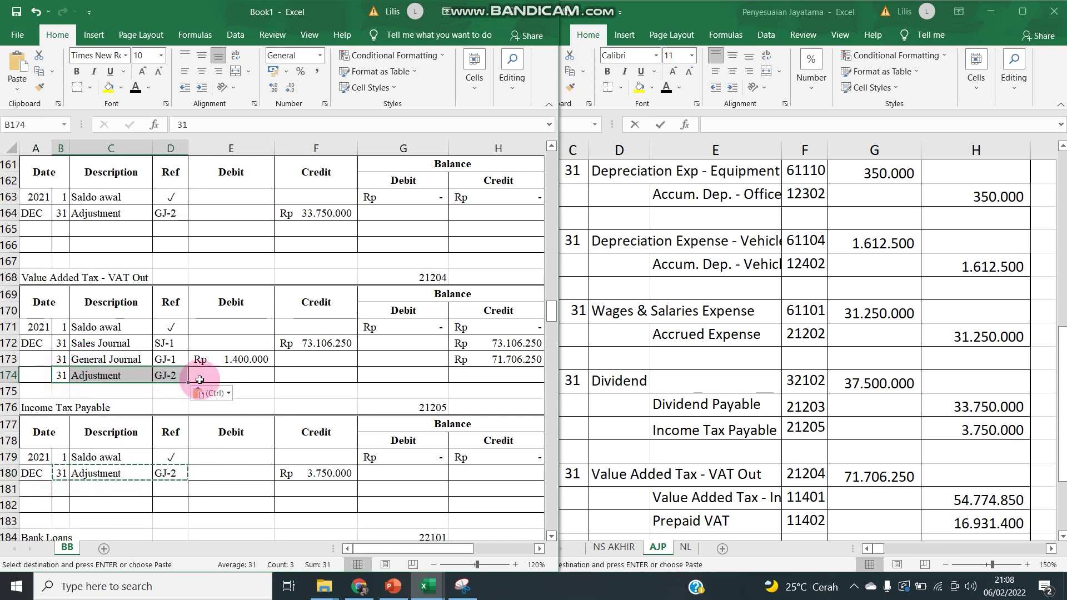
Step: Link the Value Added Tax - VAT Out adjustment debit in E174 to the VAT Out amount in AJP cell G32
click(259, 374)
text(=)
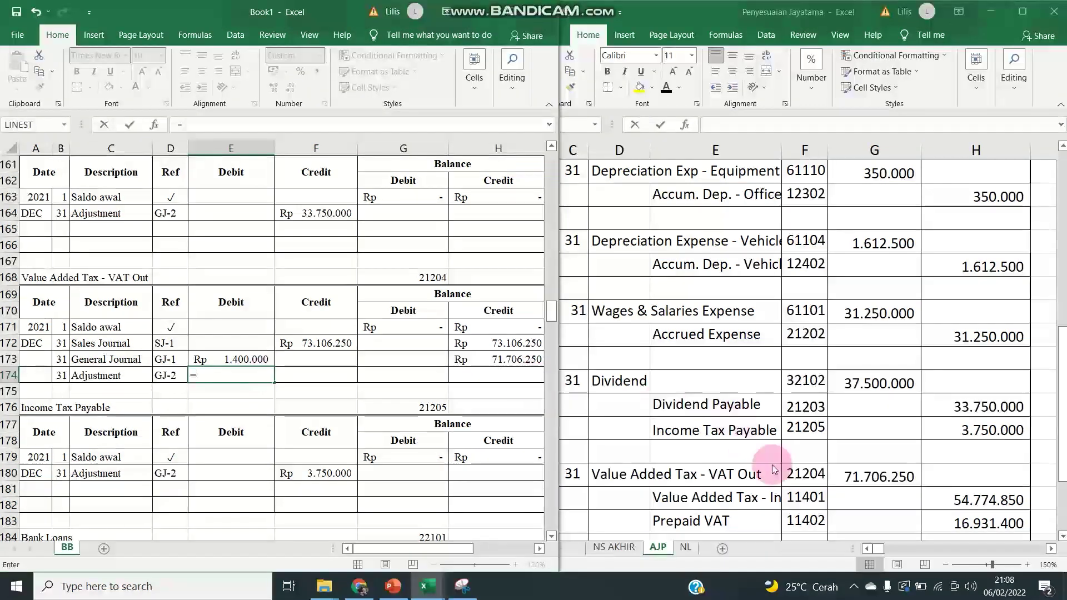
click(876, 474)
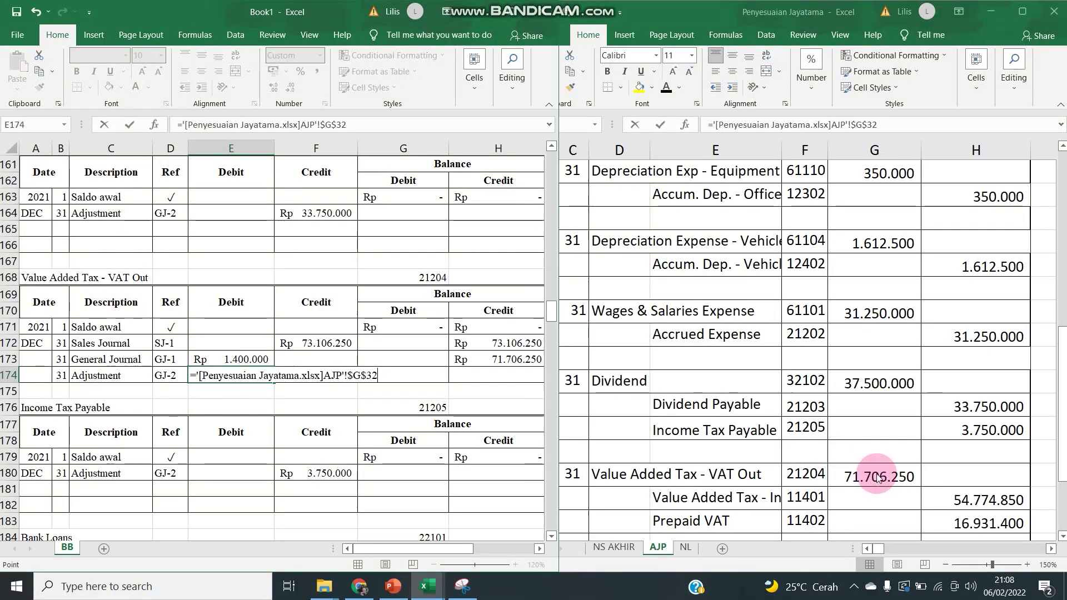
key(Return)
Step: Copy the adjustment date, description and reference from B174:D174 into row 75 of the Value Added Tax - In (VAT In) ledger
drag(60, 375, 166, 374)
key(ctrl+c)
scroll(162, 333, up, 10)
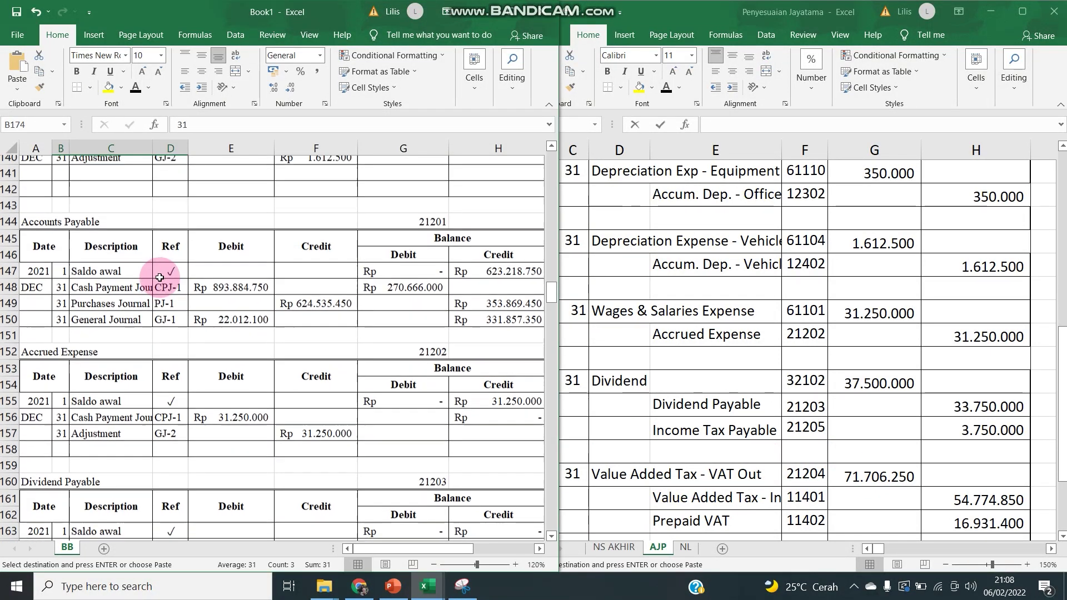
scroll(159, 278, up, 7)
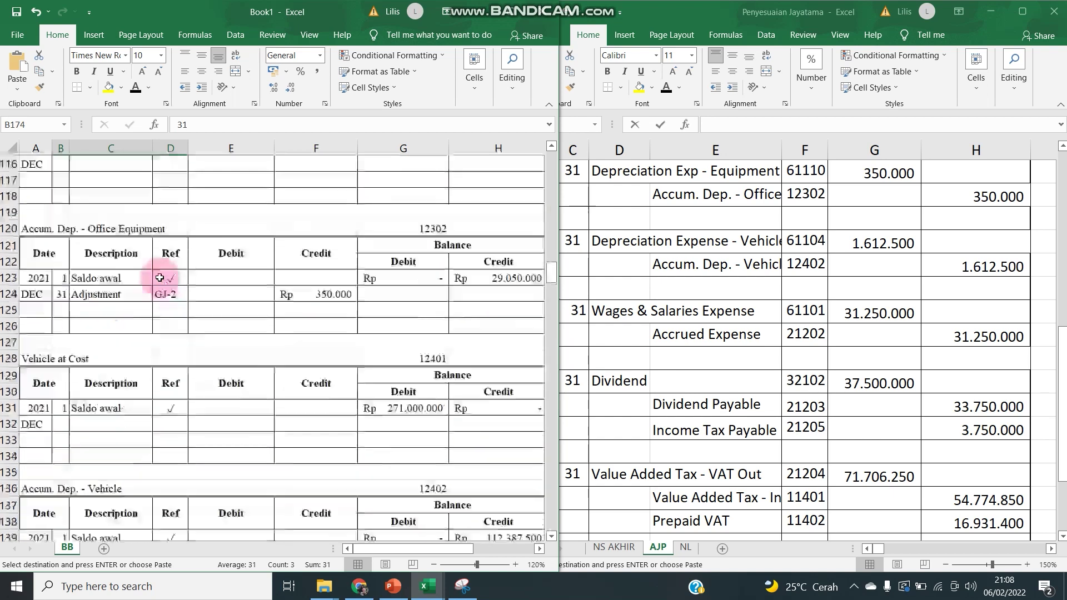
scroll(160, 277, up, 10)
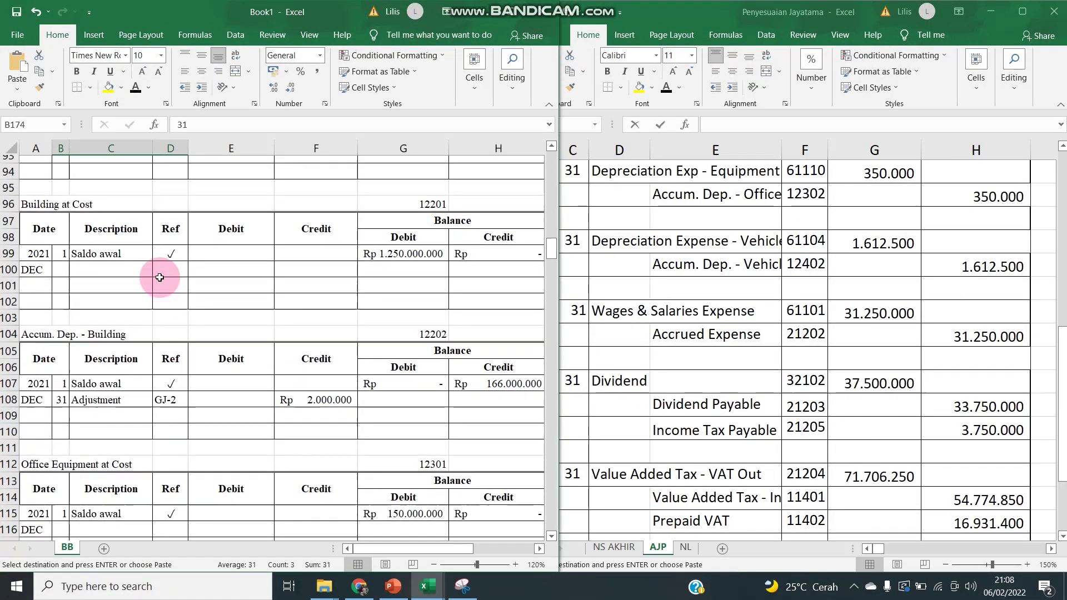
scroll(160, 277, up, 4)
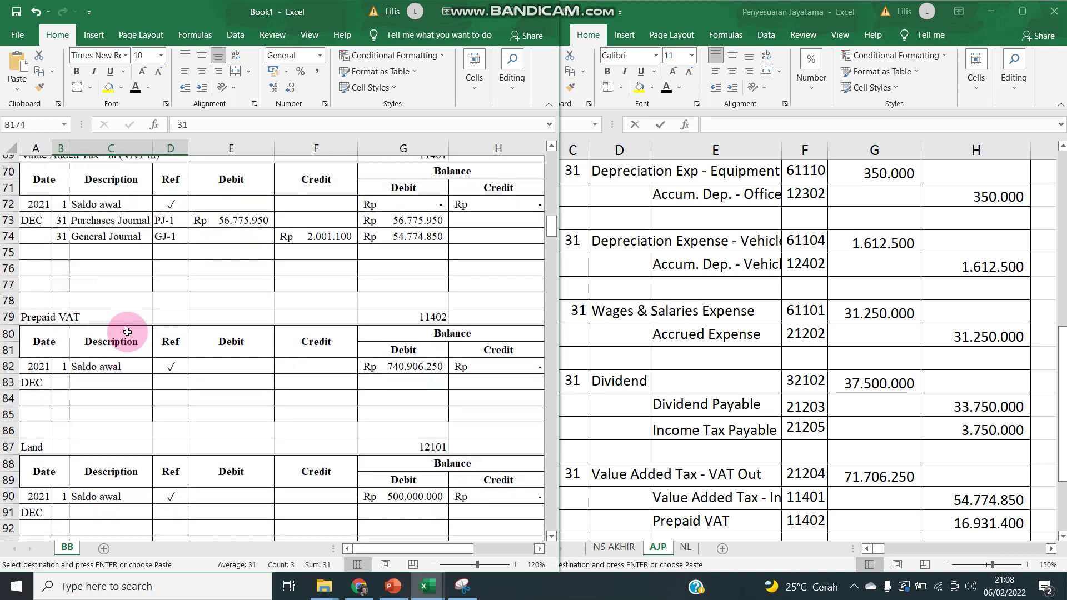
click(60, 326)
key(ctrl+v)
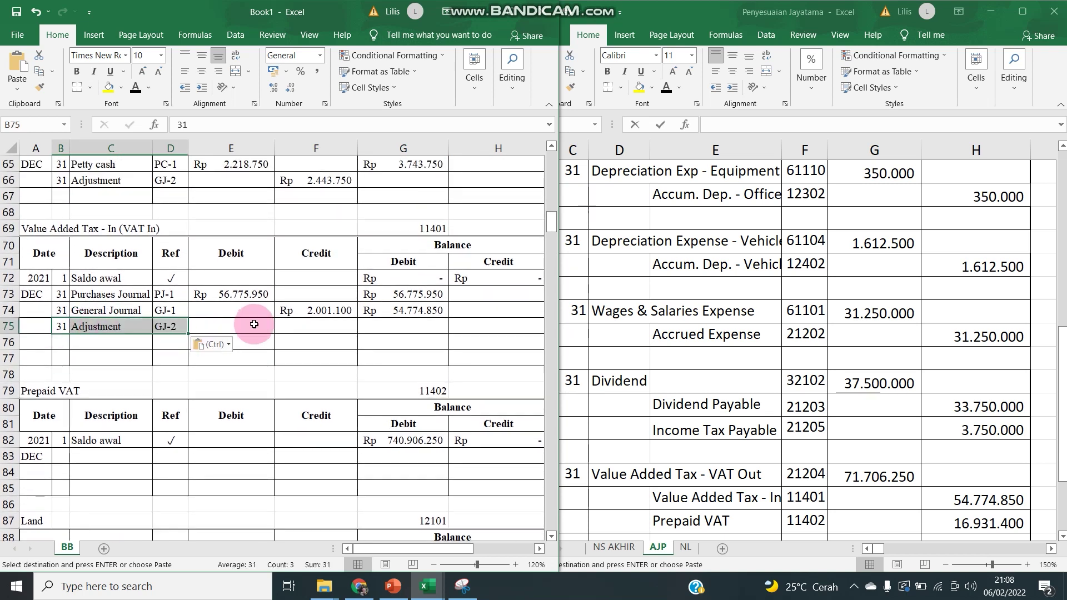
Step: Link the Value Added Tax - In adjustment credit in F75 to the VAT In amount in AJP cell H33
click(317, 325)
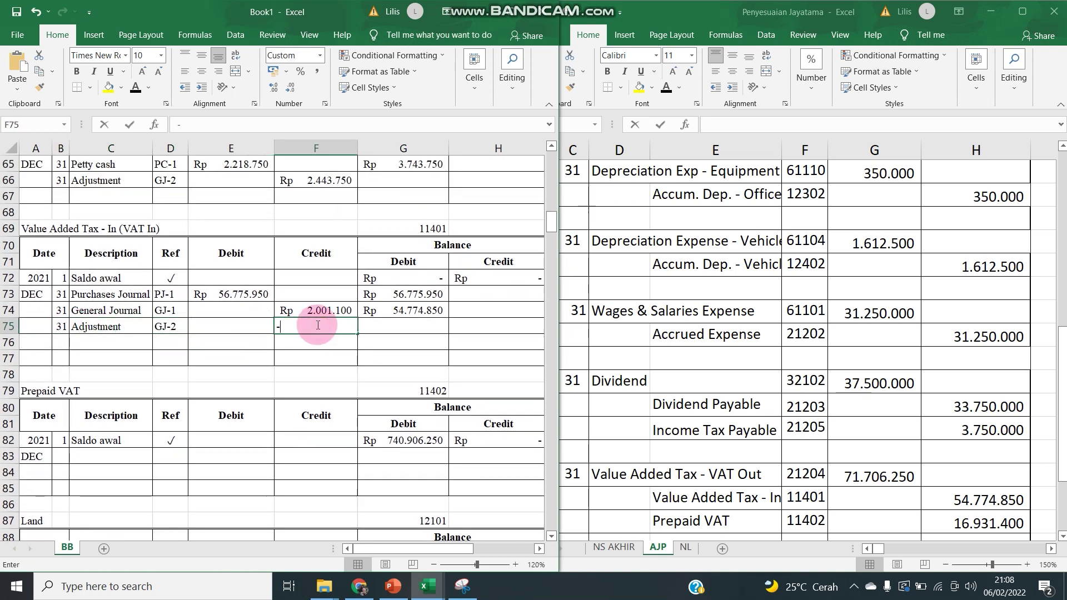
text(-)
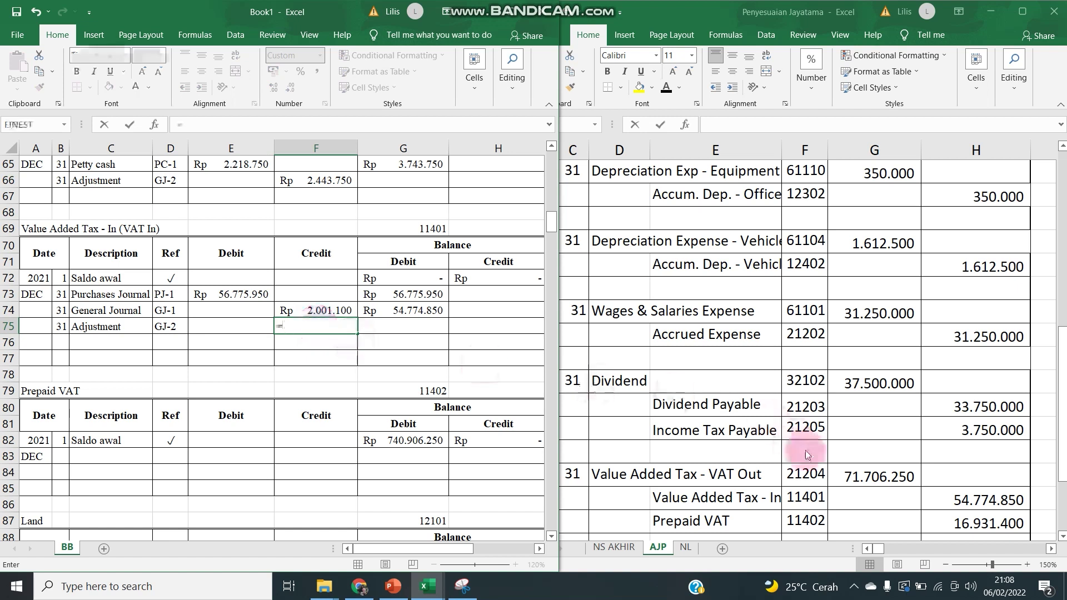
click(983, 502)
click(983, 502)
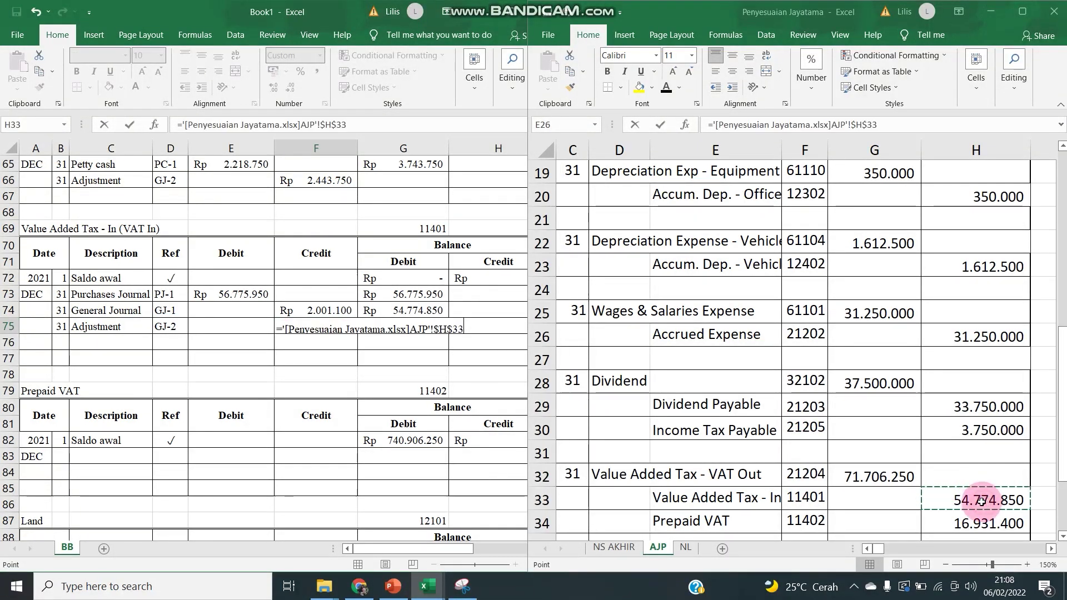
key(Return)
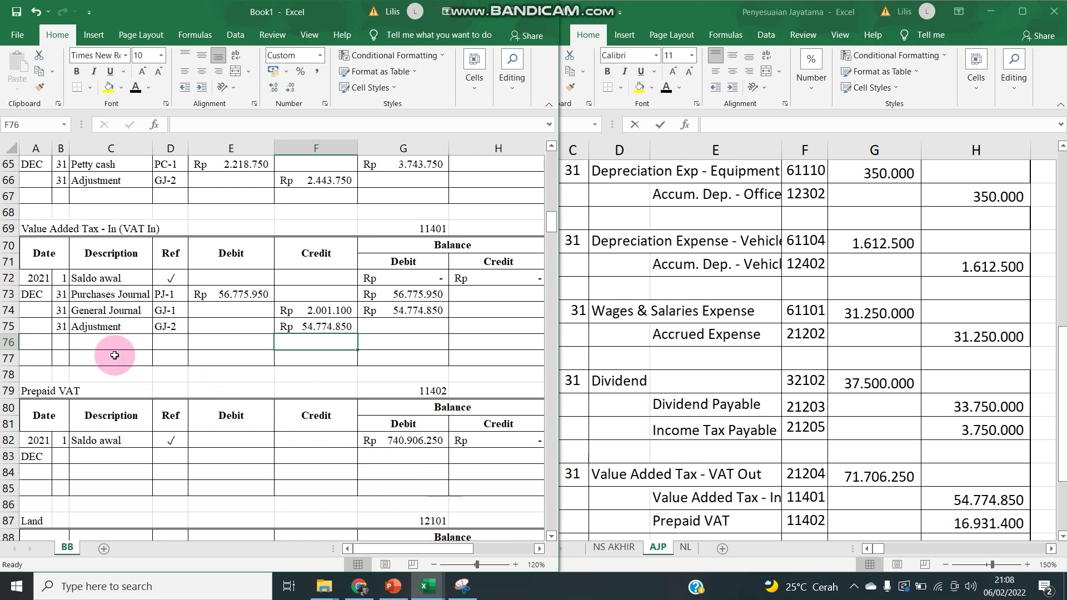
Step: Copy the adjustment date, description and reference from B75:D75 into row 83 of the Prepaid VAT ledger
drag(61, 328, 175, 322)
key(ctrl+c)
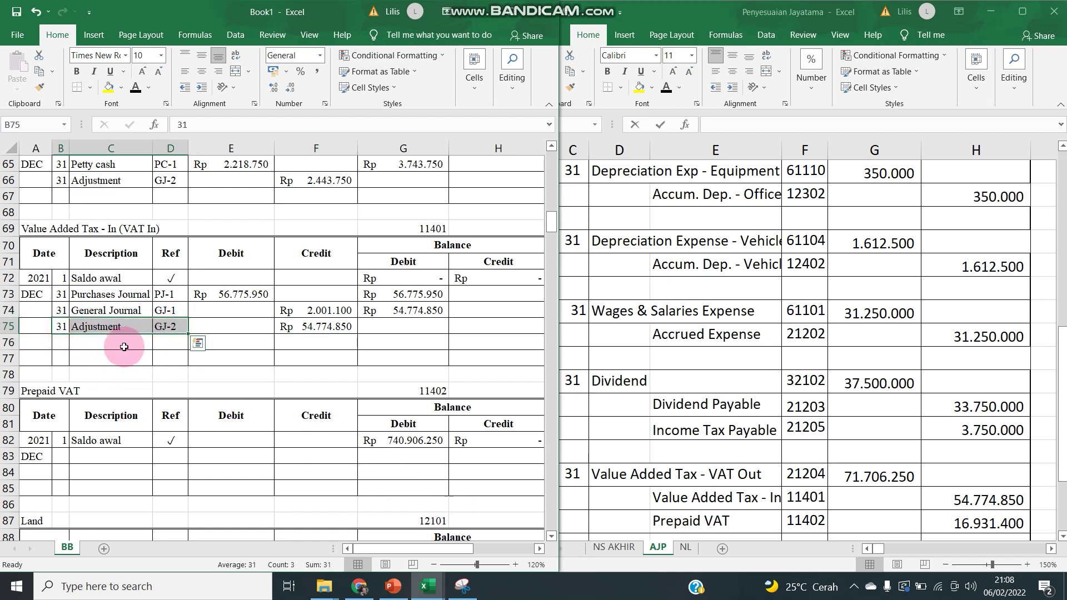
click(64, 455)
key(ctrl+v)
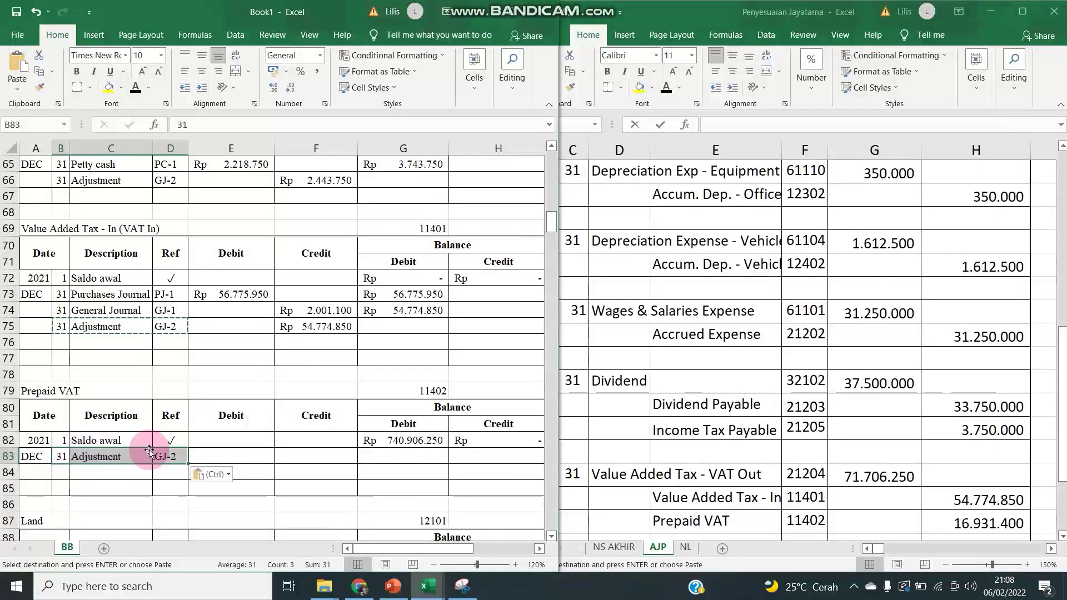
Step: Link the Prepaid VAT adjustment credit in F83 to the Prepaid VAT amount in AJP cell H34
click(291, 454)
text(=)
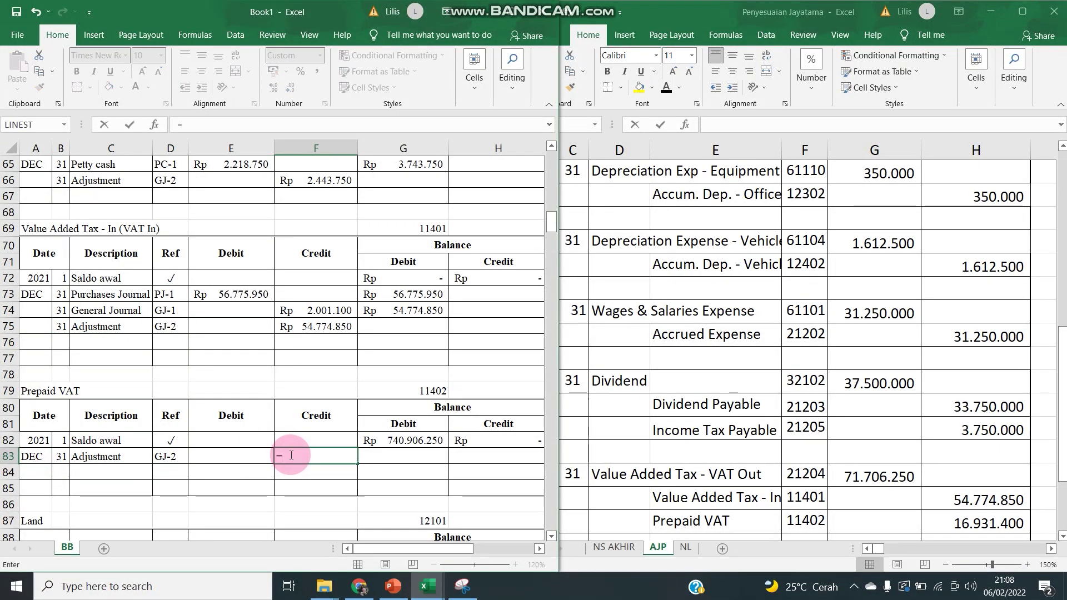
click(971, 521)
click(963, 528)
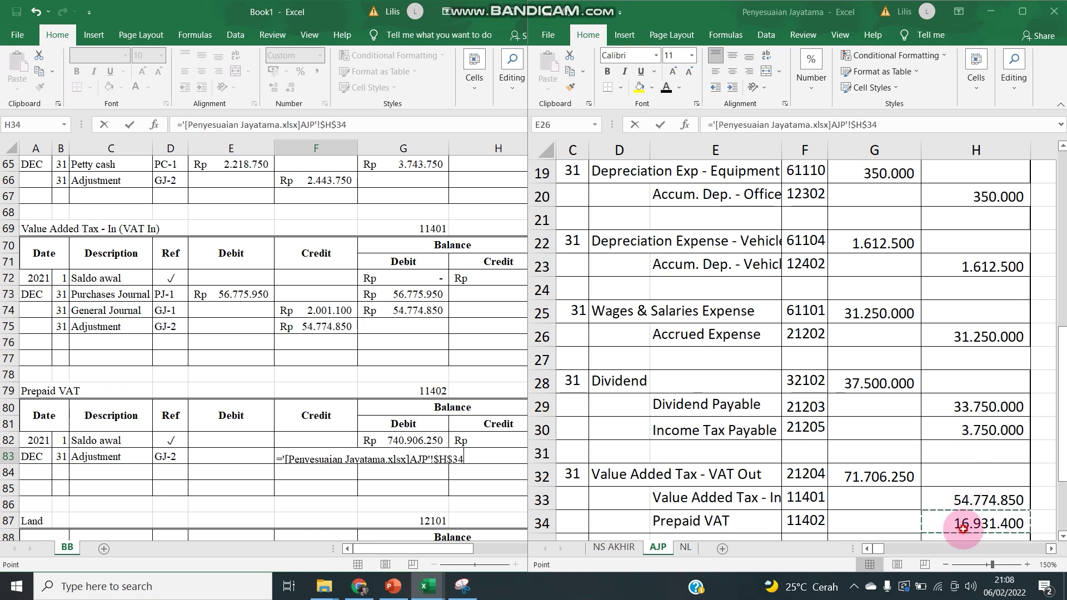
key(Return)
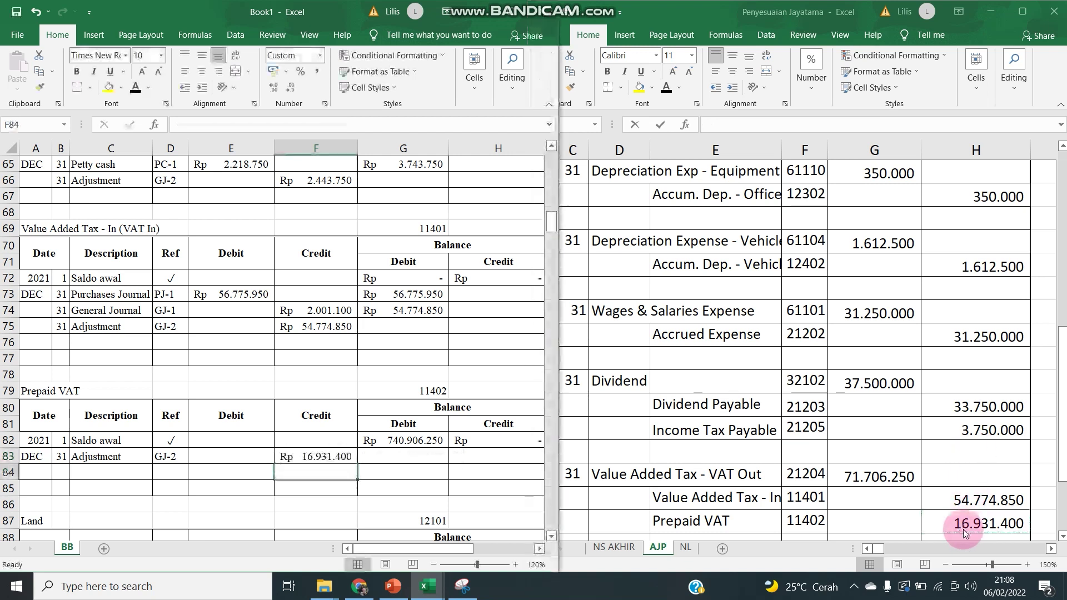
Step: Copy the adjustment date, description and reference from B83:D83 into row 181 of the Income Tax Payable ledger
scroll(809, 409, down, 1)
click(809, 409)
scroll(809, 409, down, 3)
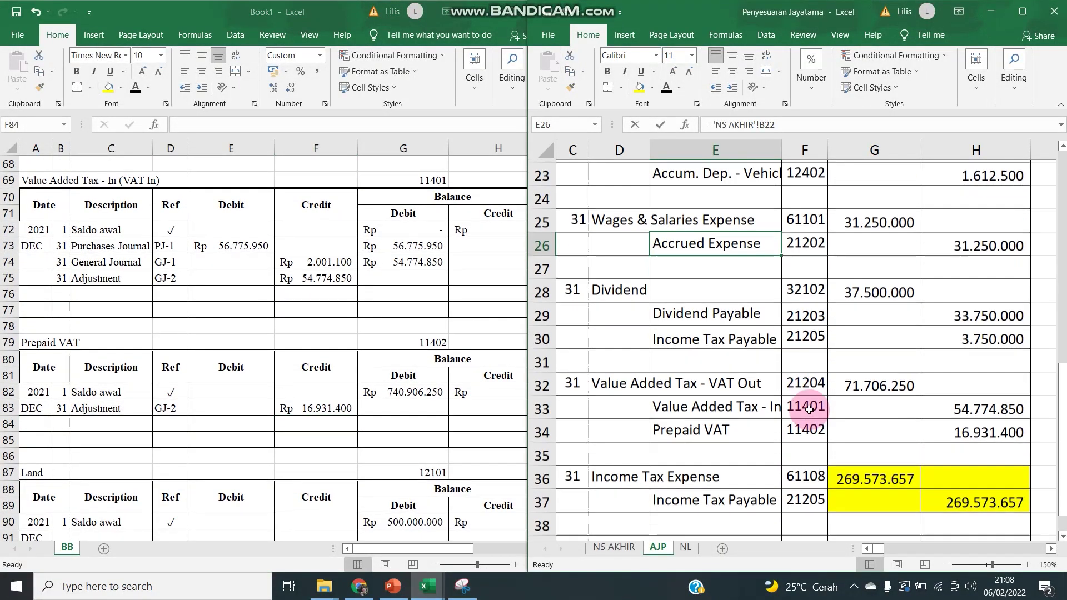
click(715, 382)
drag(60, 408, 150, 408)
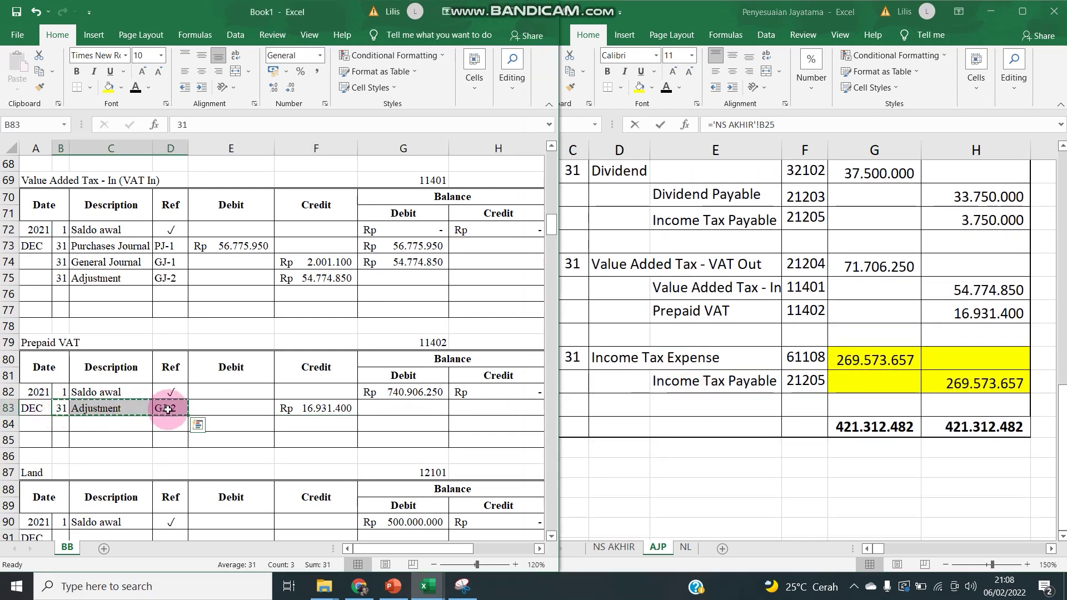
scroll(139, 455, down, 8)
scroll(100, 465, down, 7)
scroll(67, 446, down, 7)
scroll(66, 446, down, 6)
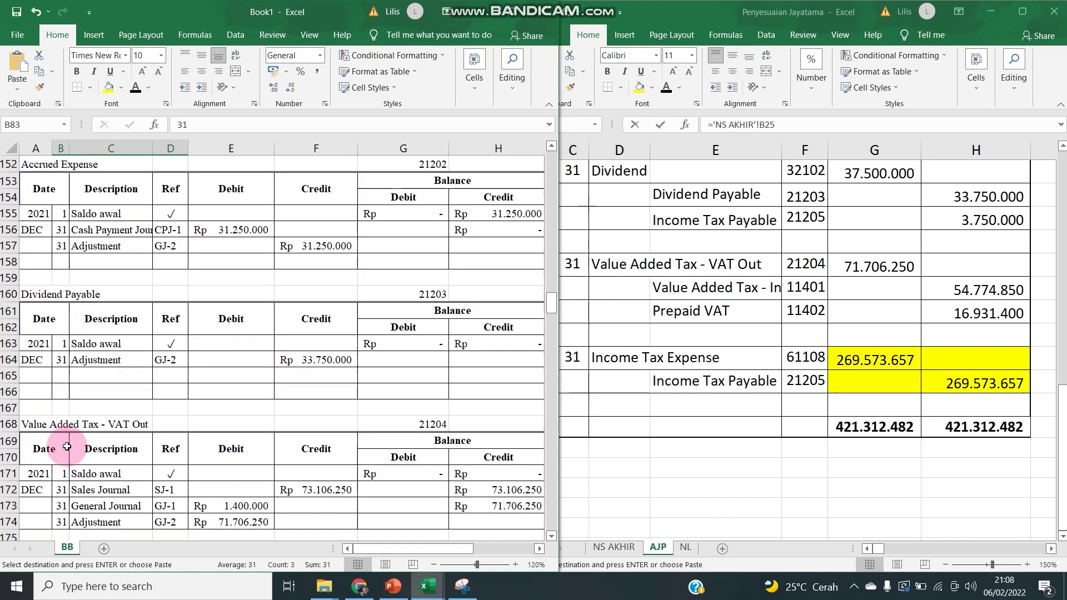
scroll(67, 446, down, 4)
click(63, 442)
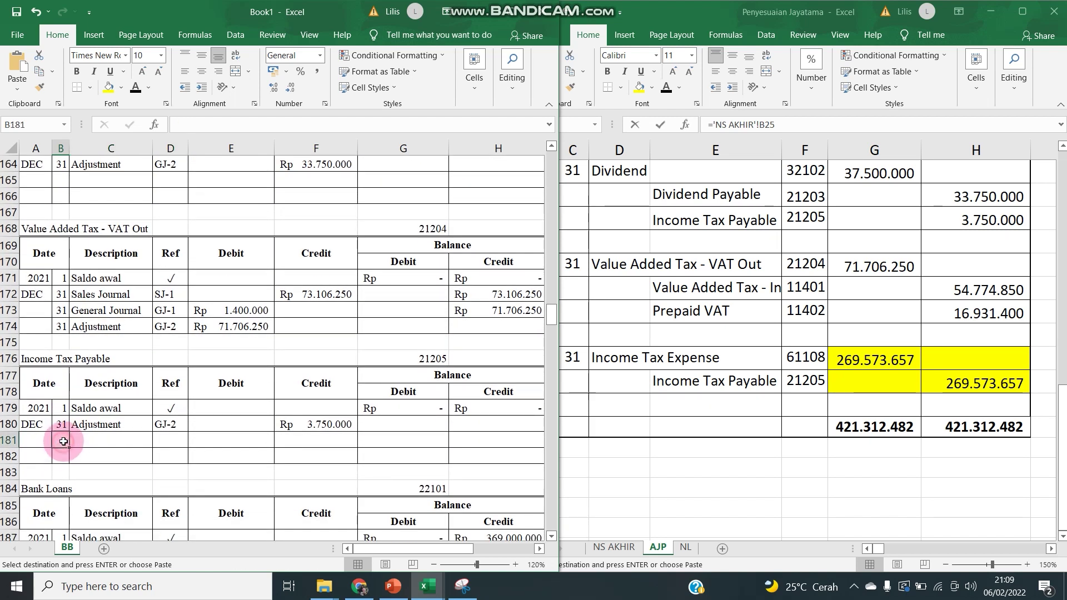
text(31	Adjustment	GJ-2)
Step: Link the second Income Tax Payable adjustment credit in F181 to the income tax payable amount in AJP cell H37
click(316, 442)
text(=)
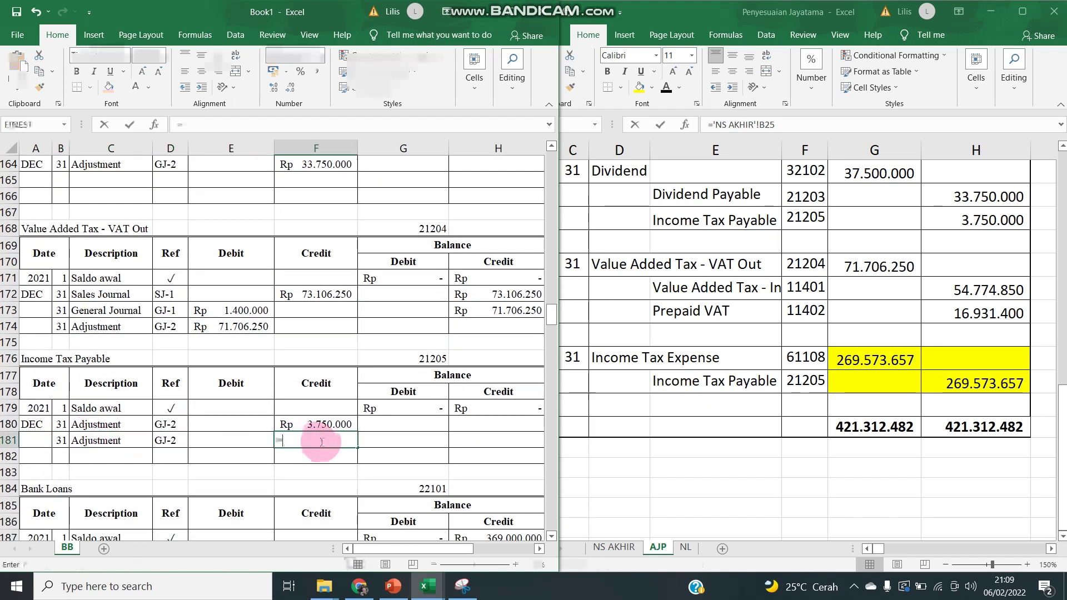
click(953, 385)
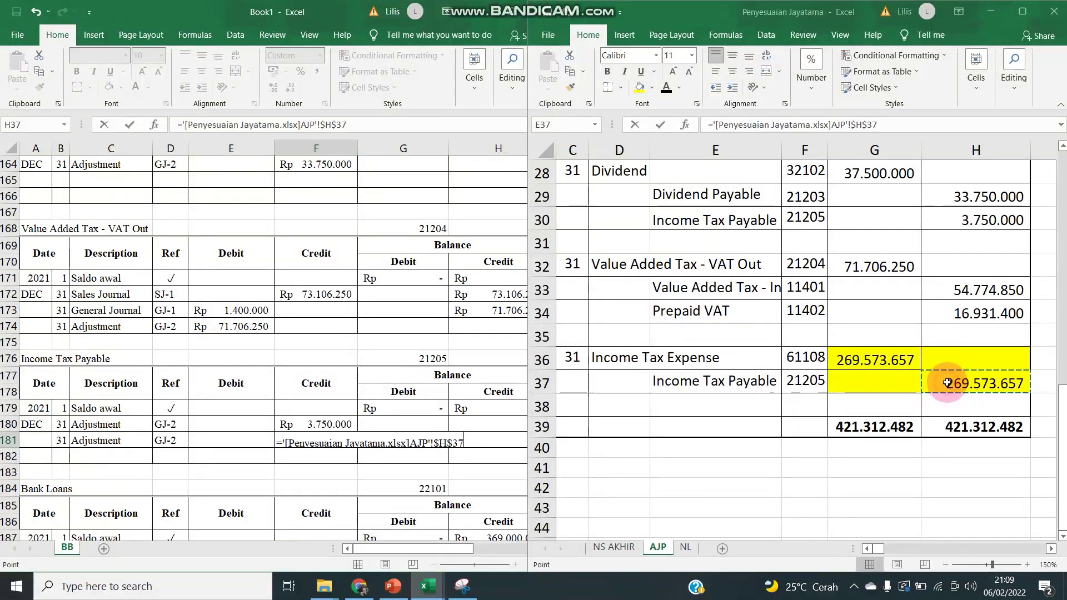
key(Return)
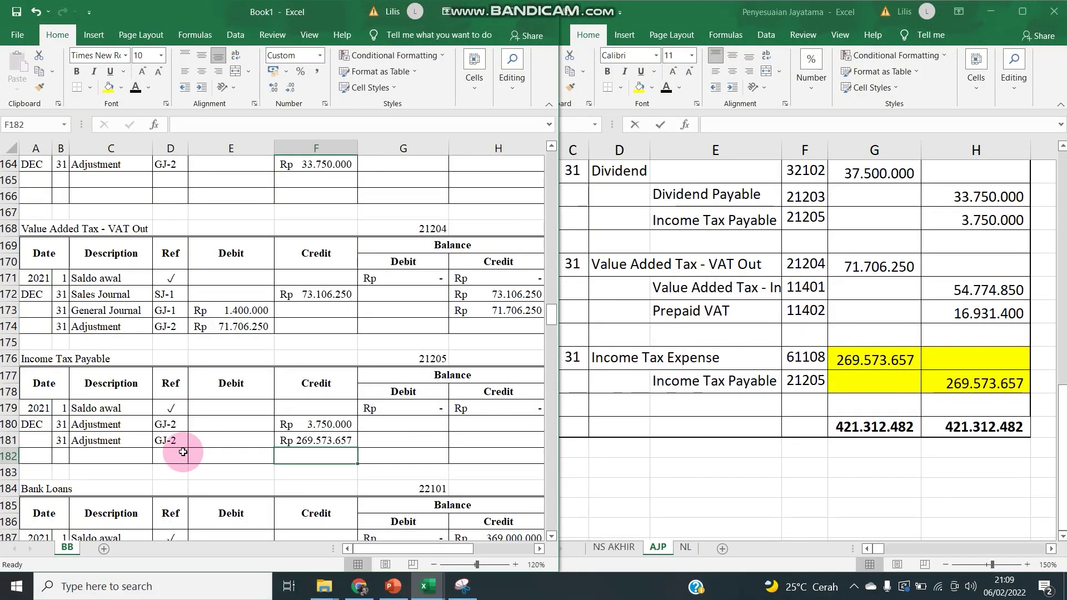
Step: Copy the adjustment date, description and reference in B181:D181 for use in the Income Tax Expense ledger
drag(62, 440, 131, 441)
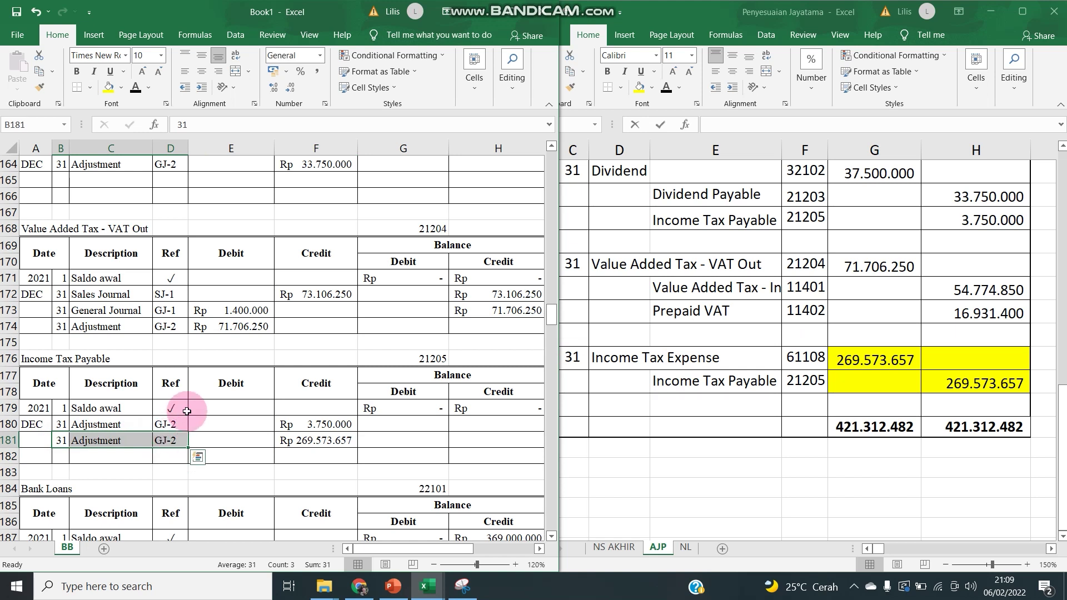
key(ctrl+c)
click(197, 457)
click(158, 478)
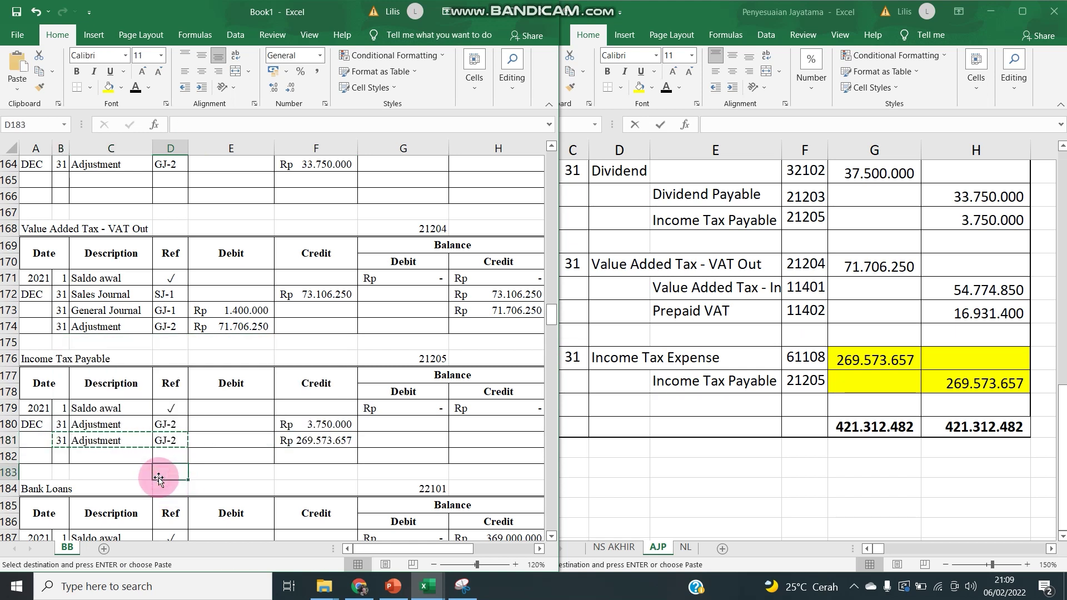
scroll(158, 478, down, 20)
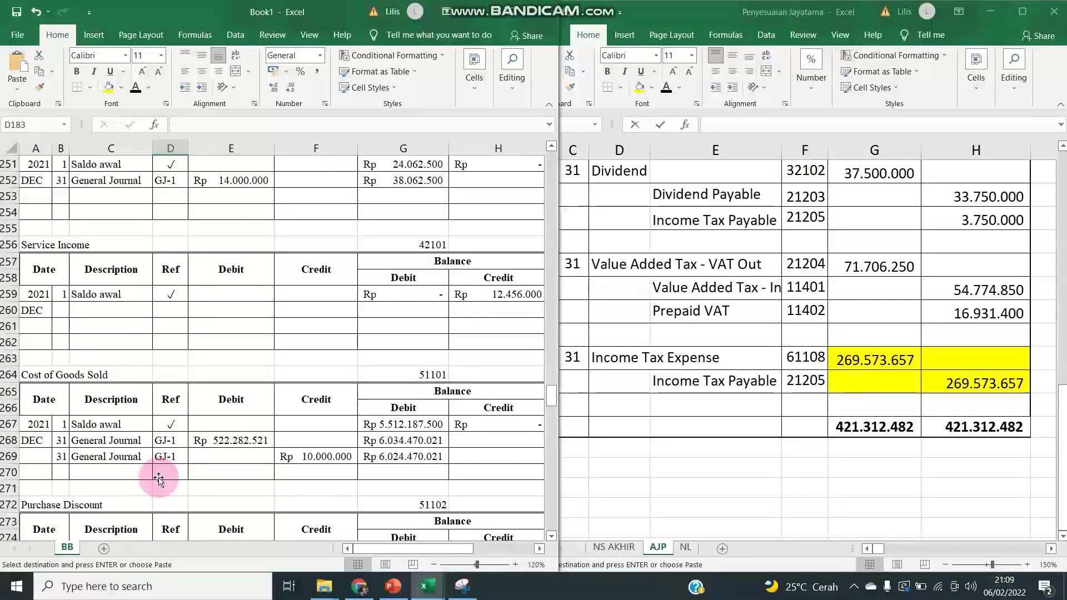
Step: Paste the copied 31 December Adjustment entry with reference GJ-2 into row 340 of the Income Tax Expense ledger
scroll(159, 478, down, 9)
scroll(159, 479, down, 20)
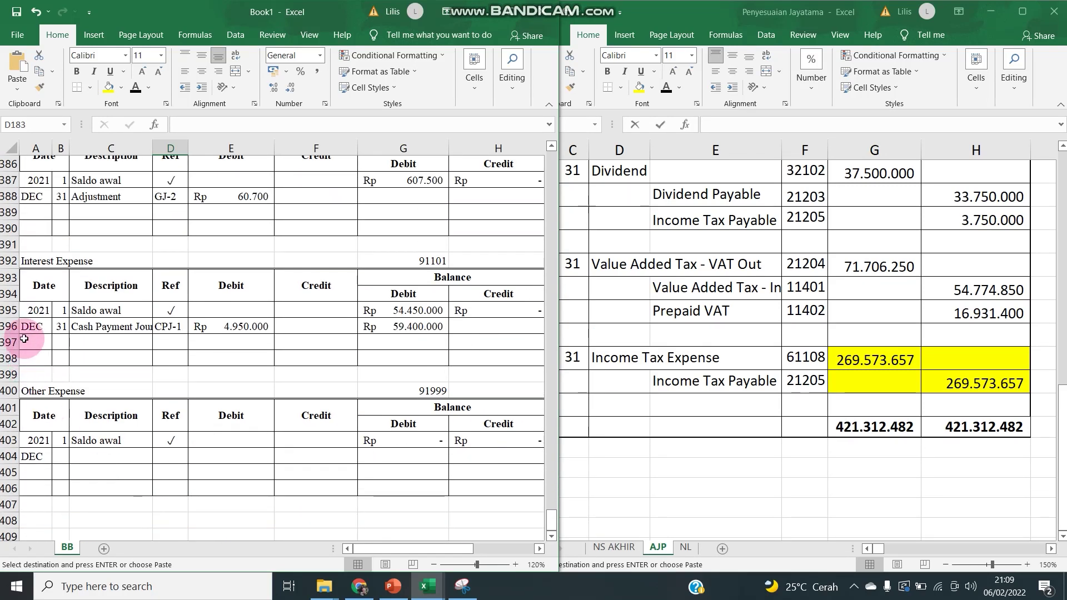
scroll(24, 338, up, 2)
scroll(26, 333, down, 5)
scroll(25, 333, up, 12)
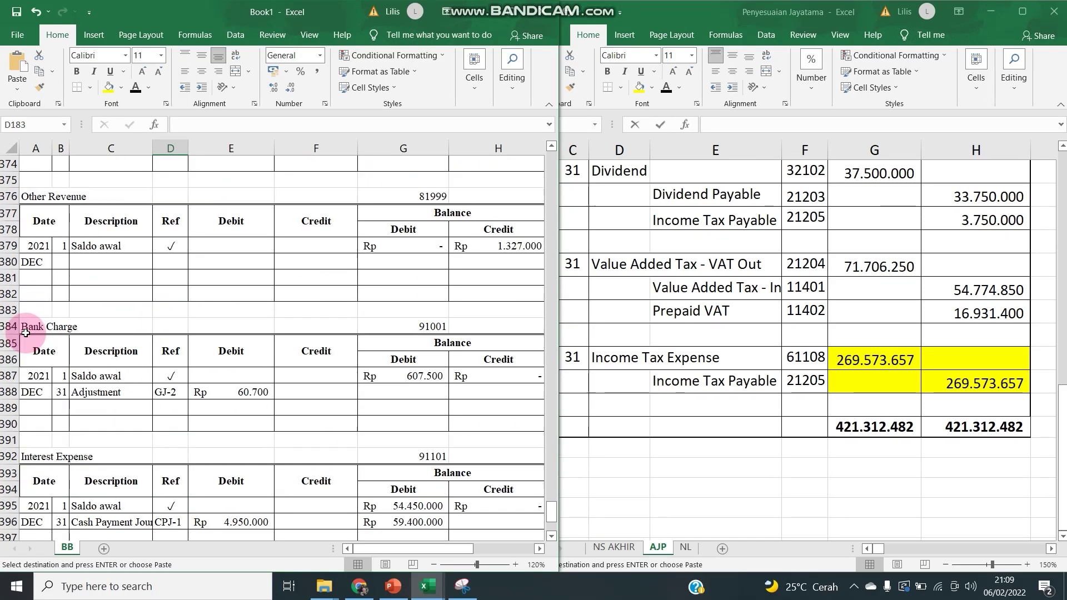
scroll(26, 333, up, 9)
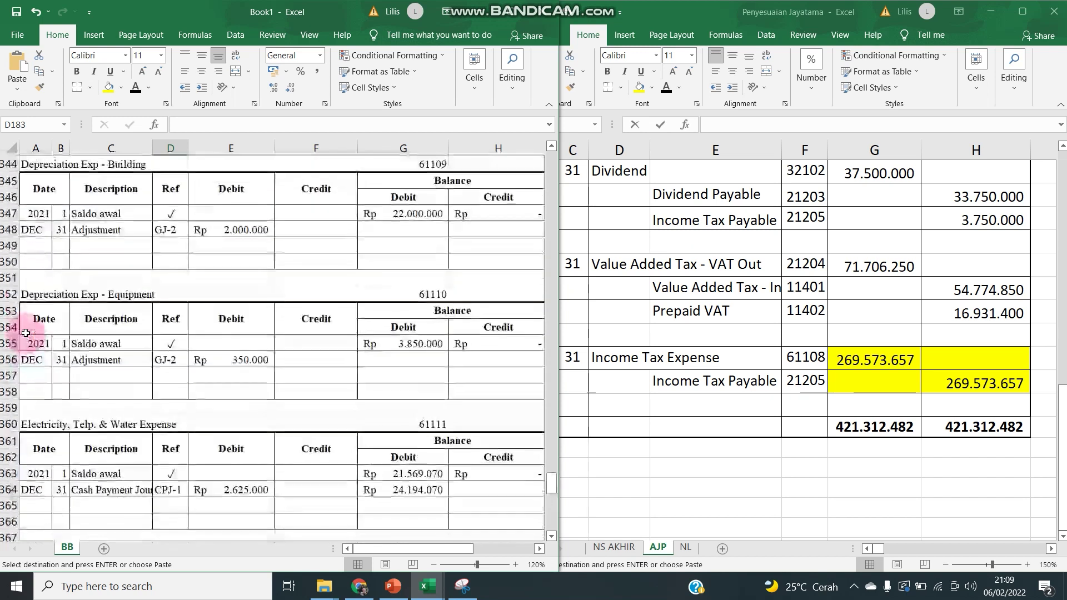
scroll(26, 333, up, 1)
click(42, 339)
key(ctrl+v)
Step: Link the Income Tax Expense debit in E340 to the matching debit of 269.573.657 on the AJP sheet
click(268, 339)
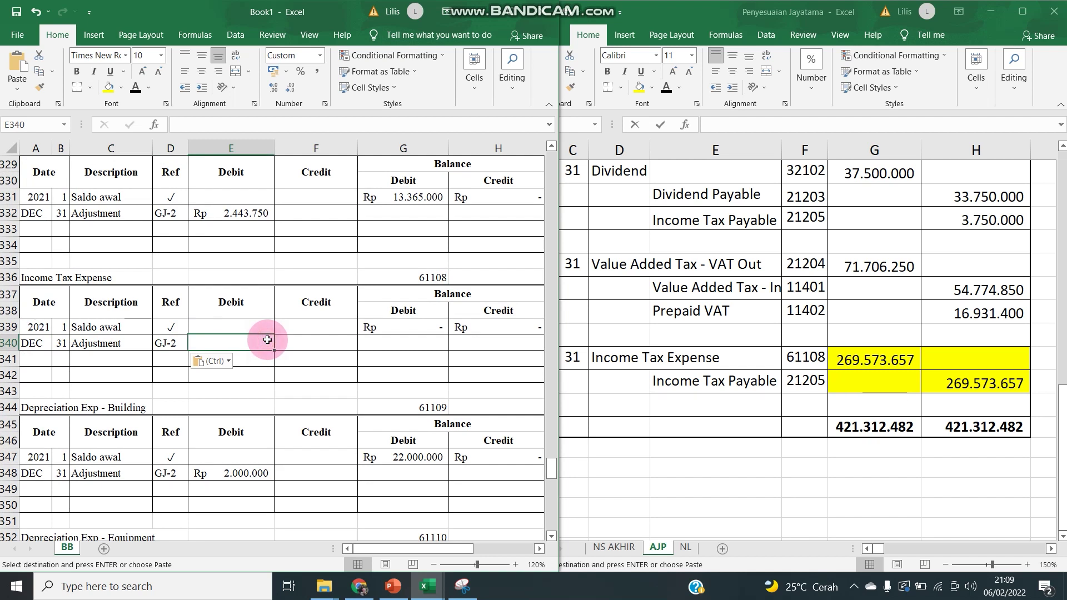
text(=)
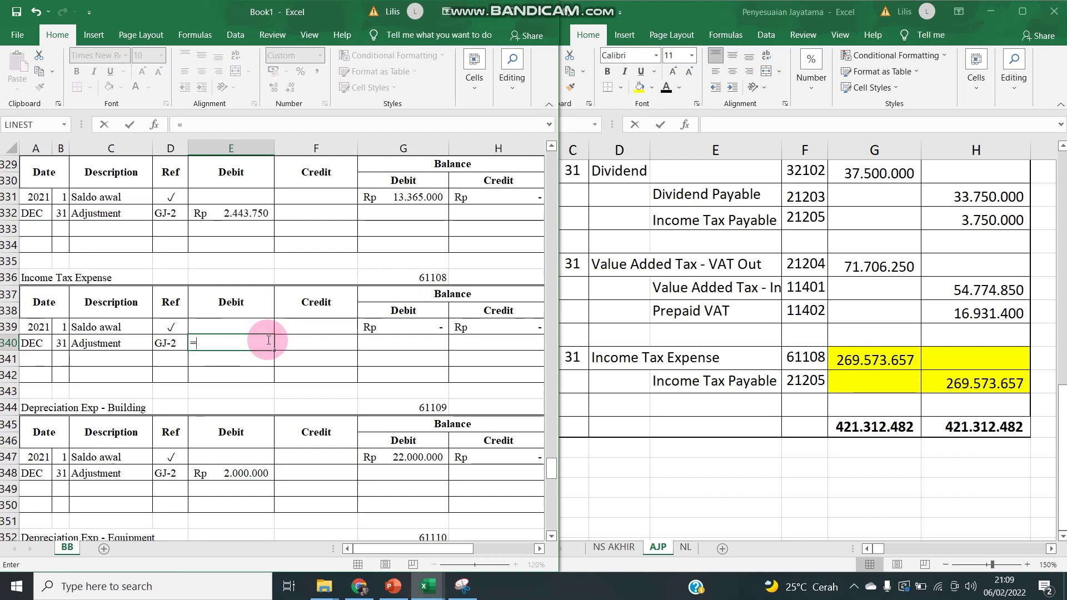
click(859, 360)
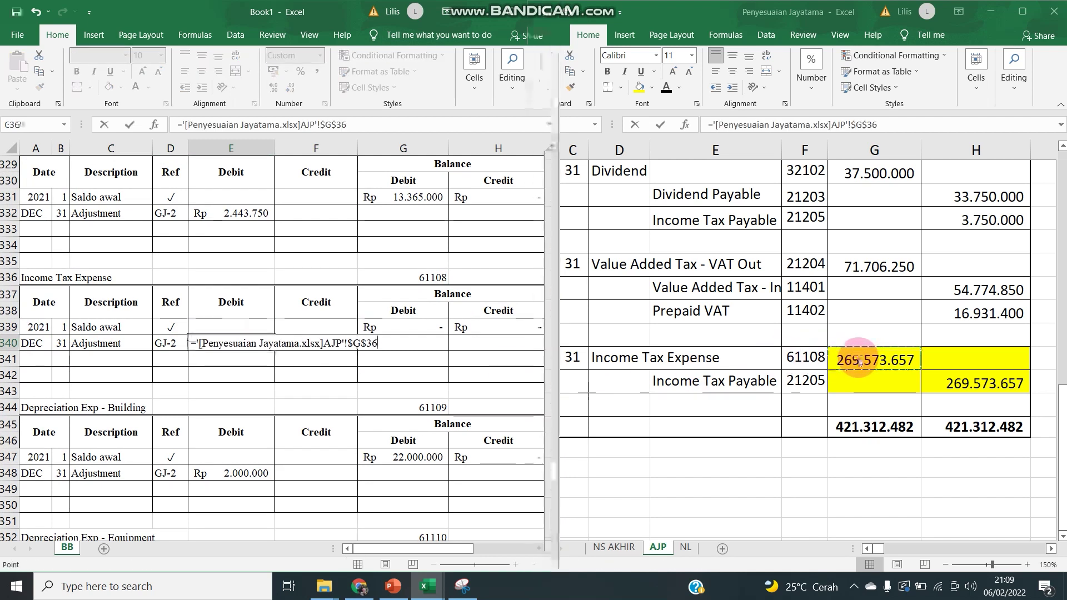
key(Return)
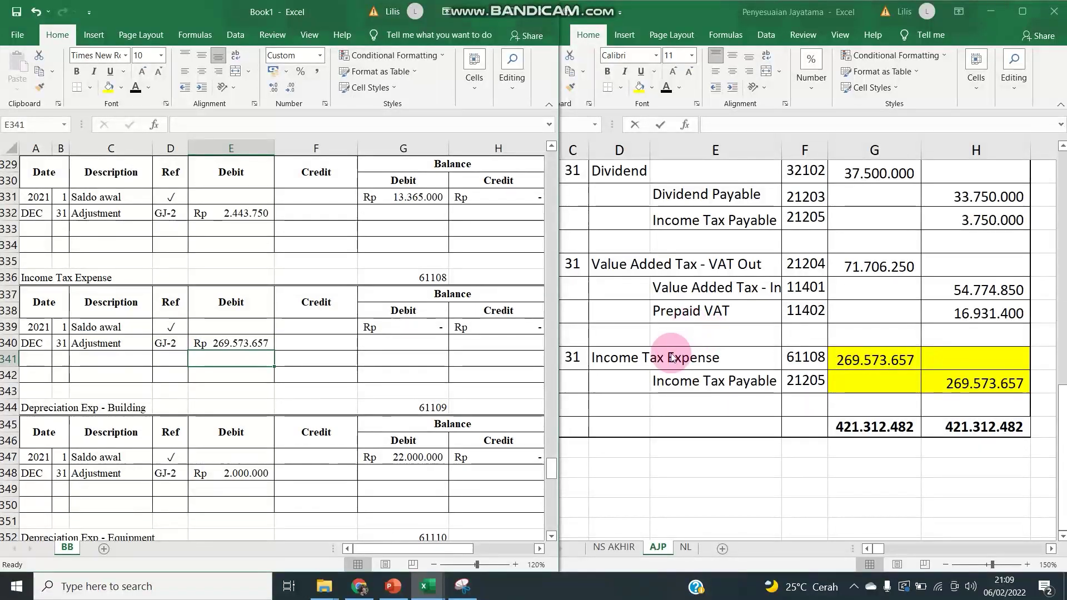
Step: Show the JURNAL PENUTUP sheet of the Laporan keuangan jayatama workbook and fill its Income Summary cell D11 with yellow
mouse_move(423, 589)
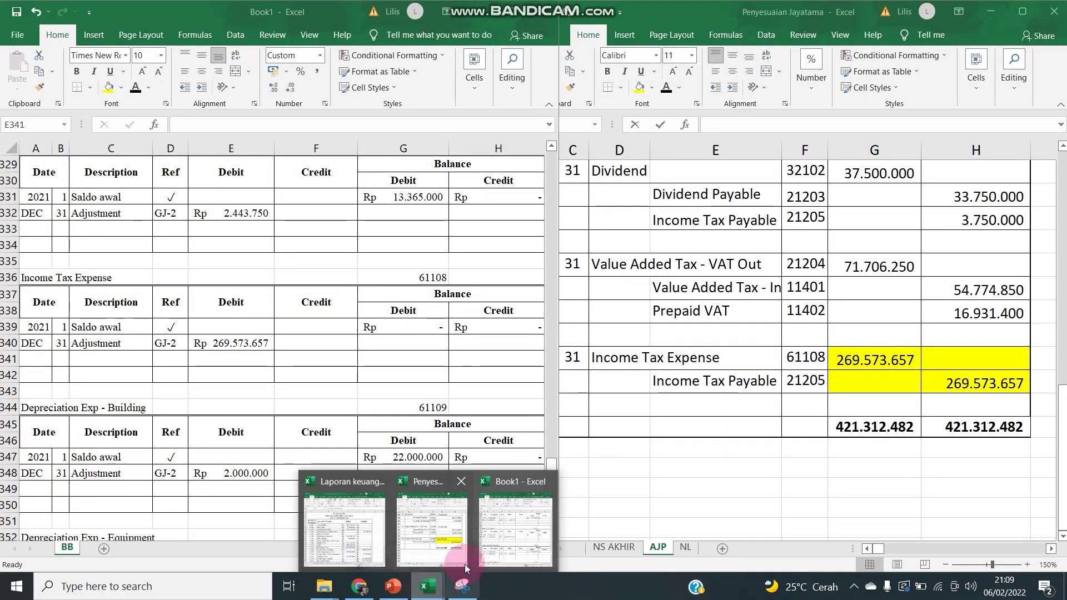
click(345, 531)
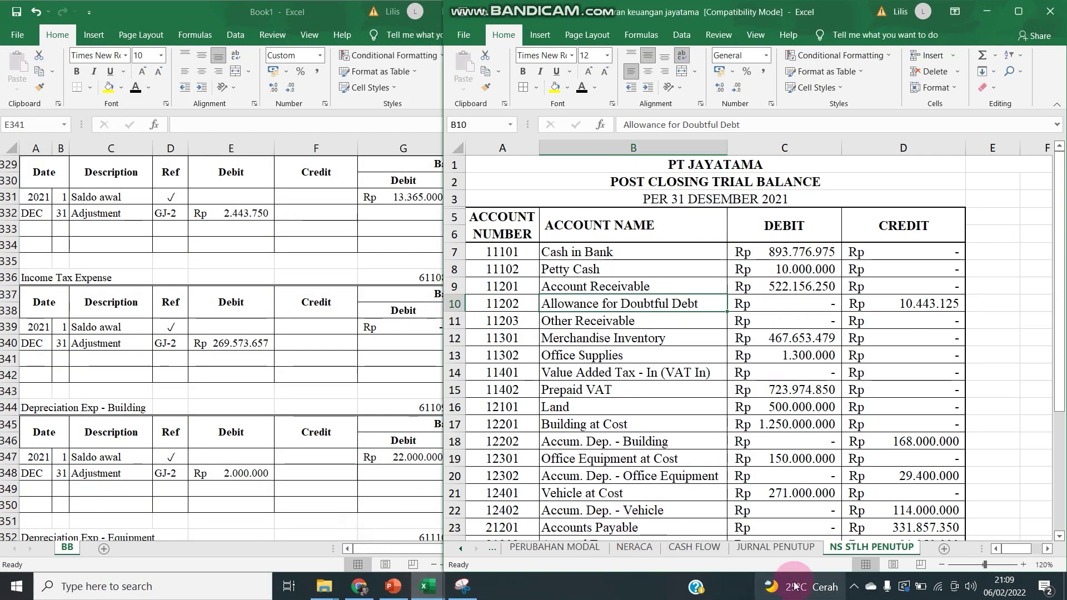
click(774, 552)
click(261, 360)
click(625, 287)
click(608, 324)
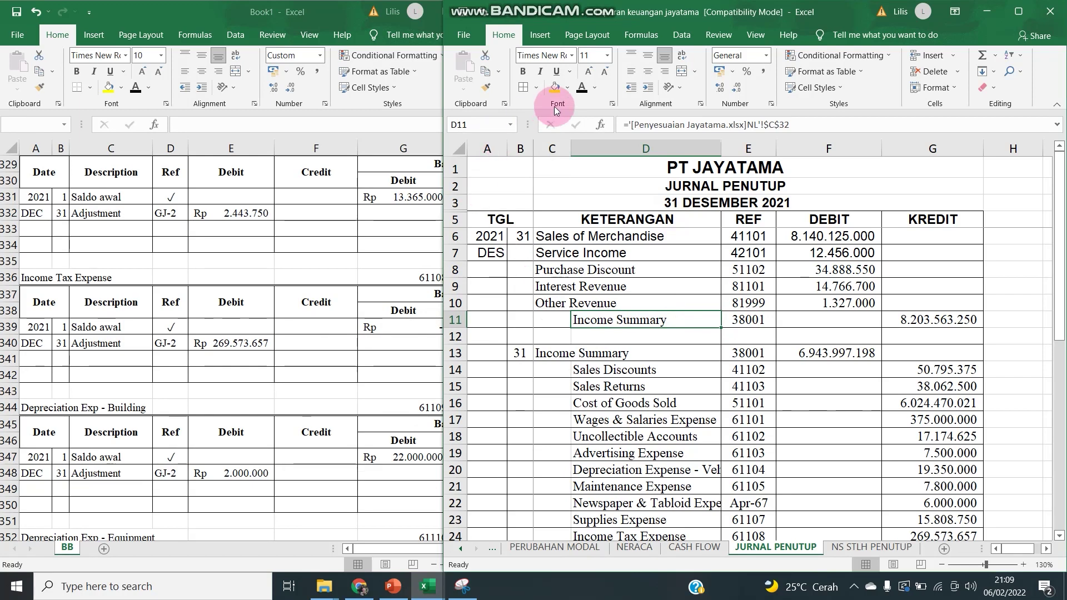
click(554, 88)
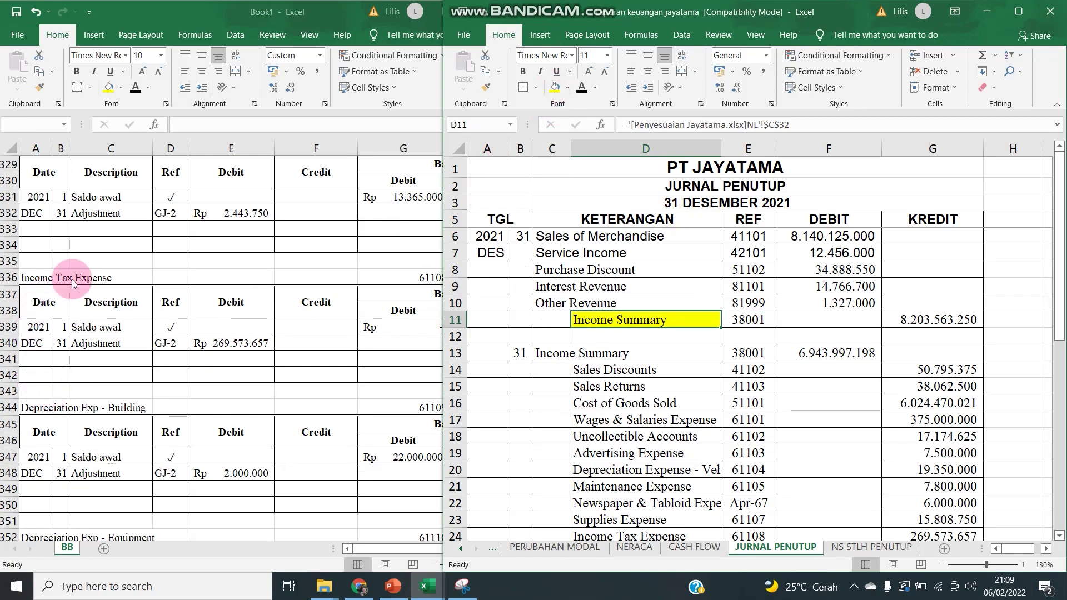
Step: Enter day 31 in all three rows B220:B222 below the opening balance of the Income Summary ledger
click(60, 293)
scroll(96, 237, up, 20)
scroll(96, 237, up, 10)
scroll(97, 237, up, 8)
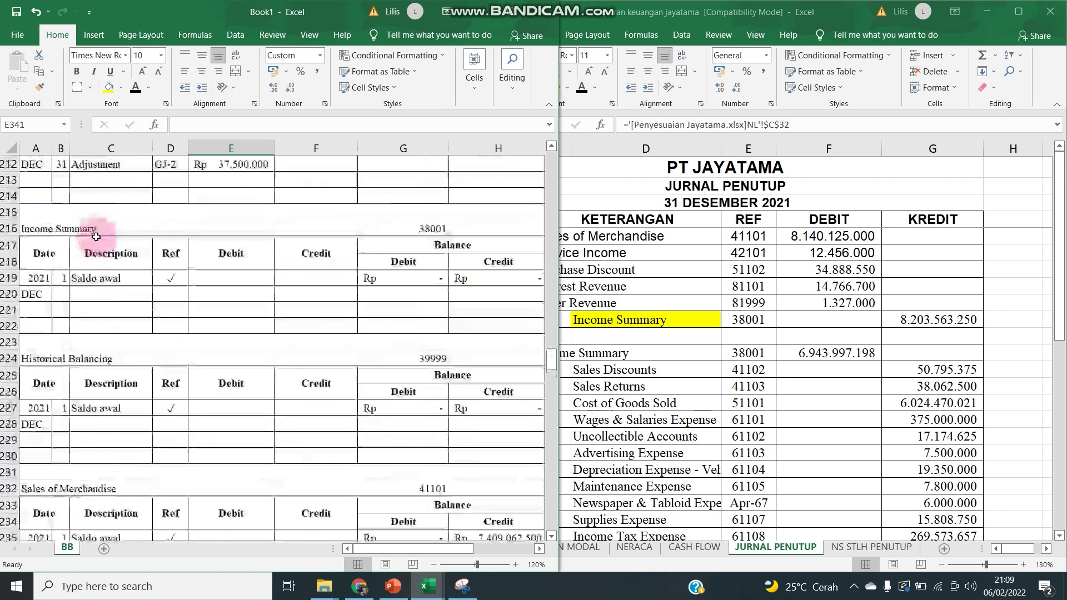
scroll(43, 289, down, 1)
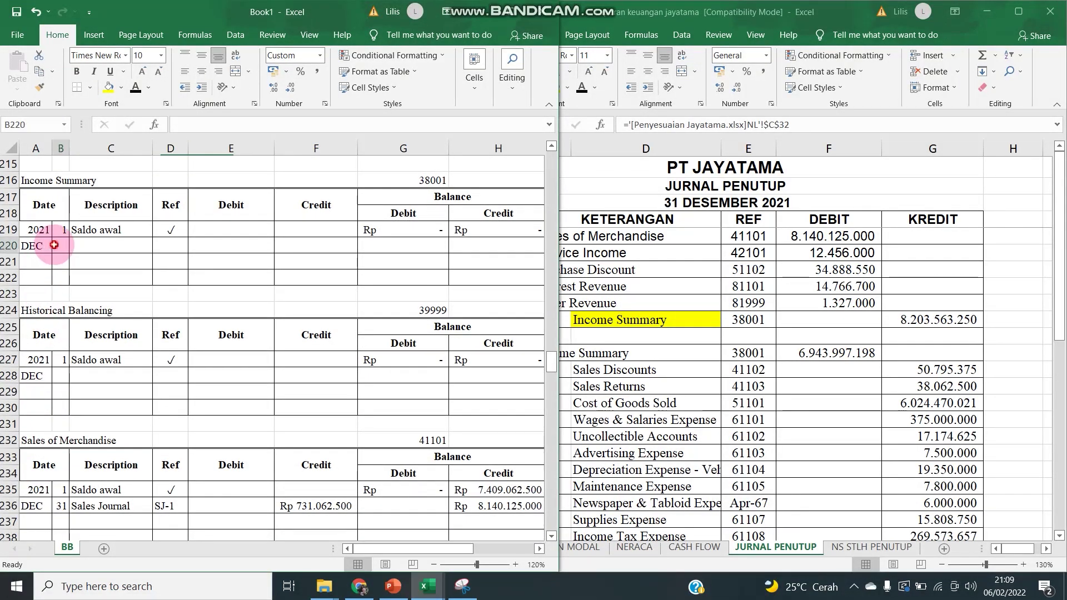
text(31)
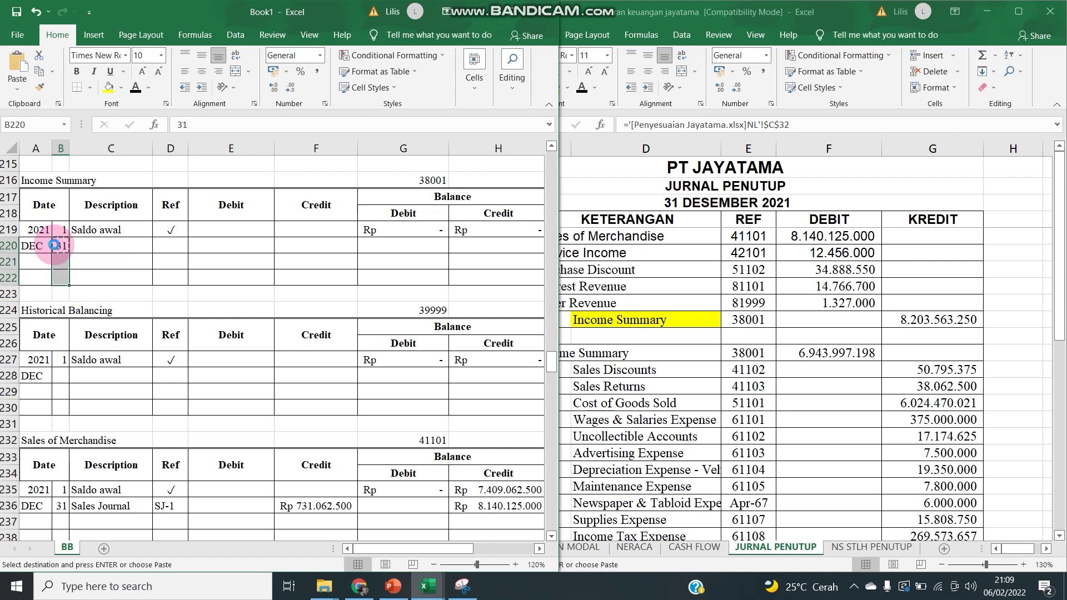
key(Right)
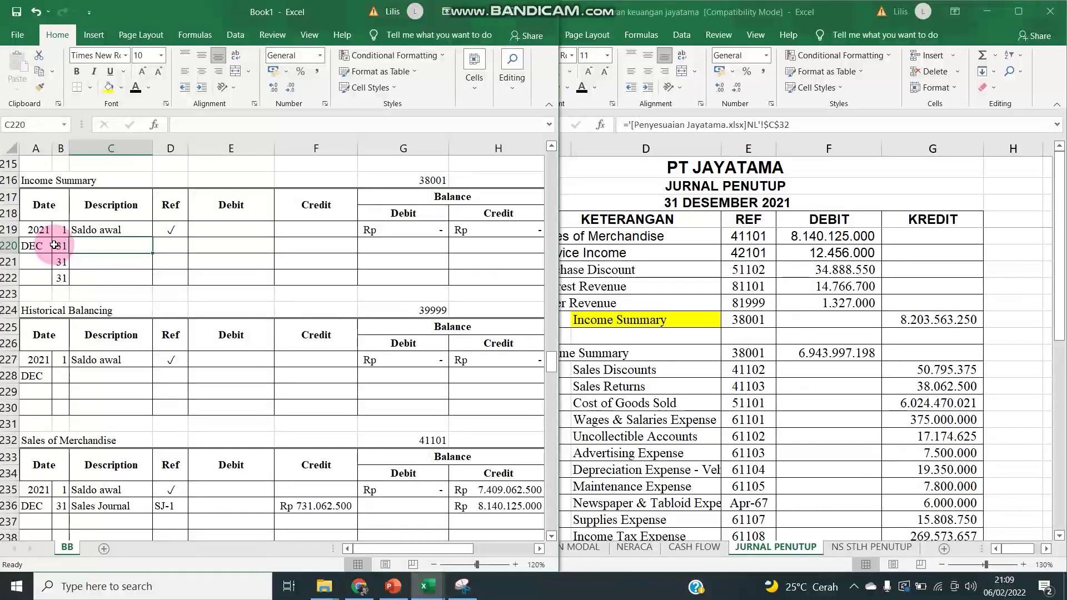
Step: Enter the description Closing Entry and the reference GJ-3 in row 220 of the Income Summary ledger
text(Closing Entry)
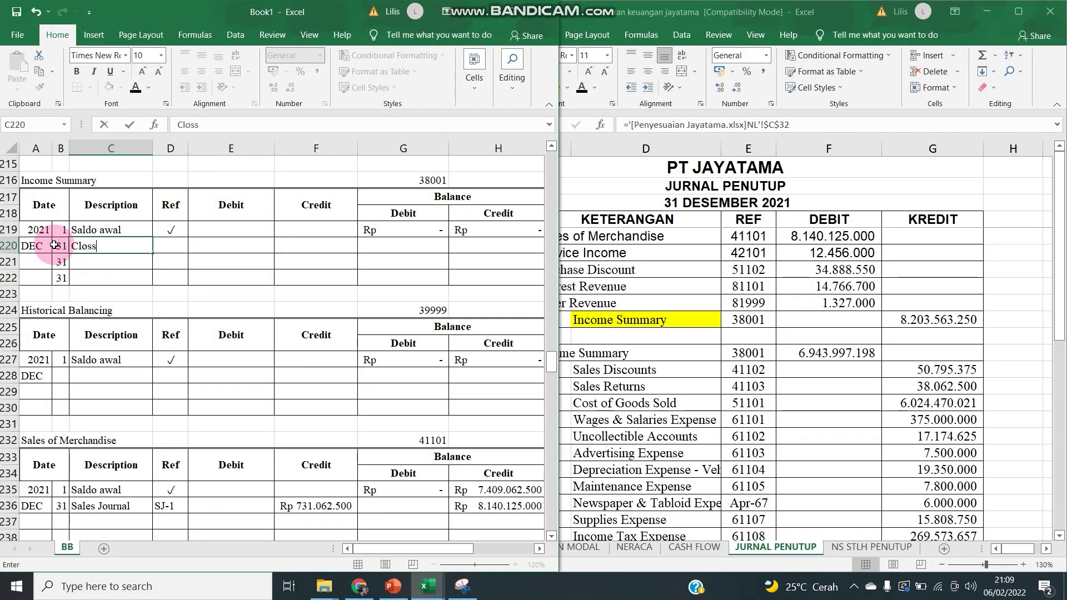
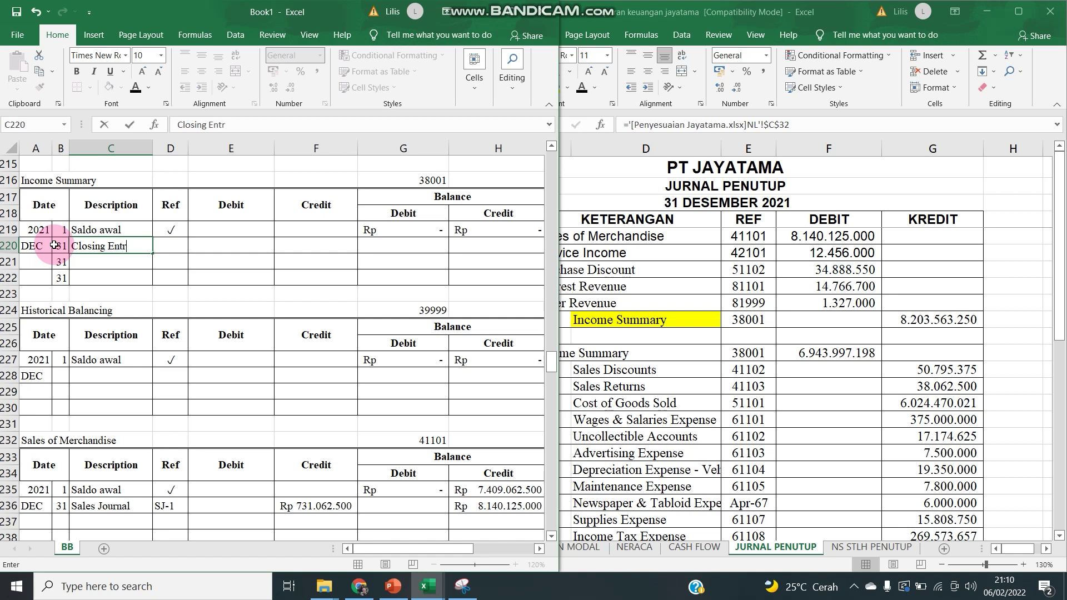
key(Tab)
text(G)
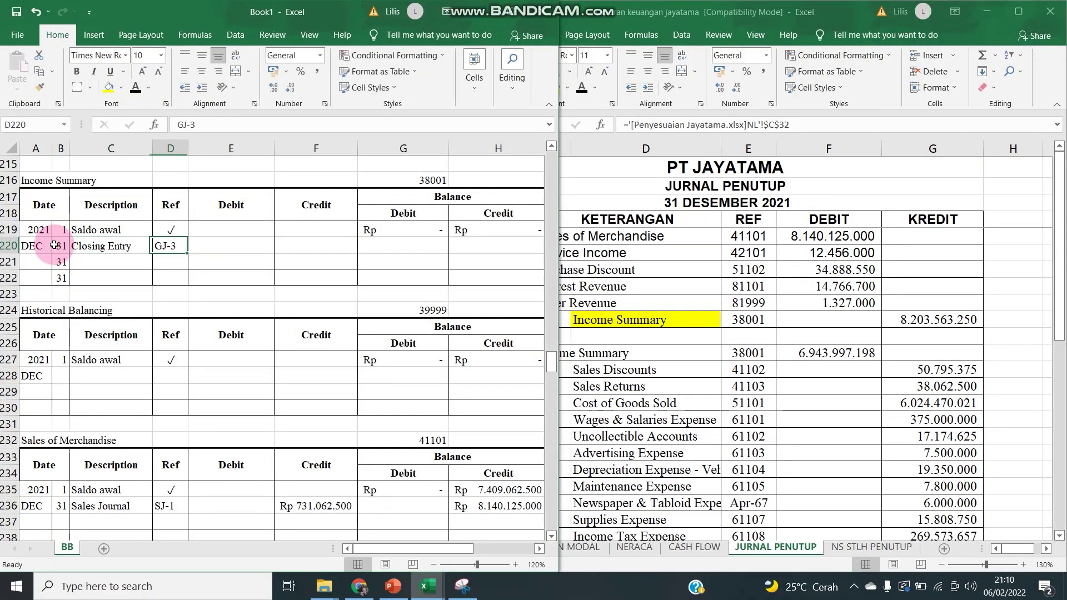
key(Tab)
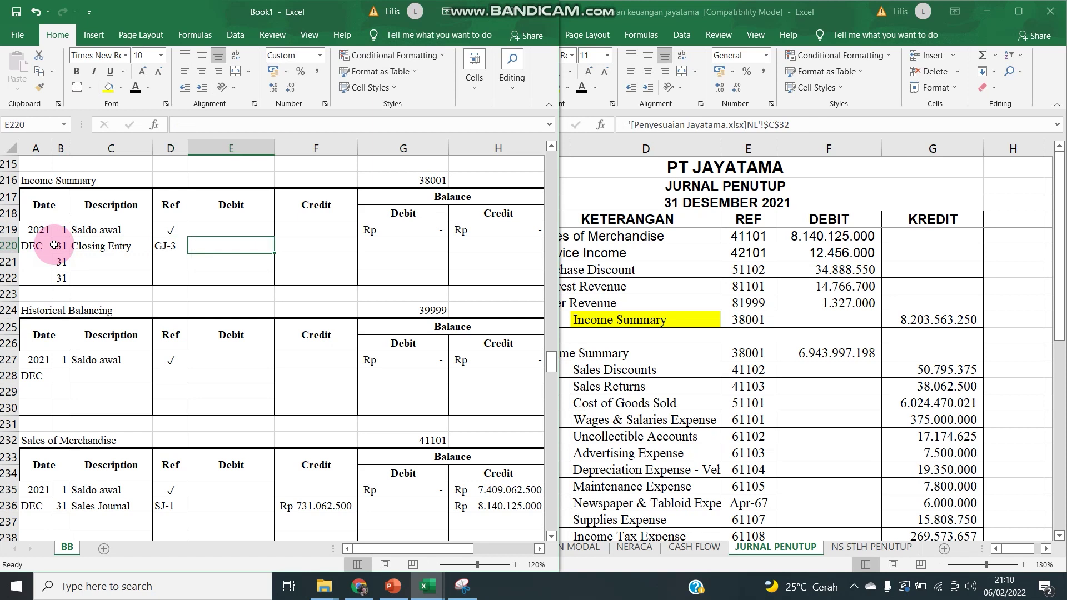
Step: Link the Income Summary credit in F220 to the 8.203.563.250 credit in G11 of JURNAL PENUTUP
key(Tab)
text(=)
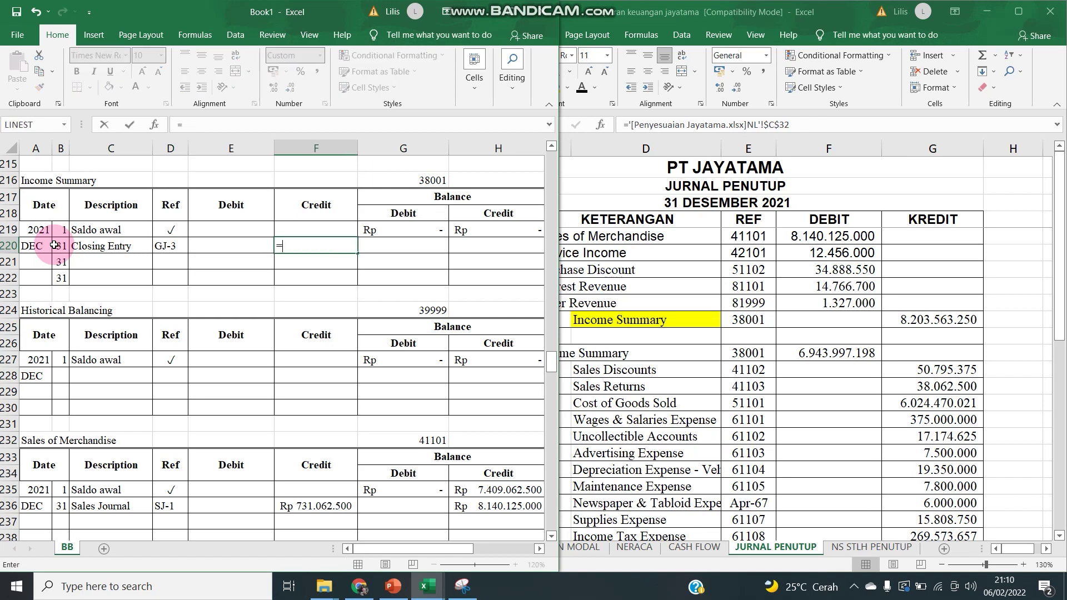
click(902, 321)
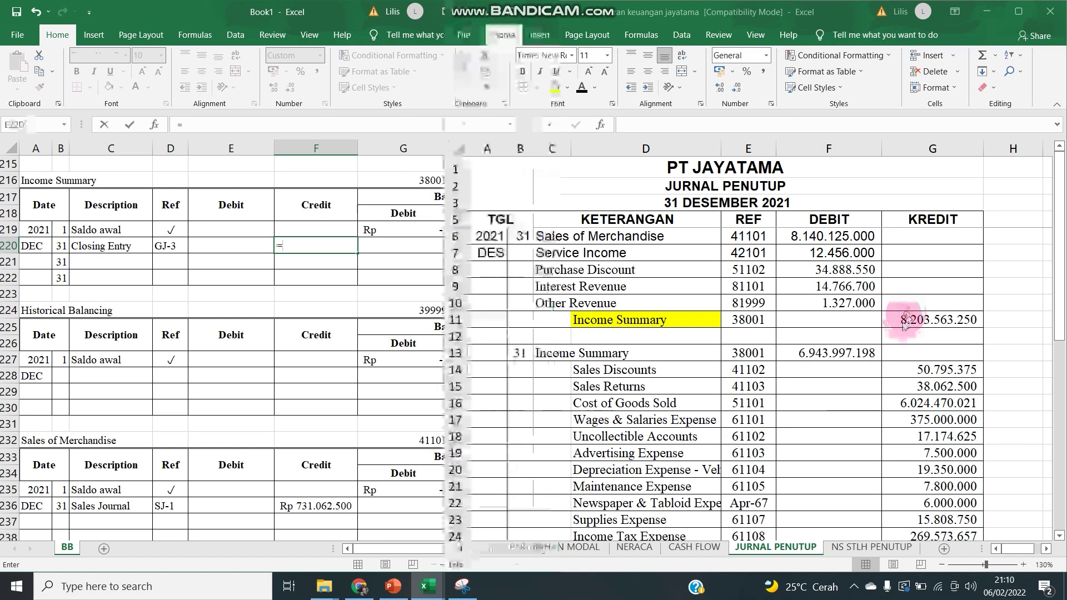
key(Return)
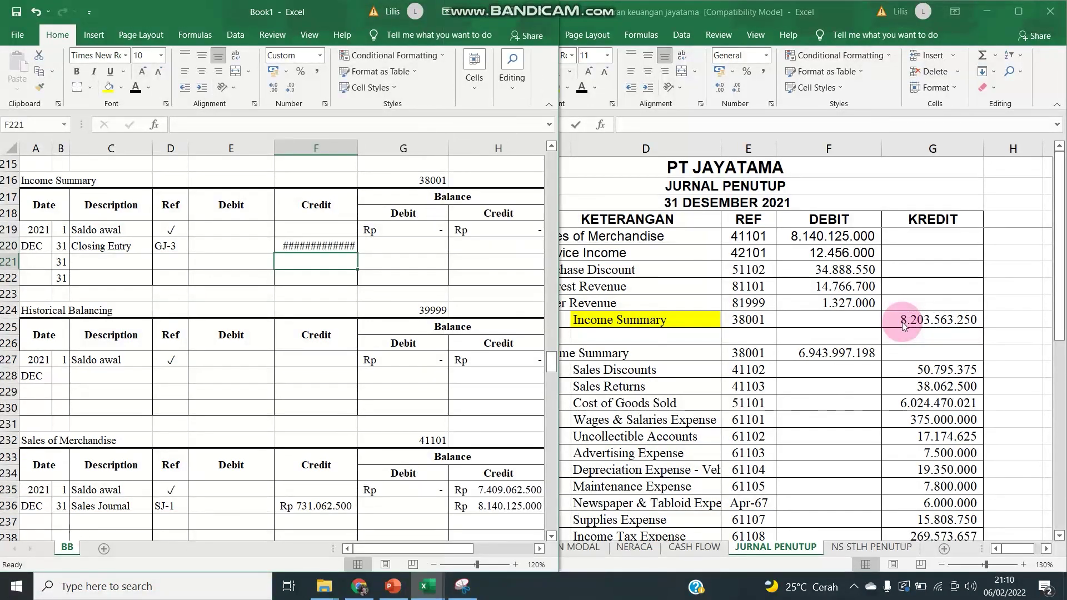
Step: Copy the Closing Entry description and GJ-3 reference from row 220 into rows 221 and 222
key(Left)
key(Left)
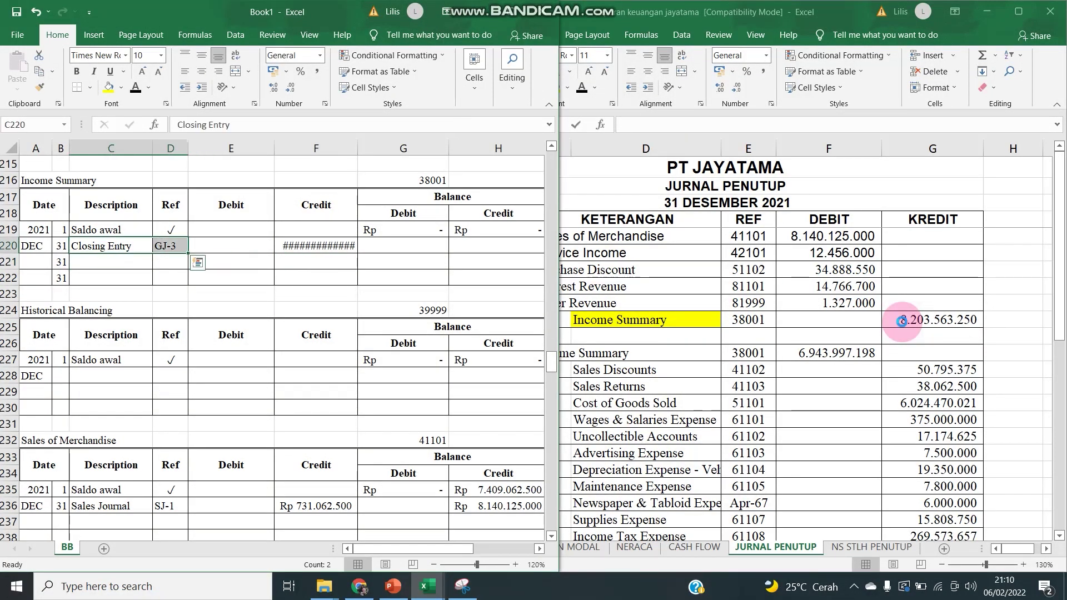
key(ctrl+c)
key(Down)
key(Return)
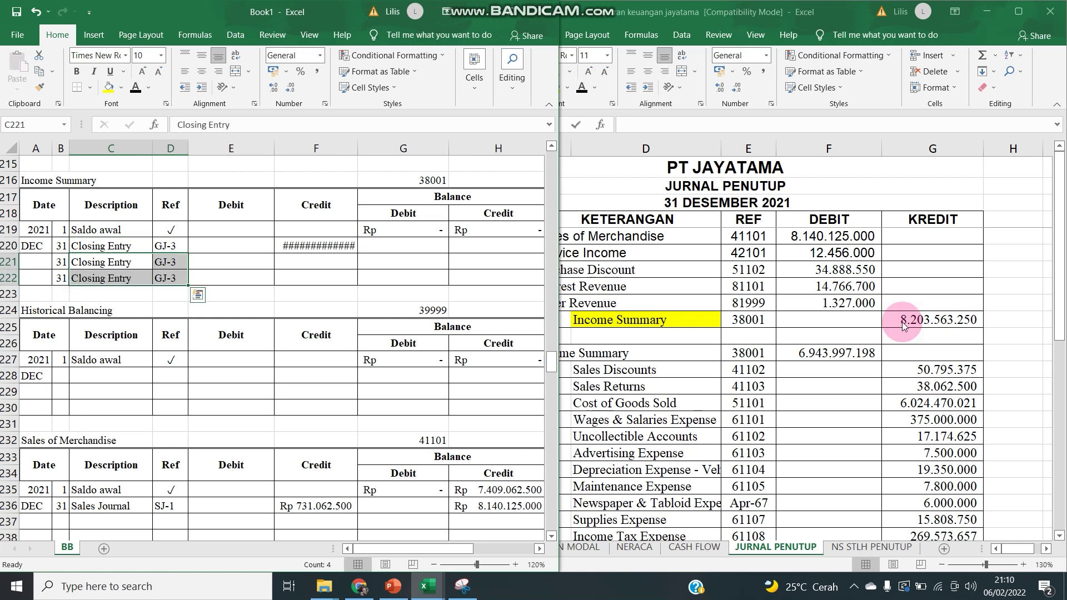
Step: Link the Income Summary debit in E221 to the 6.943.997.198 debit in F13 of JURNAL PENUTUP
key(Right)
key(Right)
text(=)
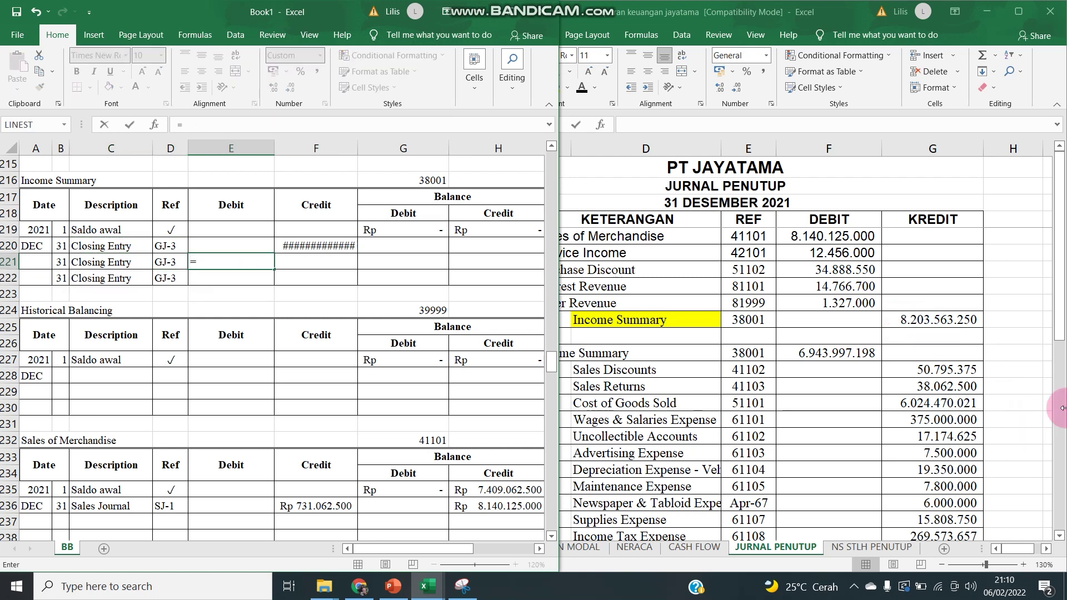
click(822, 353)
key(Return)
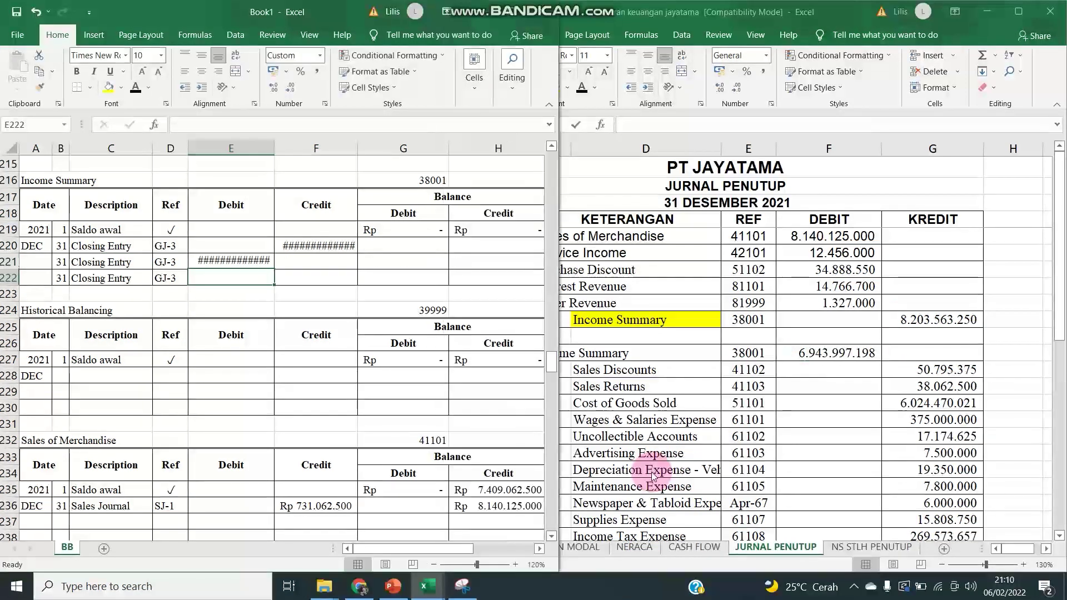
Step: Link the debit in E222 to the 1.259.566.052 Income Summary debit in F31 of JURNAL PENUTUP, and autofit the Debit and Credit columns
text(=)
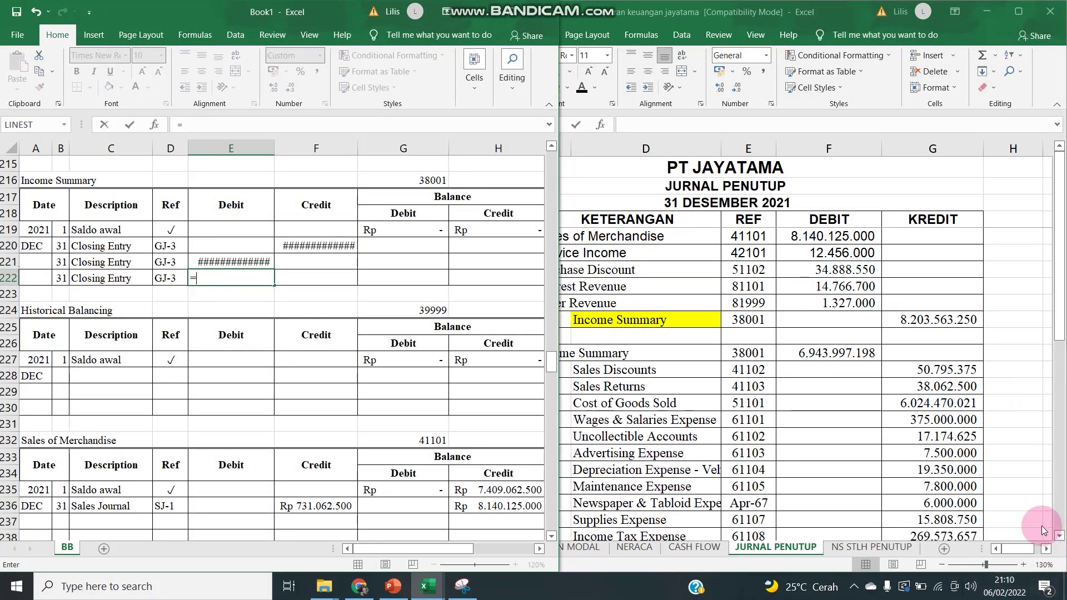
click(825, 412)
scroll(807, 453, down, 2)
scroll(806, 453, down, 3)
click(802, 407)
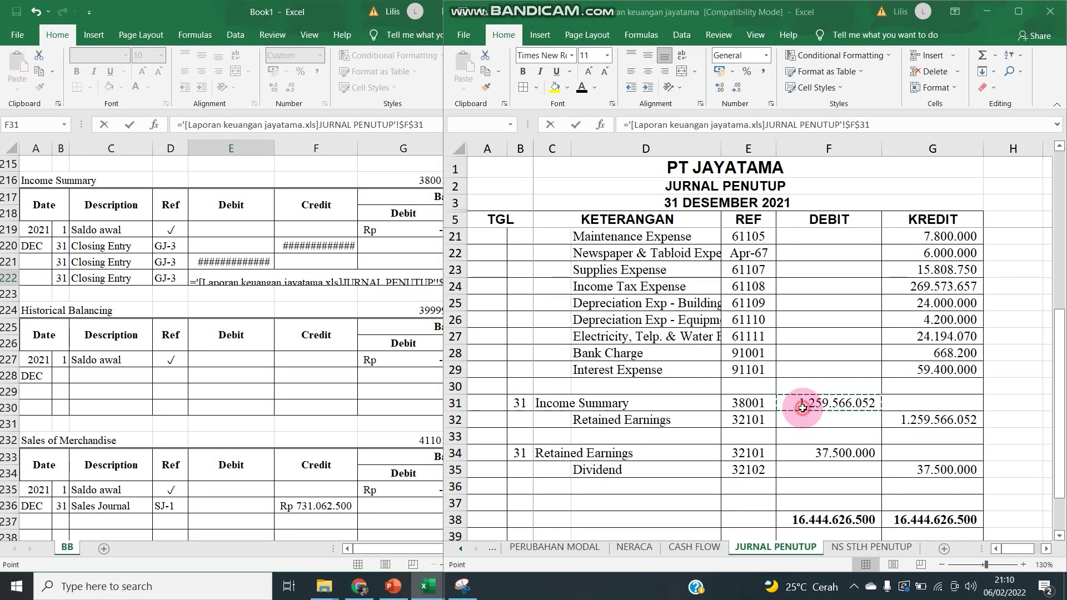
key(Return)
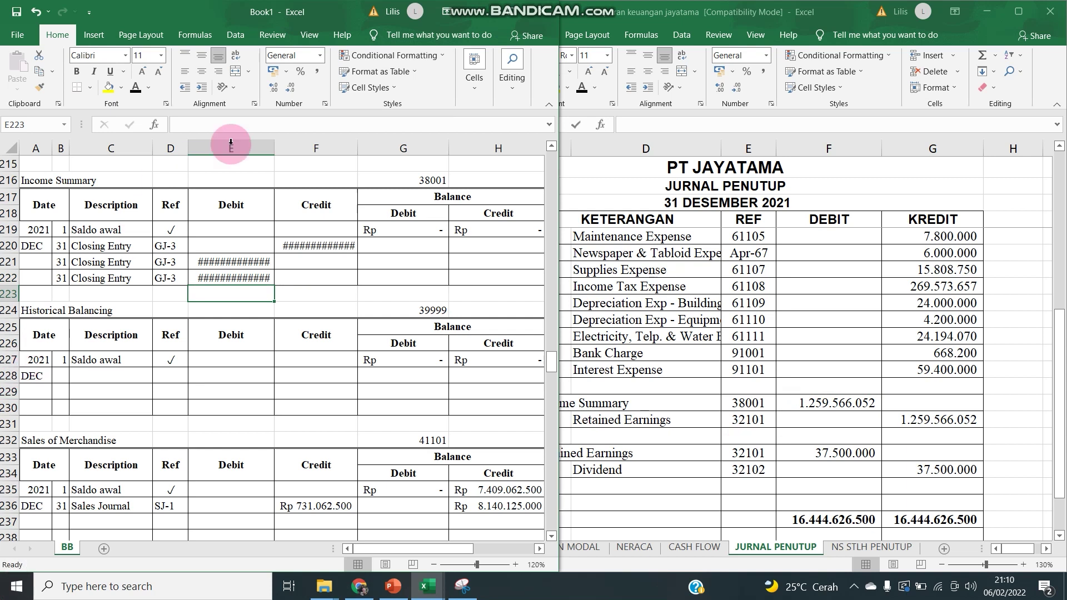
double_click(273, 146)
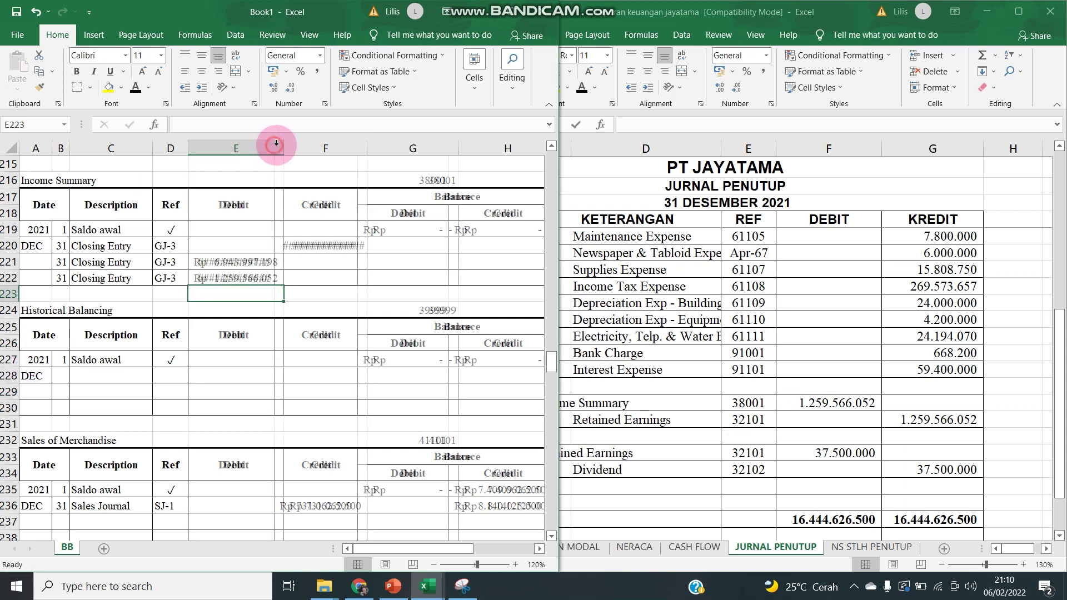
double_click(367, 146)
Step: Copy the 31 Closing Entry GJ-3 cells from row 222 into rows 204 and 205 of the Retained Earnings ledger
drag(60, 278, 186, 281)
key(ctrl+c)
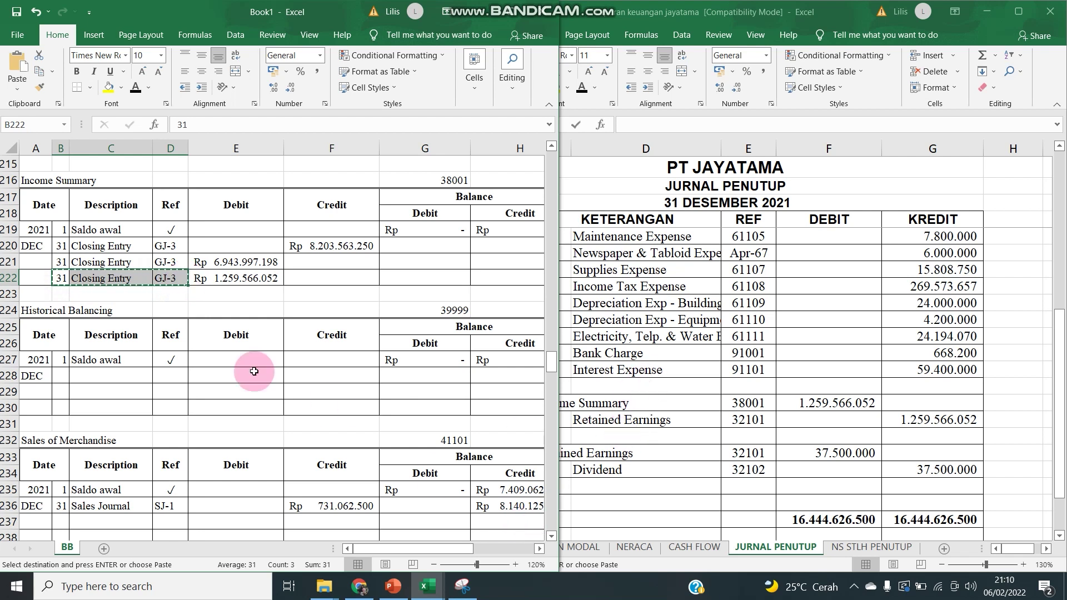
scroll(110, 248, up, 2)
scroll(109, 249, up, 3)
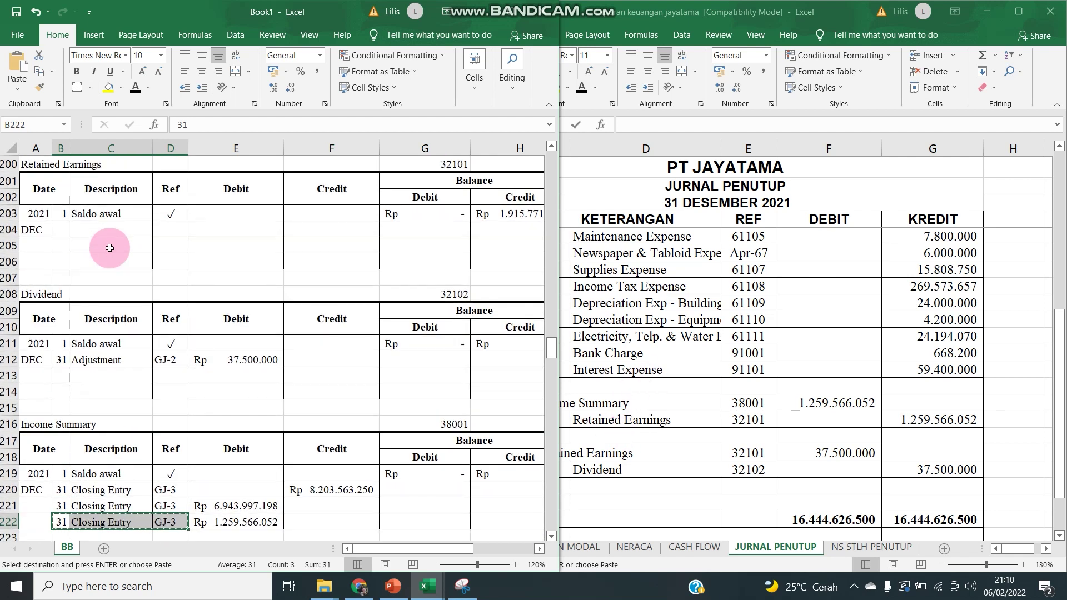
click(60, 228)
key(ctrl+v)
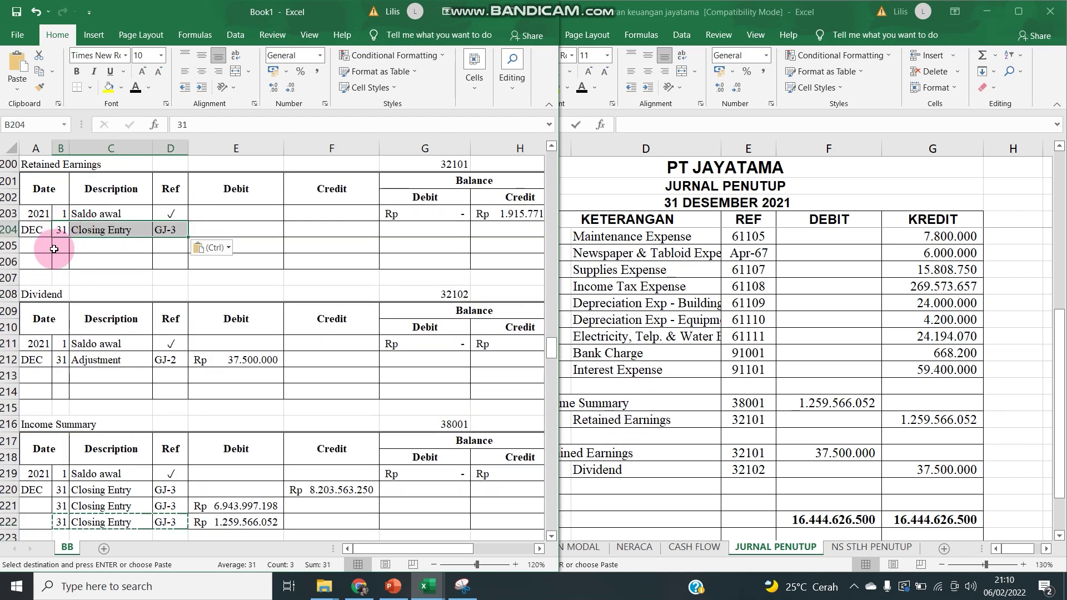
click(61, 245)
key(ctrl+v)
Step: Link the Retained Earnings debit in E204 to the 37.500.000 Retained Earnings debit in F34 of JURNAL PENUTUP
click(216, 225)
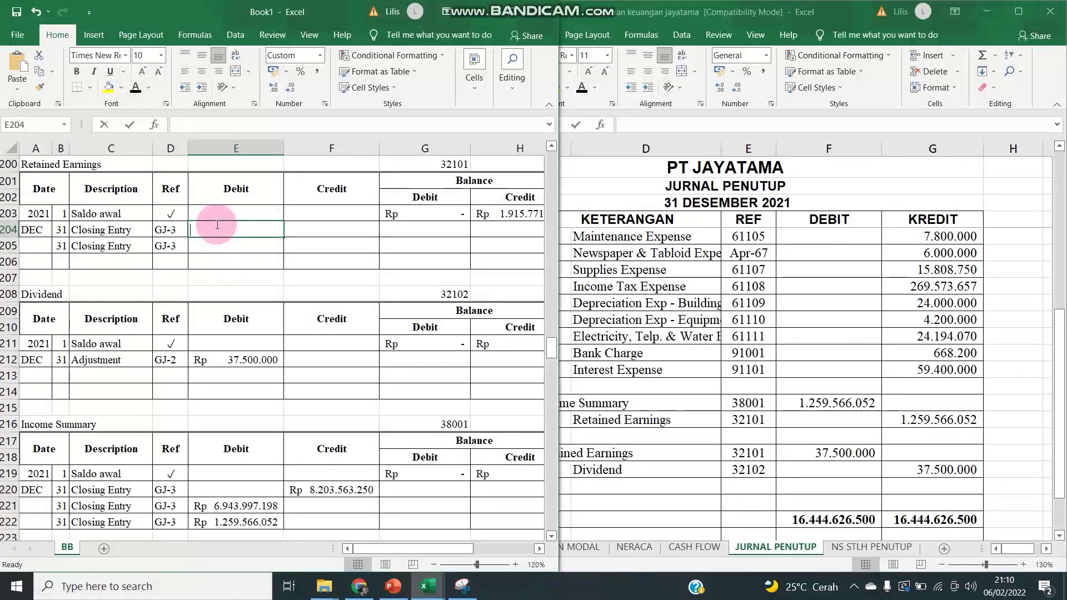
text(=)
click(715, 452)
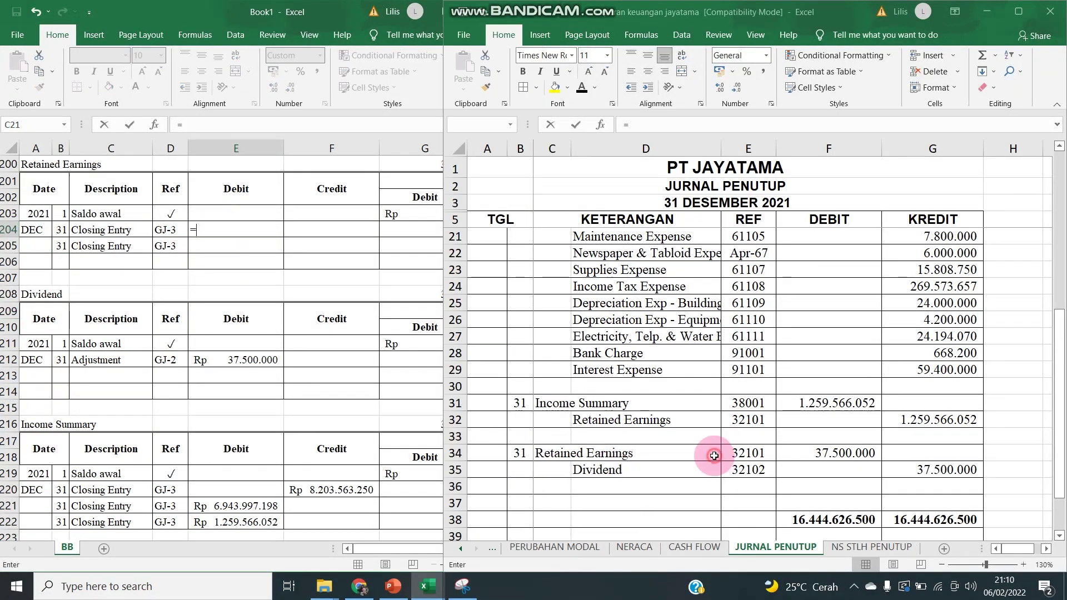
click(801, 451)
key(Return)
Step: Link the Retained Earnings credit in F205 to the 1.259.566.052 Income Summary debit in F31 of JURNAL PENUTUP
key(Right)
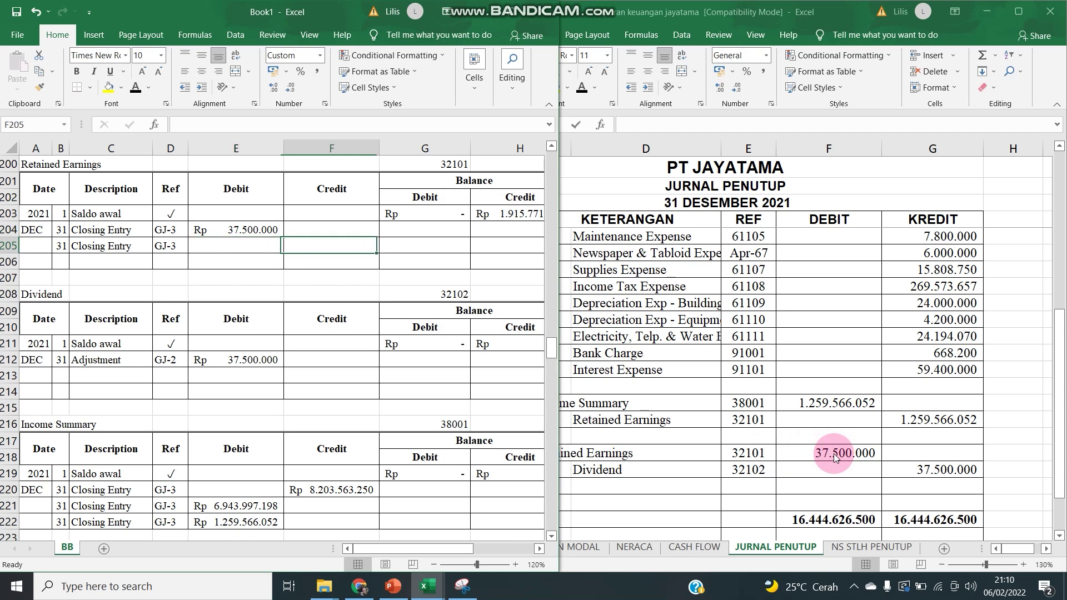
text(=)
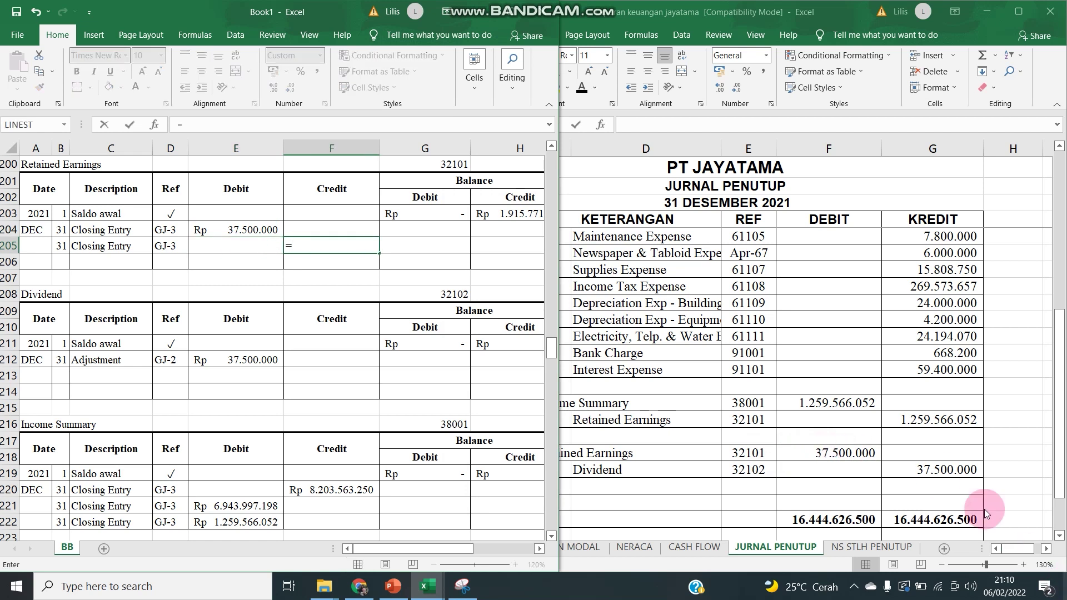
click(846, 403)
key(Return)
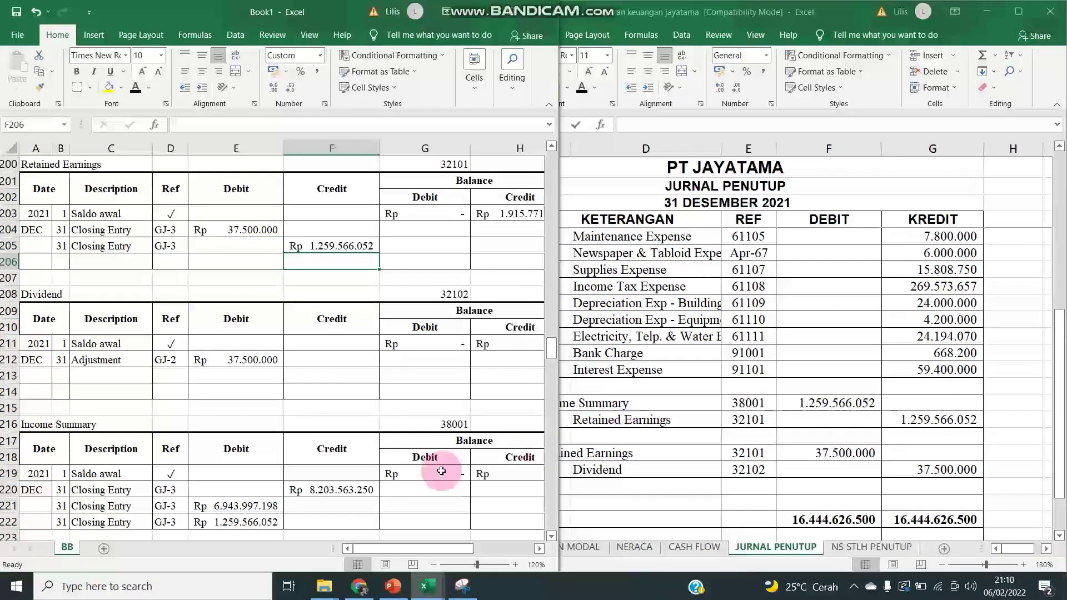
Step: Copy the 31 Closing Entry GJ-3 cells from row 205 into row 213 of the Dividend ledger
drag(62, 246, 163, 247)
key(ctrl+c)
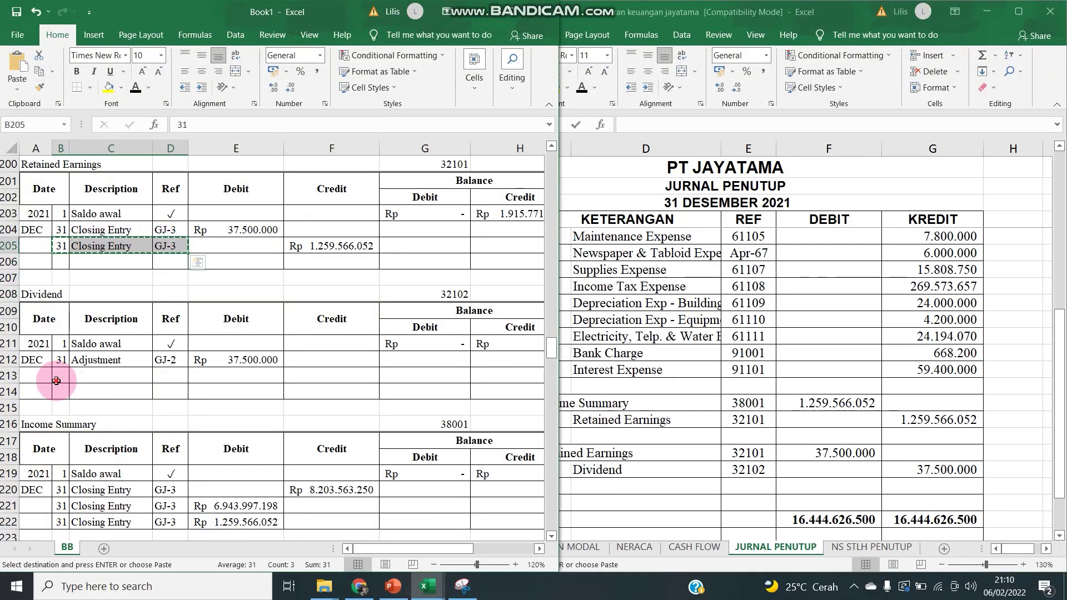
click(61, 375)
key(ctrl+v)
Step: Link the Dividend credit in F213 to the 37.500.000 Dividend credit in G35 of JURNAL PENUTUP
click(350, 378)
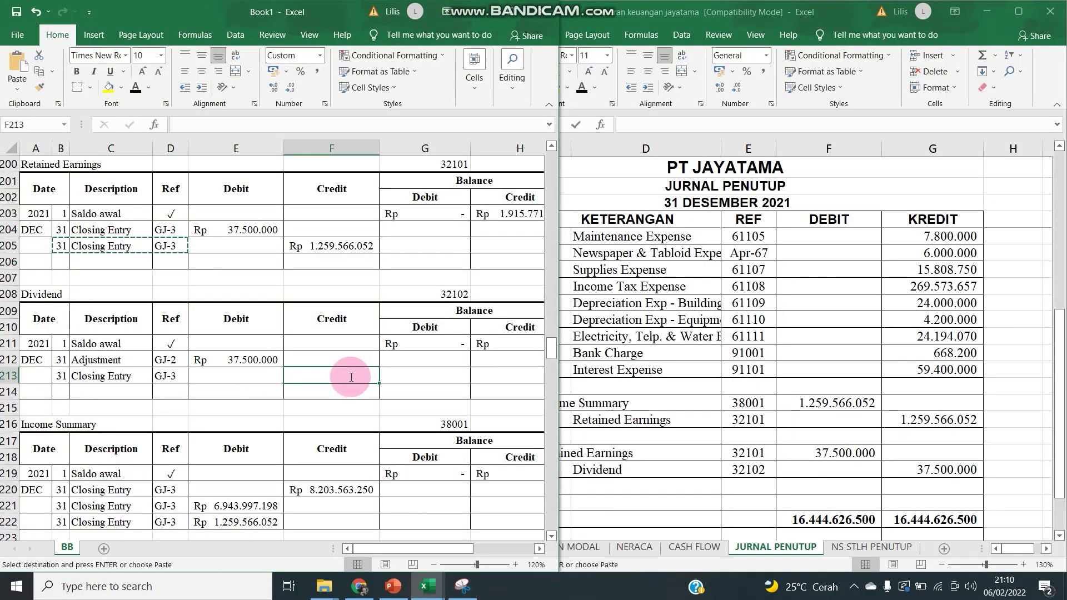
text(=)
click(895, 471)
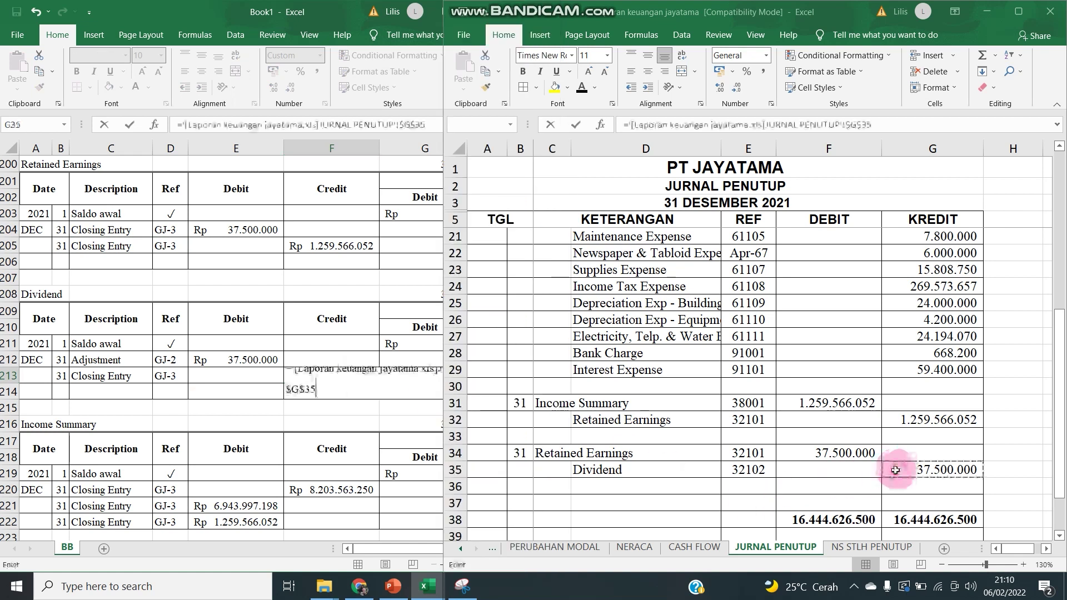
key(Return)
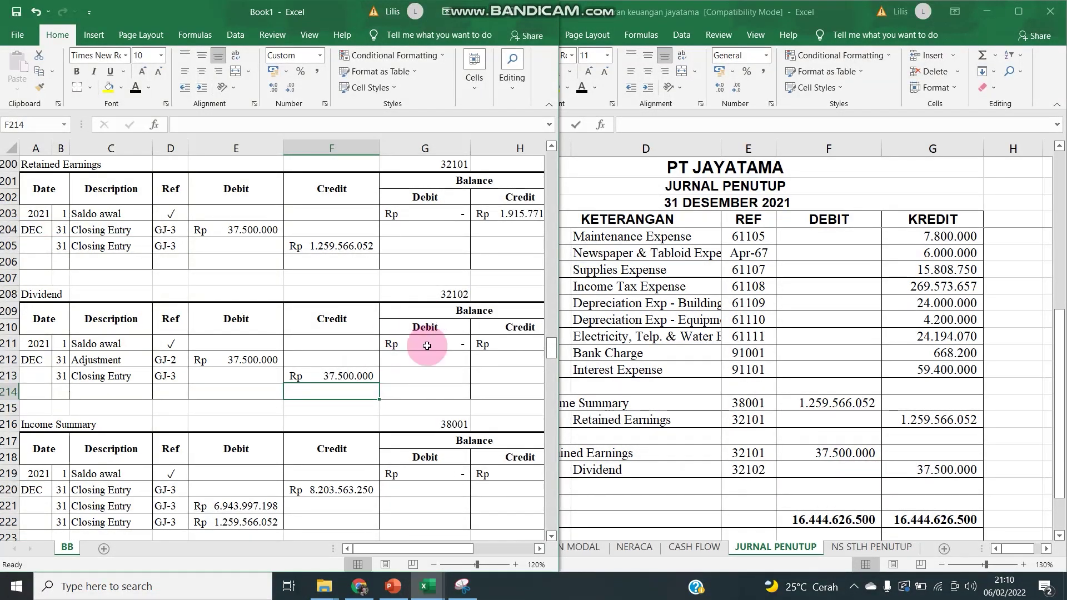
Step: Calculate the Dividend debit balance in G213 with the formula =E212-F213
click(420, 392)
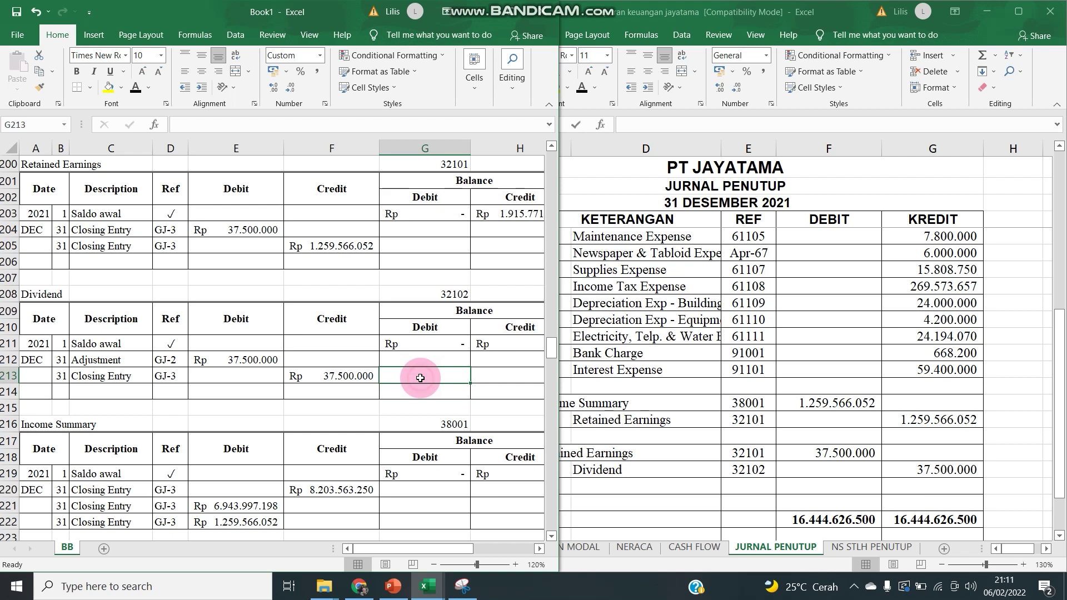
text(=)
key(Left)
key(Up)
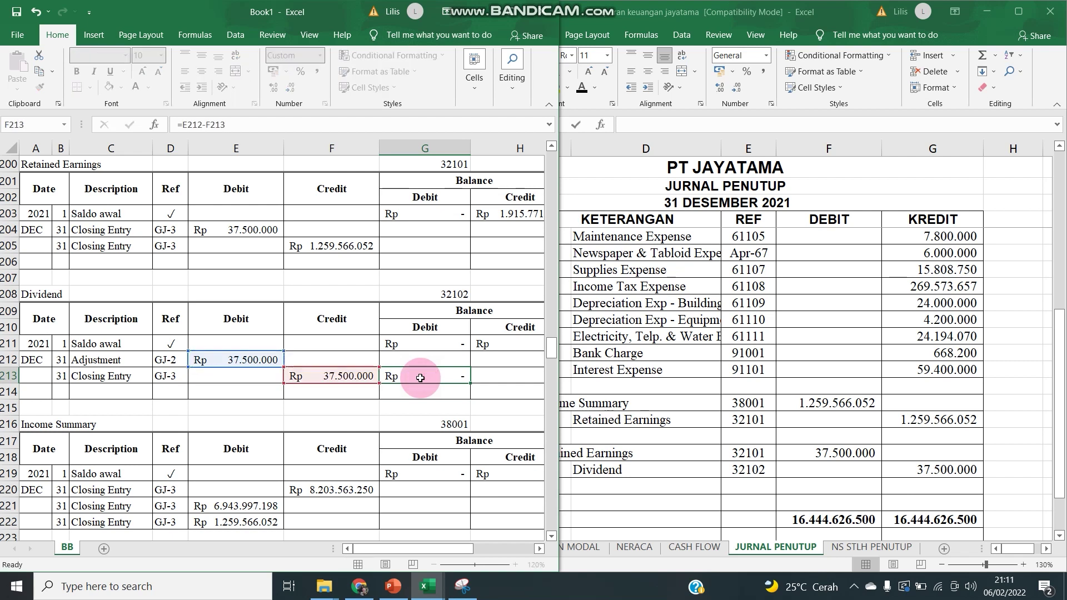
key(Return)
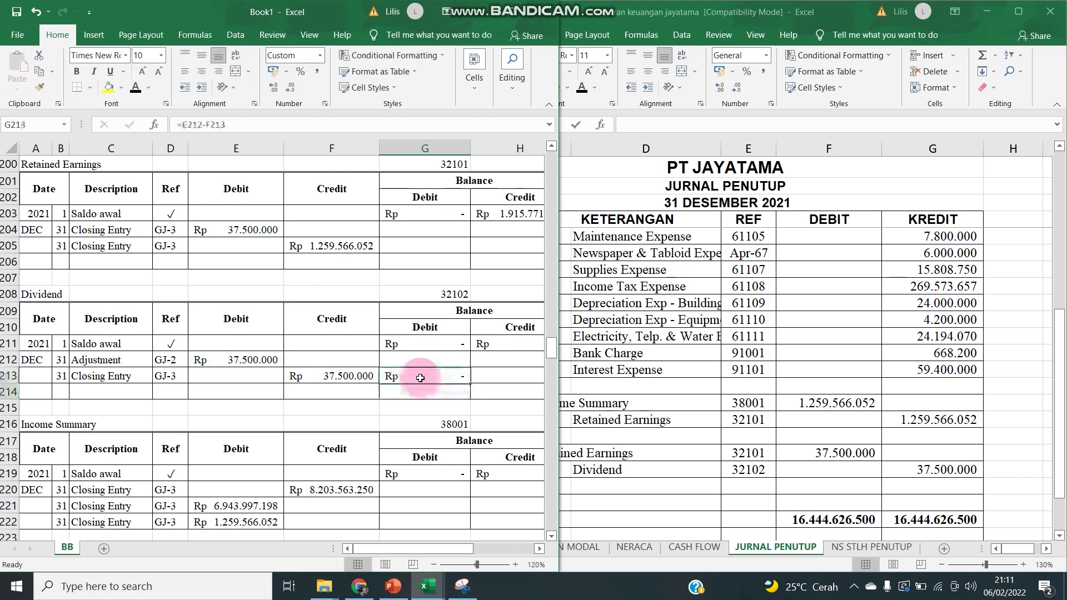
Step: Open the NS STLH PENUTUP sheet and view the post-closing balances down to Retained Earnings
click(859, 547)
click(858, 547)
scroll(756, 495, down, 4)
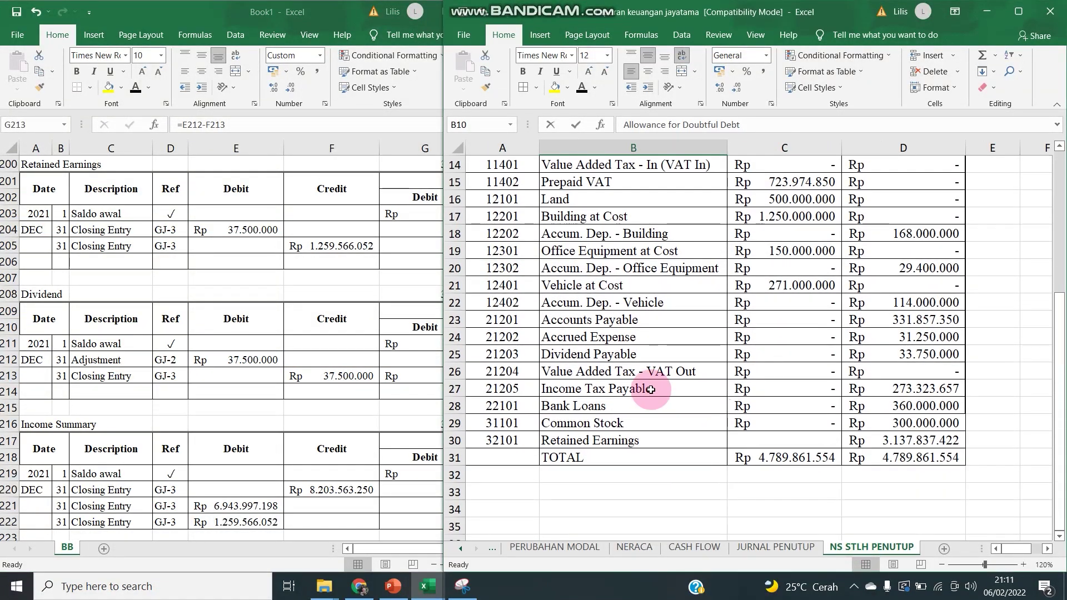
Step: Calculate the Dividend debit balance in G212 with =E212-F212, and check the formula in G213
click(247, 342)
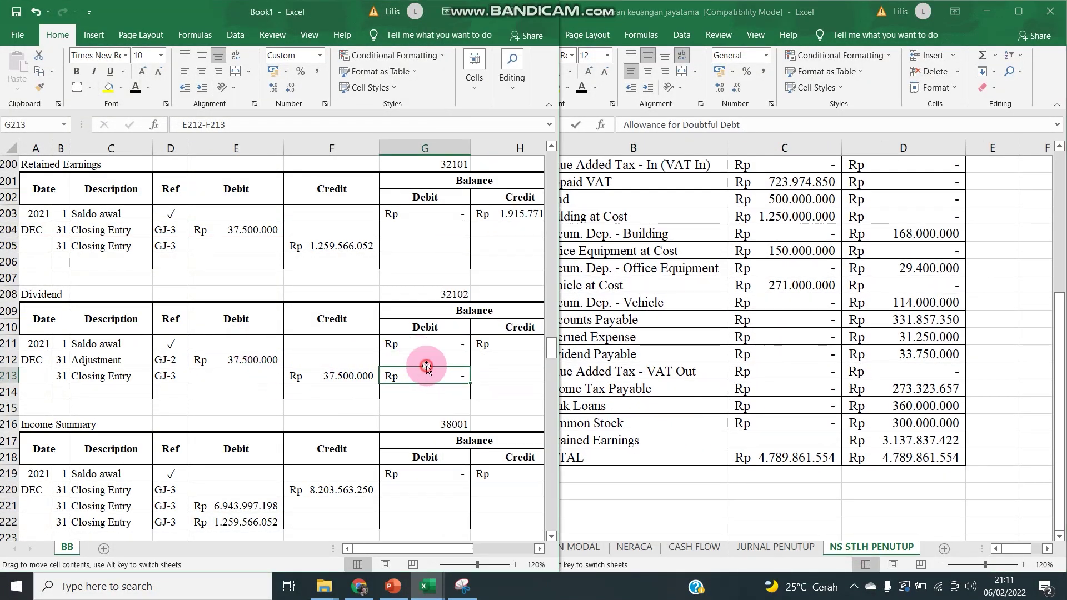
drag(469, 384, 448, 358)
double_click(447, 358)
key(Escape)
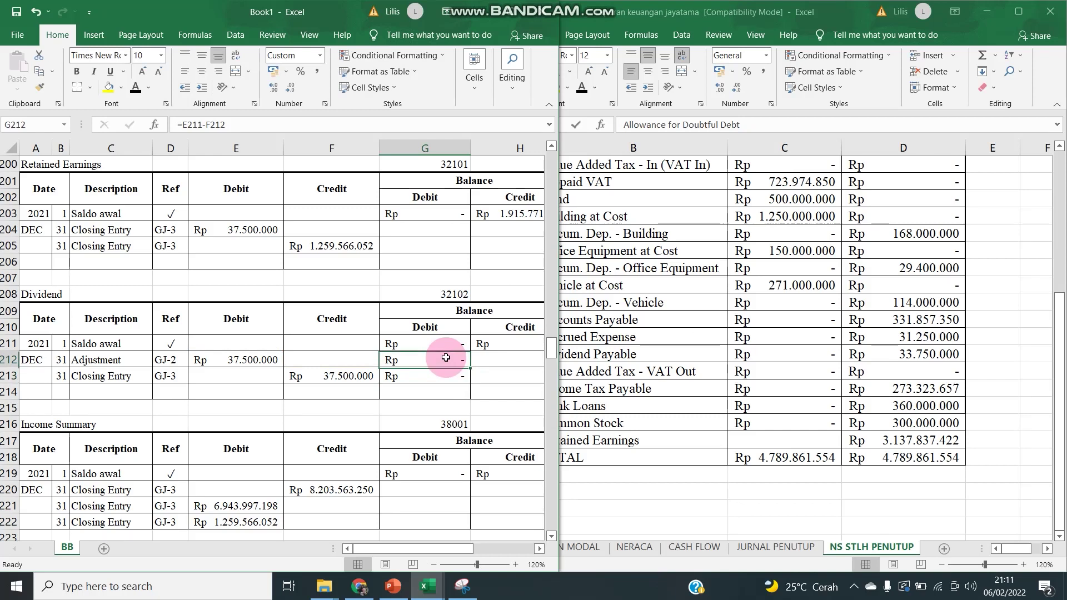
text(=E212-F212)
key(Return)
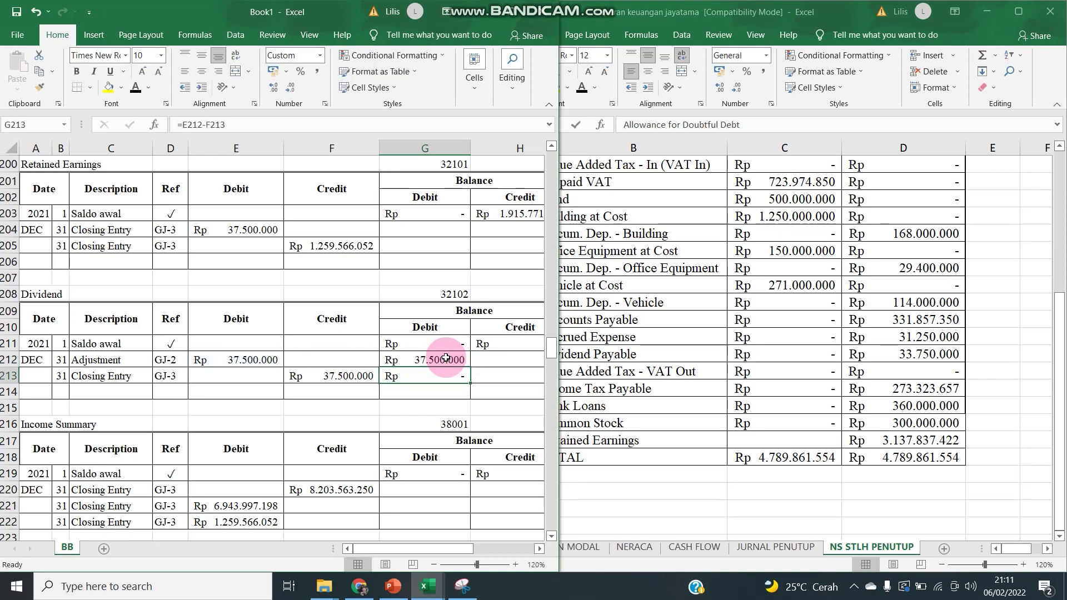
double_click(442, 376)
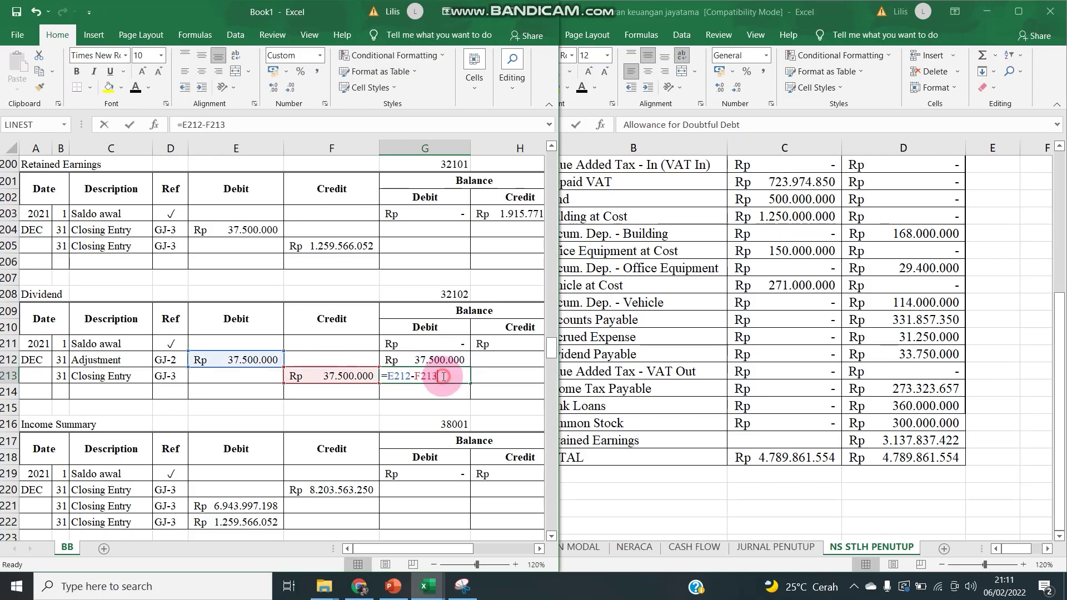
key(Return)
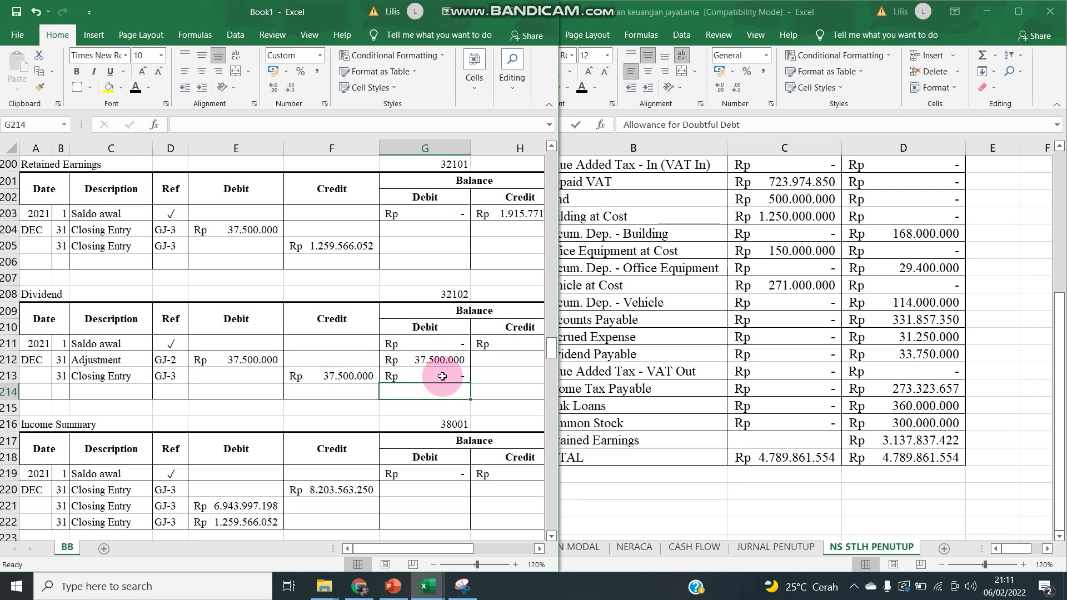
Step: Calculate the Retained Earnings credit balance in H204 with =H203+F204-E204 and fill the formula down to H205
scroll(442, 377, up, 2)
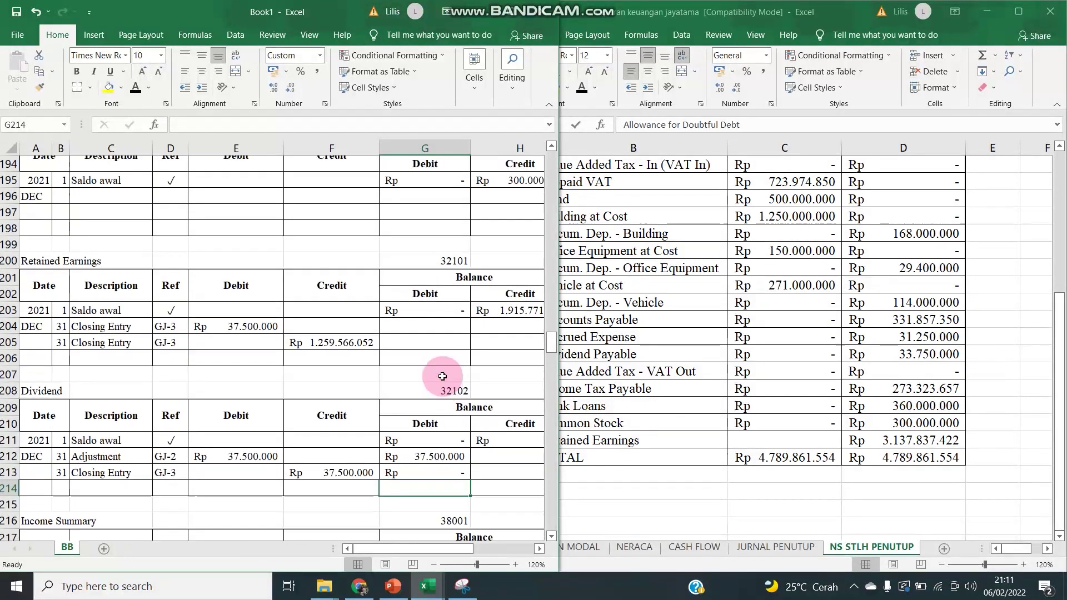
click(502, 328)
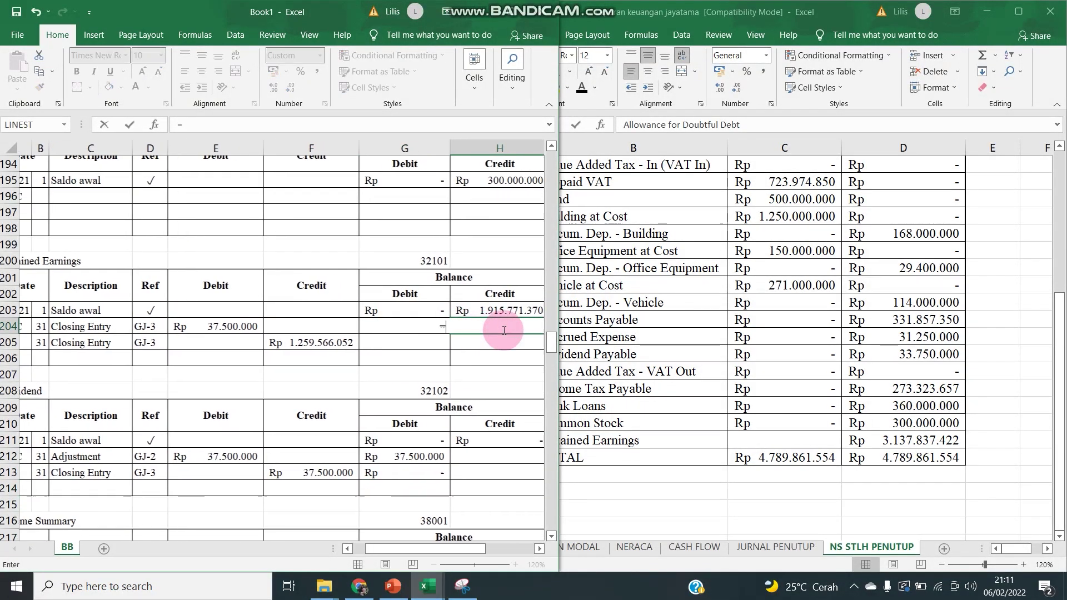
text(=)
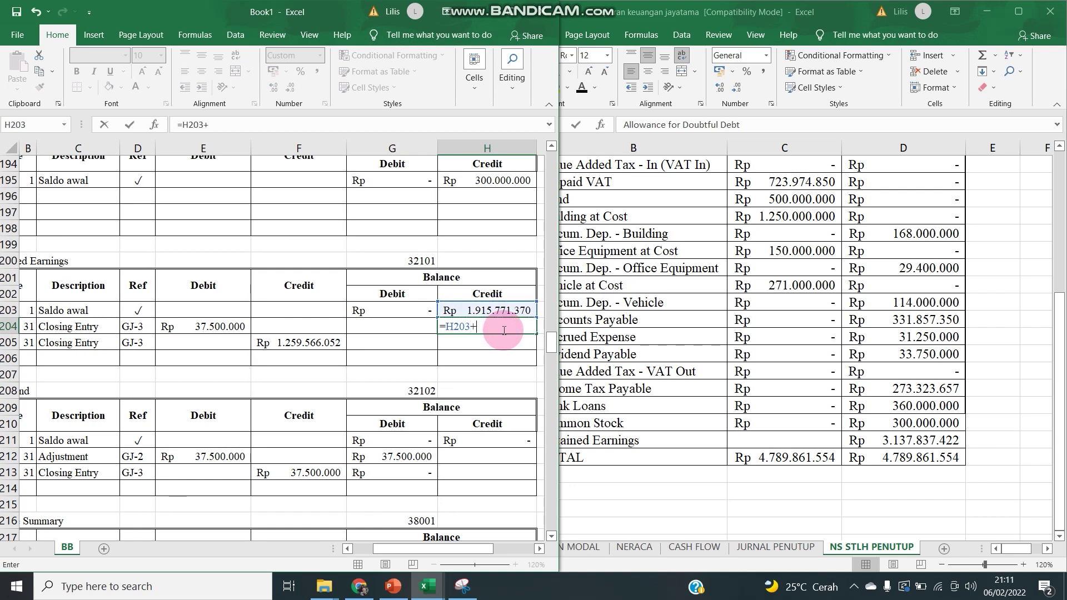
key(Left)
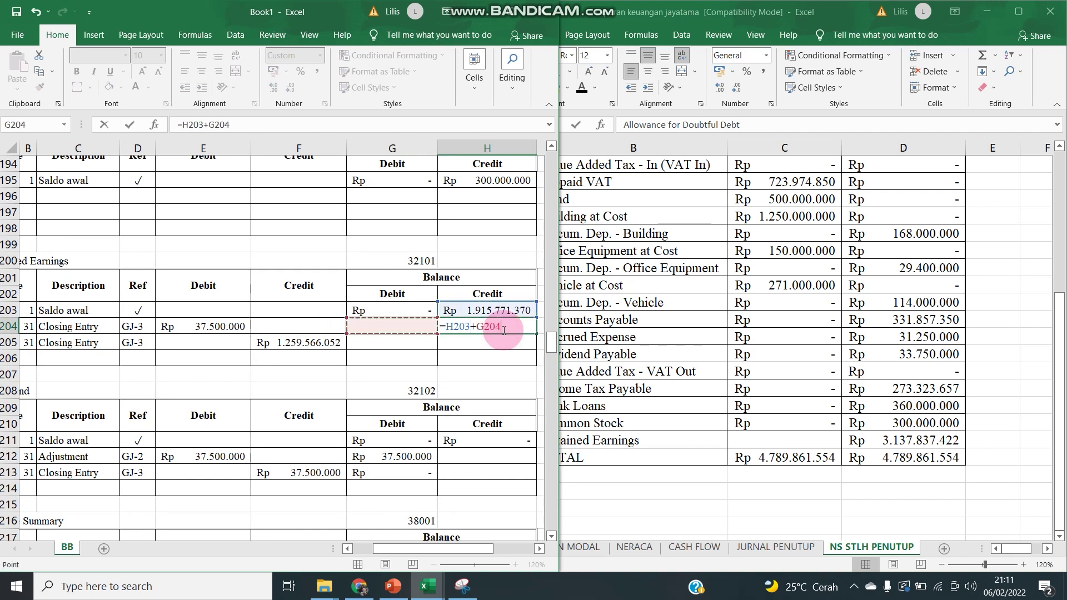
key(Left)
key(Left)
key(Left)
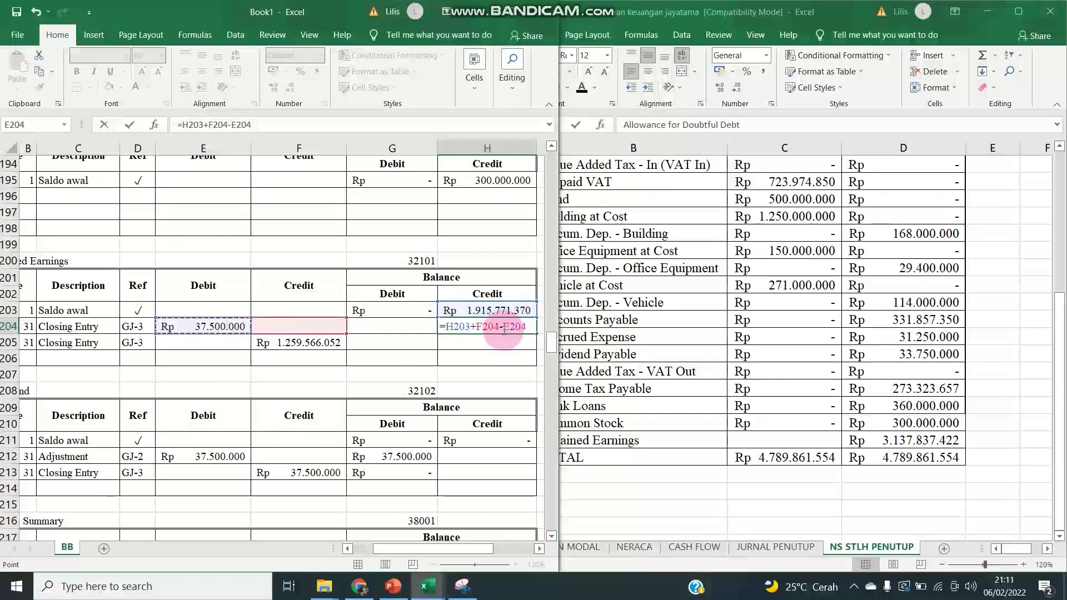
key(Return)
click(495, 325)
drag(535, 340, 535, 350)
Step: Compare the Retained Earnings balance in H205 with the Retained Earnings credit in NS STLH PENUTUP, and review the ledger's row 205
click(909, 439)
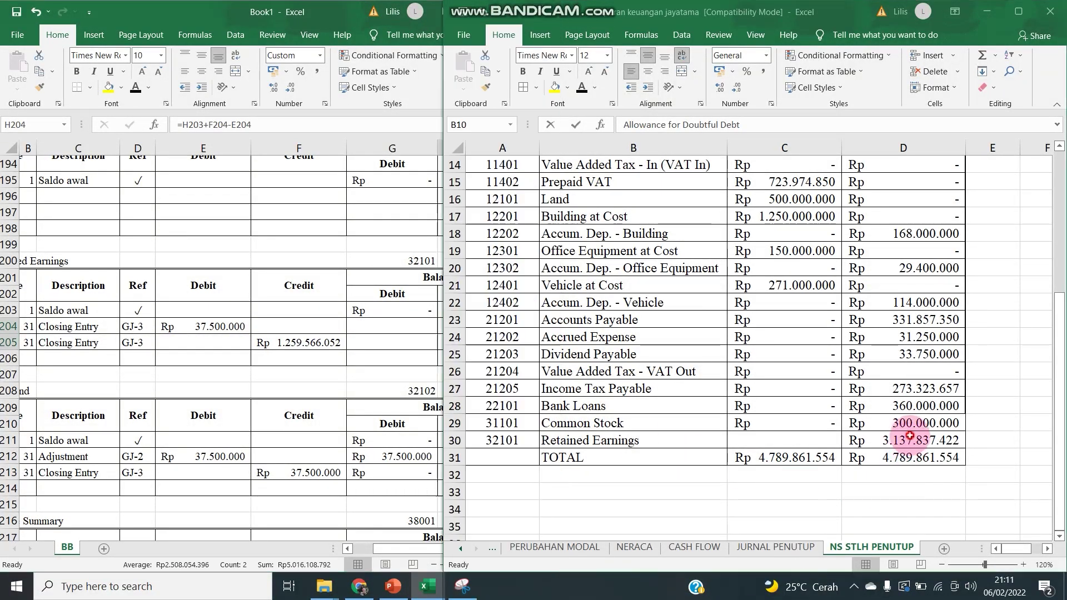
click(371, 379)
click(887, 445)
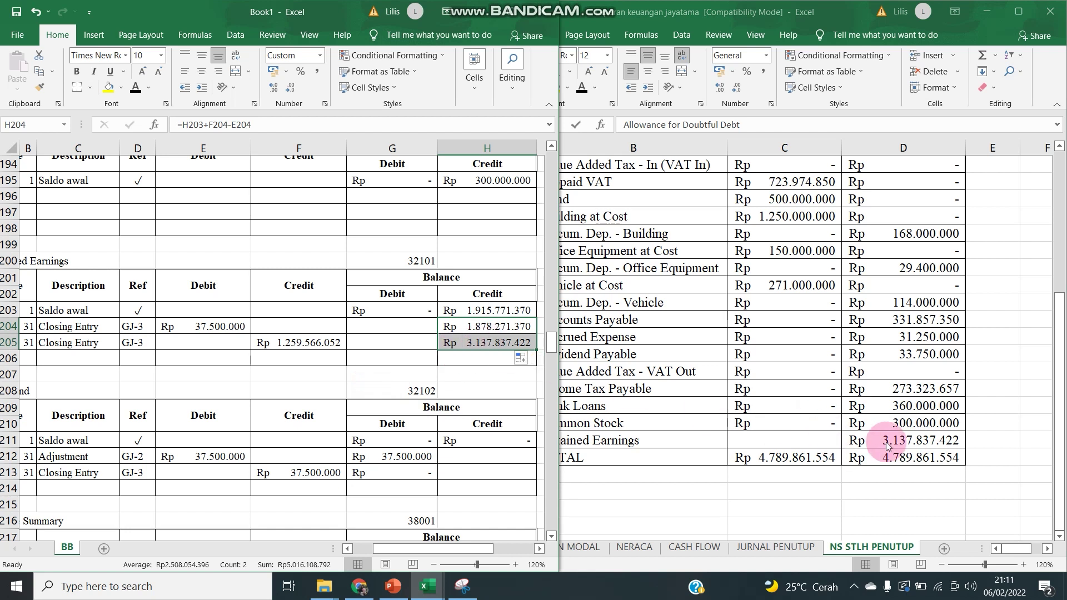
click(352, 337)
click(474, 343)
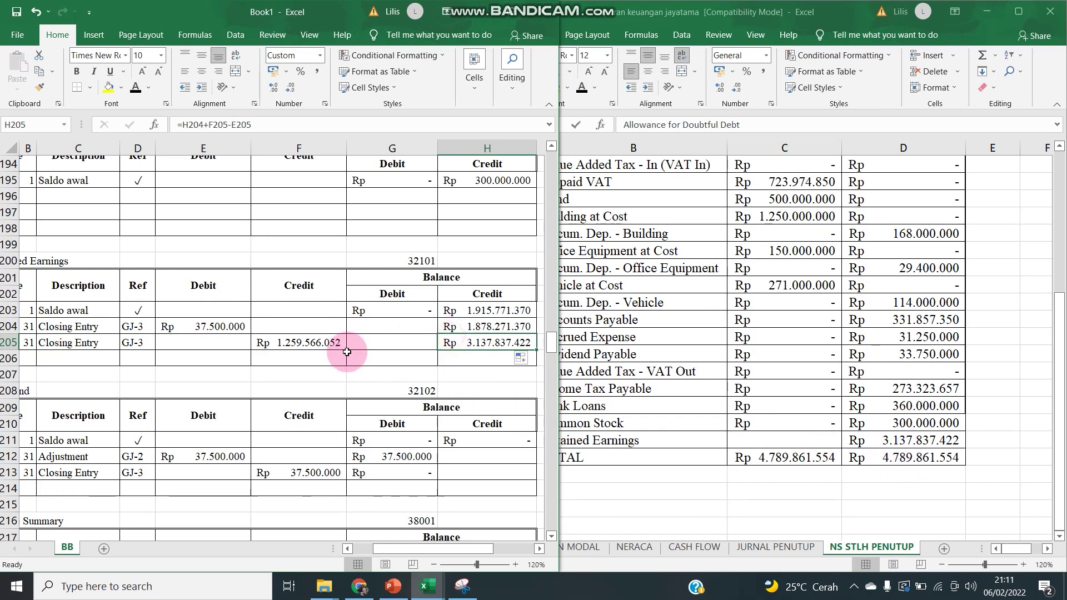
click(235, 349)
key(Left)
key(Left)
key(Left)
key(Left)
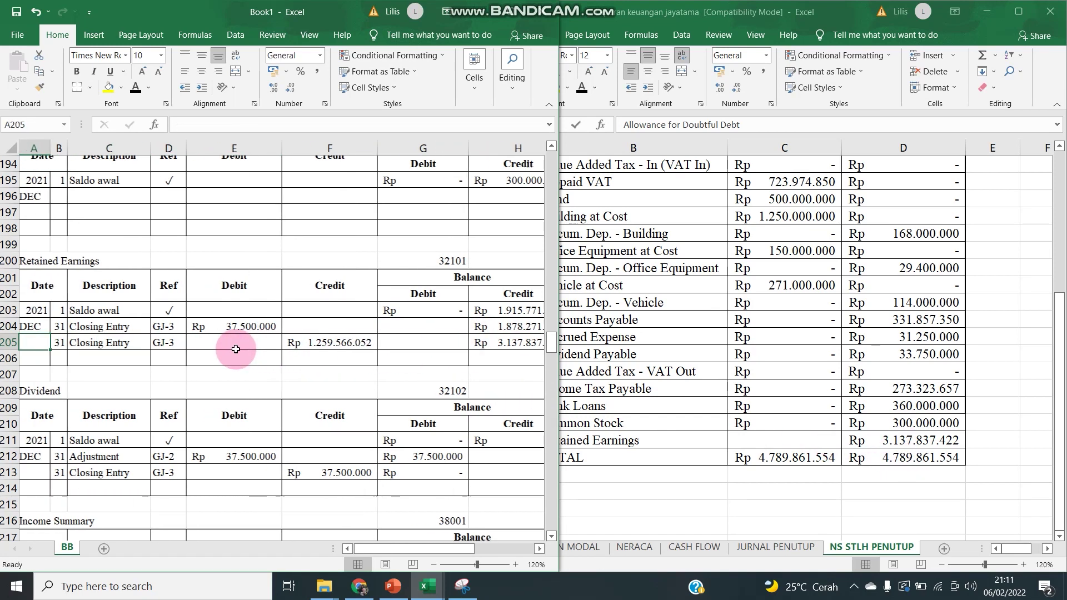
Step: Highlight rows 31 to 36 of JURNAL PENUTUP in yellow to mark the posted Retained Earnings and Dividend entries
click(717, 528)
click(775, 547)
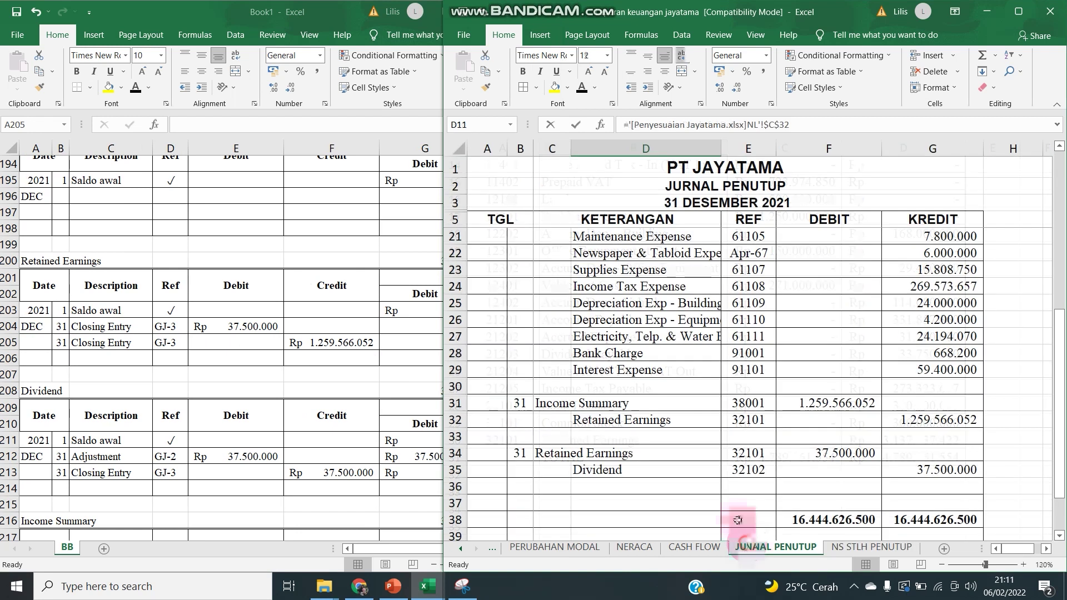
drag(454, 404, 454, 487)
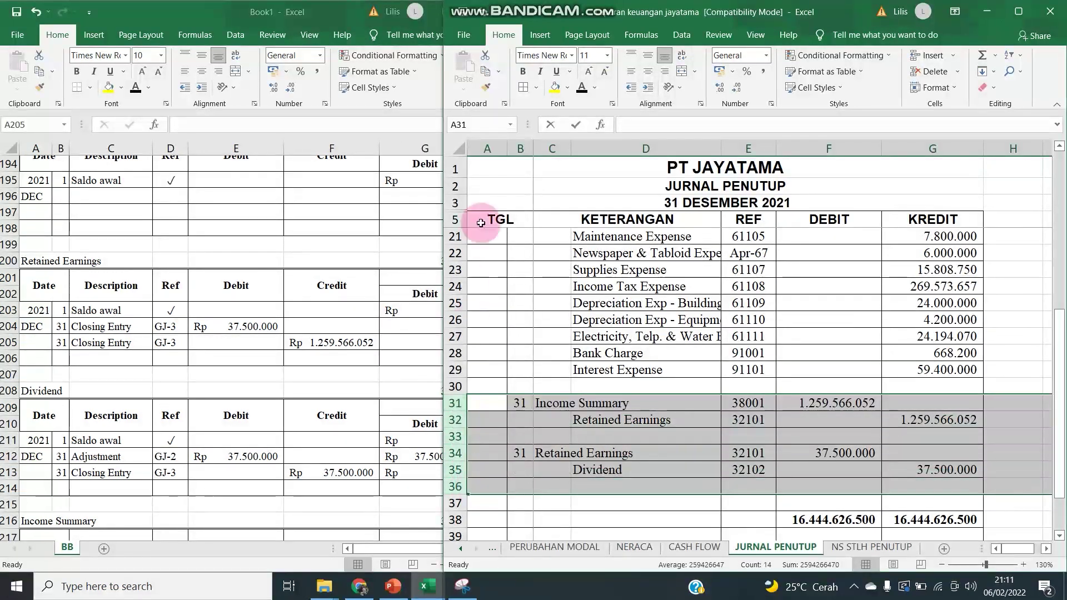
click(554, 88)
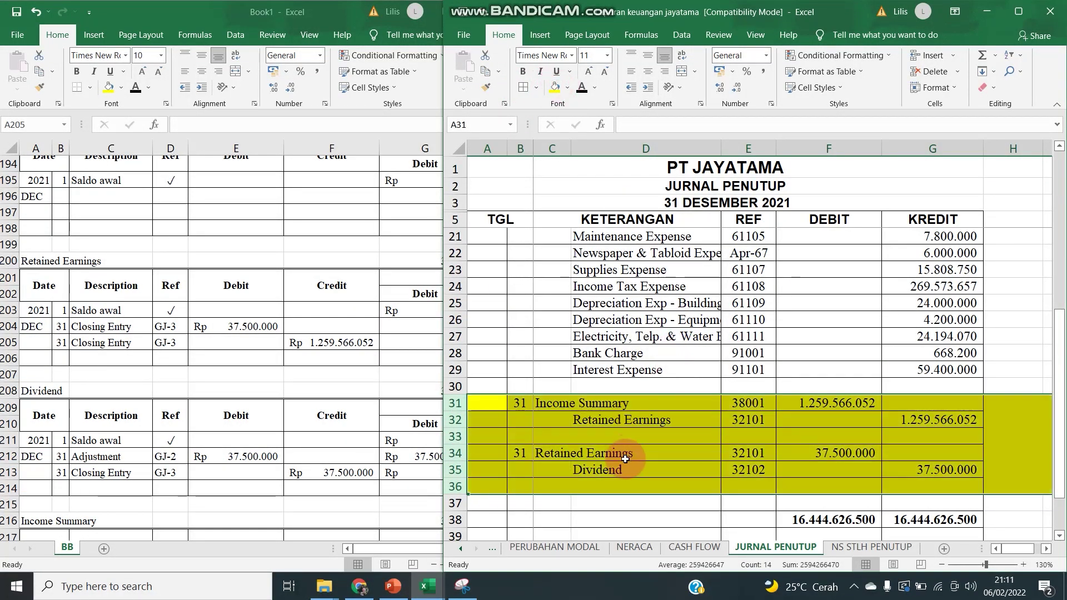
Step: Highlight the Income Summary account name in C13 of JURNAL PENUTUP in yellow
scroll(625, 444, up, 5)
click(555, 353)
click(554, 88)
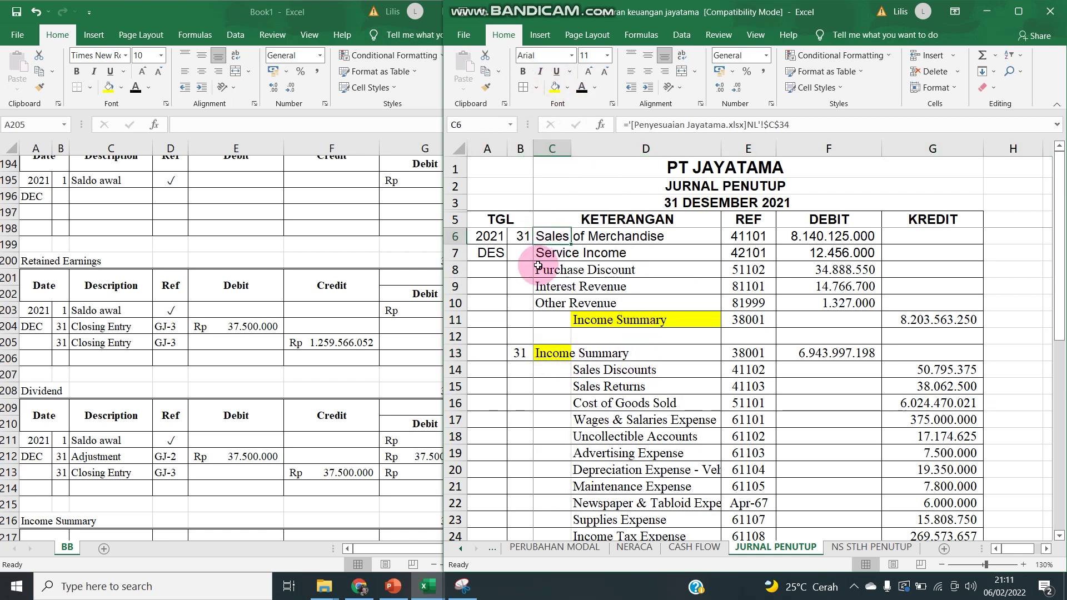
Step: Enter 31 as the day in B237 of Sales of Merchandise and copy the Closing Entry labels from B222:D222
click(143, 374)
scroll(145, 406, down, 1)
scroll(145, 406, down, 6)
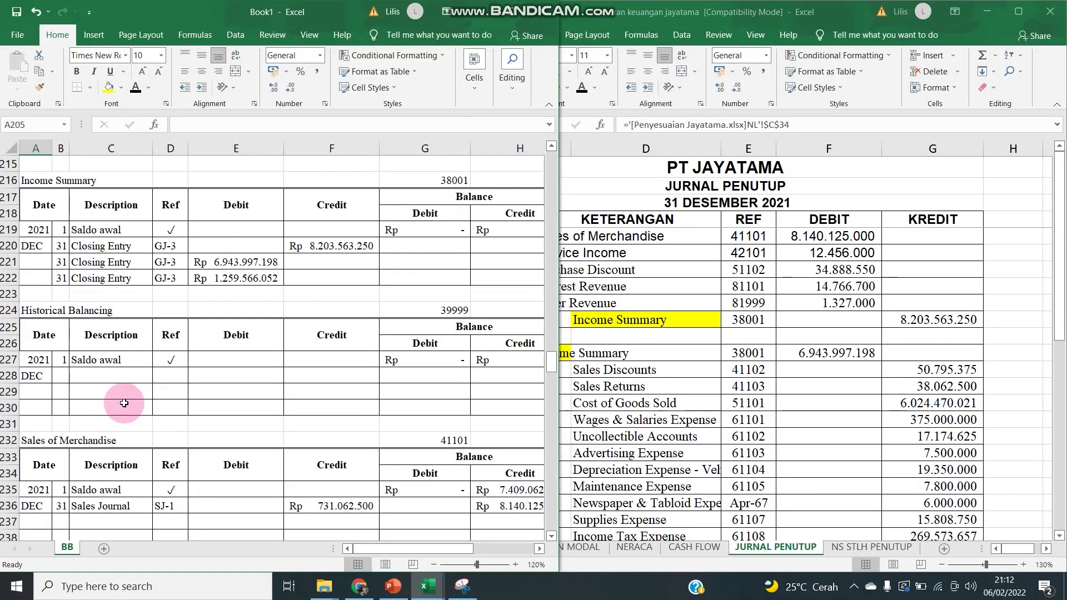
scroll(124, 403, down, 2)
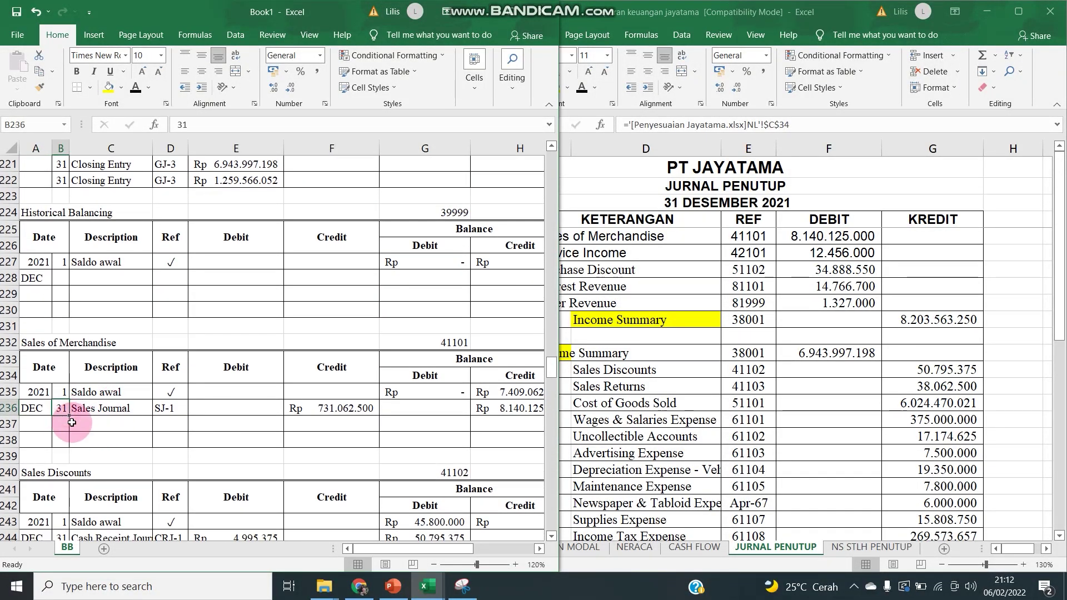
text(31)
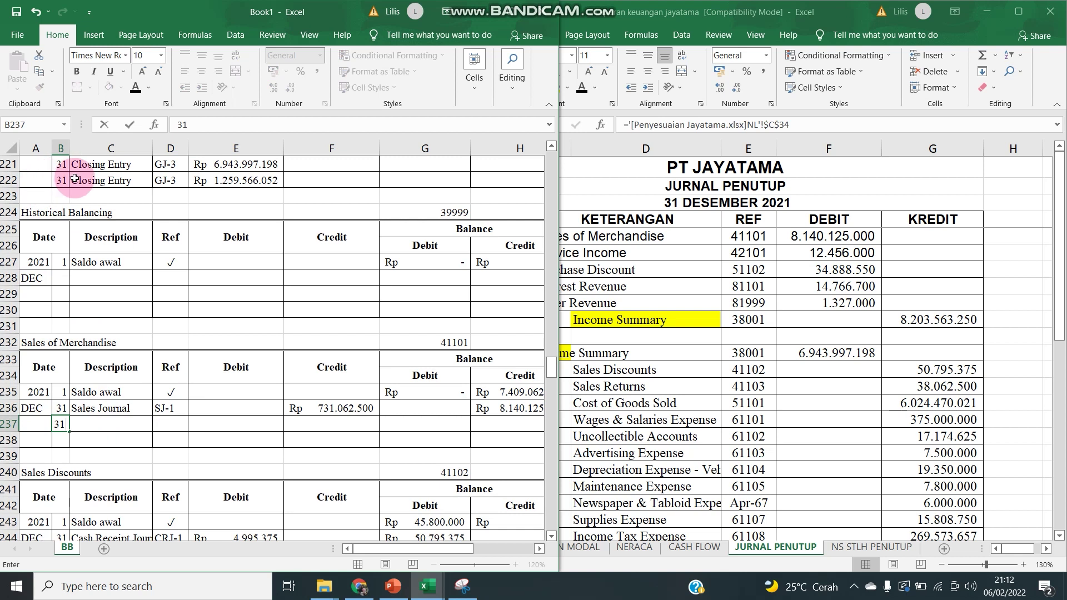
click(74, 179)
drag(58, 187, 171, 186)
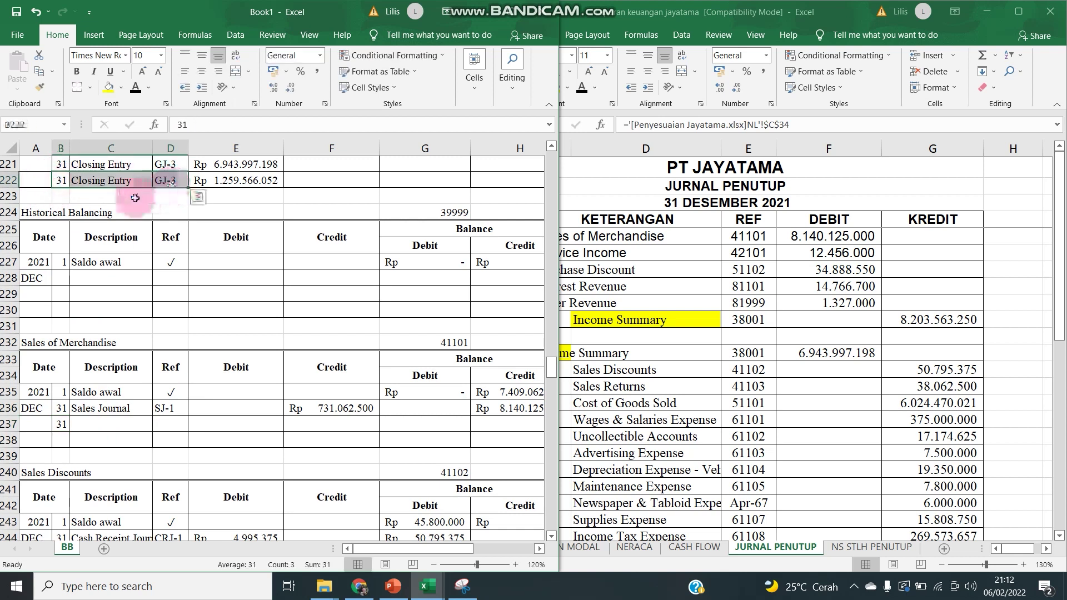
key(ctrl+c)
click(77, 425)
key(ctrl+v)
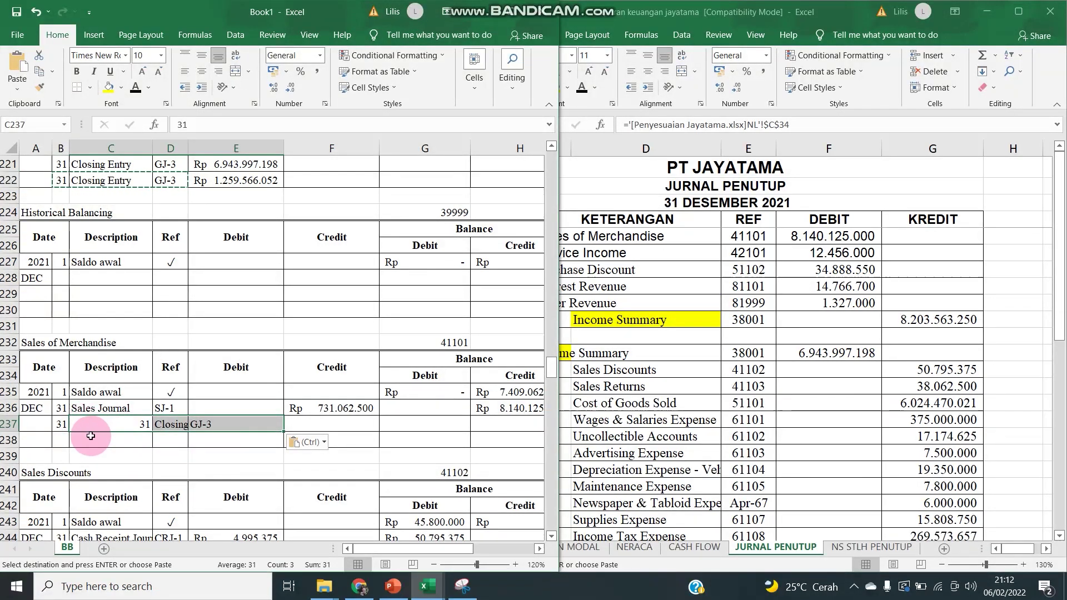
key(ctrl+z)
Step: Paste the Closing Entry labels into B237:D237 and link the debit in E237 to the Sales of Merchandise debit in F6 of JURNAL PENUTUP
click(61, 425)
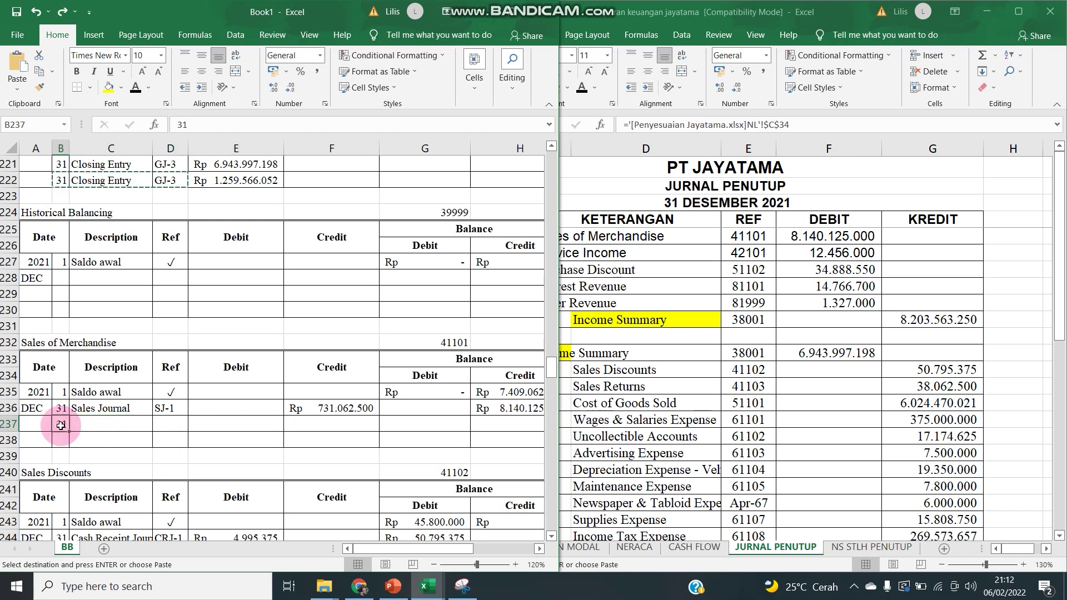
key(ctrl+v)
click(233, 424)
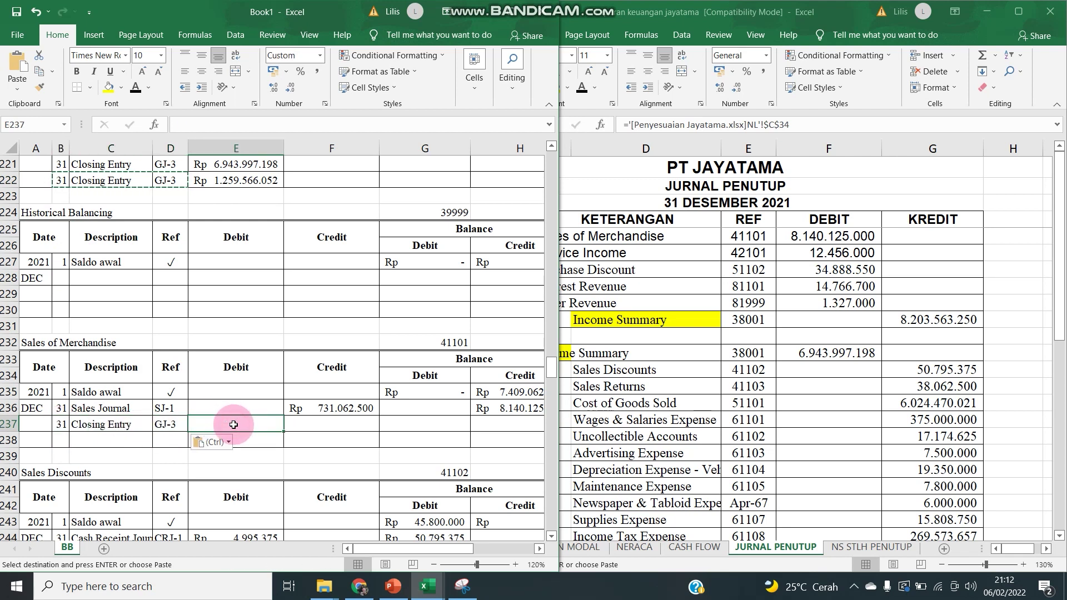
text(=)
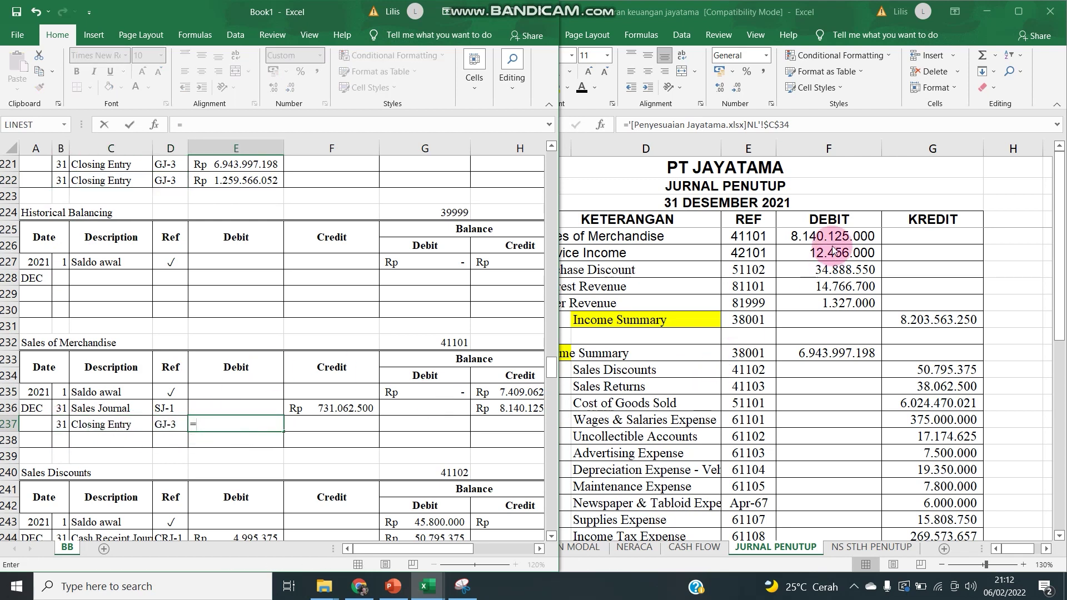
click(816, 235)
key(Return)
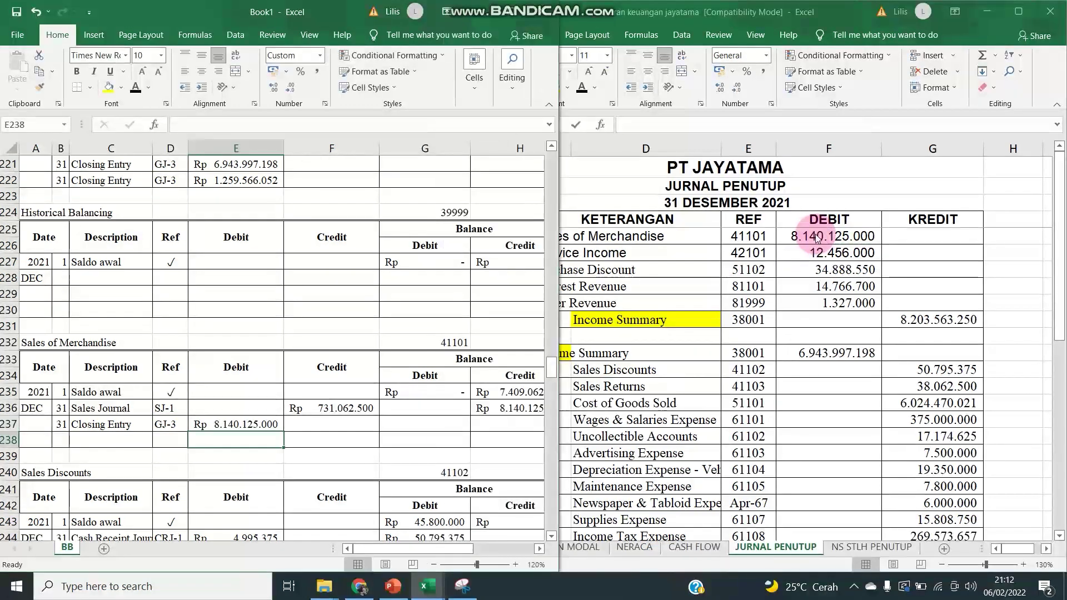
Step: Calculate the Sales of Merchandise credit balance in H237 with =H236-E237
key(Up)
key(Right)
key(Right)
key(Right)
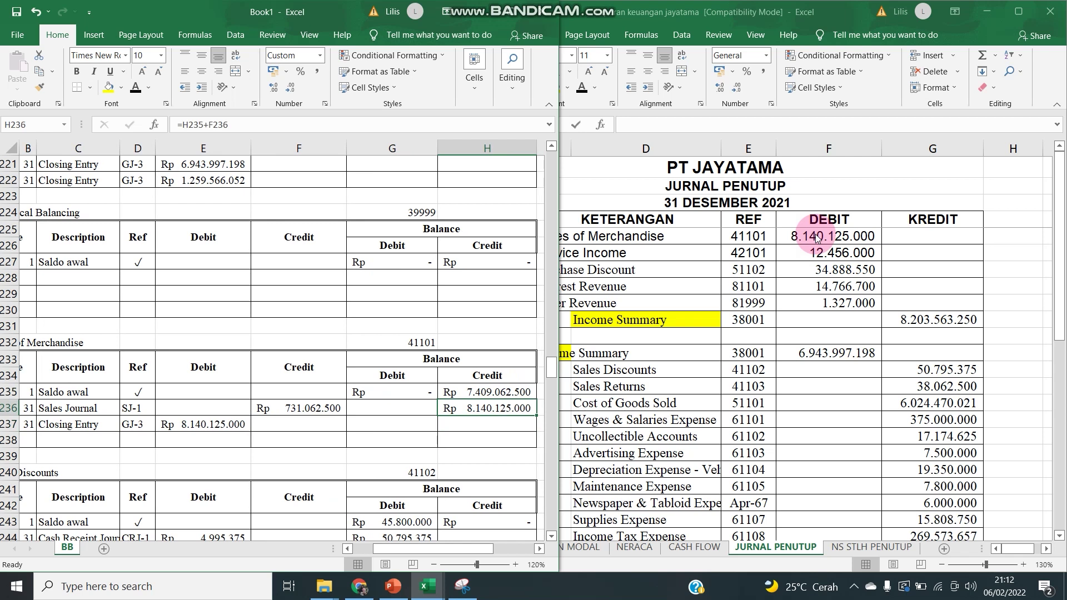
text(=)
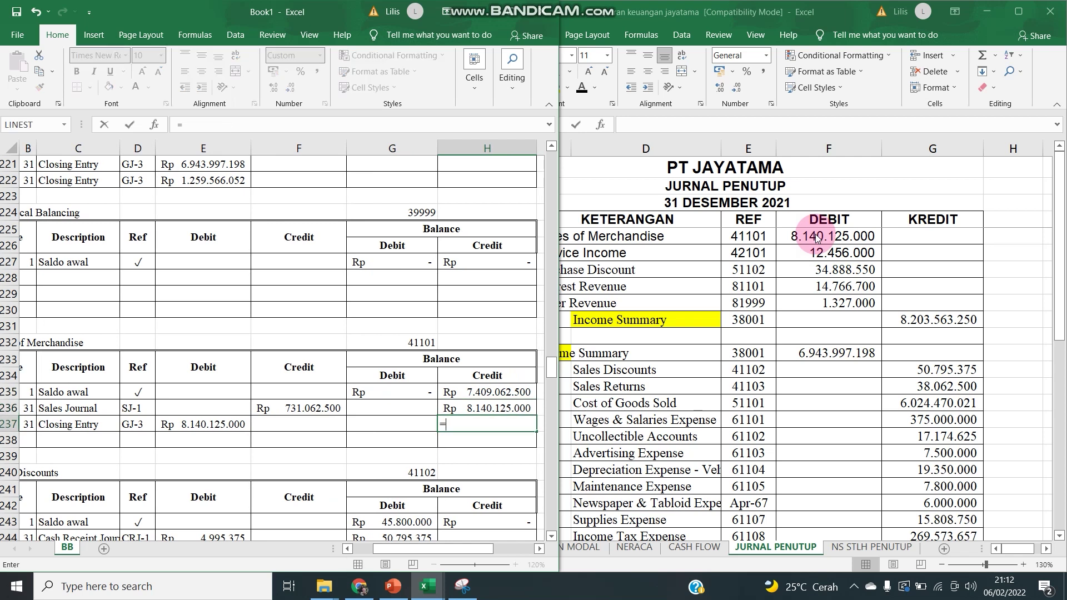
key(Left)
key(Left)
key(Left)
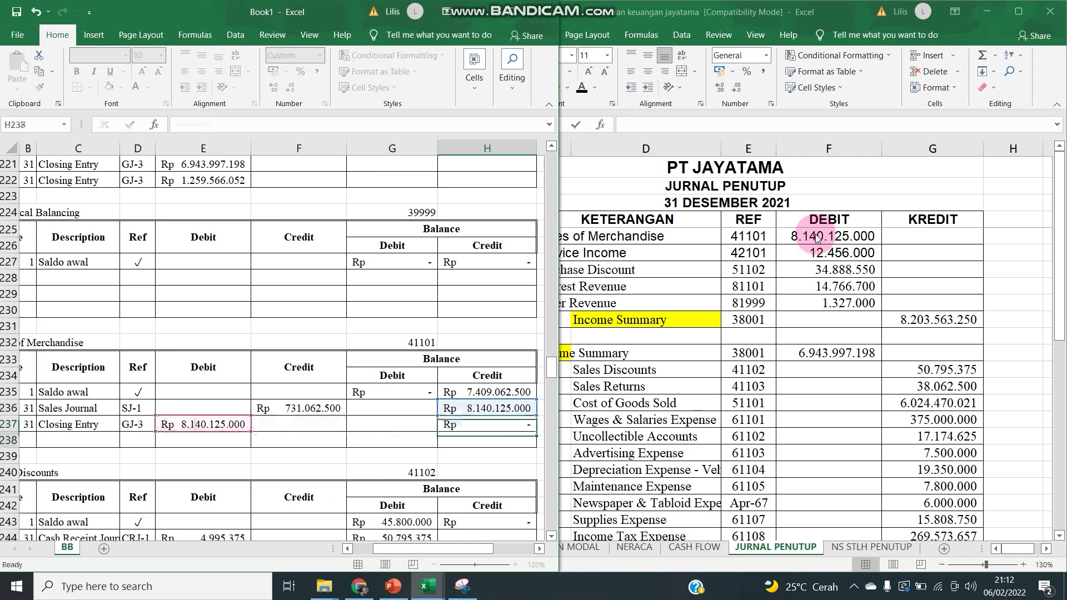
key(Return)
Step: Copy the day, Closing Entry description and GJ-3 reference from B237:D237 to B245:D245 in Sales Discounts
drag(138, 436, 168, 424)
key(ctrl+c)
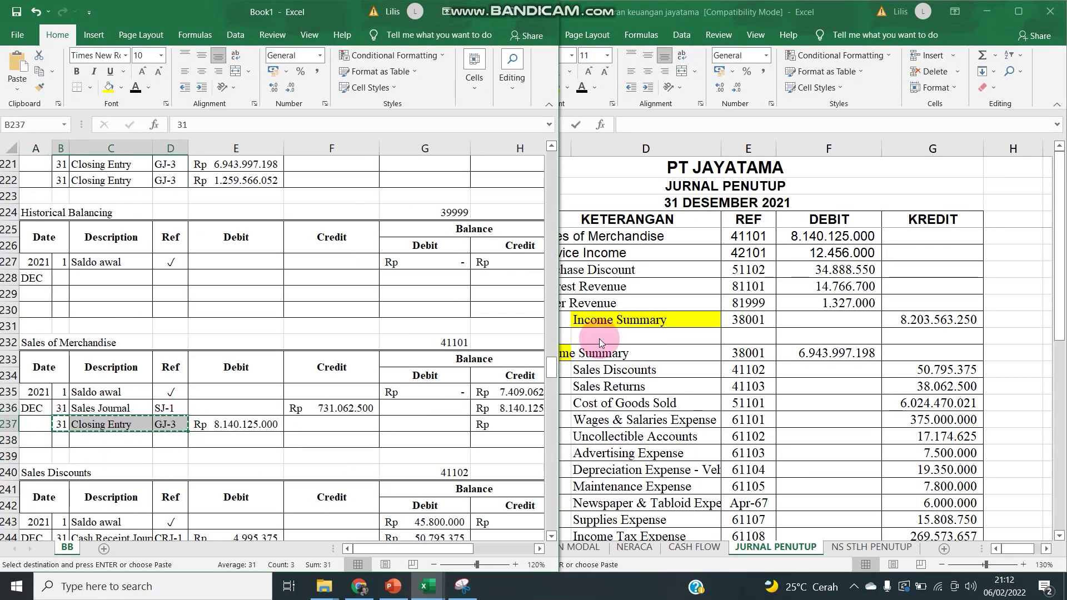
click(578, 254)
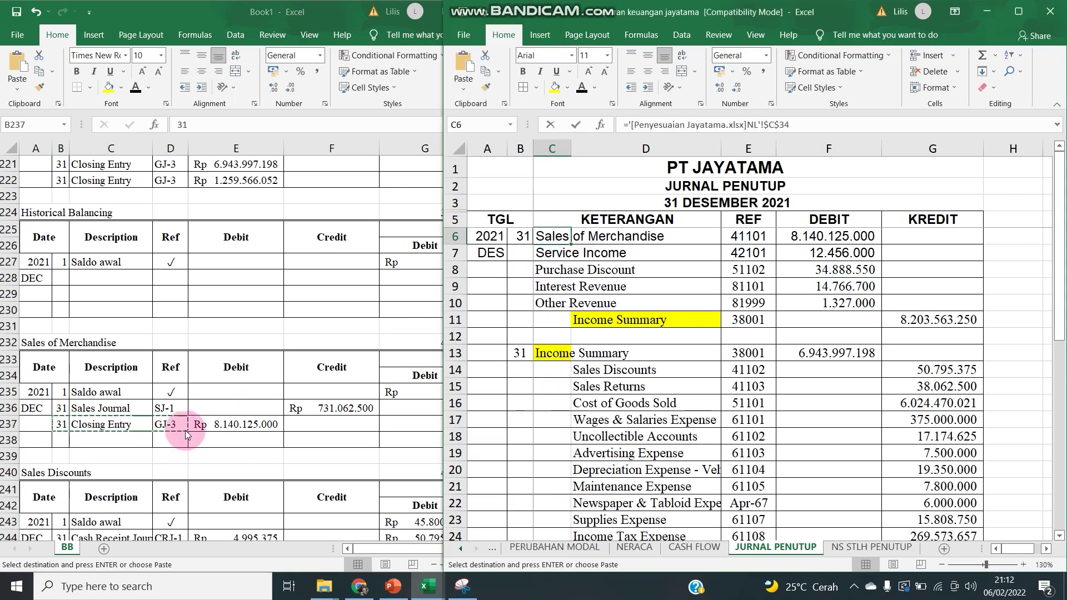
scroll(75, 461, down, 2)
click(74, 461)
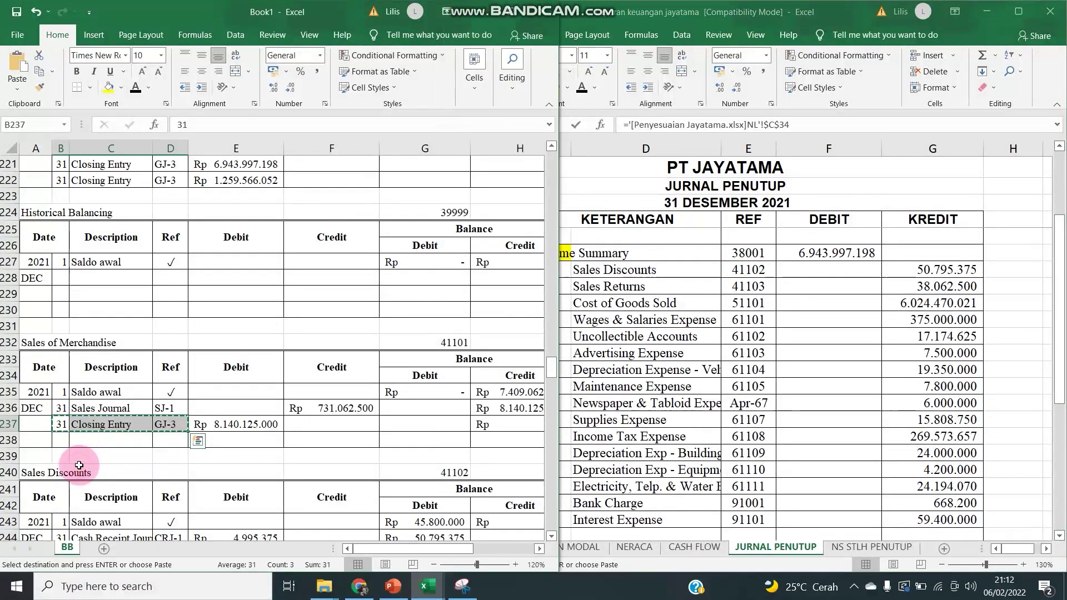
scroll(72, 455, down, 2)
click(64, 453)
key(ctrl+v)
click(298, 425)
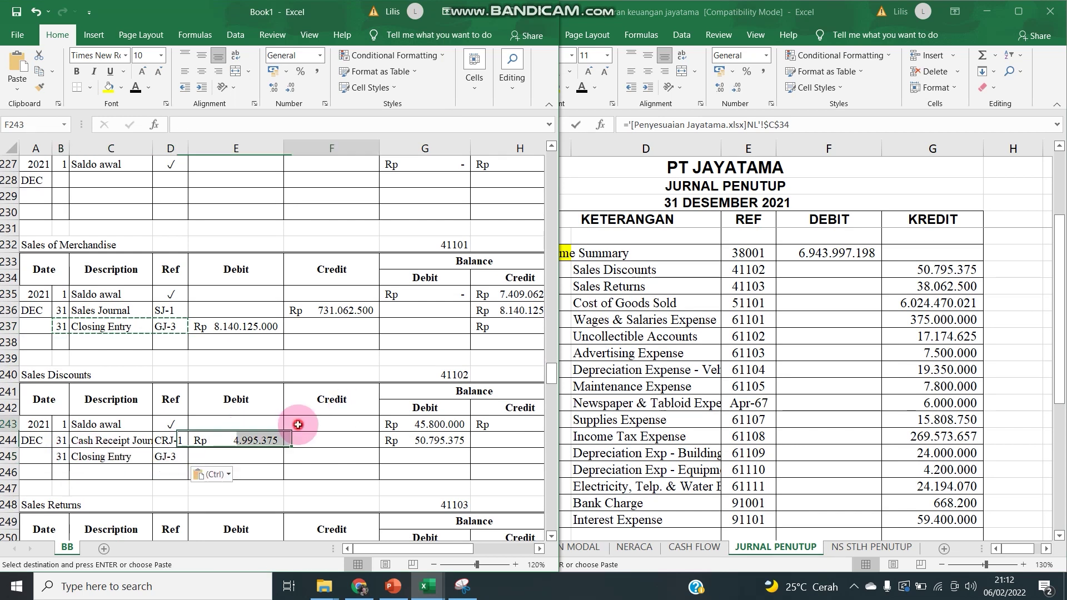
Step: Check the Sales Discounts credit in G14 of JURNAL PENUTUP and maximize the ledger workbook
click(84, 458)
click(648, 273)
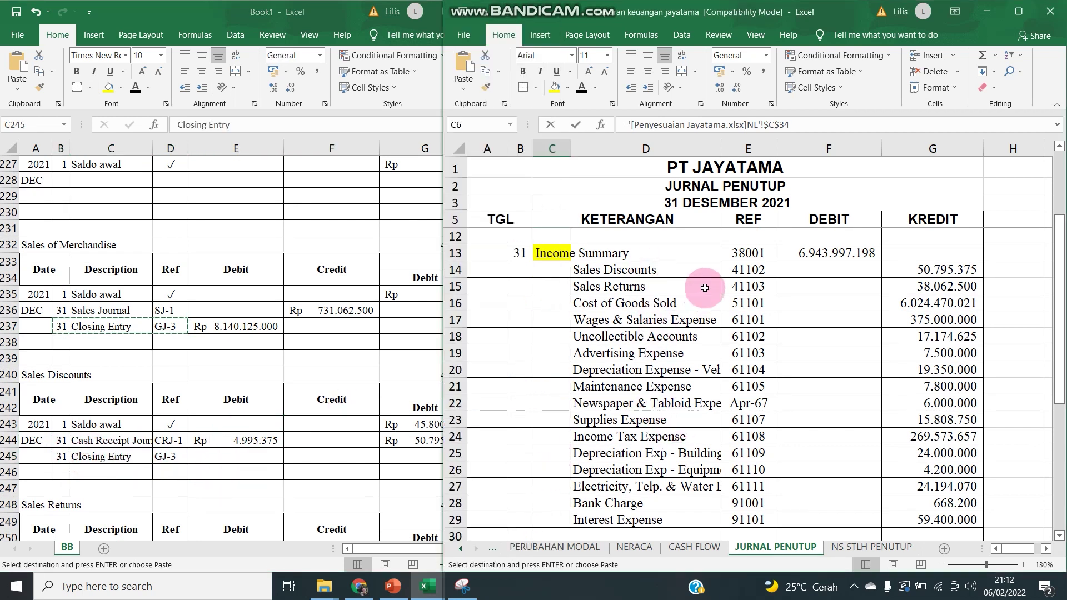
click(917, 270)
click(272, 468)
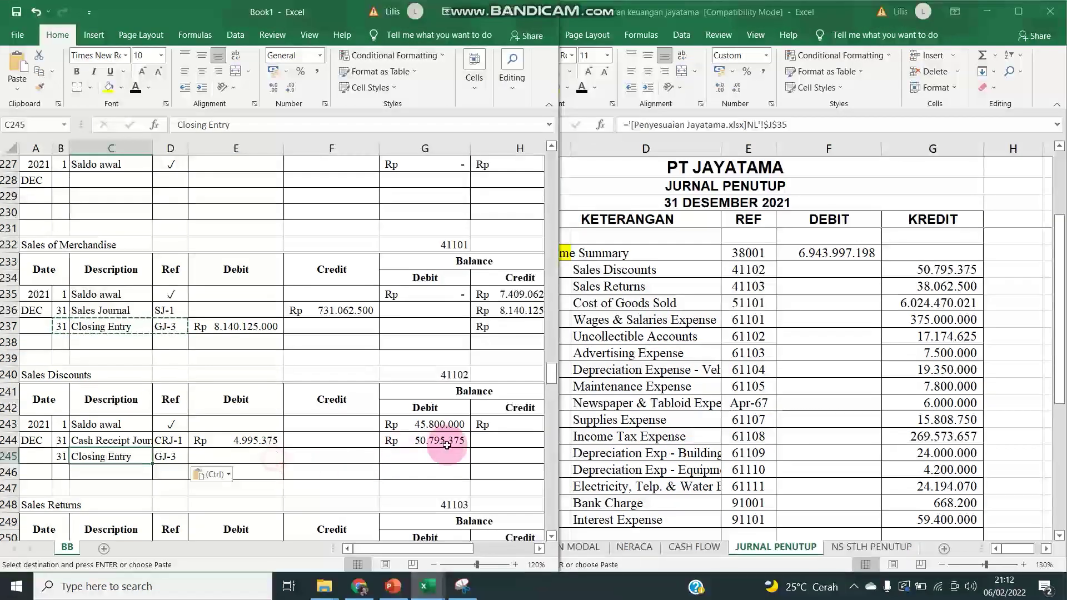
click(517, 22)
click(517, 22)
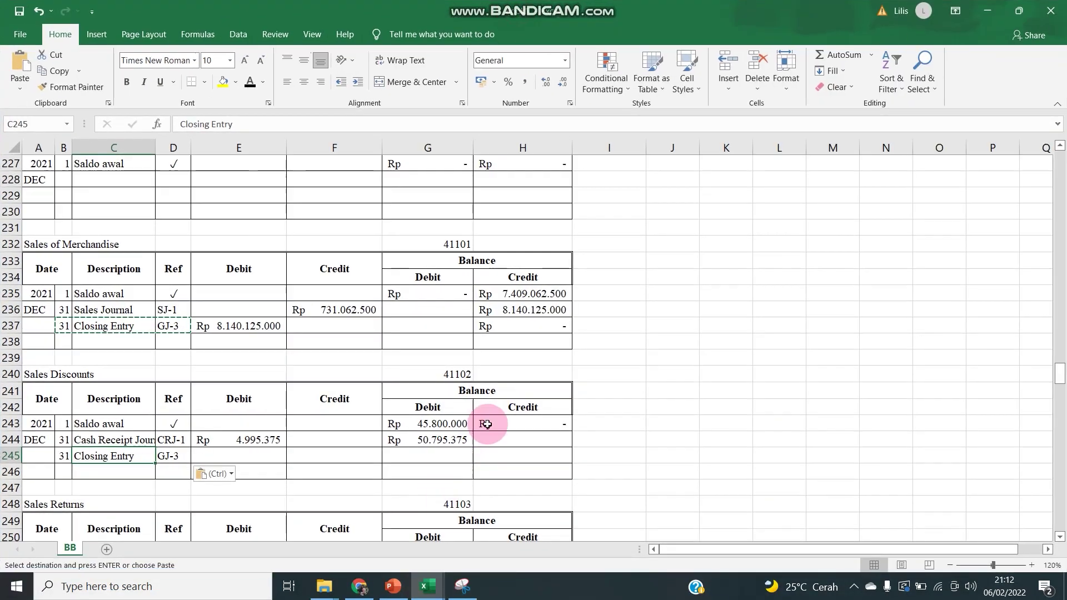
Step: Set the Sales Discounts closing credit in F245 to =G244 and calculate the debit balance in G245 with =G244-F245
click(328, 455)
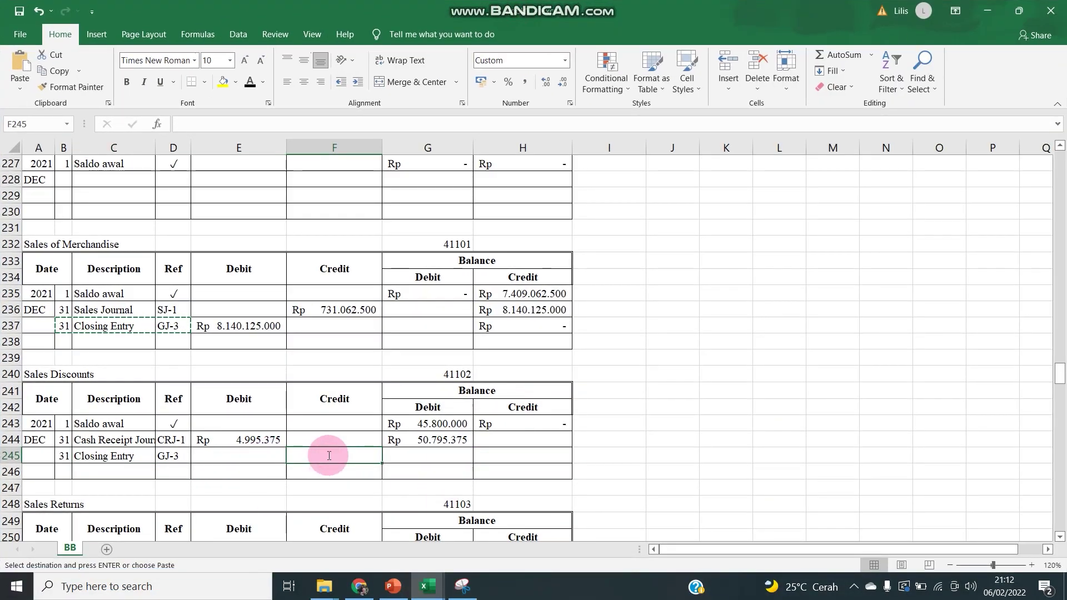
text(=)
key(Return)
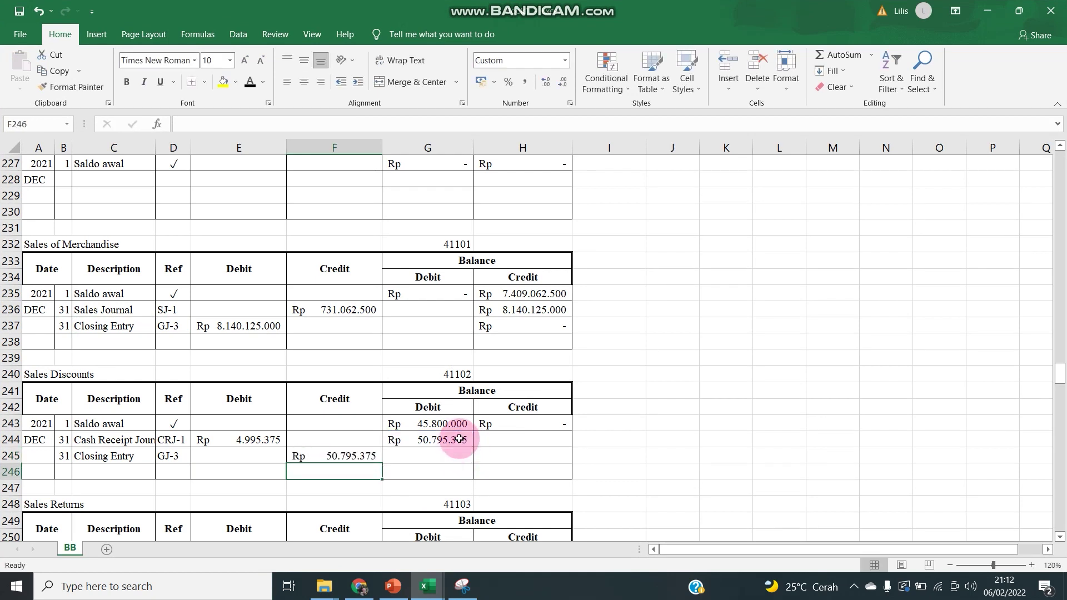
click(415, 456)
text(=)
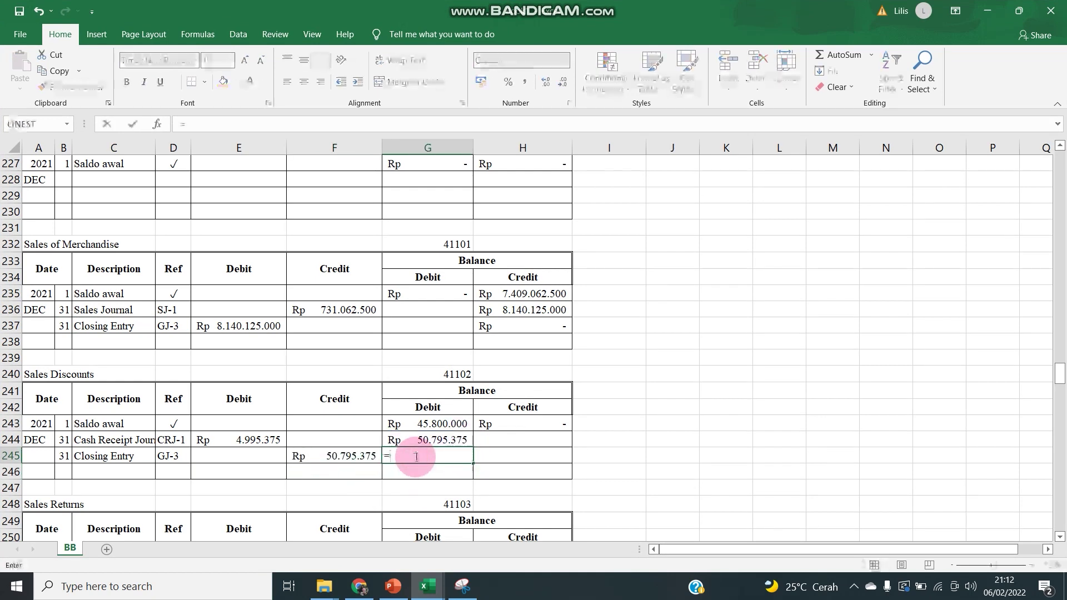
text(-)
key(Left)
key(Return)
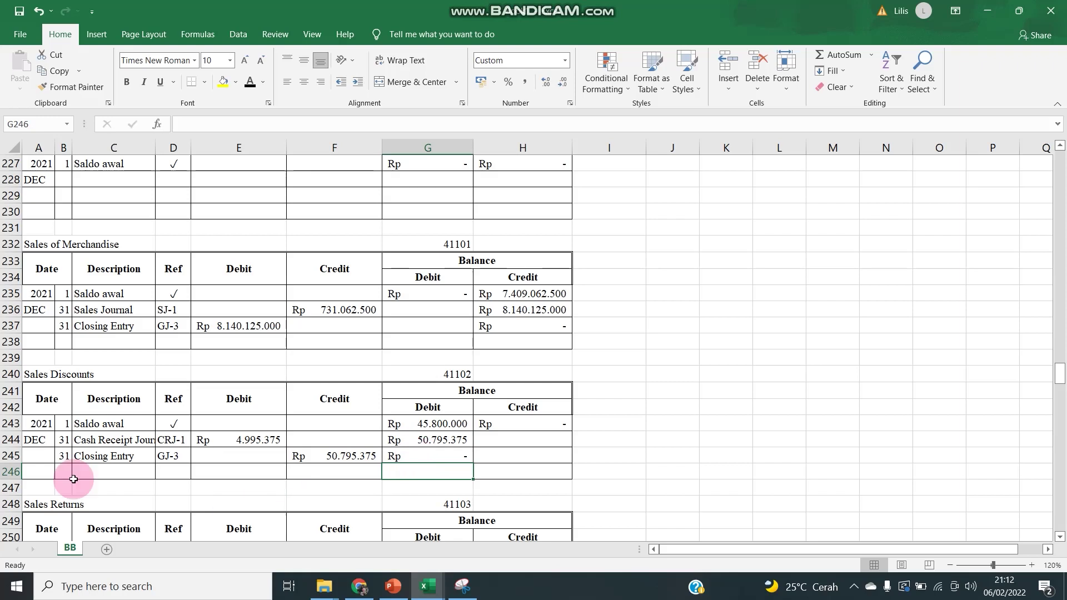
Step: Copy the whole Sales Discounts closing row 245 to row 253 of Sales Returns
click(14, 455)
key(ctrl+c)
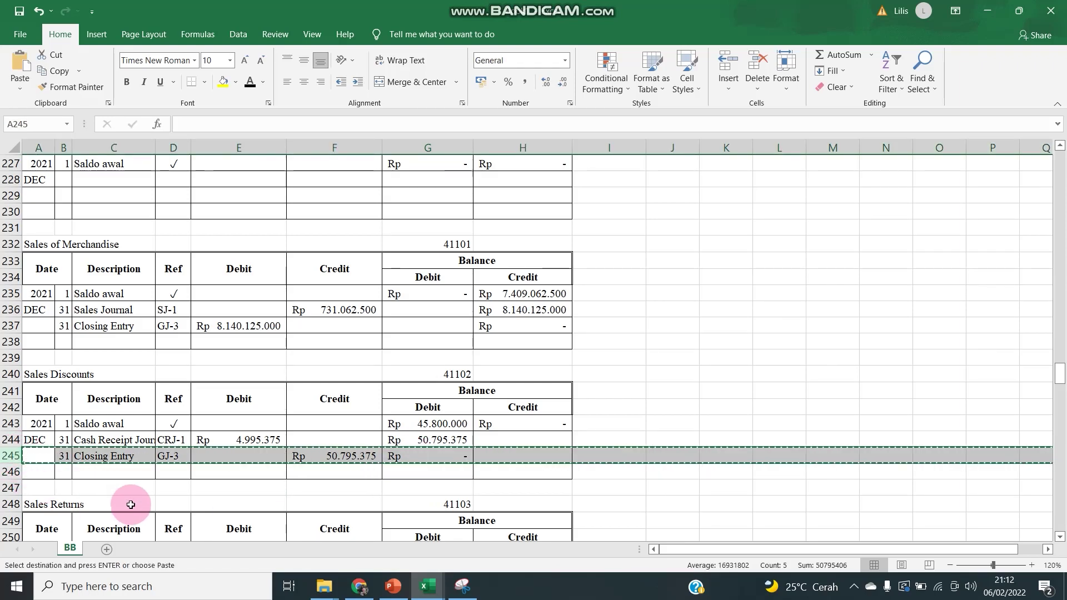
scroll(131, 489, down, 2)
click(39, 490)
key(ctrl+v)
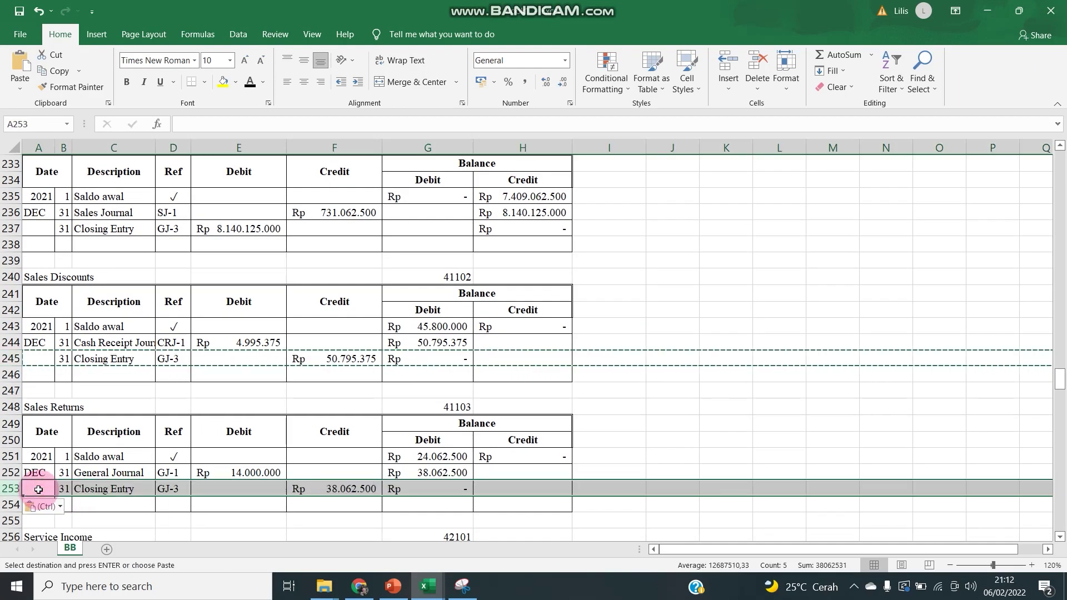
Step: Copy the Sales Returns closing entry from B253:F253 to B260:F260 in Service Income
scroll(64, 480, down, 2)
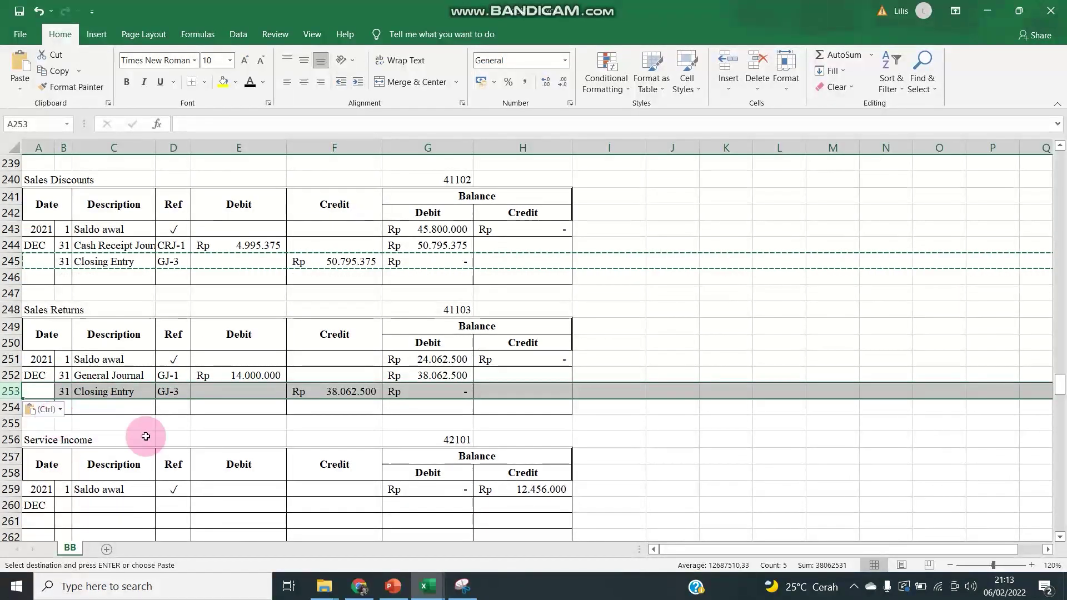
scroll(166, 443, down, 1)
scroll(166, 443, down, 1)
click(45, 421)
drag(61, 295, 338, 294)
key(ctrl+c)
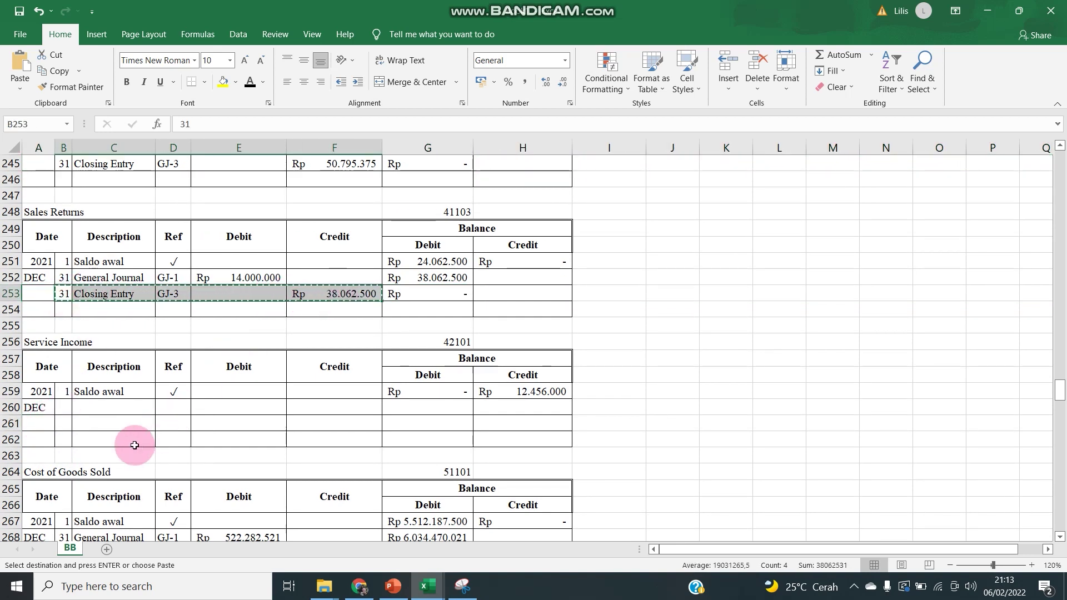
click(65, 408)
key(ctrl+v)
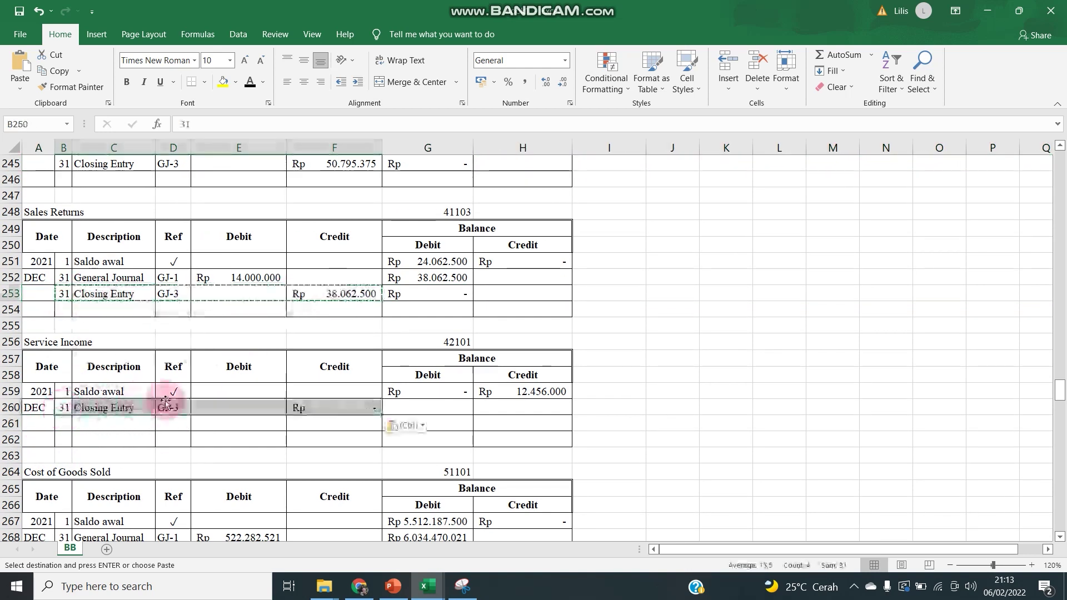
Step: Set the Service Income closing debit in E260 equal to the credit balance in H259
click(243, 406)
text(=)
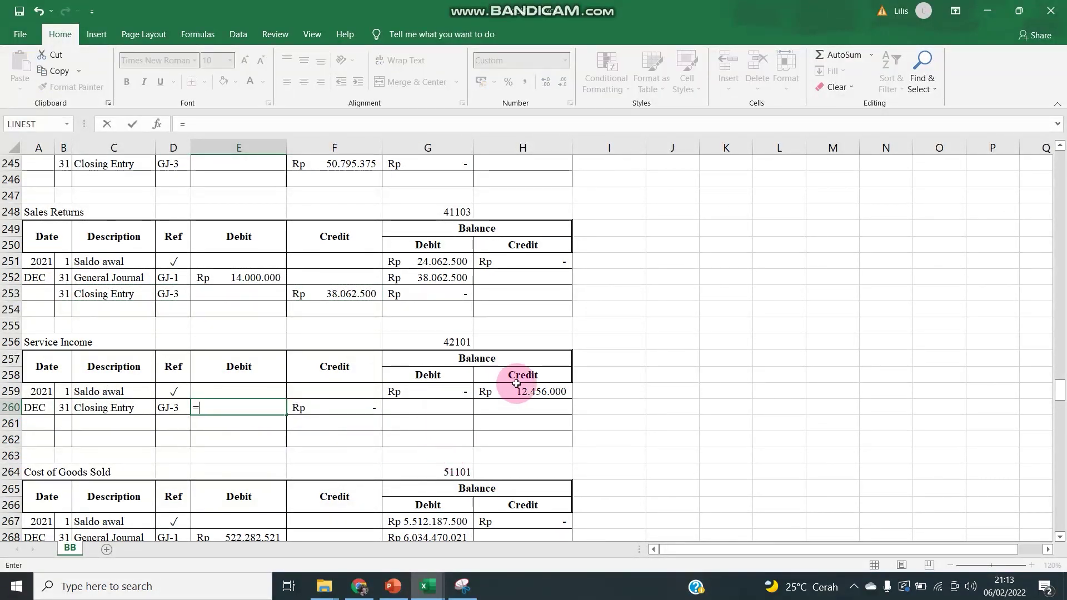
key(Return)
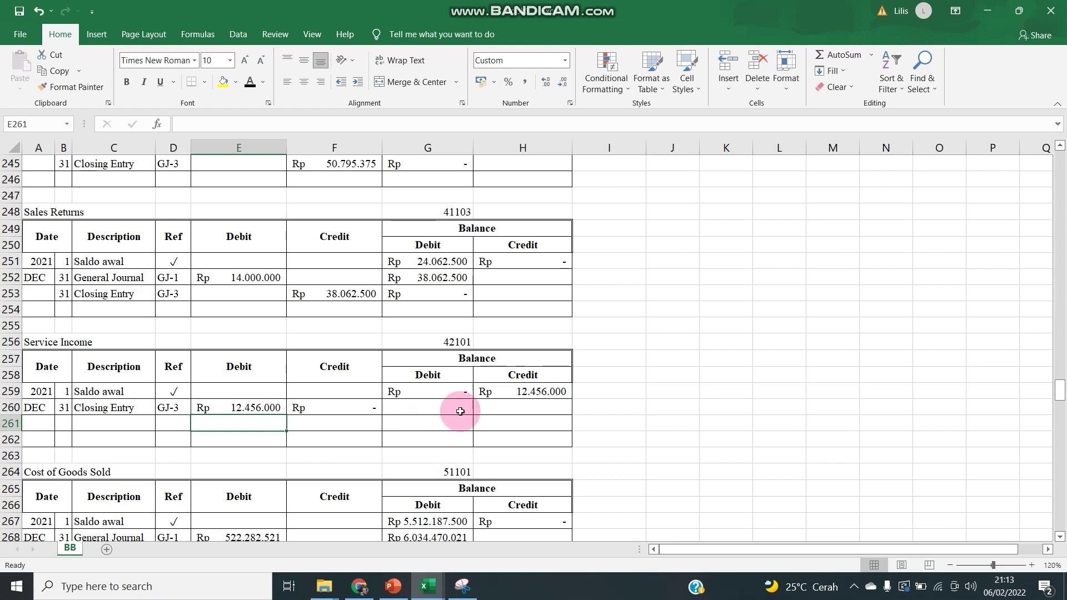
Step: Copy the Sales Returns closing entry from B253:F253 to B270:F270 in Cost of Goods Sold
drag(64, 408, 251, 408)
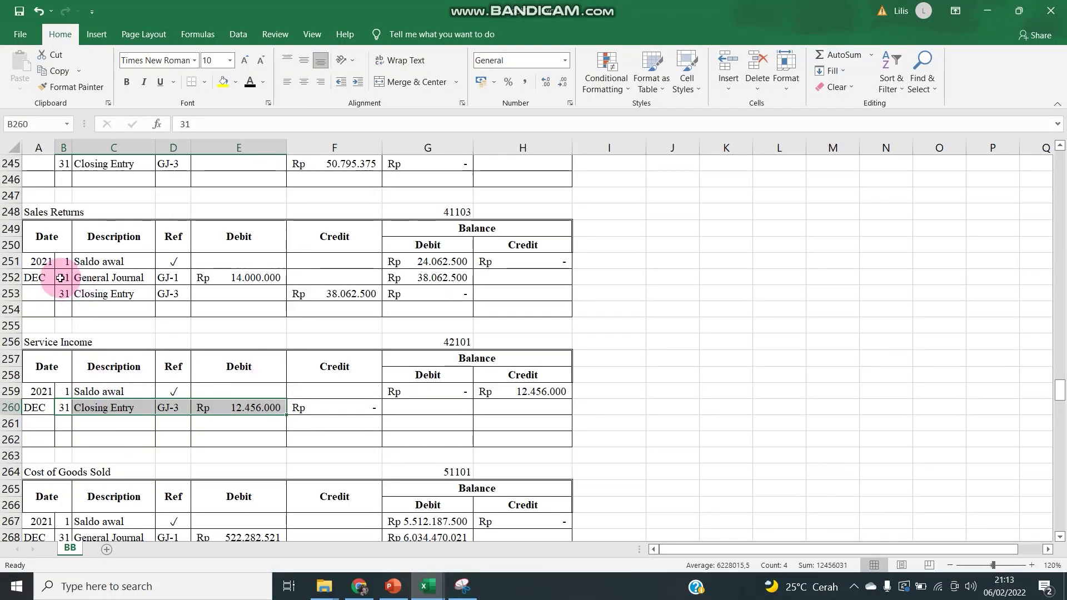
click(72, 297)
drag(64, 296, 348, 295)
key(ctrl+c)
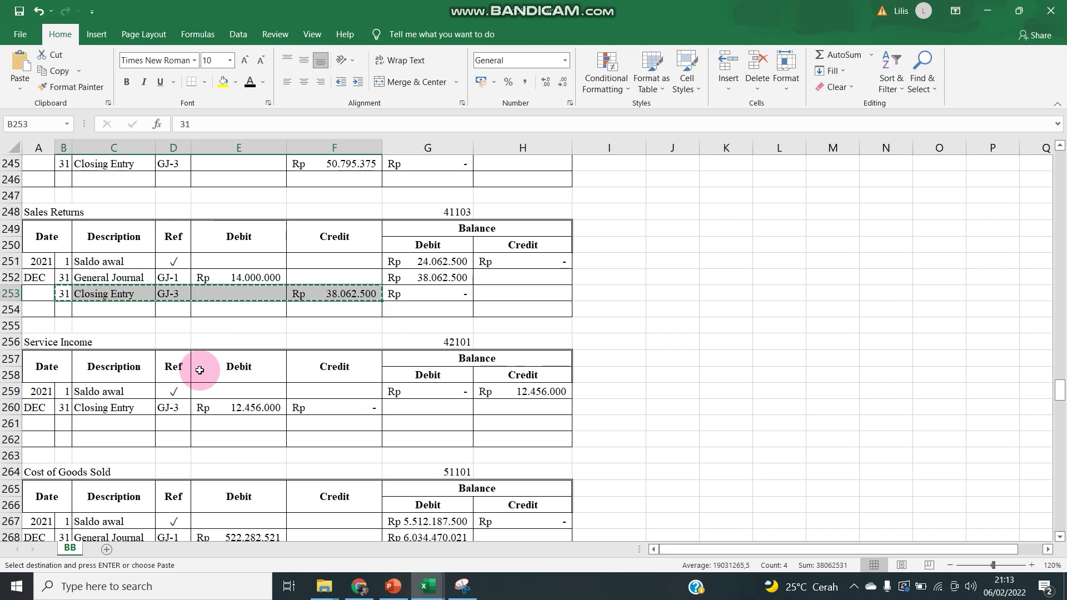
scroll(200, 369, down, 3)
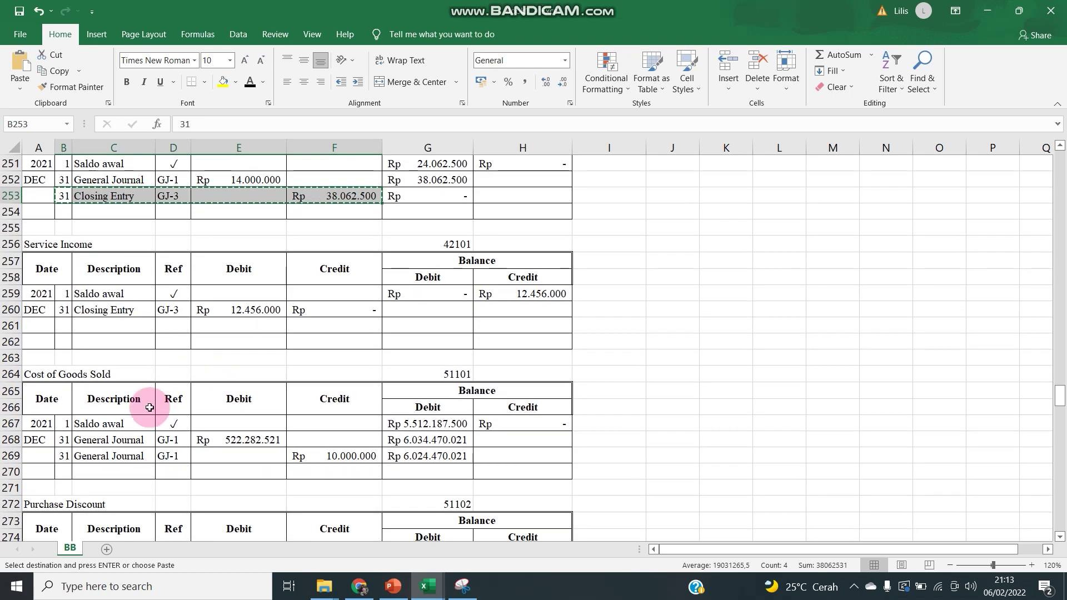
scroll(94, 471, down, 1)
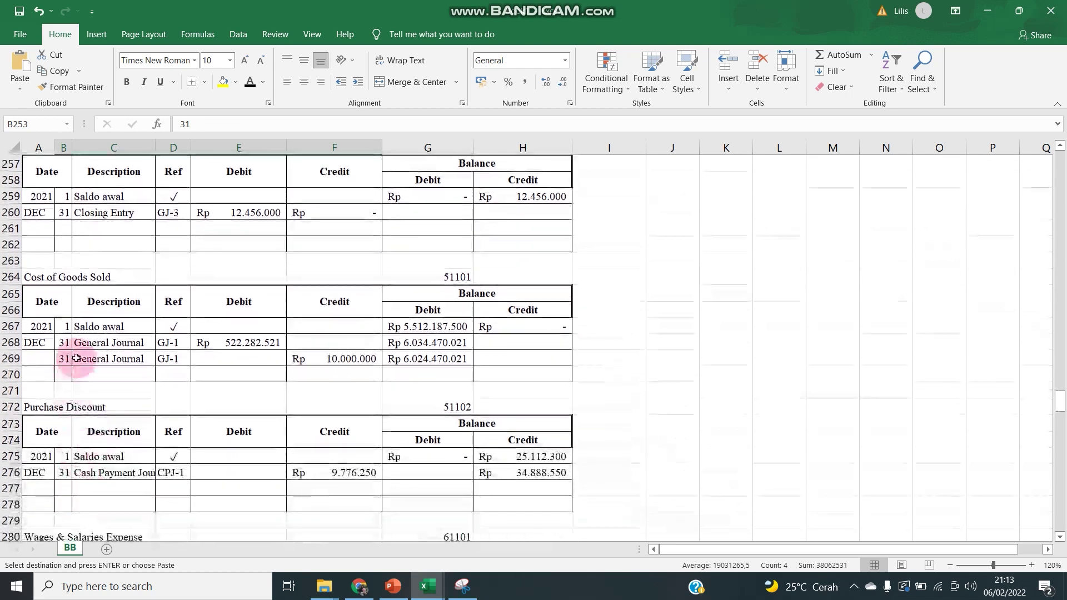
click(64, 375)
key(ctrl+v)
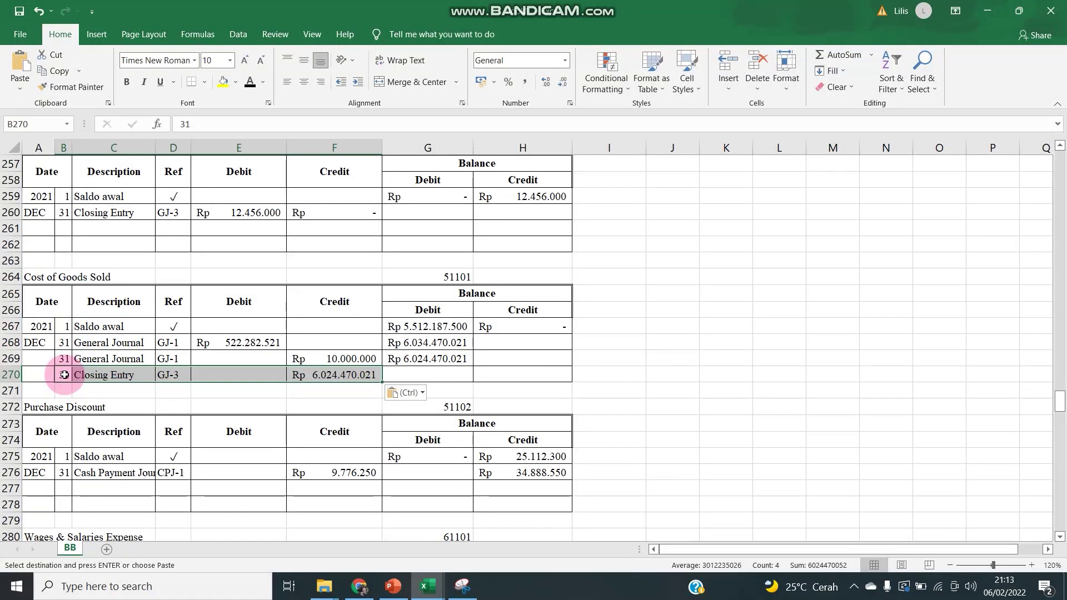
Step: Calculate the remaining Cost of Goods Sold debit balance in G270 with a formula accounting for the closing entry
click(451, 370)
text(=)
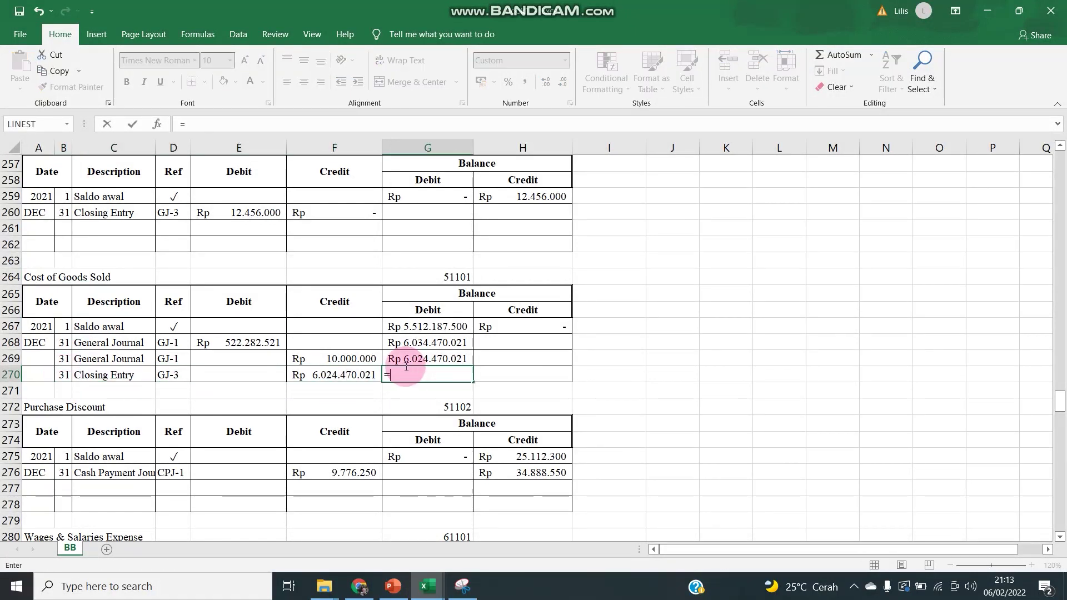
key(Return)
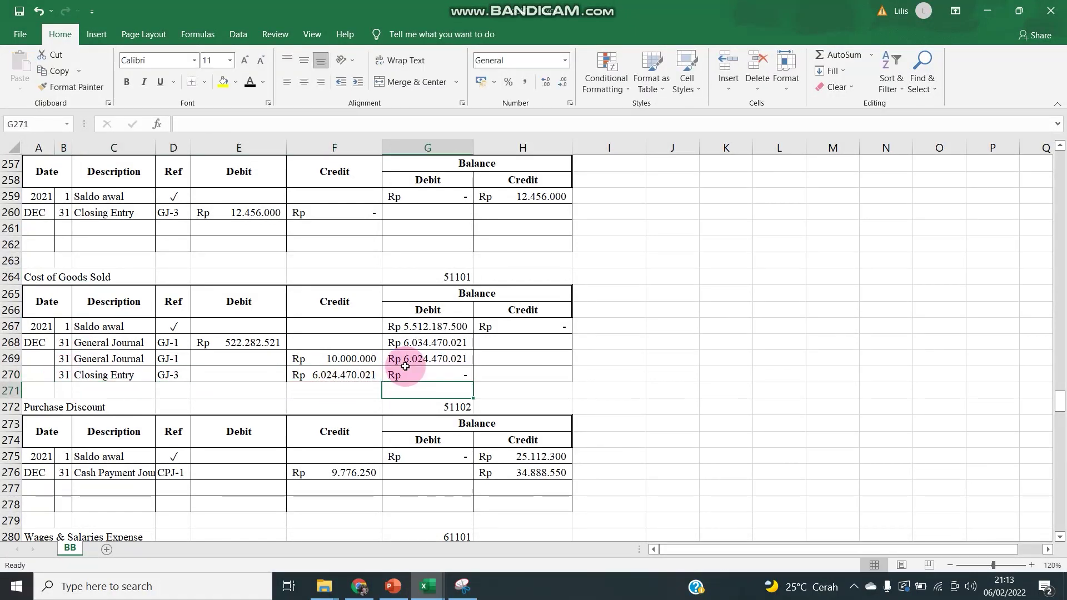
Step: Copy the Cost of Goods Sold closing entry from B270:F270 to B277:F277 in Purchase Discount
drag(64, 376, 362, 377)
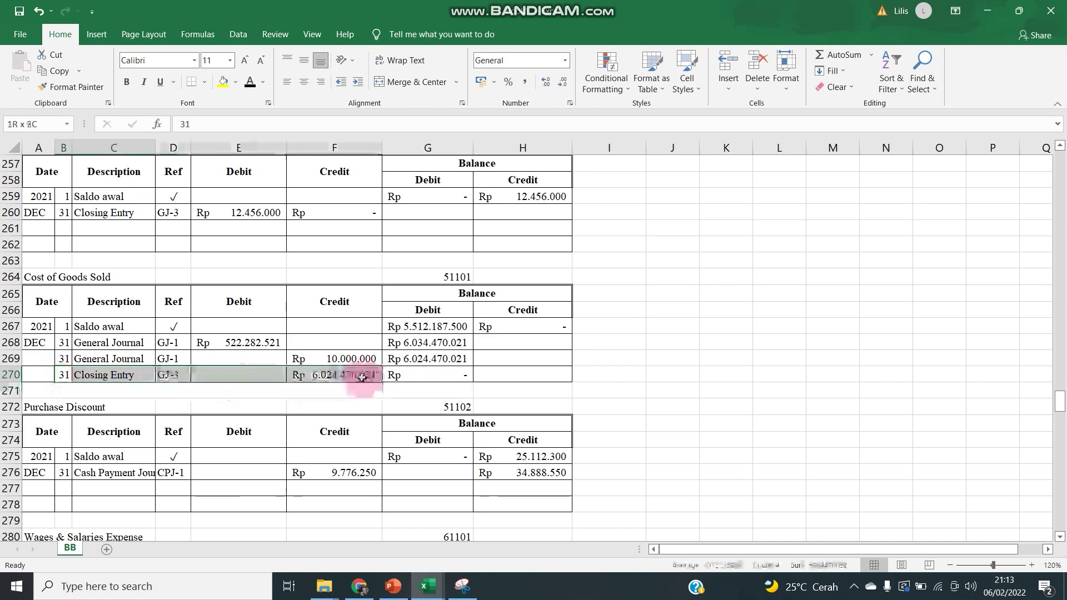
key(ctrl+c)
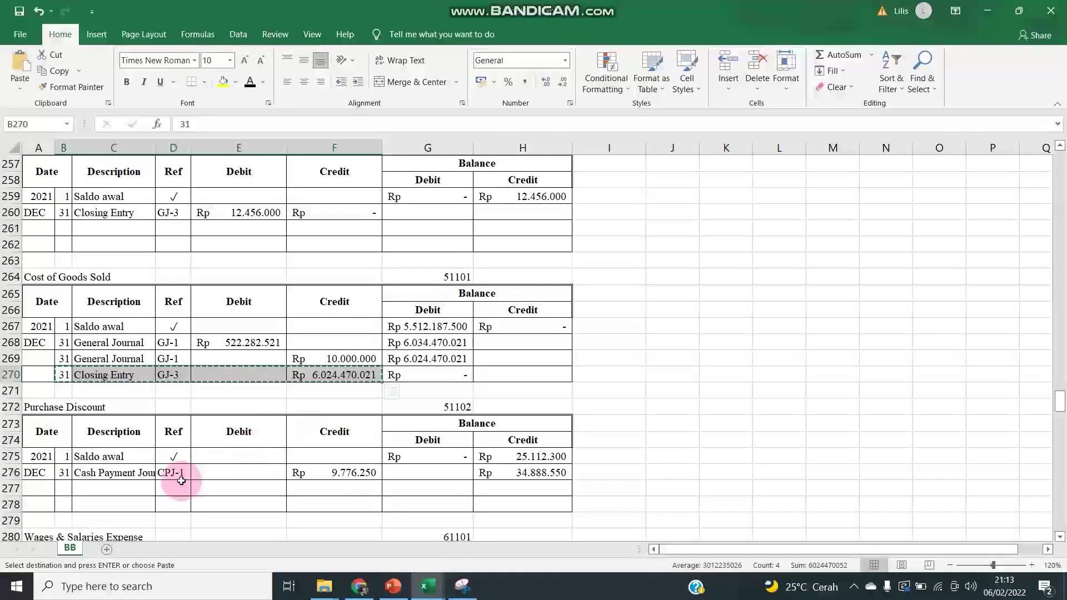
click(65, 487)
key(ctrl+v)
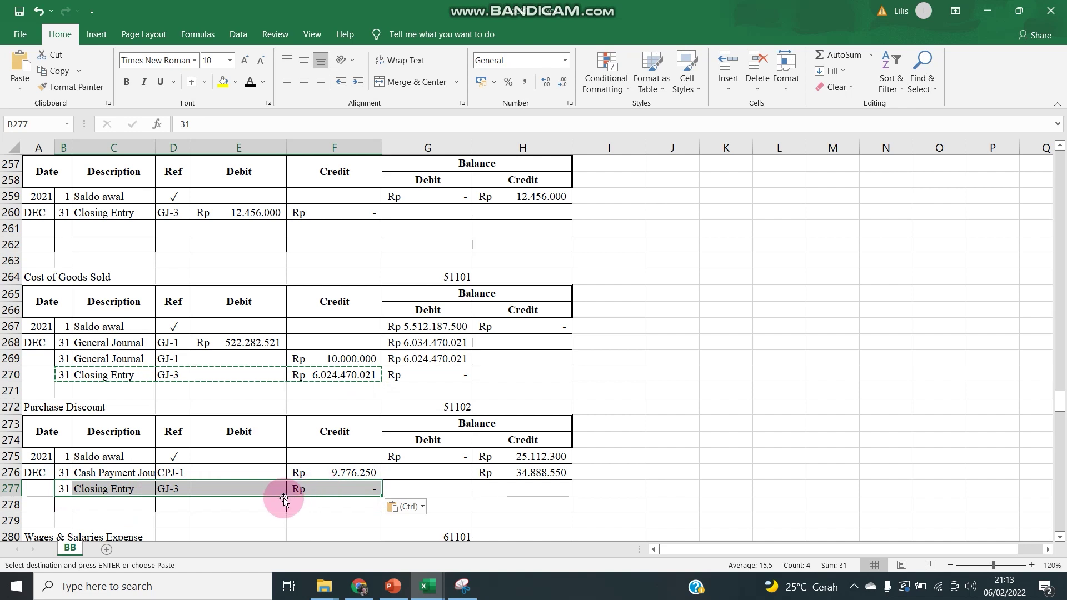
Step: Set the Purchase Discount closing debit in E277 equal to the credit balance in H276 and clear the credit in F277
click(324, 485)
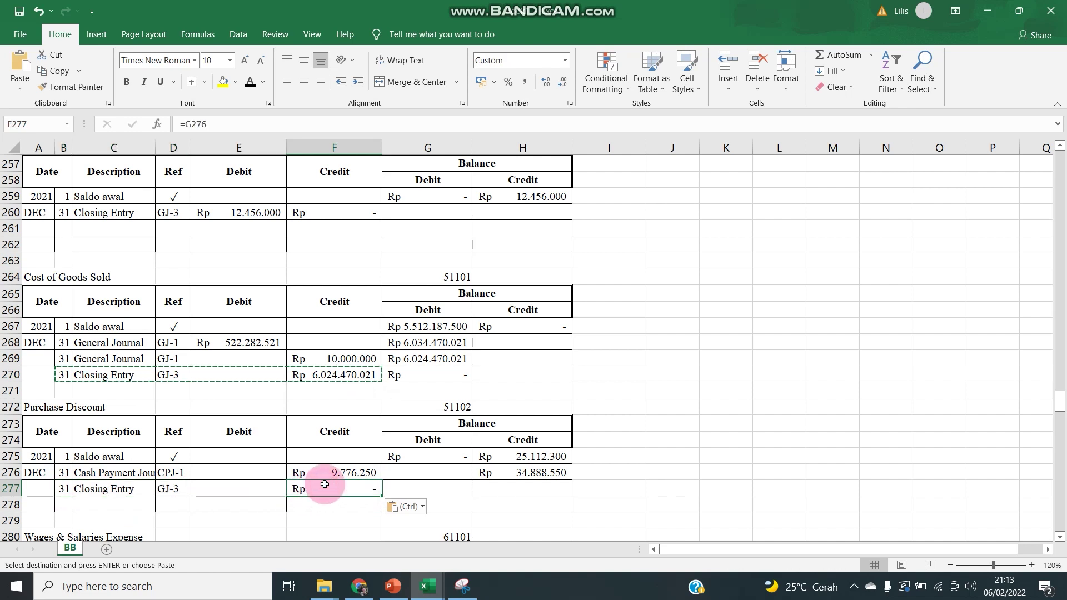
key(Left)
text(=)
click(548, 475)
key(Return)
key(Up)
key(Right)
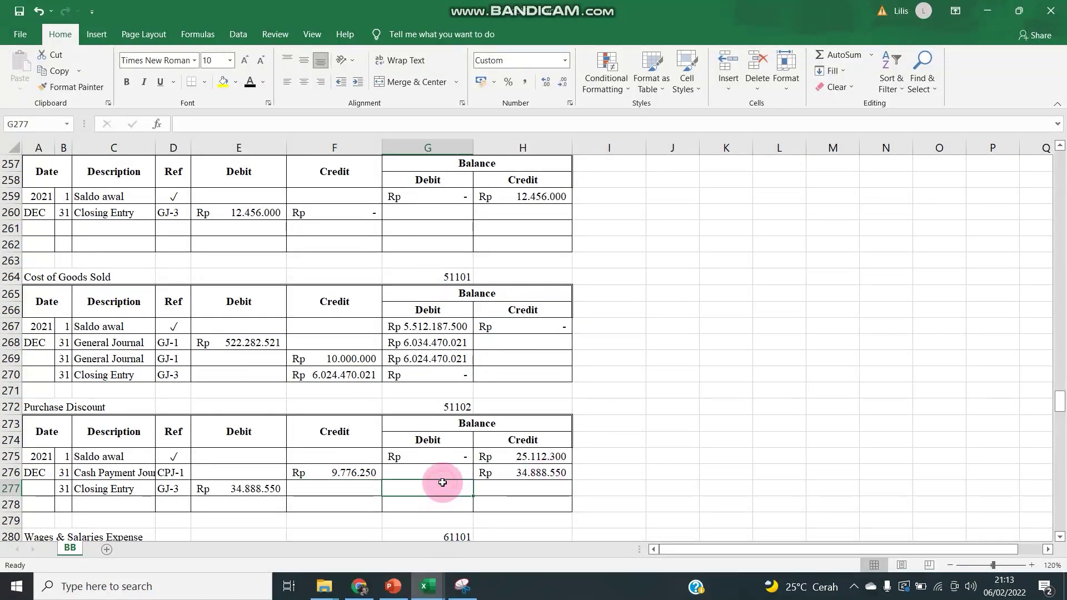
Step: Copy the Cost of Goods Sold closing entry from B270:F270 to B285:F285 in Wages & Salaries Expense
drag(64, 489, 220, 494)
scroll(177, 471, down, 2)
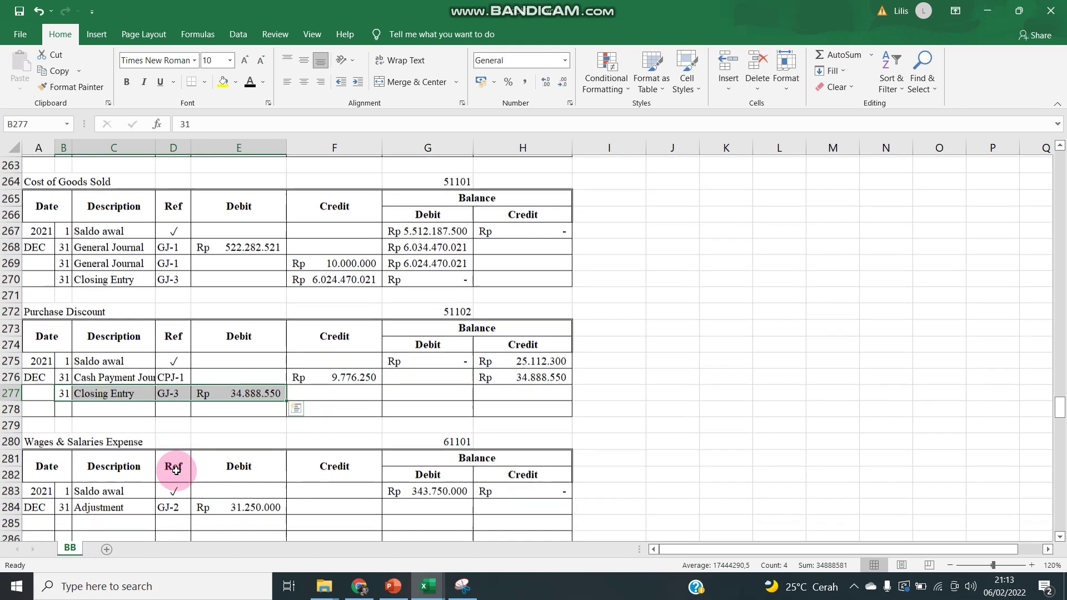
drag(64, 278, 329, 279)
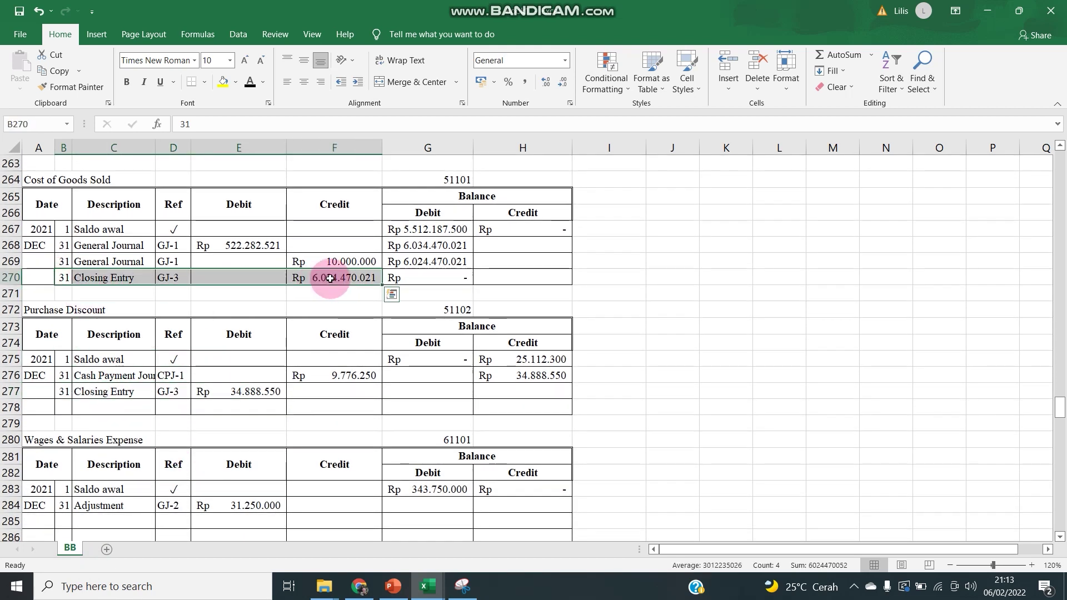
key(ctrl+c)
click(64, 521)
key(ctrl+v)
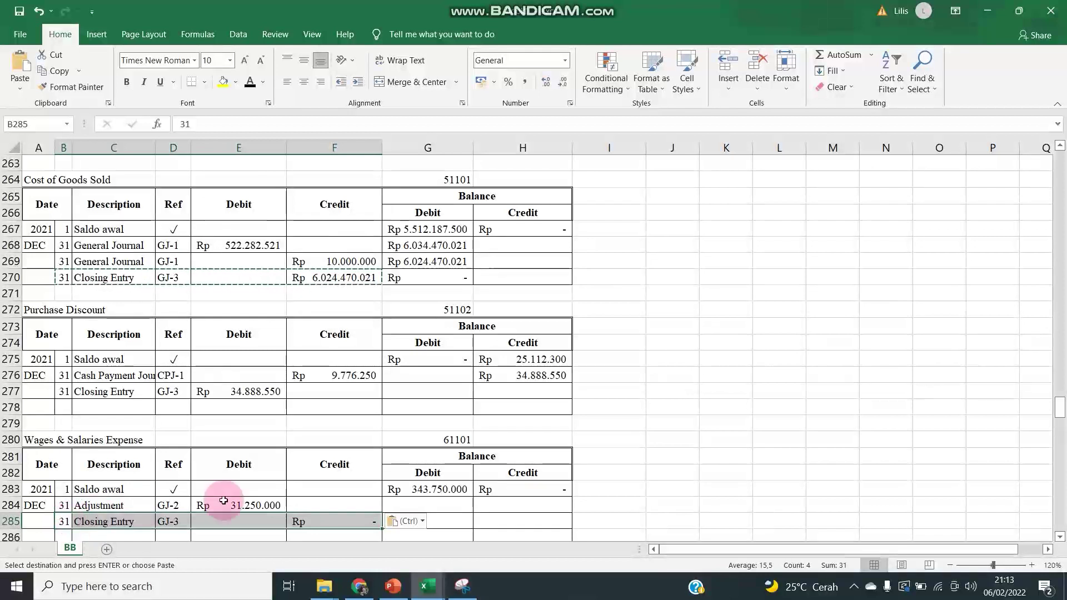
Step: Calculate the Wages & Salaries Expense debit balance in G284 by adding the adjustment in E284 to G283
click(455, 500)
text(=)
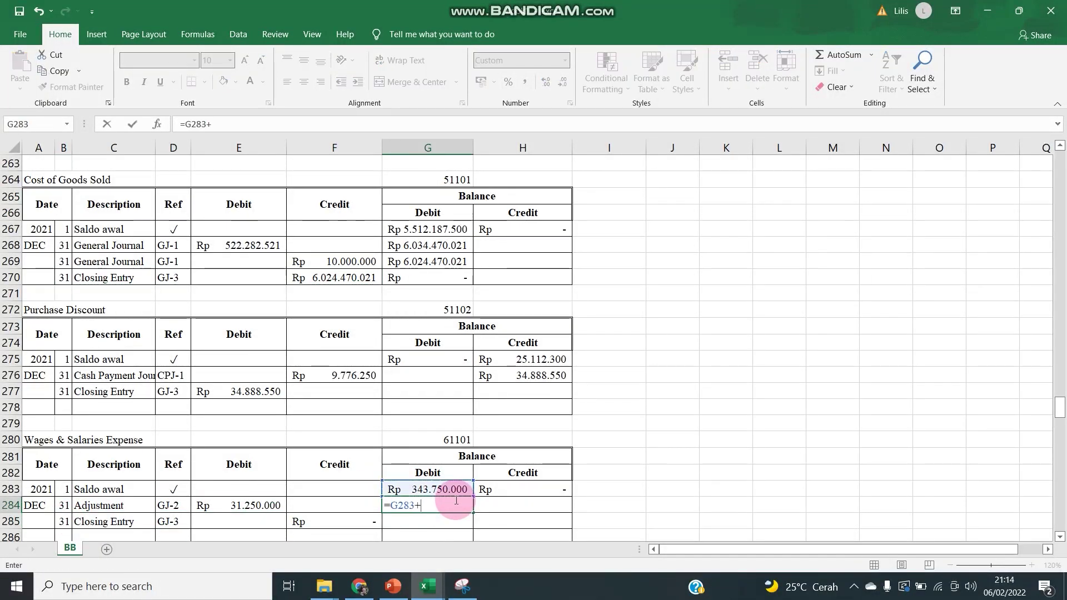
key(Return)
Step: Copy the Wages & Salaries closing details from B285:E285 to B294:E294 in Uncollectible Accounts
scroll(429, 506, down, 6)
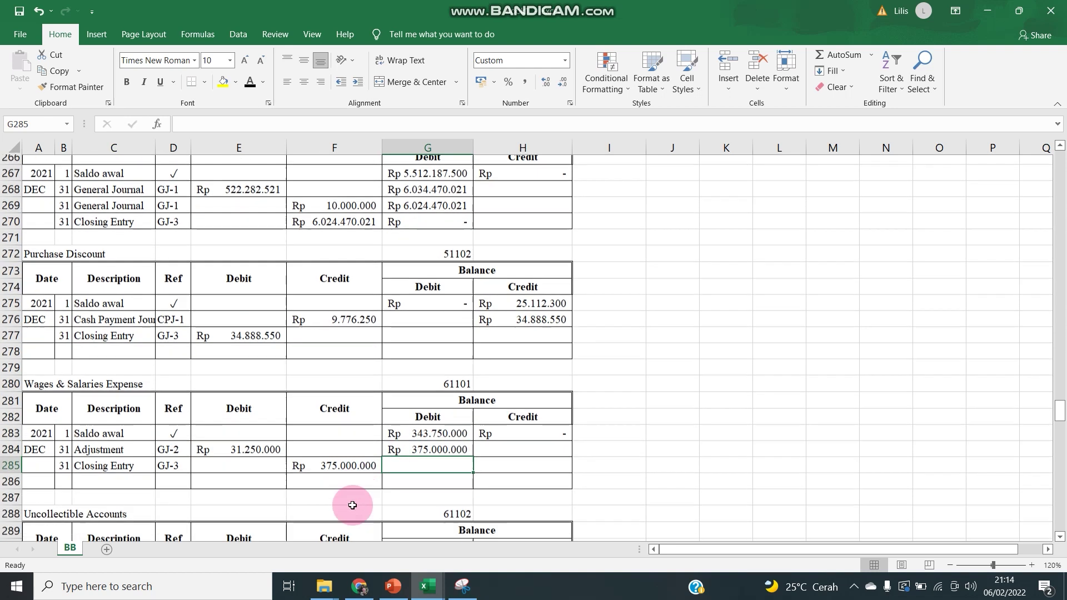
click(63, 228)
drag(77, 225, 195, 222)
key(ctrl+c)
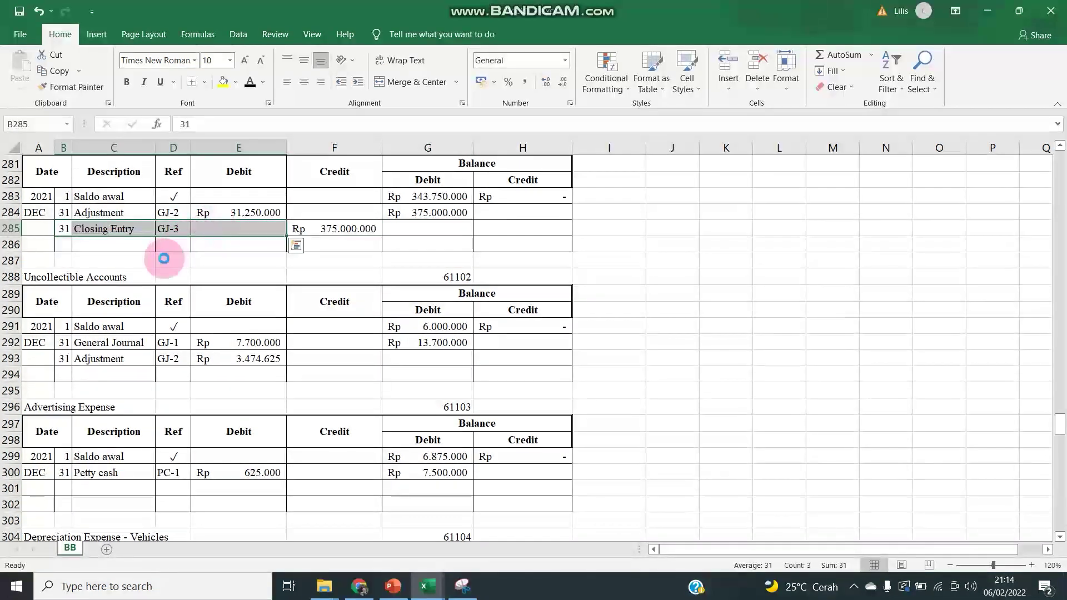
click(65, 375)
key(ctrl+v)
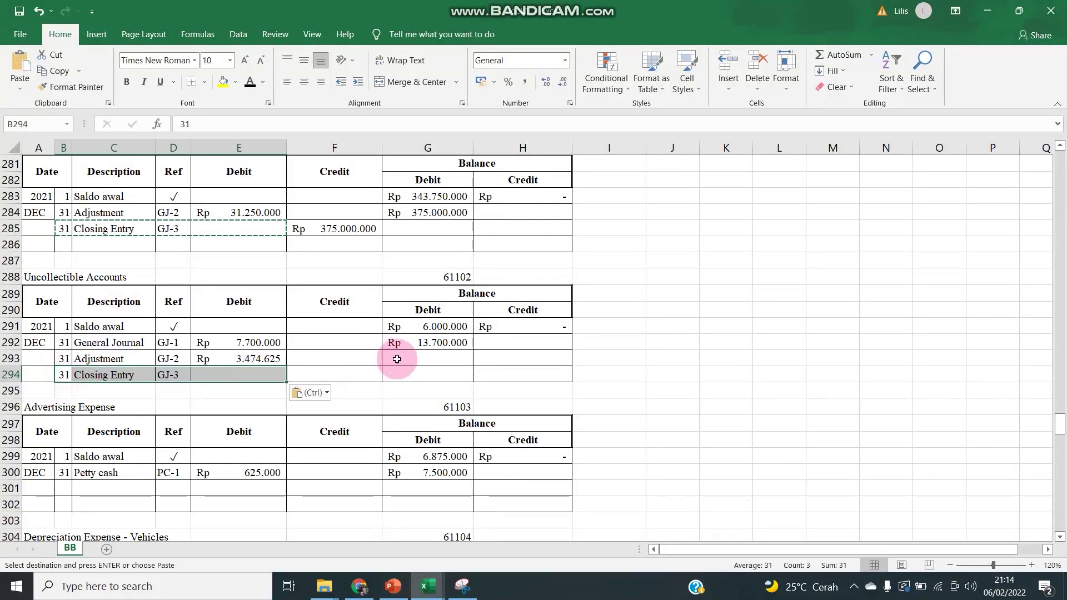
Step: Calculate the Uncollectible Accounts balance in G293 as G292 plus E293 and set the closing credit in F294 to =G293
click(413, 357)
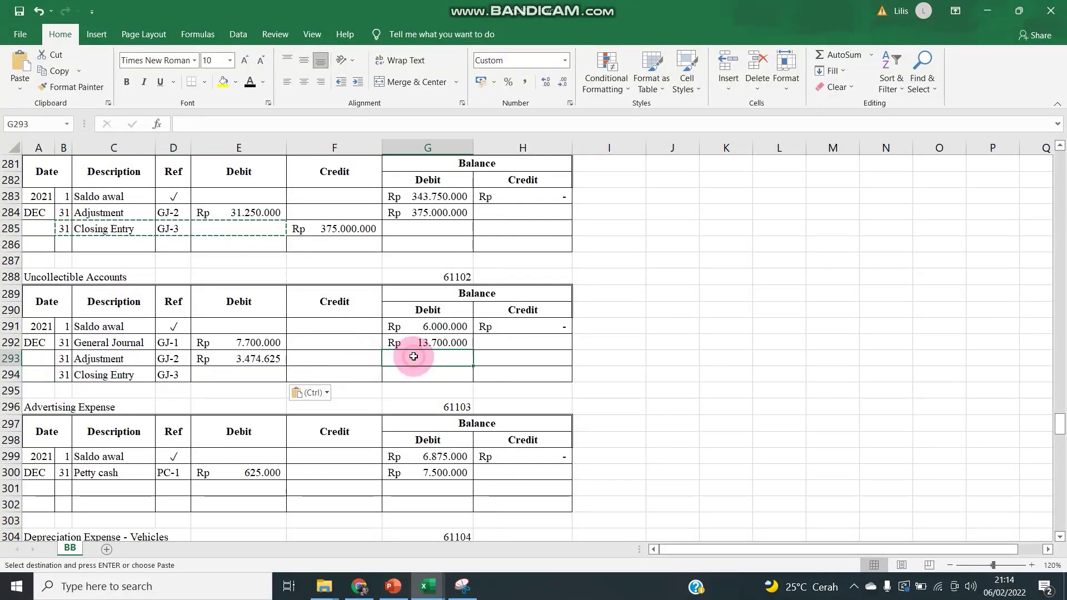
text(=)
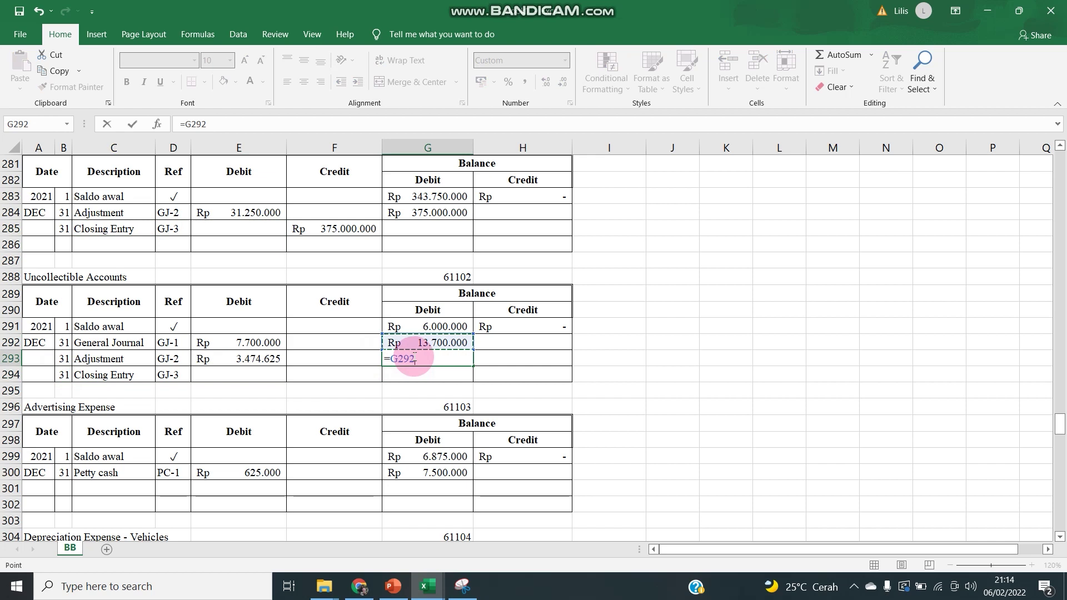
key(Return)
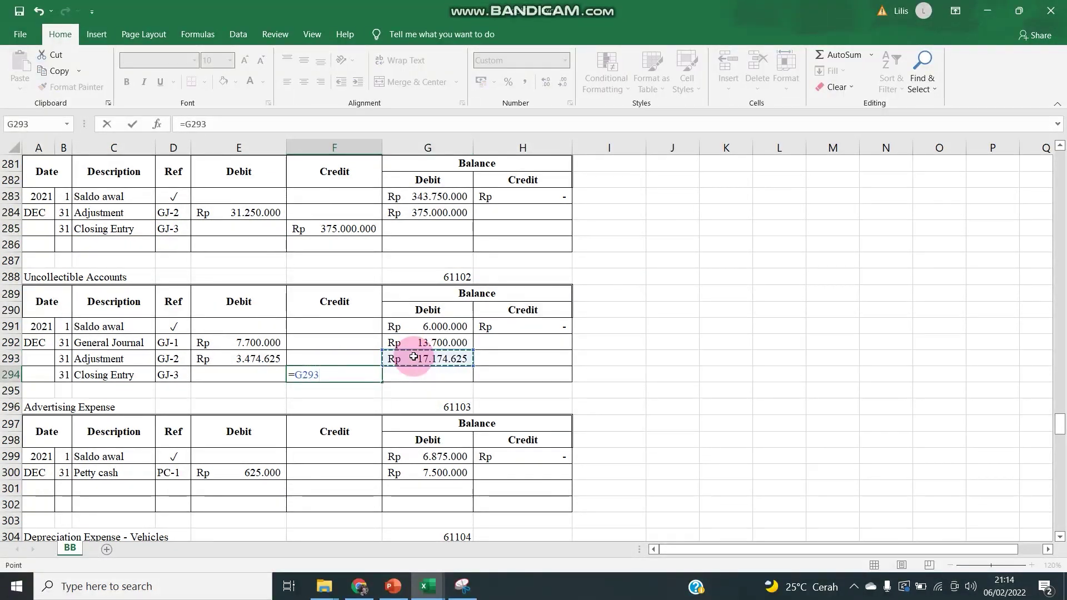
key(Return)
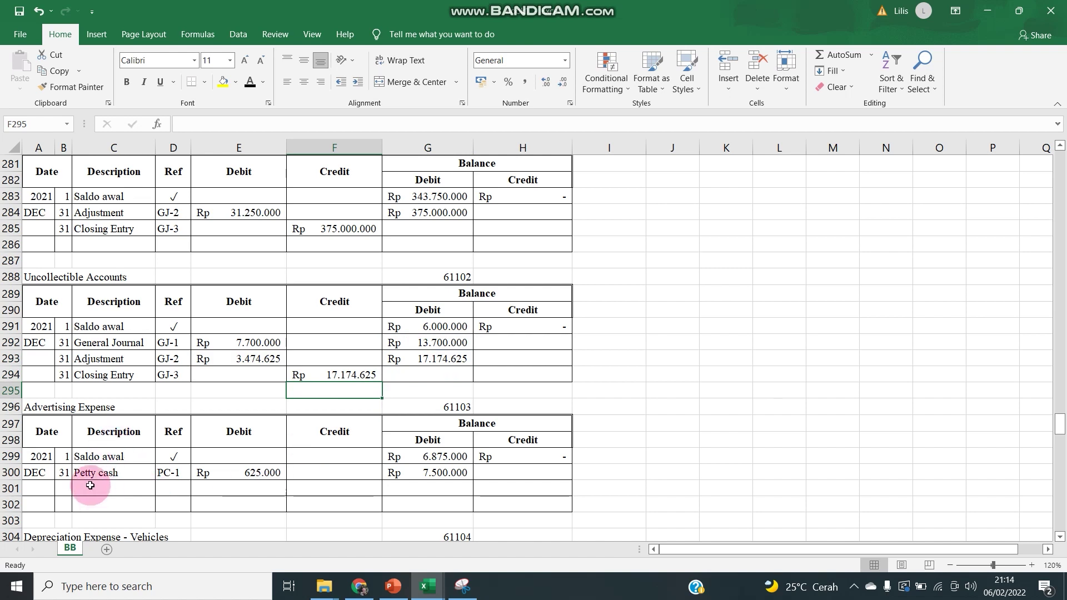
Step: Copy the Uncollectible Accounts closing entry B294:F294 to row 301 of Advertising Expense and row 309 of Depreciation Expense - Vehicles
drag(67, 378, 333, 376)
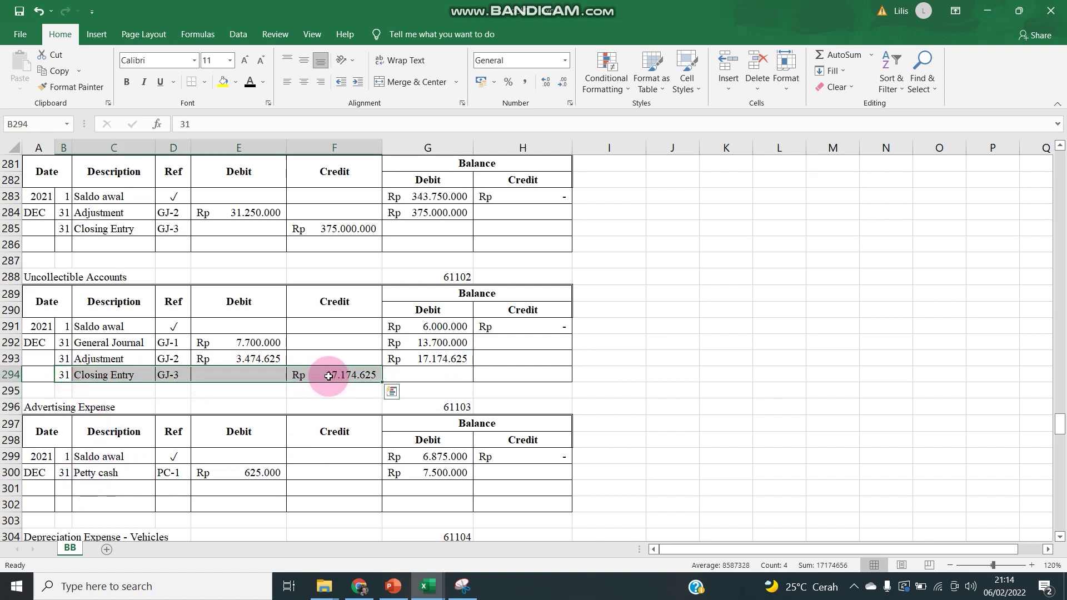
key(ctrl+c)
click(65, 491)
key(ctrl+v)
scroll(65, 489, down, 4)
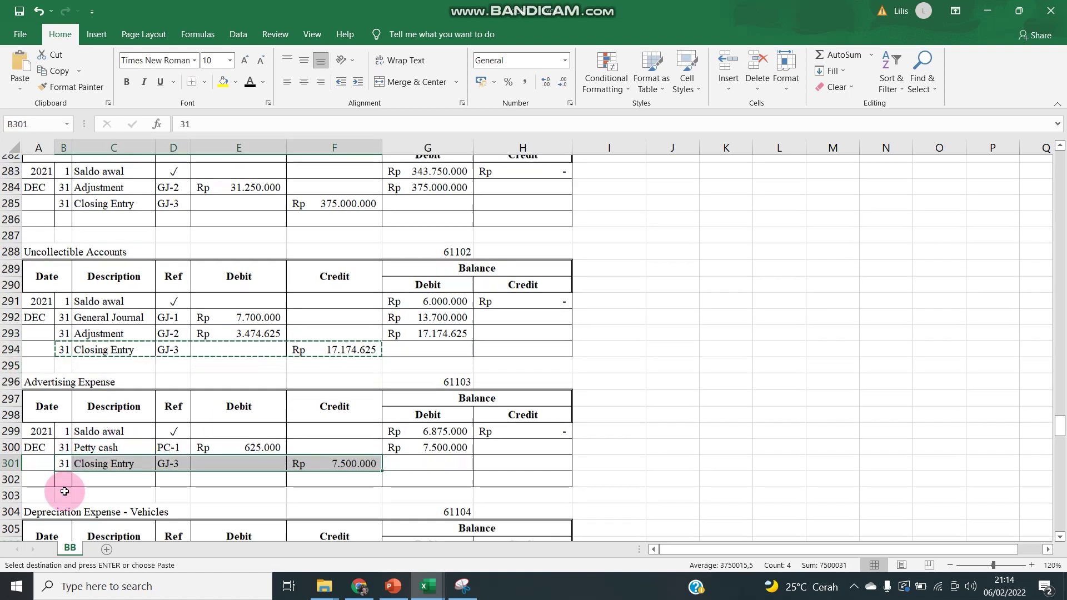
click(66, 430)
key(ctrl+v)
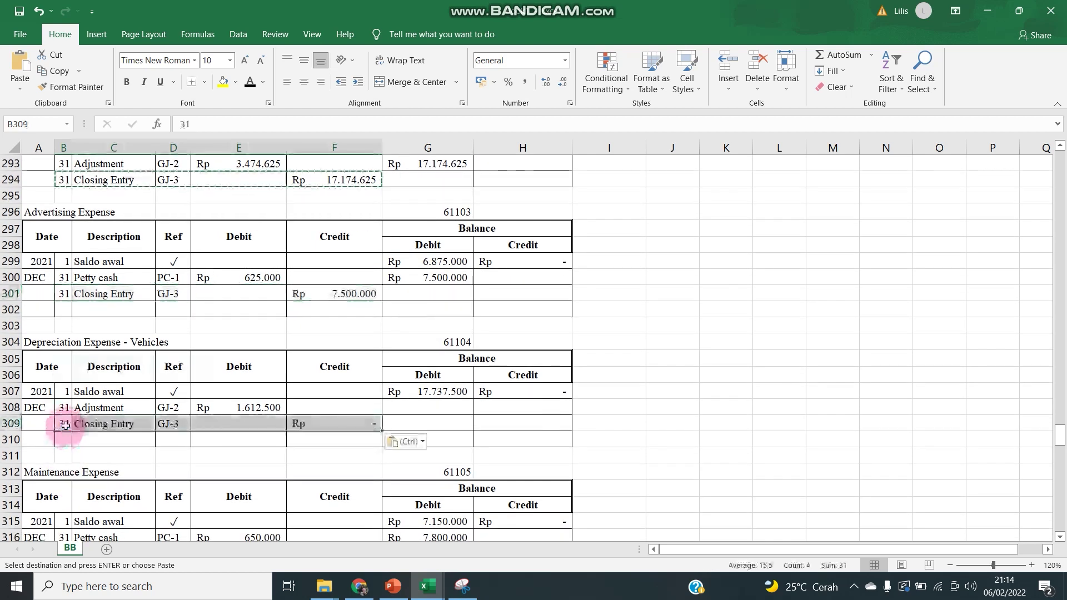
Step: Calculate the Depreciation Expense - Vehicles debit balance in G308 with =G307+E308
click(433, 408)
text(=)
key(Up)
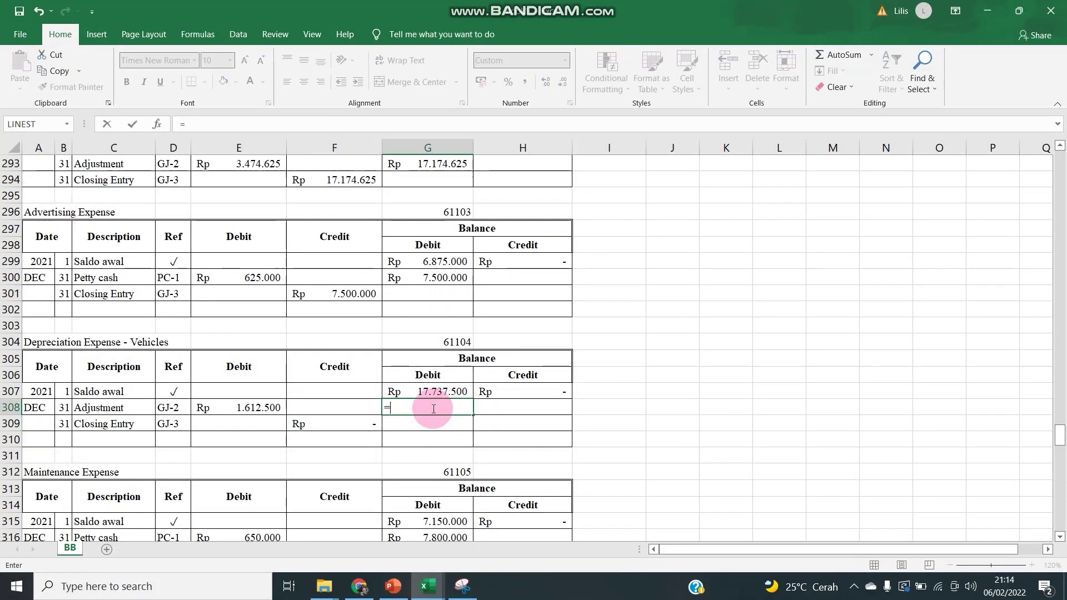
key(Left)
key(Left)
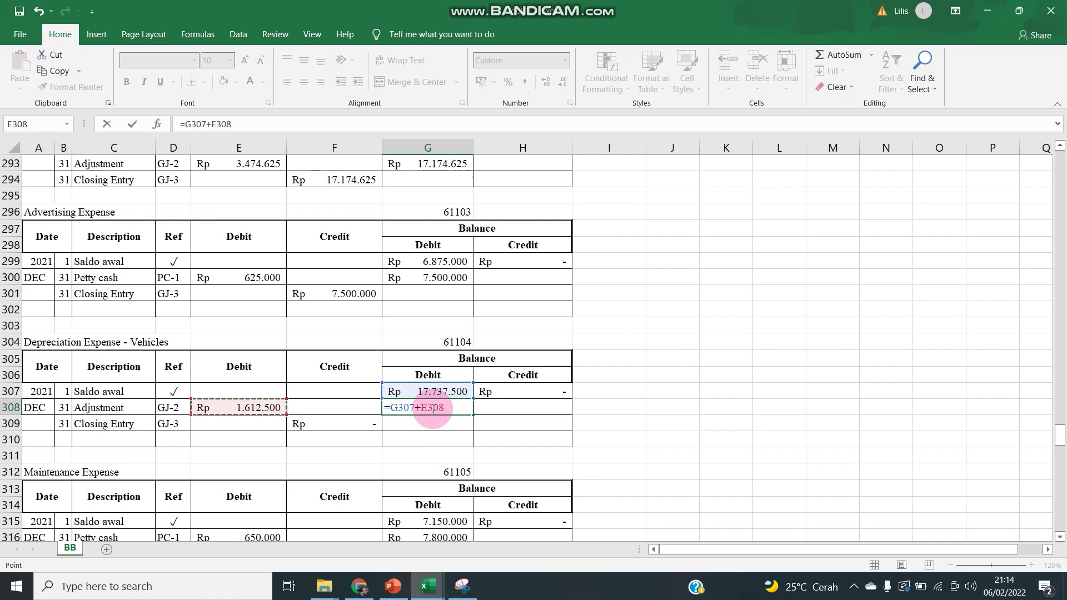
key(Return)
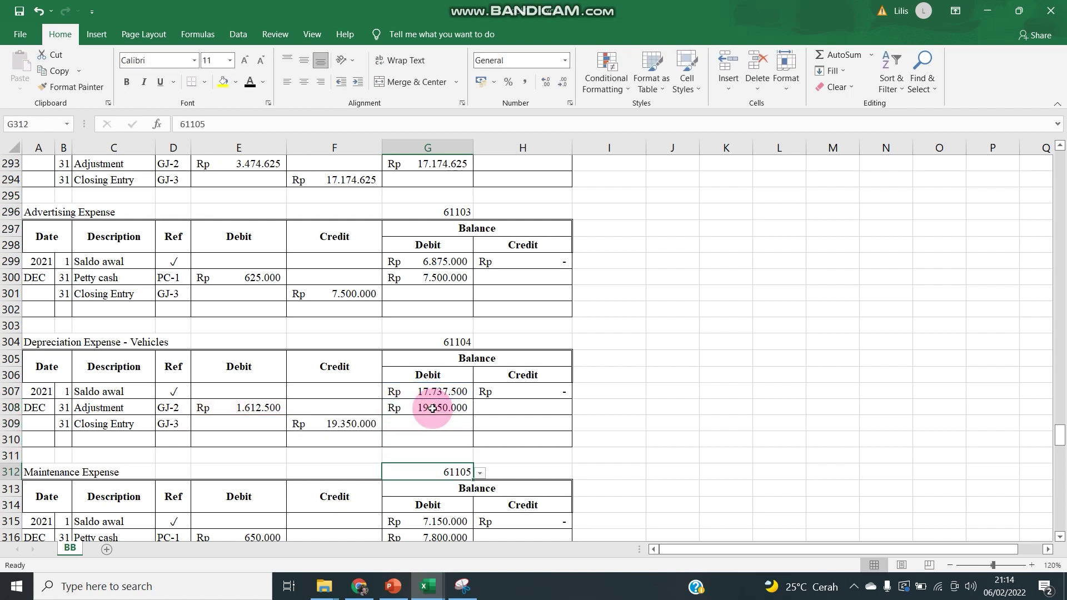
Step: Copy the Depreciation Expense - Vehicles closing entry from B309:F309 to B317:F317 in Maintenance Expense
drag(58, 416, 320, 425)
key(ctrl+c)
scroll(84, 467, down, 3)
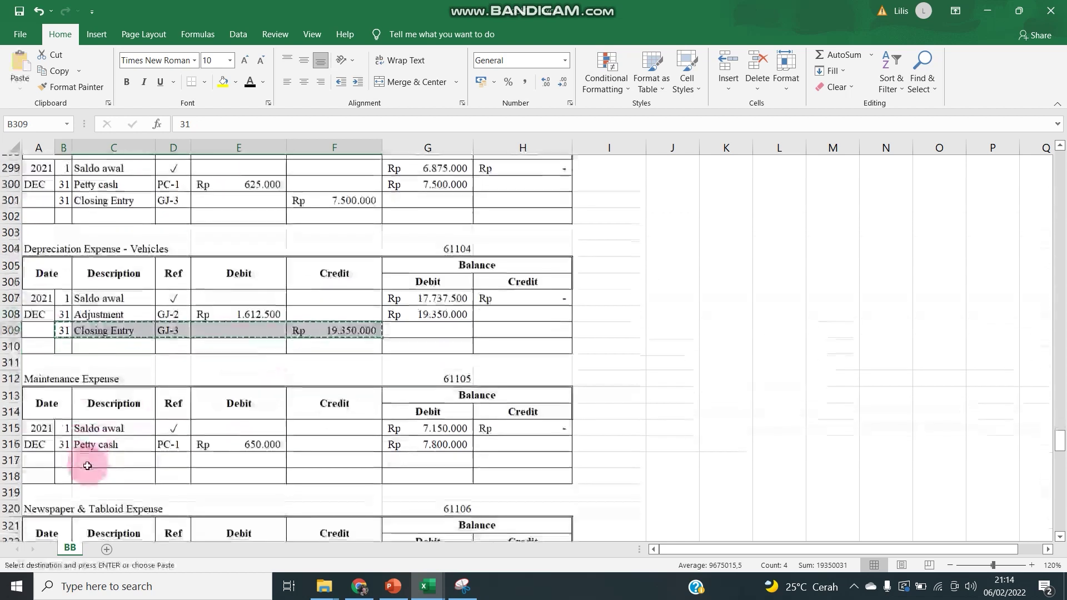
click(62, 408)
key(ctrl+v)
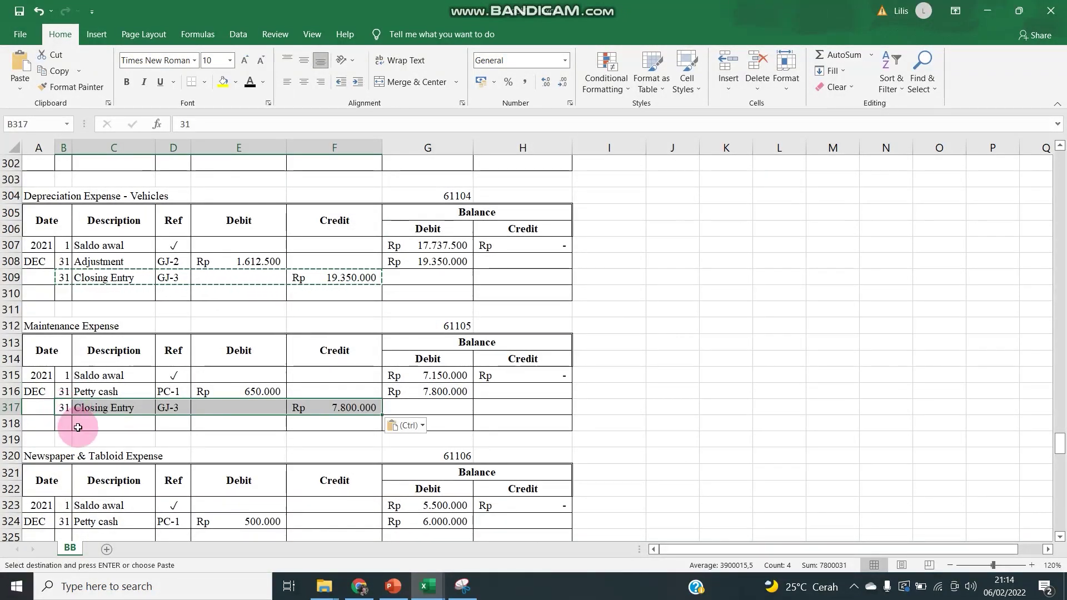
Step: Paste the same closing entry into row 325 of Newspaper & Tabloid Expense and row 333 of Supplies Expense
scroll(76, 426, down, 3)
click(66, 394)
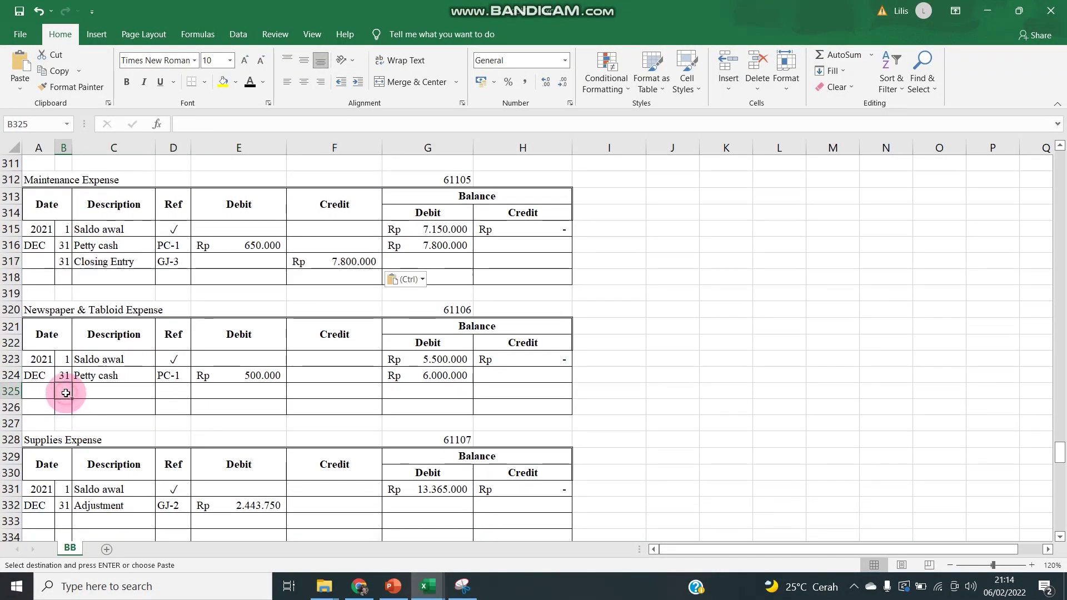
key(ctrl+v)
scroll(63, 378, down, 3)
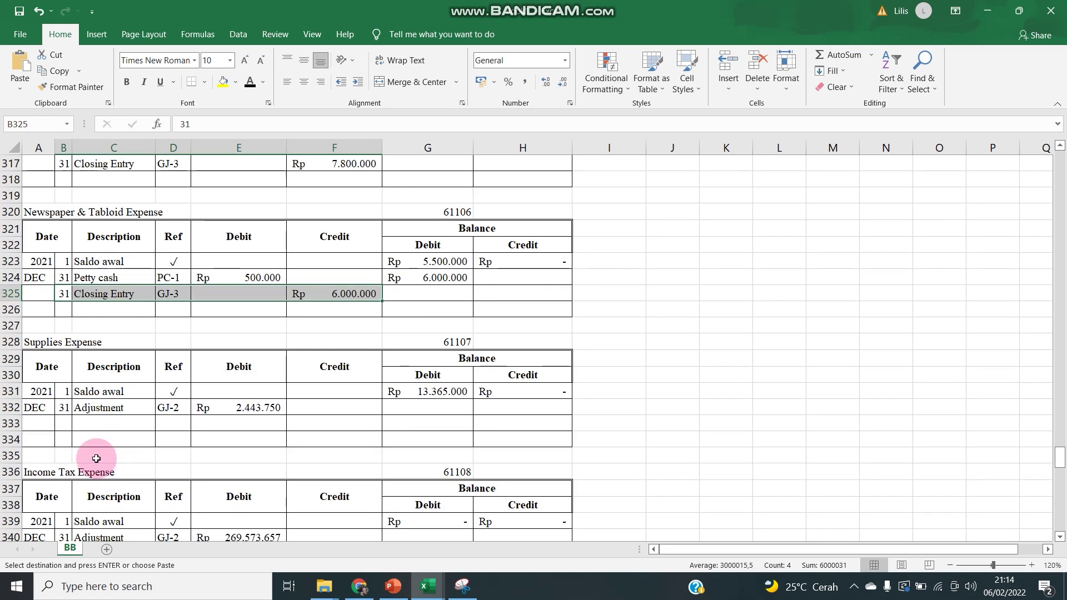
click(66, 377)
key(ctrl+v)
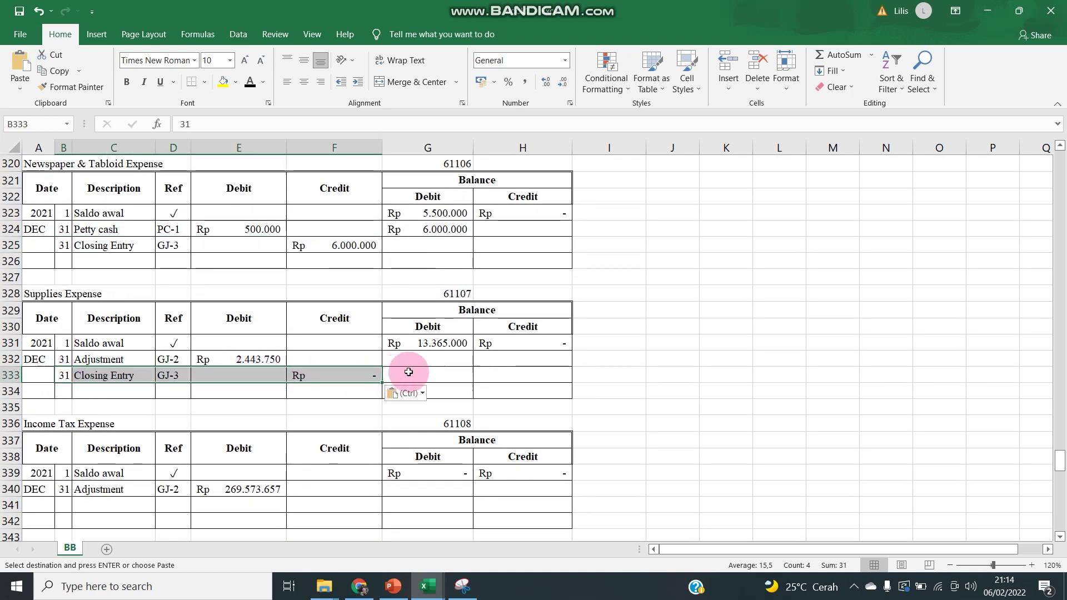
Step: Calculate the Supplies Expense debit balance in G332 by adding the adjustment in E332 to G331
click(415, 355)
text(=)
click(418, 350)
text(+)
key(Left)
key(Left)
key(Return)
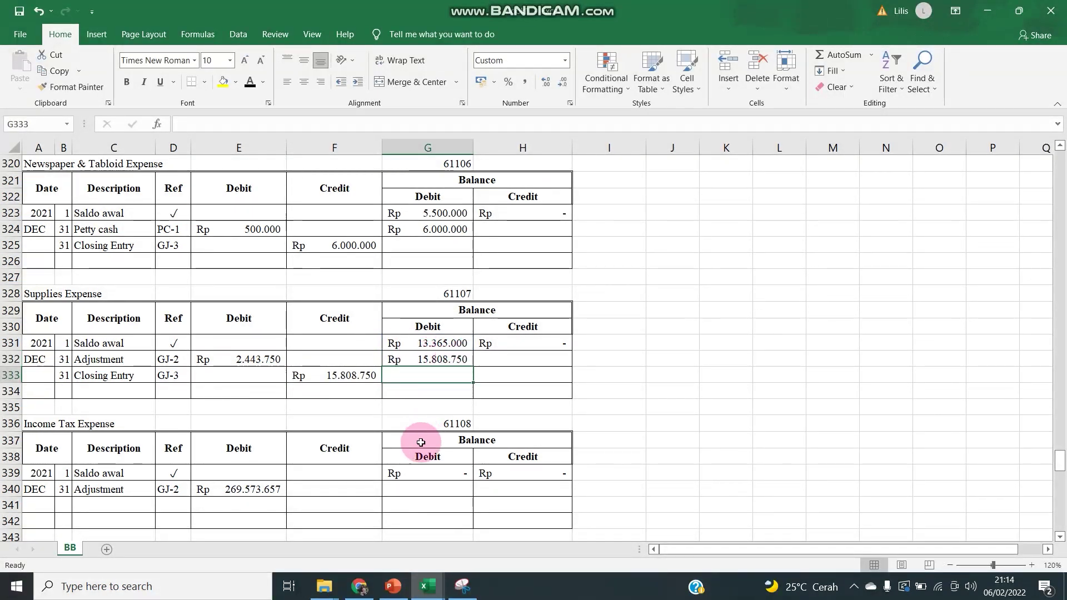
Step: Check the Supplies Expense credit in the JURNAL PENUTUP sheet against the ledger's closing entry, then return to the ledger
mouse_move(427, 587)
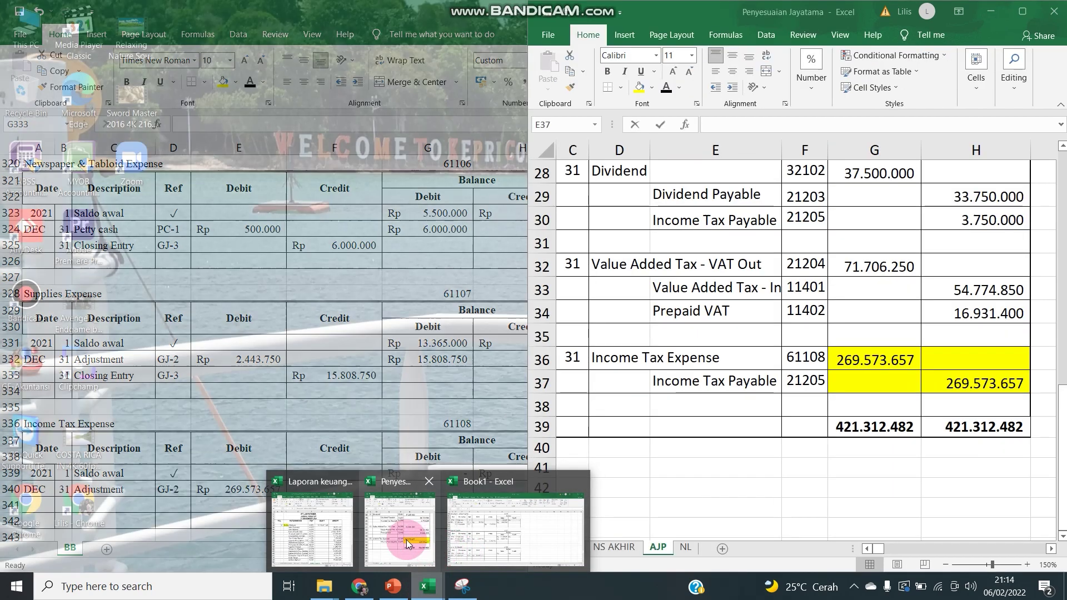
click(338, 526)
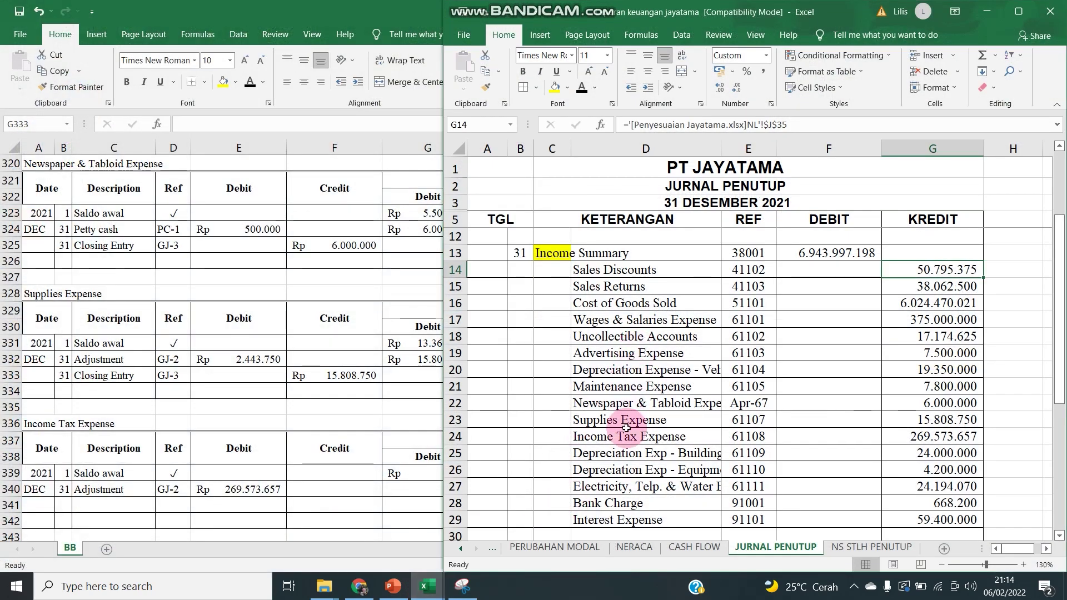
click(947, 424)
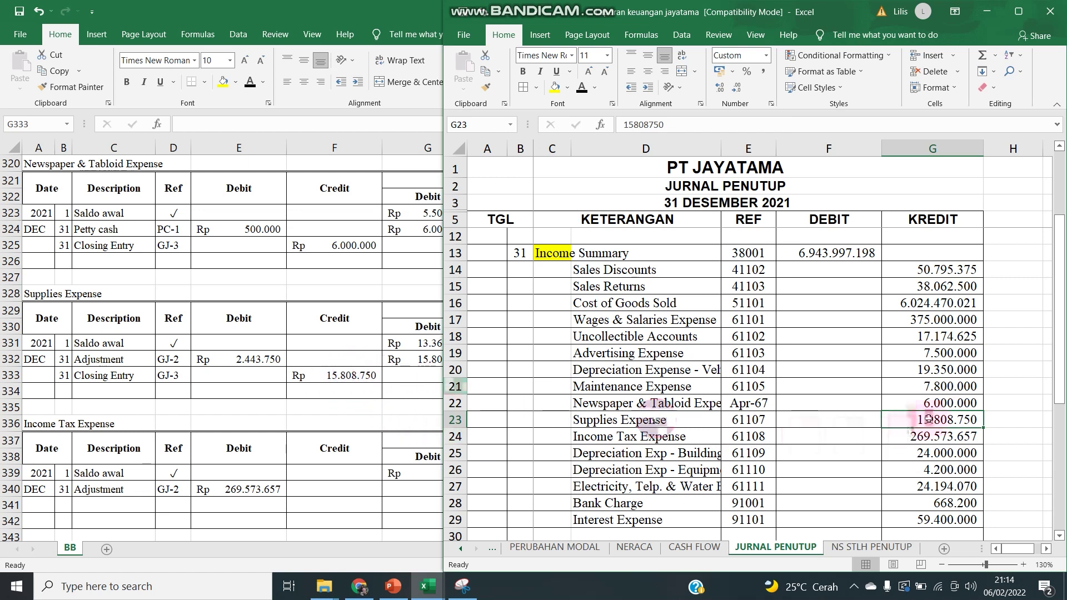
key(alt+Tab)
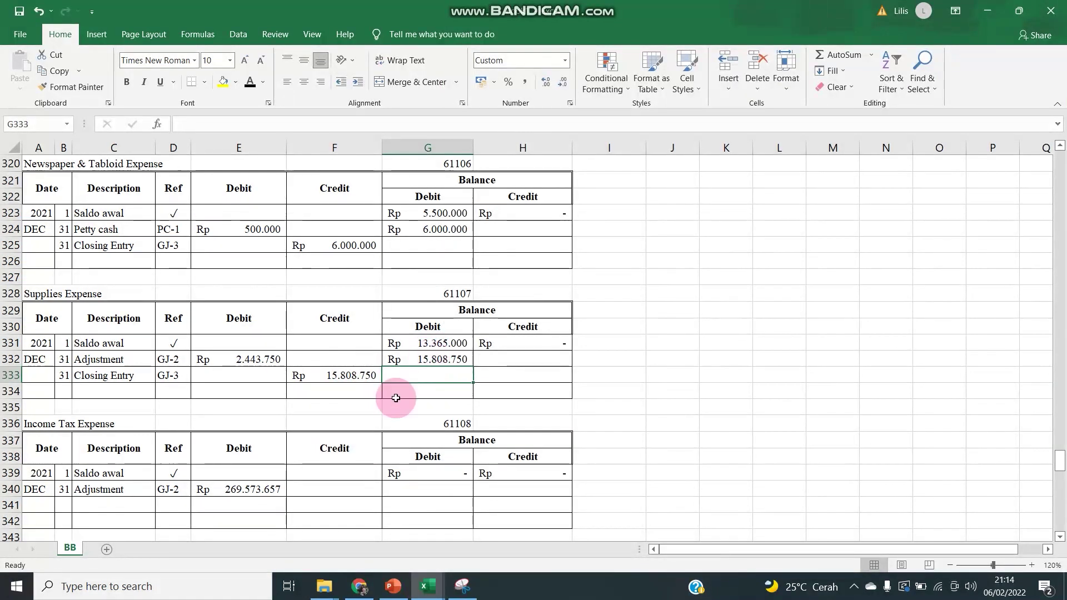
Step: Copy the Supplies Expense closing entry from B333:F333 to row 341 of Income Tax Expense, starting at B341
drag(63, 489, 250, 489)
drag(62, 382, 333, 375)
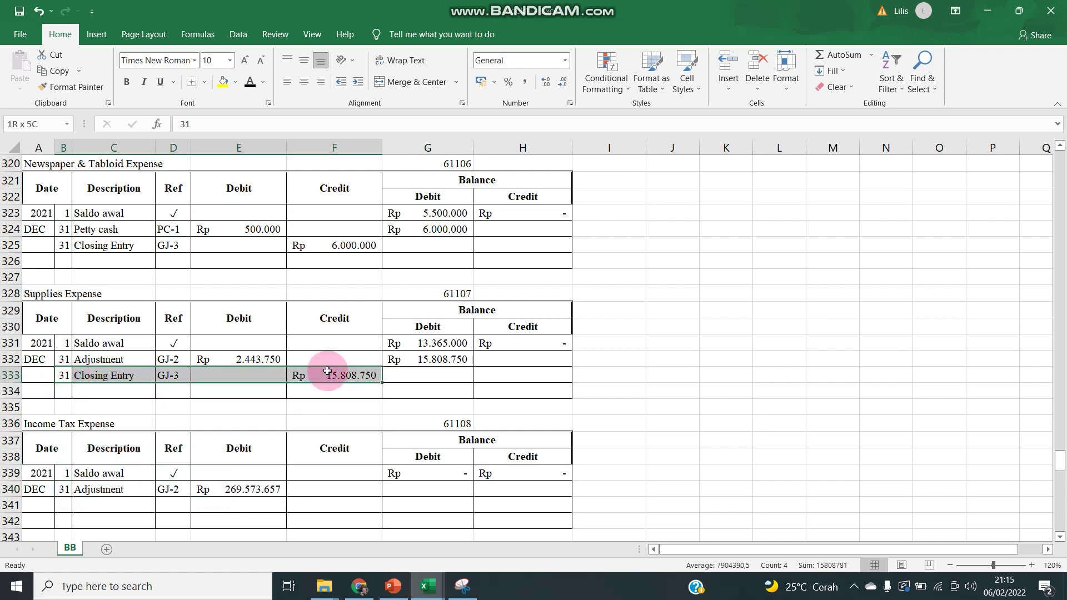
key(ctrl+c)
click(59, 505)
key(ctrl+v)
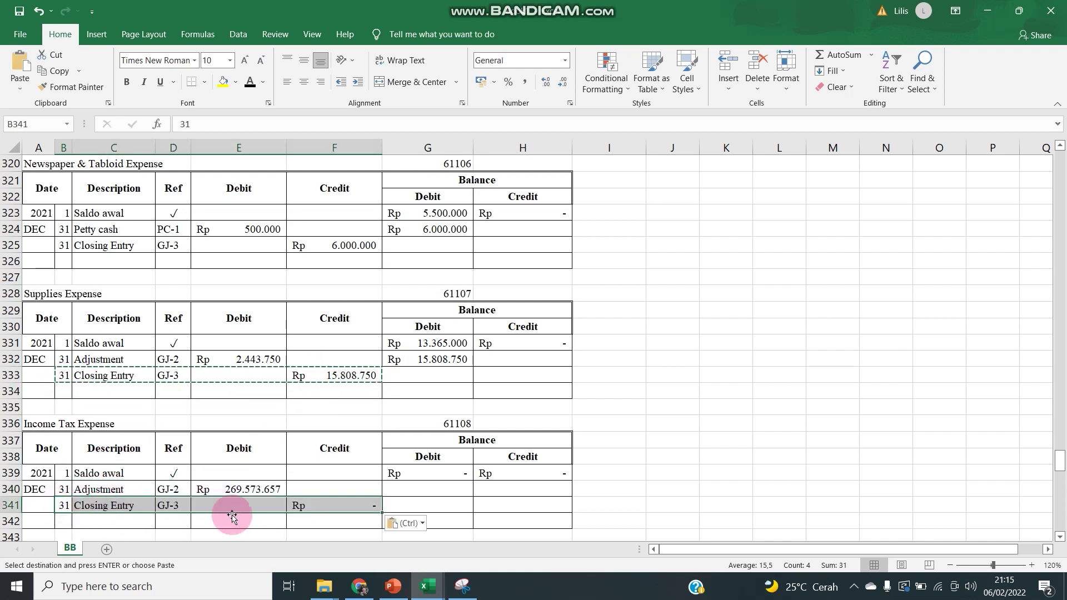
Step: Set the Income Tax Expense debit balance in G340 equal to the adjustment in E340
click(413, 478)
key(Down)
text(=)
key(Left)
key(Left)
key(Return)
Step: Copy the Income Tax Expense closing entry from B341:F341 to B349 in Depreciation Exp - Building
scroll(357, 448, down, 4)
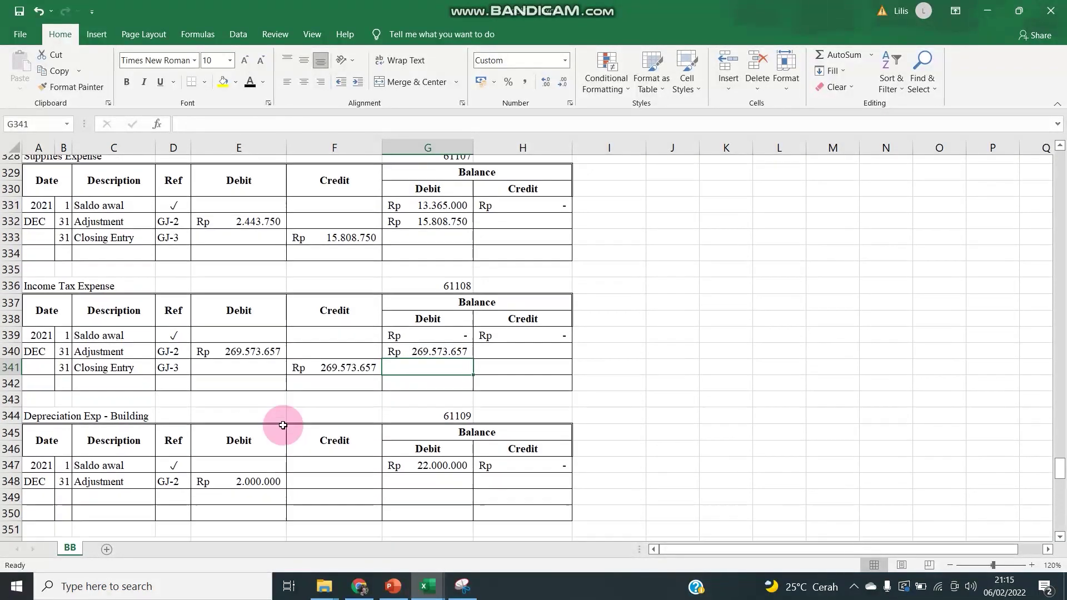
drag(61, 310, 326, 305)
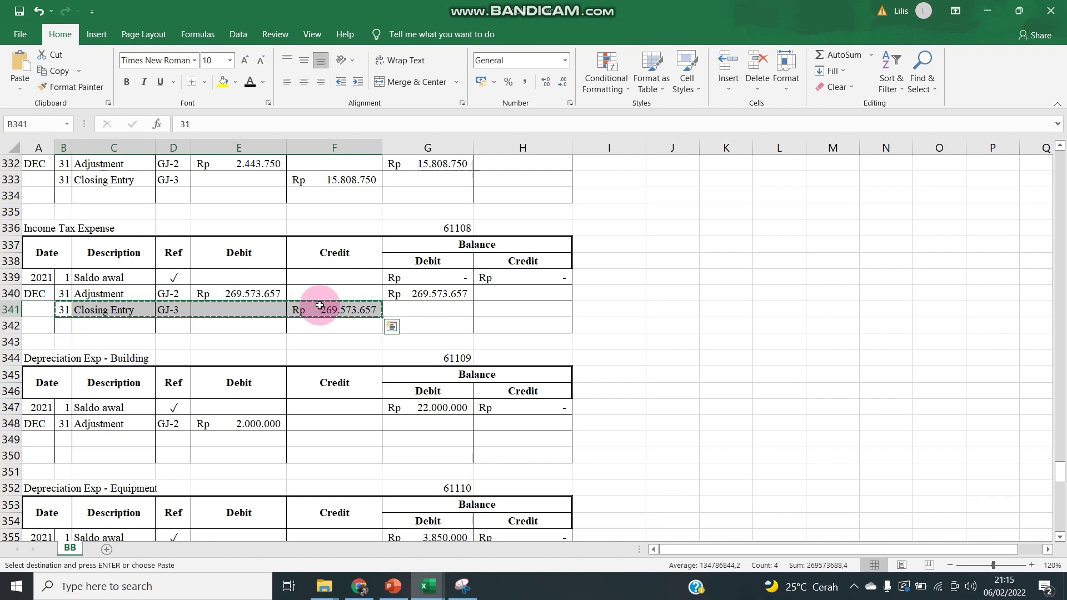
click(64, 439)
key(ctrl+v)
click(405, 457)
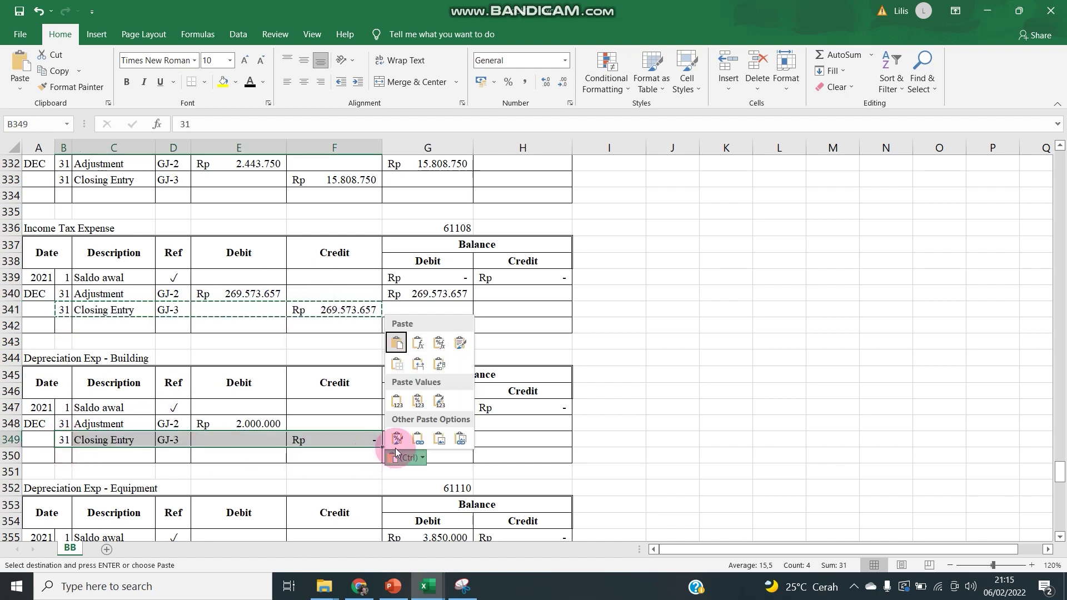
click(368, 424)
Step: Calculate the Depreciation Exp - Building debit balance in G348 as G347+E348
click(408, 426)
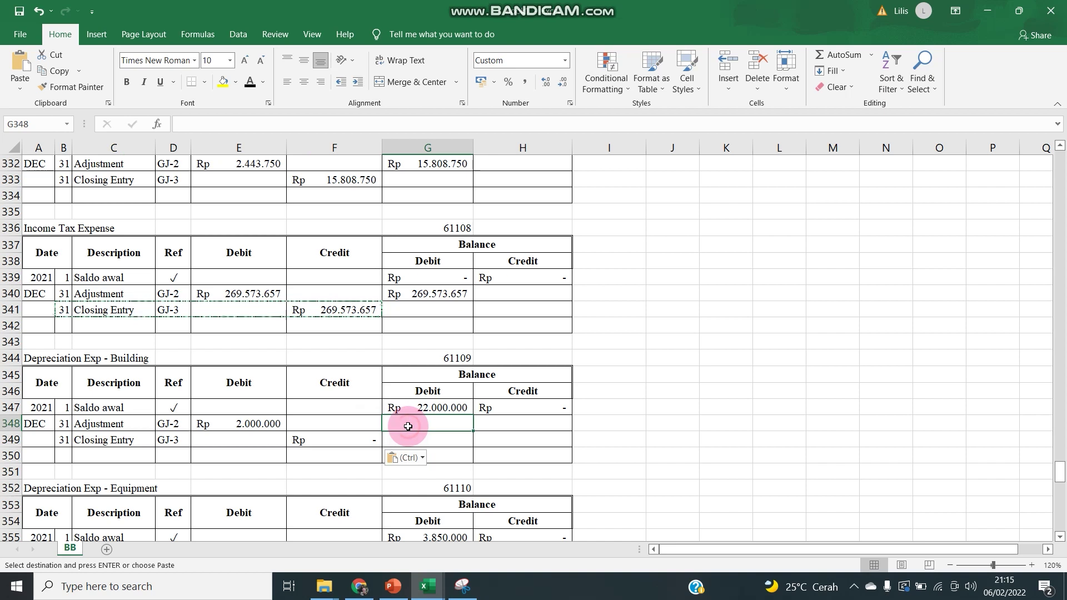
text(=)
key(Up)
text(+)
key(Left)
key(Left)
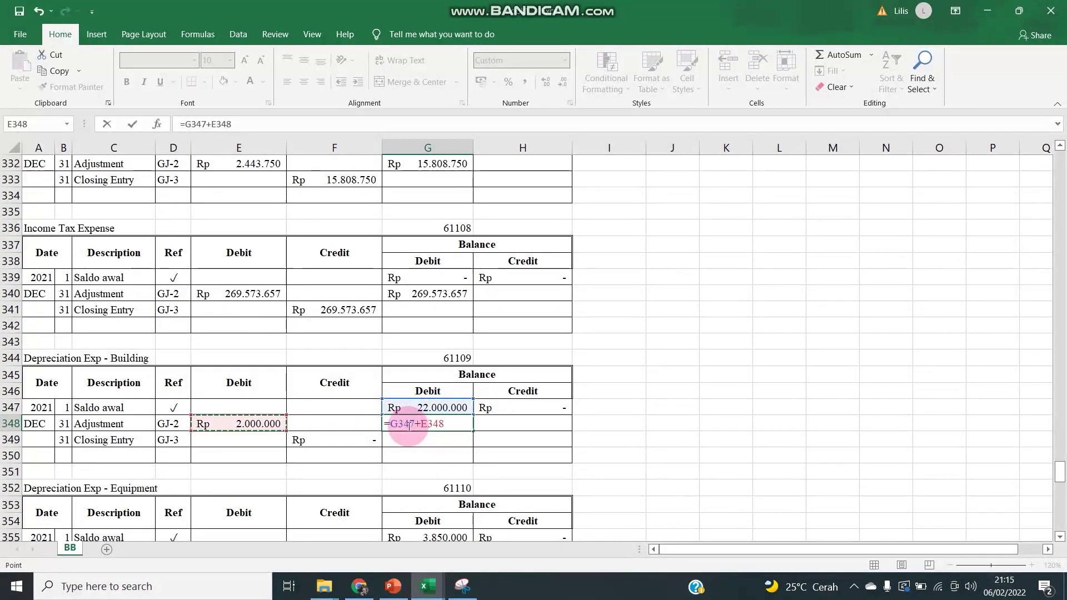
key(Return)
Step: Copy the Depreciation Exp - Building closing entry from B349:F349 to B357 in Depreciation Exp - Equipment
scroll(196, 428, down, 2)
scroll(195, 428, down, 1)
drag(69, 300, 330, 299)
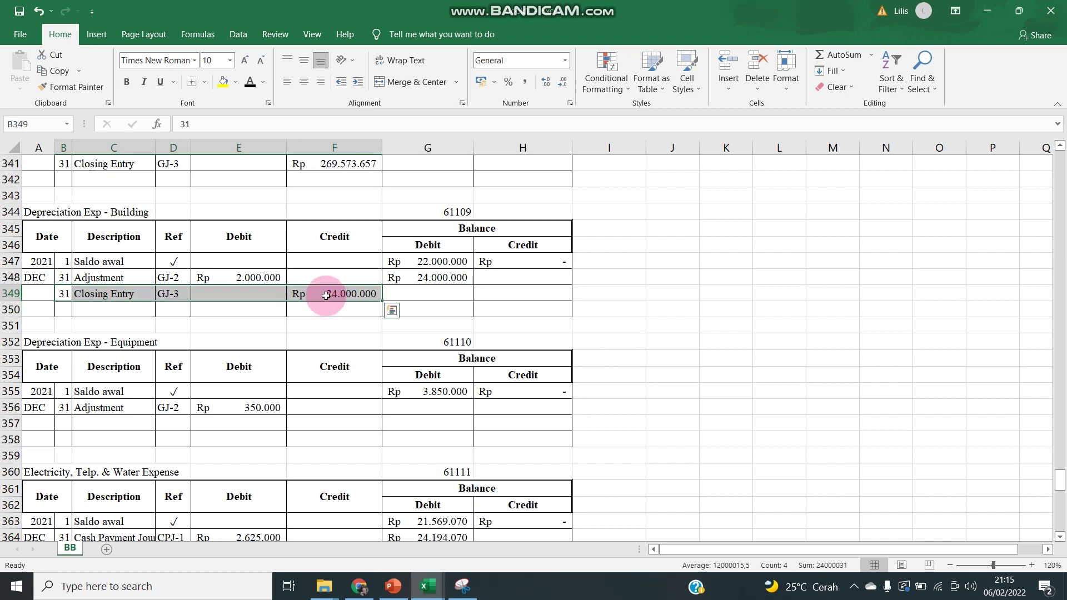
key(ctrl+c)
click(65, 426)
key(ctrl+v)
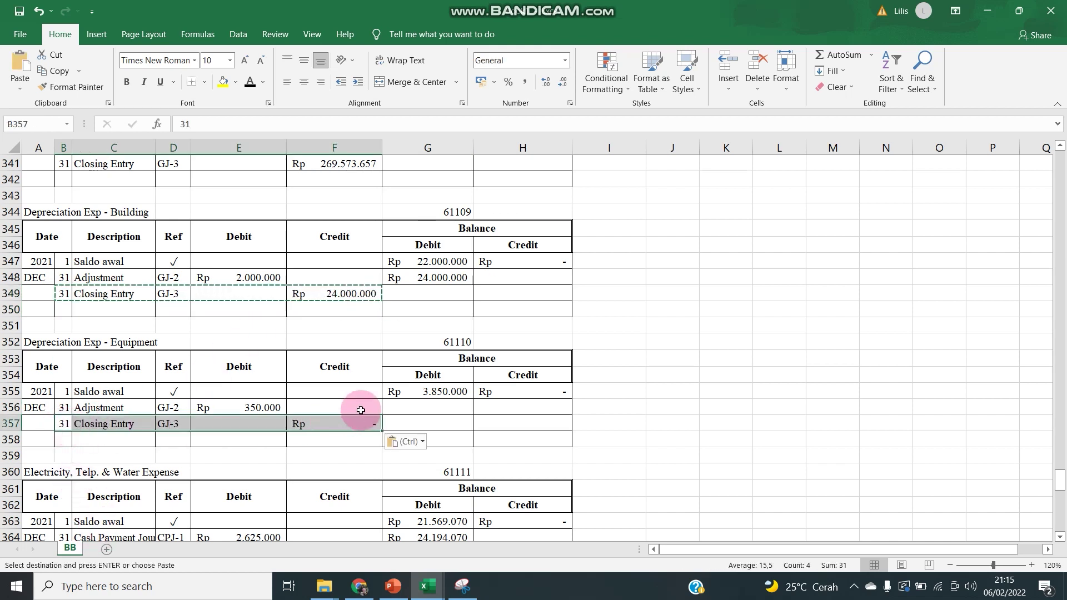
Step: Calculate the Depreciation Exp - Equipment debit balance in G356 as G355+E356
click(410, 409)
text(=)
key(Up)
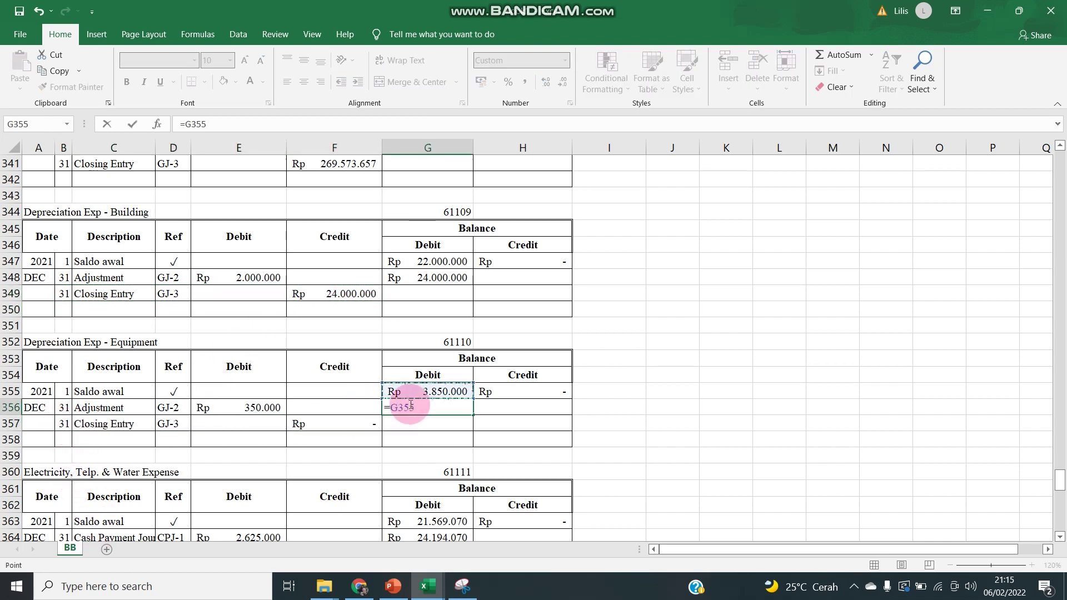
text(+)
key(Left)
key(Left)
key(Return)
Step: Copy the Depreciation Exp - Equipment closing entry from B357:F357 to B365 in Electricity, Telp. & Water Expense
scroll(374, 414, down, 4)
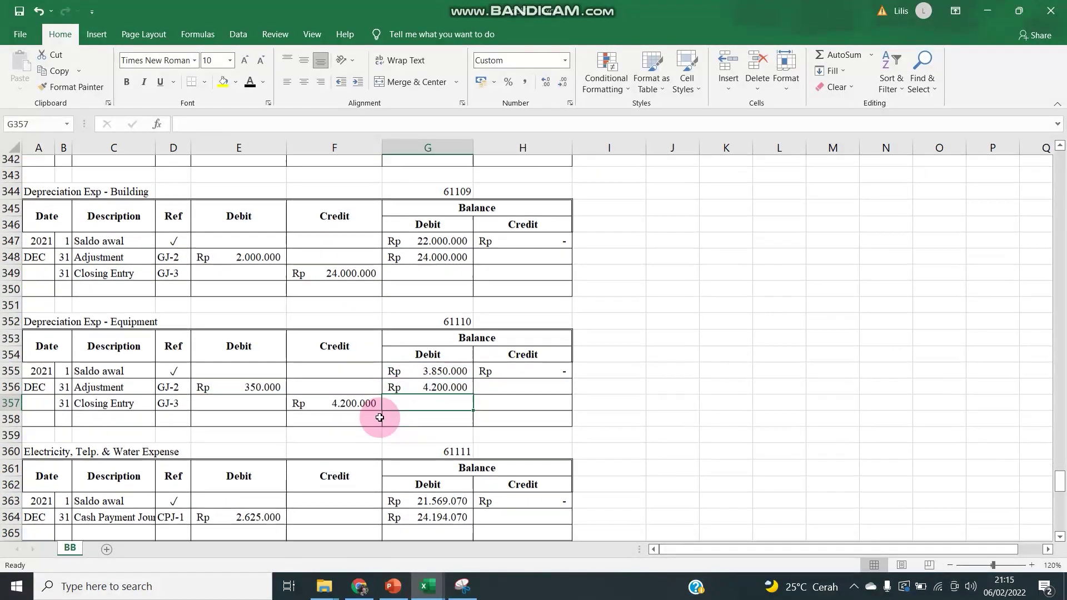
scroll(202, 387, down, 1)
drag(67, 232, 293, 228)
key(ctrl+c)
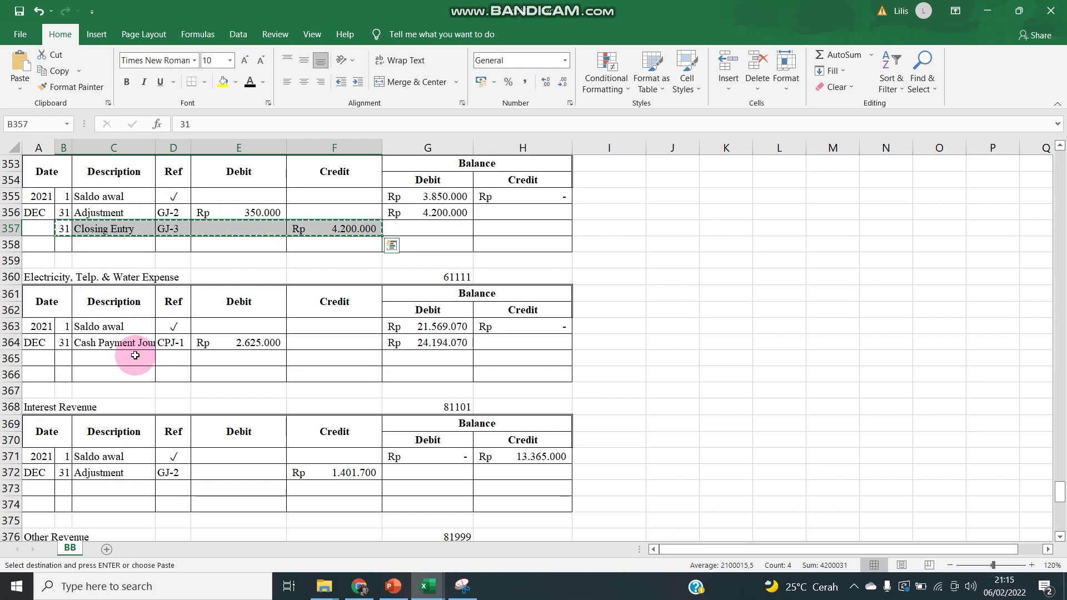
click(63, 358)
key(ctrl+v)
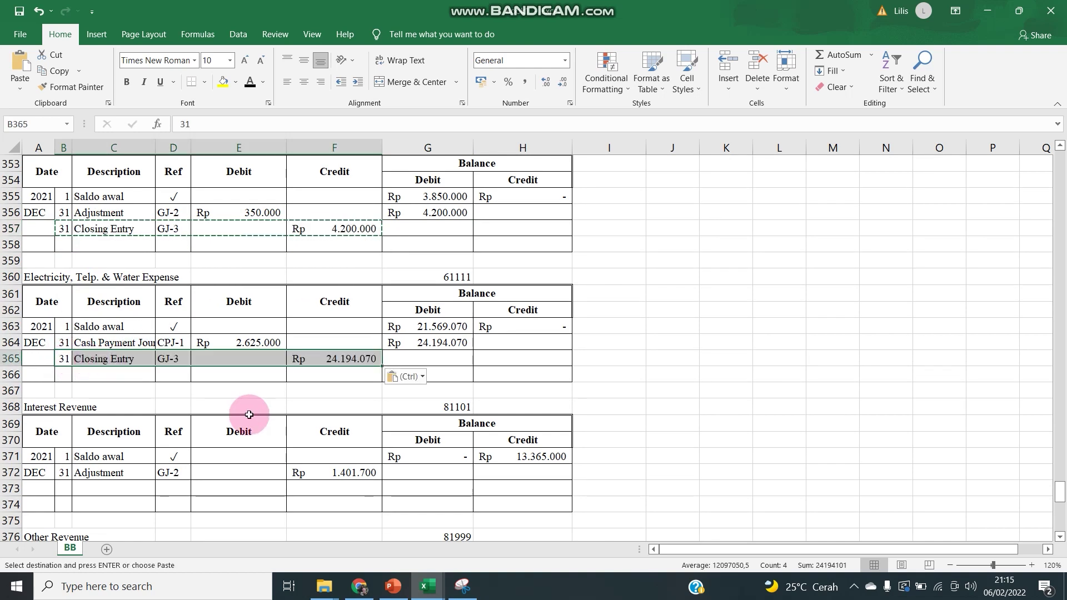
click(398, 356)
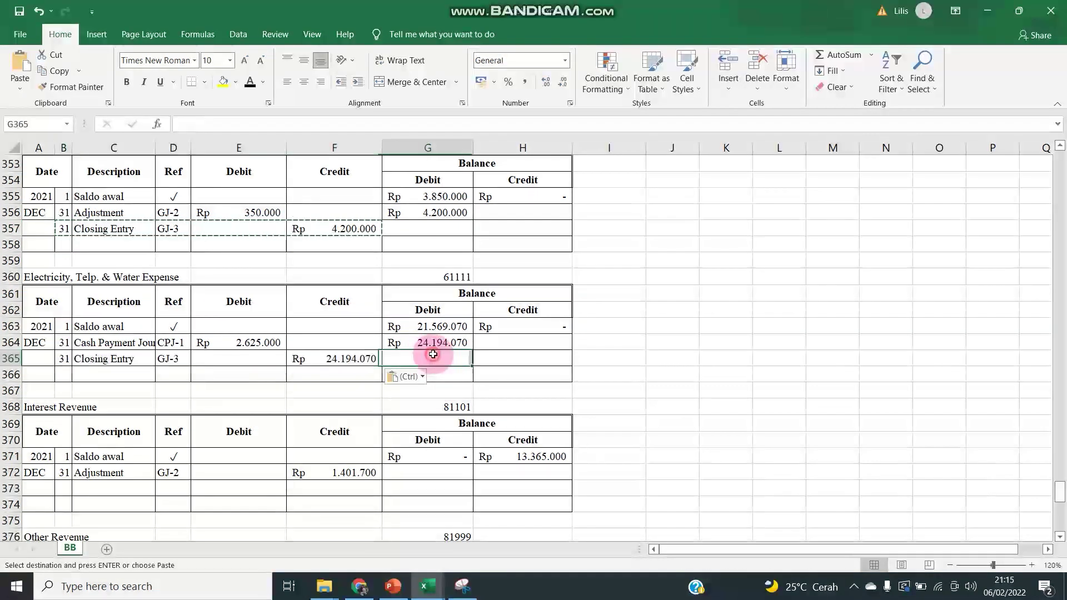
Step: Paste the closing entry into row 373 of Interest Revenue and clear its credit amount in F373
drag(69, 361, 305, 361)
click(64, 489)
key(ctrl+v)
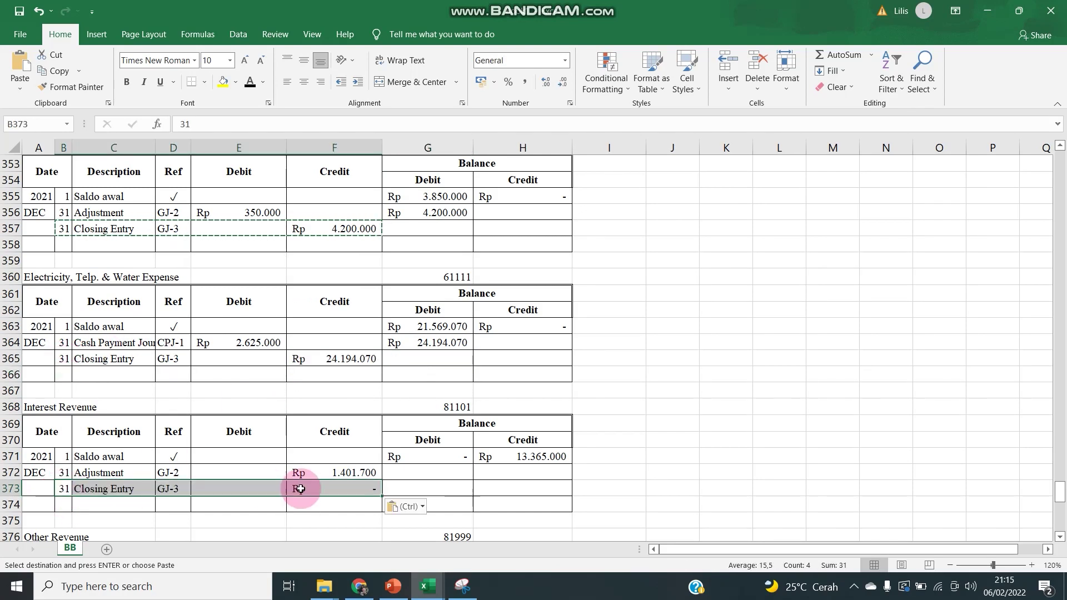
click(344, 486)
key(Delete)
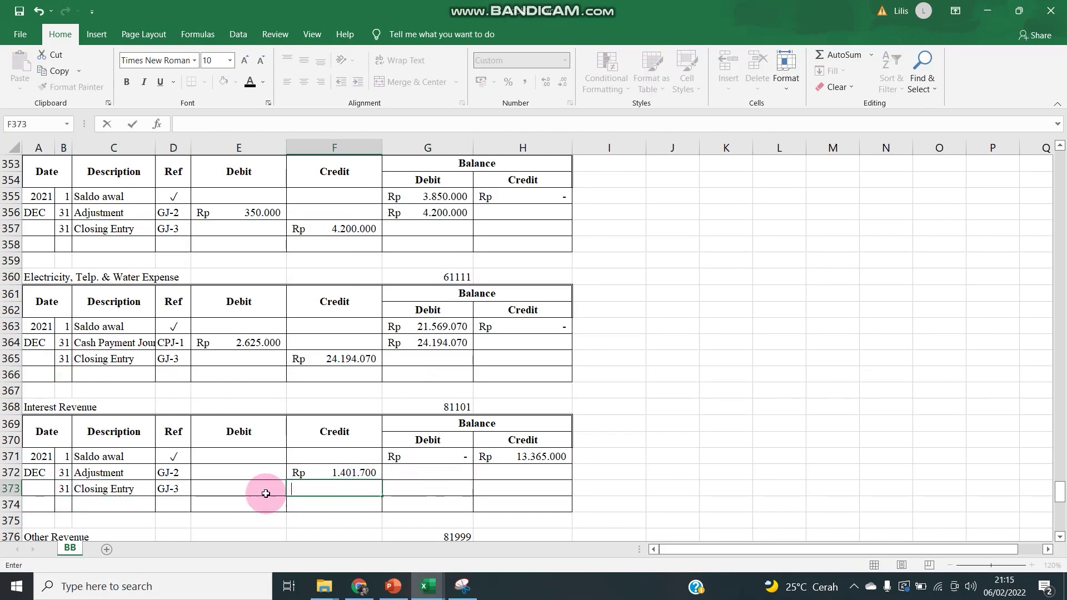
Step: Set the Interest Revenue closing entry's debit in E373 equal to the credit balance cell H372
click(249, 489)
text(=)
key(Up)
key(Right)
key(Right)
key(Right)
key(Return)
Step: Calculate the Interest Revenue credit balance in H372 by adding the adjustment in F372 to H371
key(Up)
key(Up)
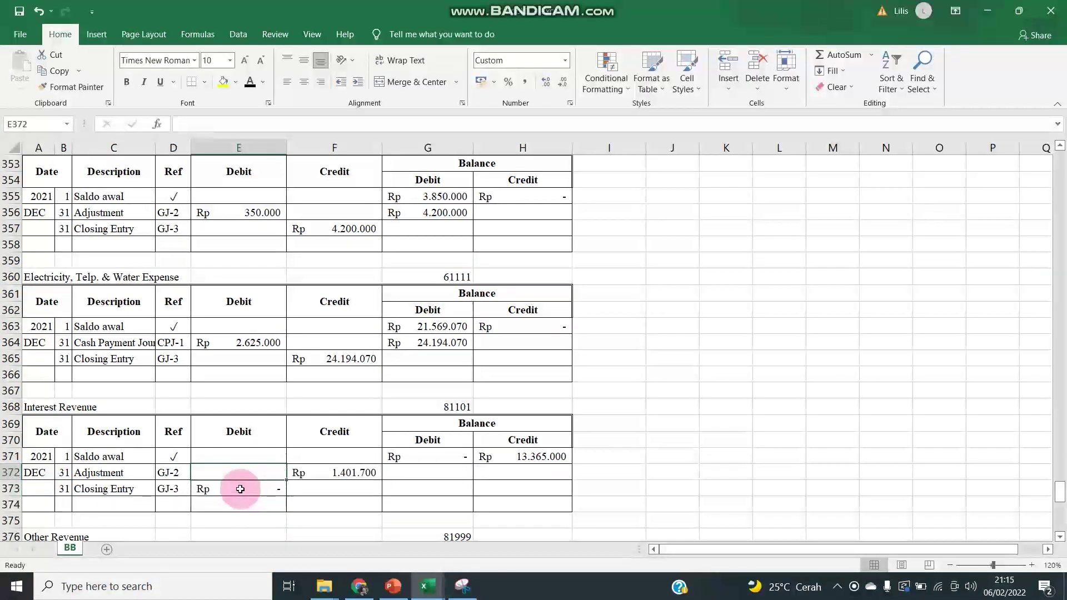
key(Right)
key(Right)
key(Right)
text(=)
key(Up)
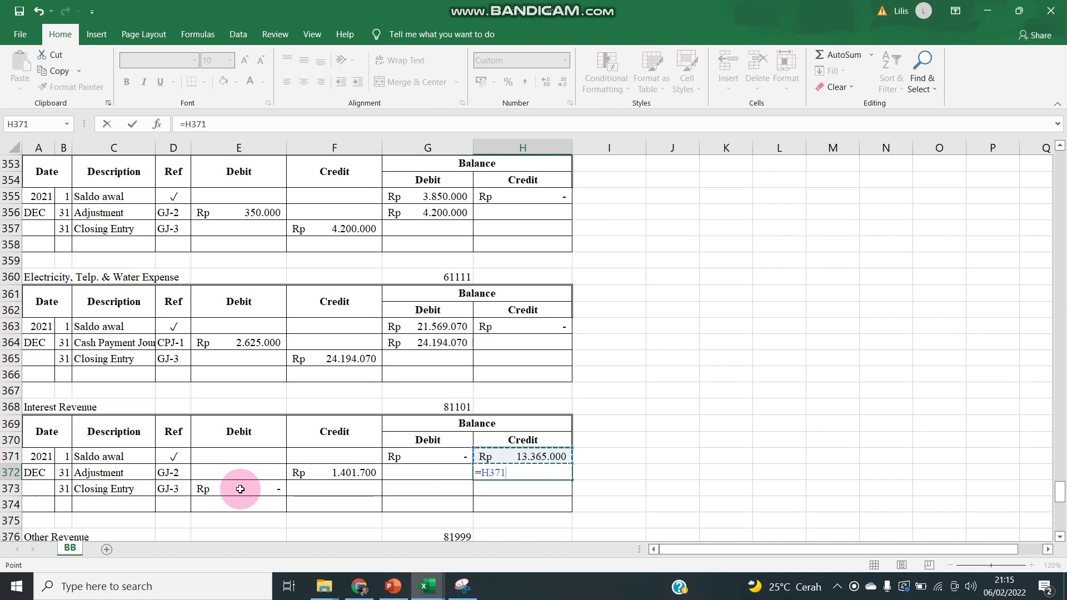
text(+)
key(Left)
key(Left)
key(Return)
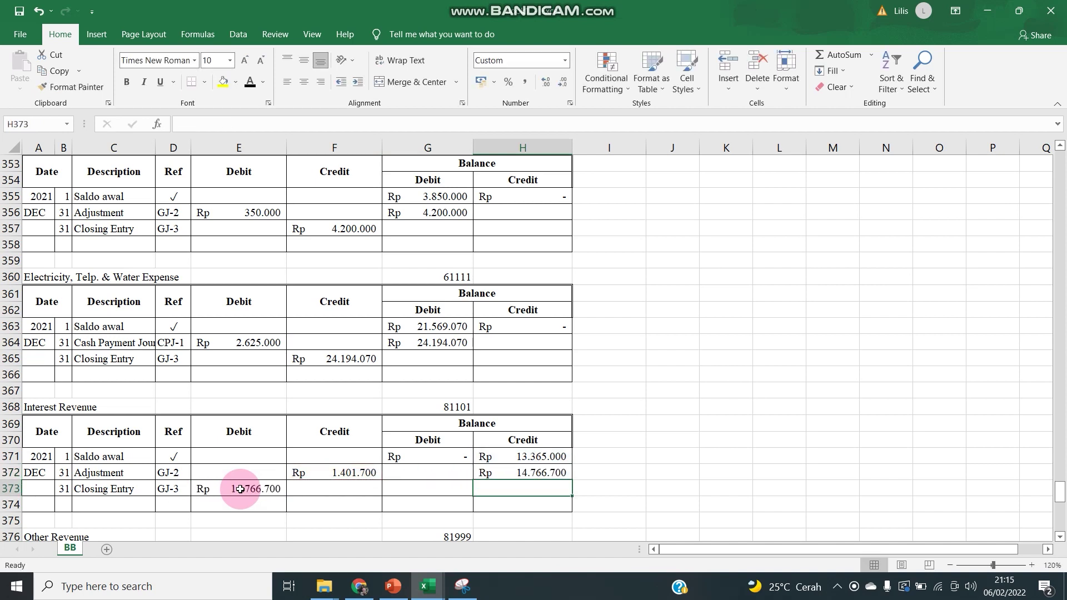
Step: Copy the Interest Revenue closing entry from B373:E373 to B380 in Other Revenue and check it against the opening credit balance
scroll(240, 489, down, 2)
drag(62, 392, 243, 395)
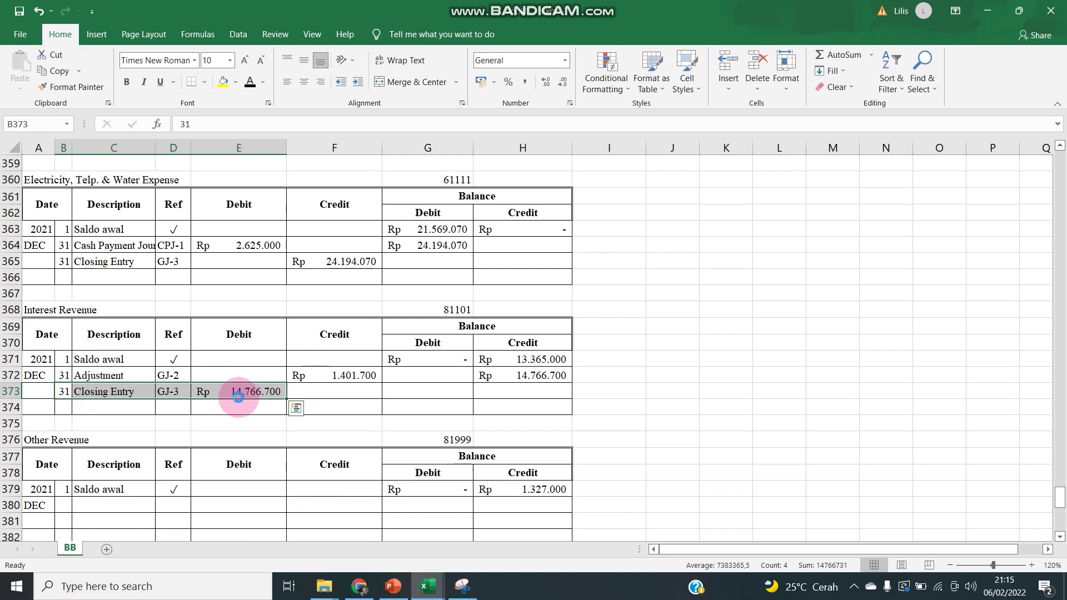
key(ctrl+c)
click(64, 506)
key(ctrl+v)
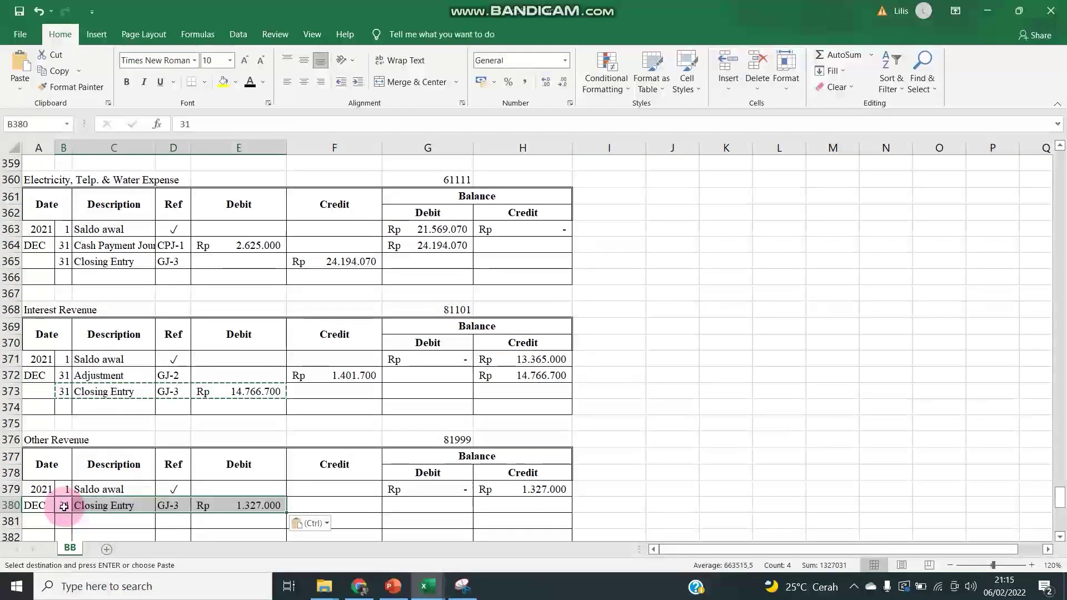
scroll(63, 506, down, 3)
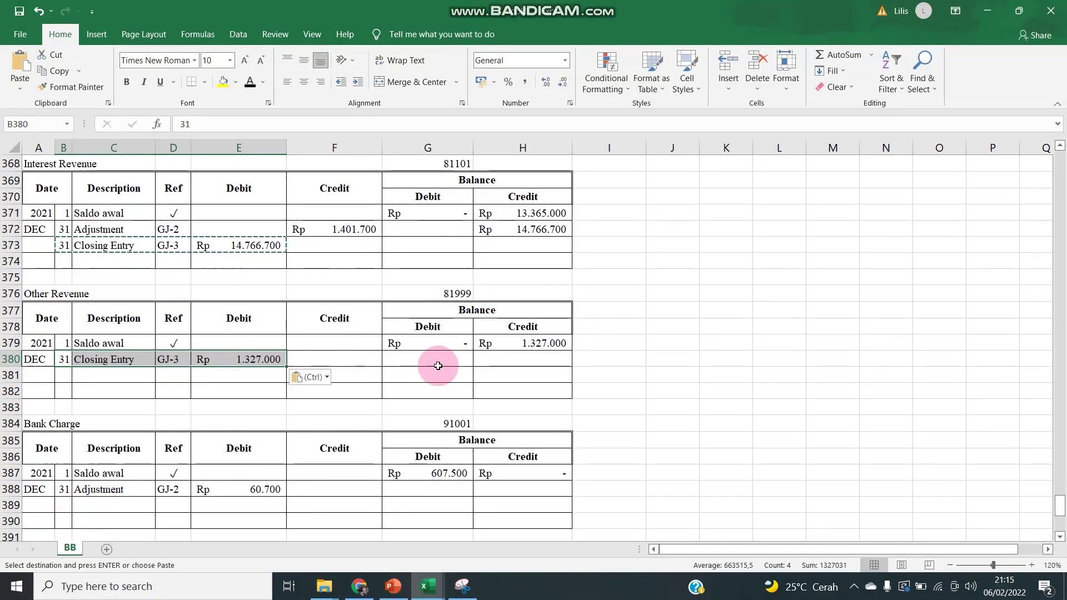
click(522, 341)
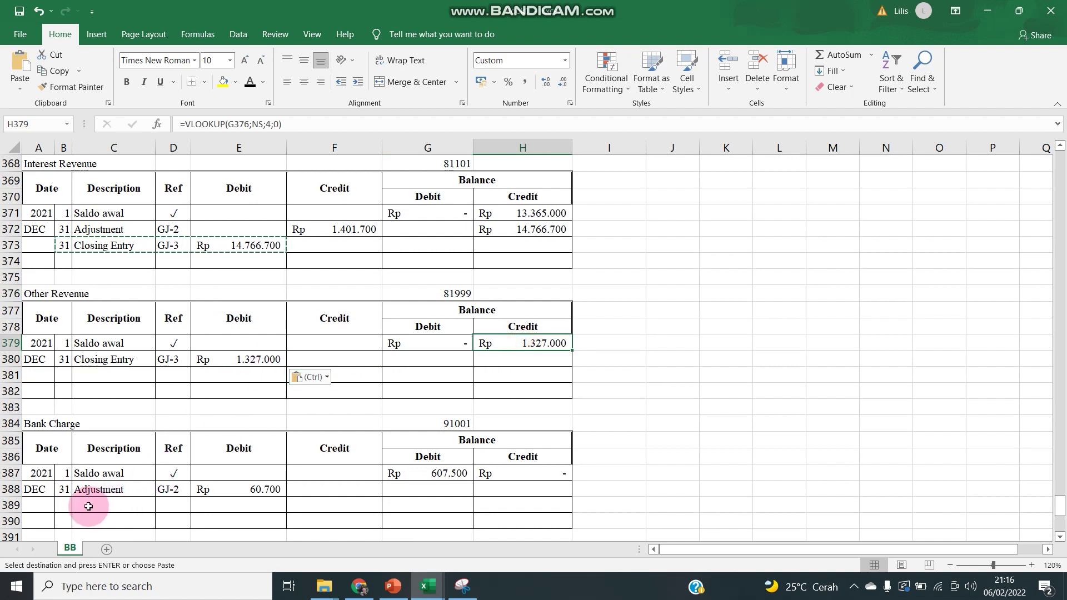
Step: Paste the same closing entry into row 389 of Bank Charge and clear its debit amount in E389
click(61, 503)
key(ctrl)
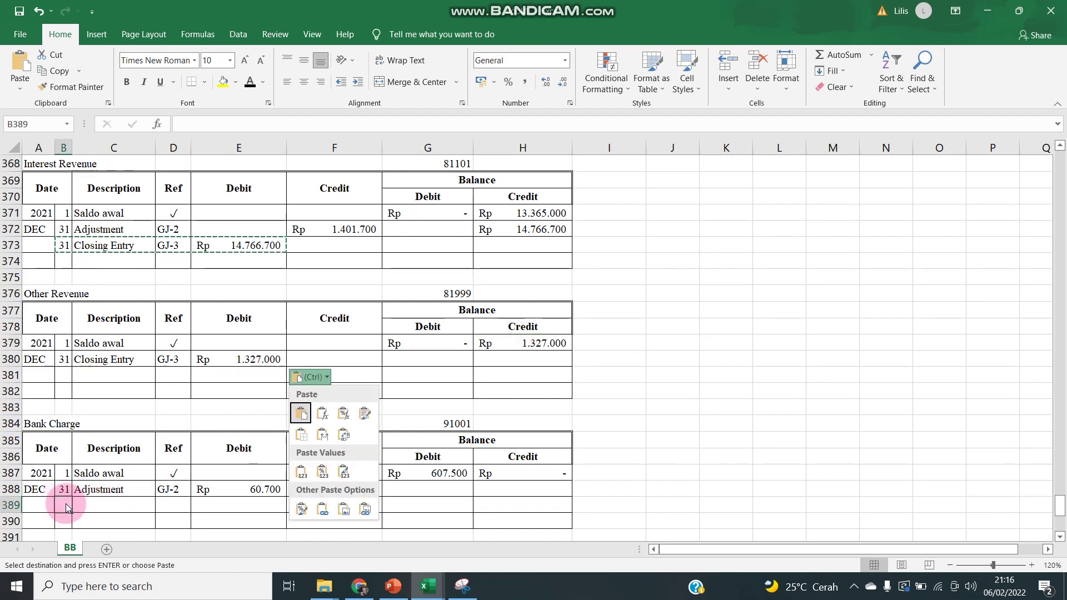
key(ctrl)
key(ctrl+v)
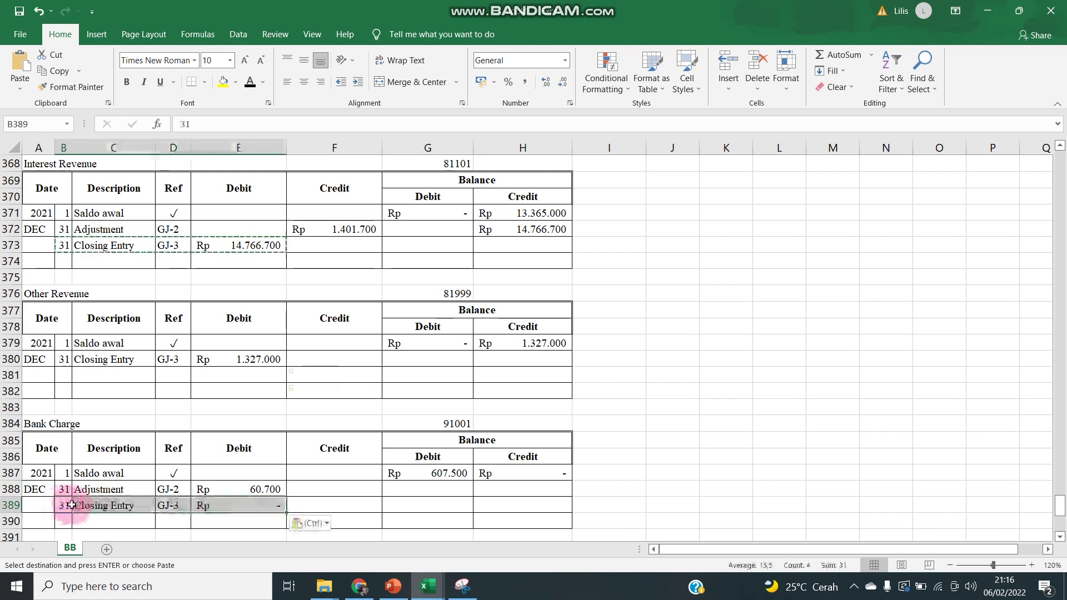
click(266, 503)
key(BackSpace)
Step: Set the Bank Charge closing entry's credit in F389 equal to the debit balance cell G388
click(323, 509)
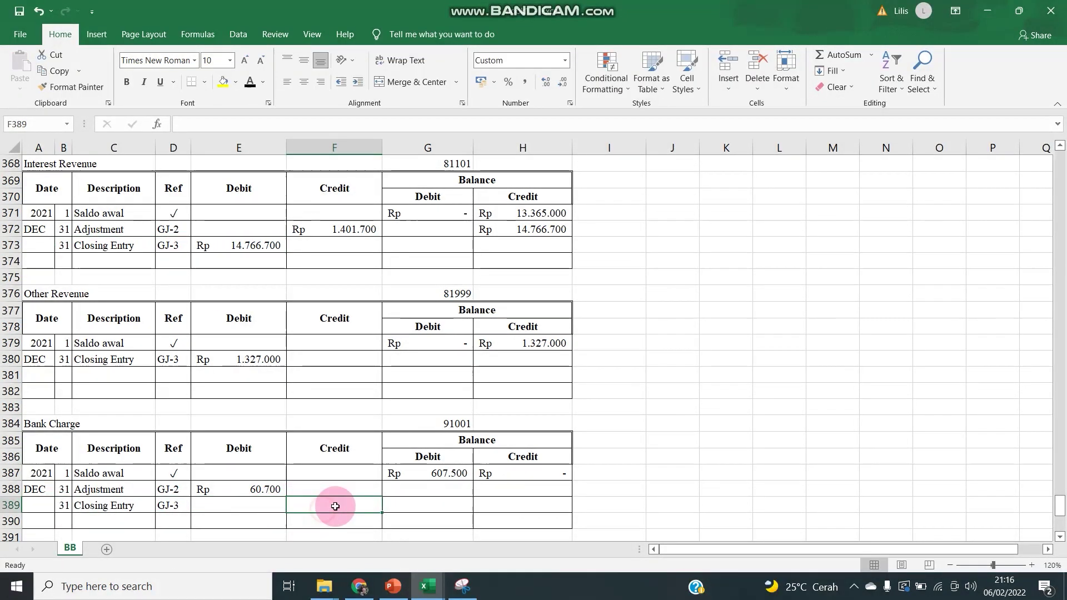
text(=)
key(Up)
key(Right)
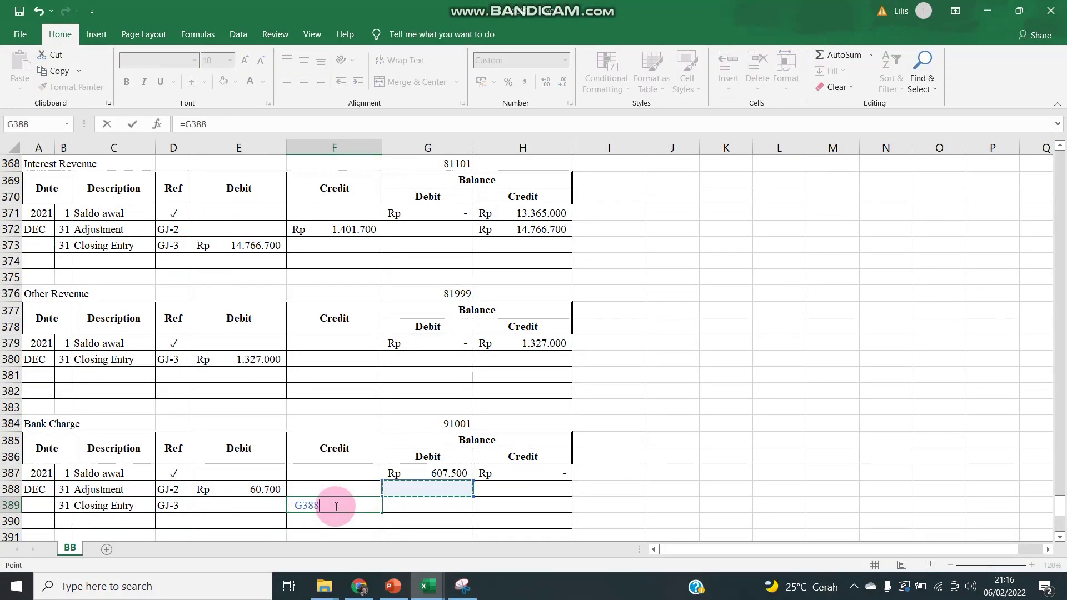
key(Return)
Step: Calculate the Bank Charge debit balance in G388 as G387+E388
key(Right)
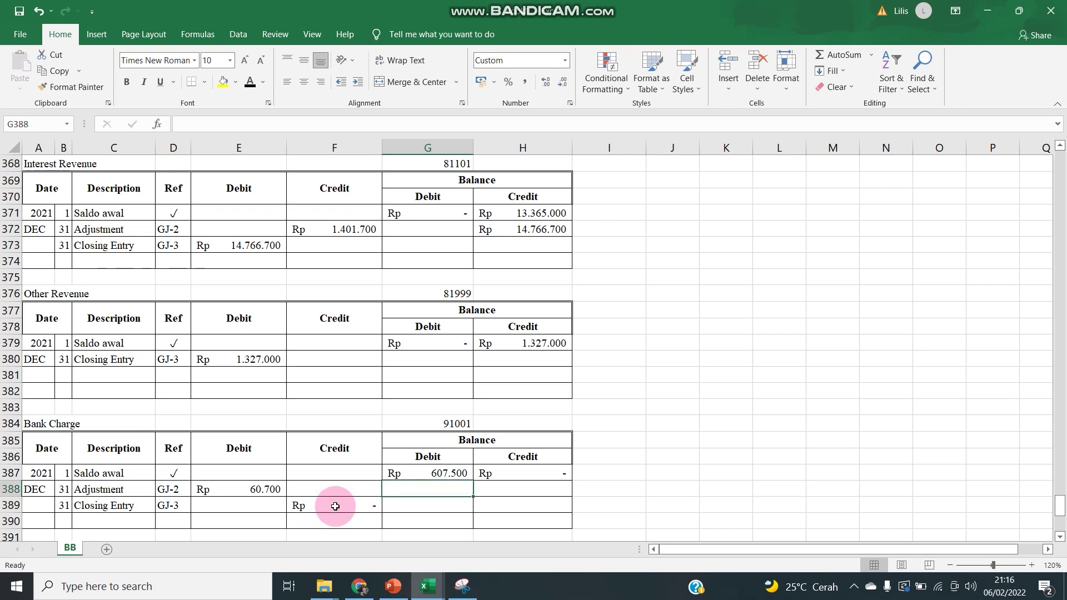
text(=)
text(E388-F388)
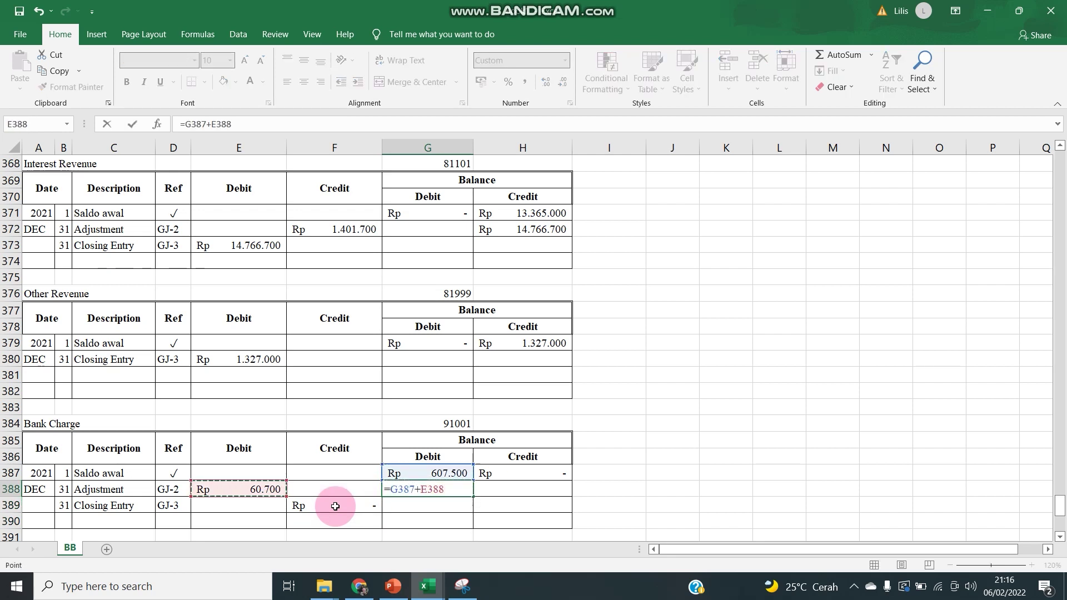
key(Return)
Step: Copy the Bank Charge closing entry from B389:F389 to B397 in Interest Expense
scroll(324, 500, down, 4)
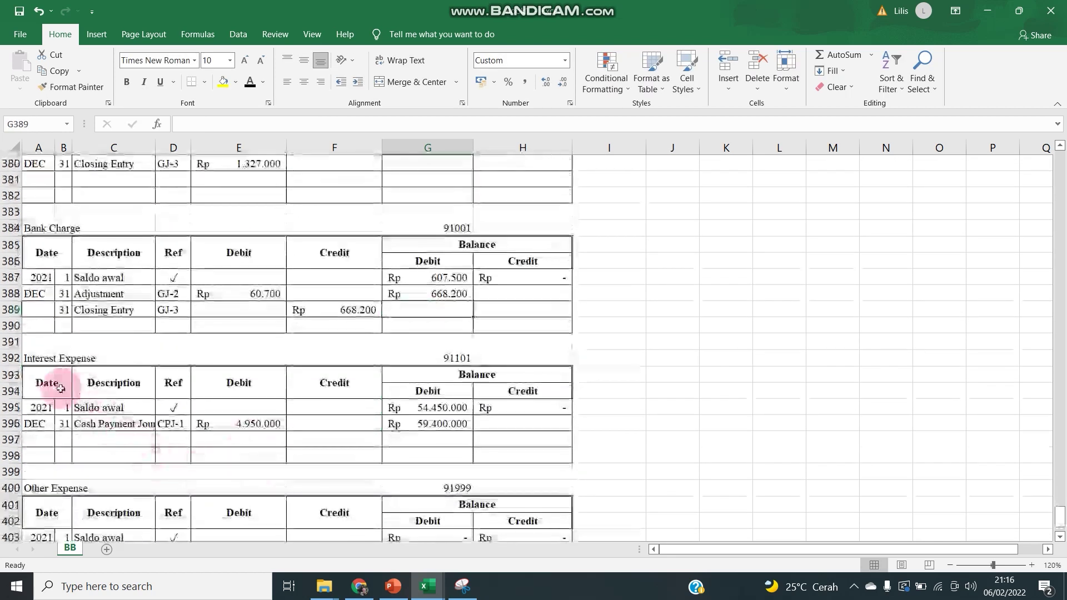
click(60, 310)
drag(93, 309, 324, 314)
key(ctrl+c)
click(67, 438)
key(ctrl+v)
scroll(67, 437, down, 2)
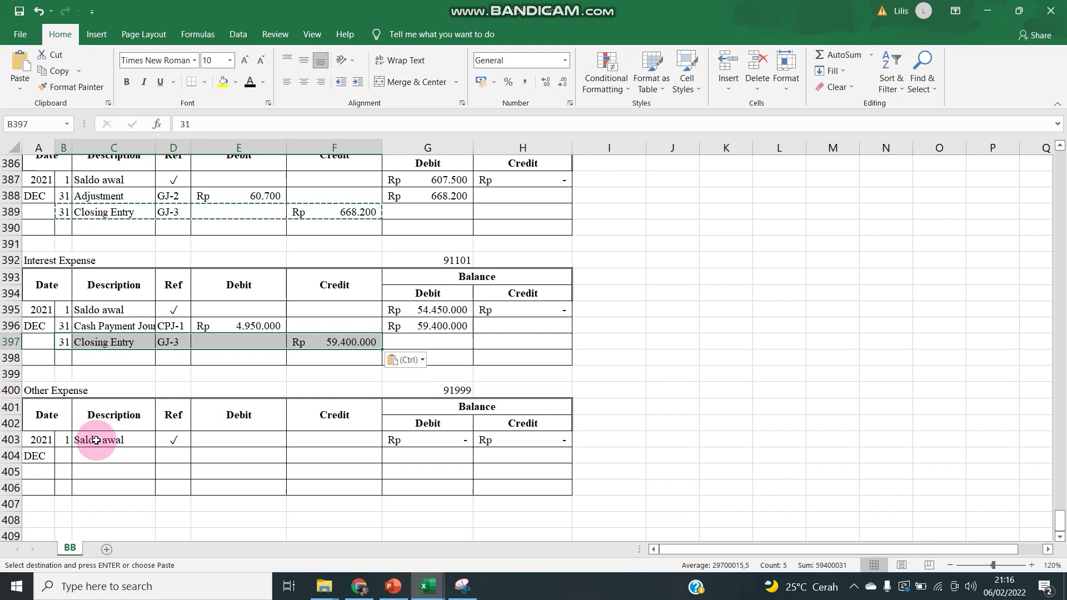
Step: Calculate the Allowance for Doubtful Debt credit balance in H38 as H37+F38
scroll(138, 365, up, 16)
scroll(168, 279, up, 20)
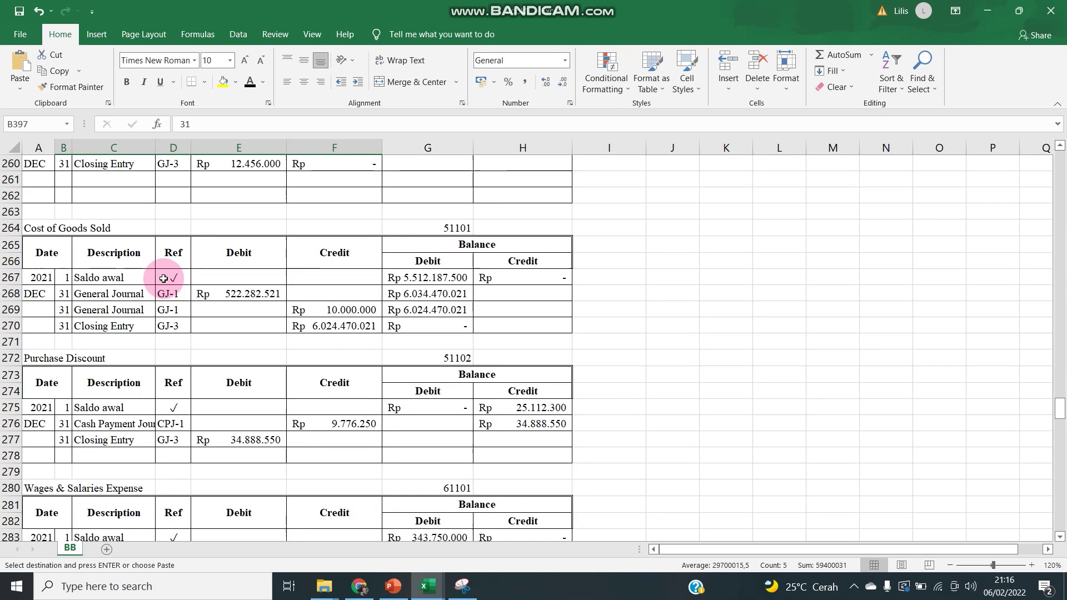
drag(1059, 359, 1048, 167)
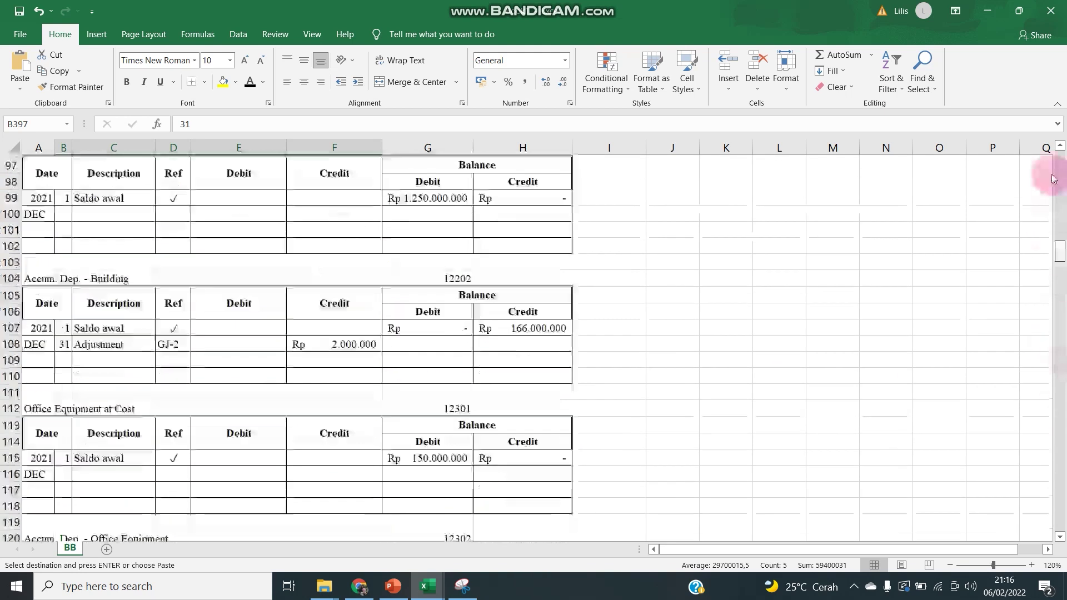
click(433, 310)
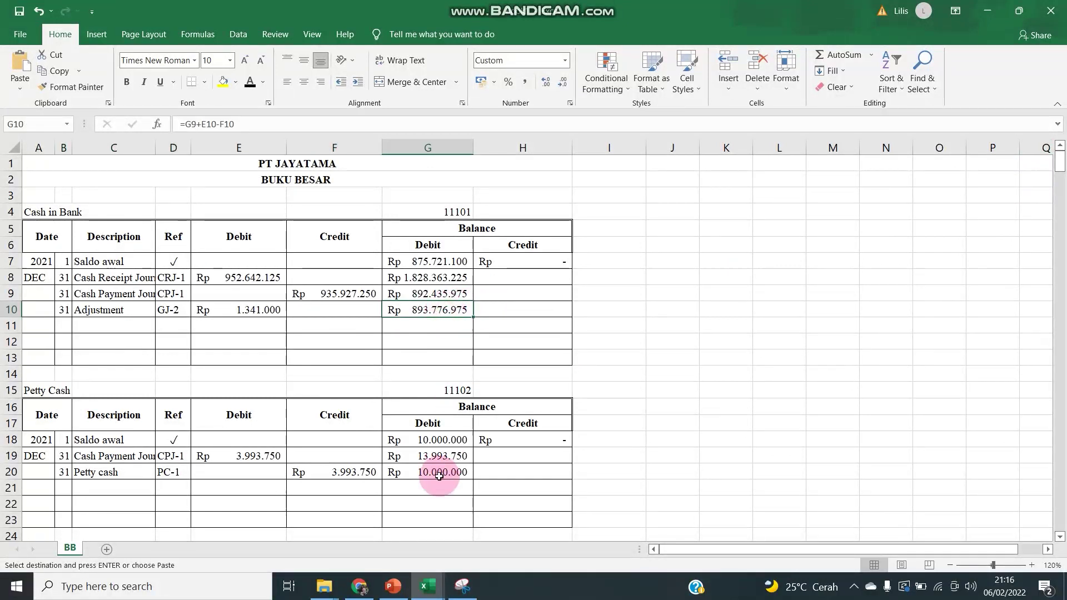
scroll(433, 453, down, 4)
scroll(427, 443, down, 5)
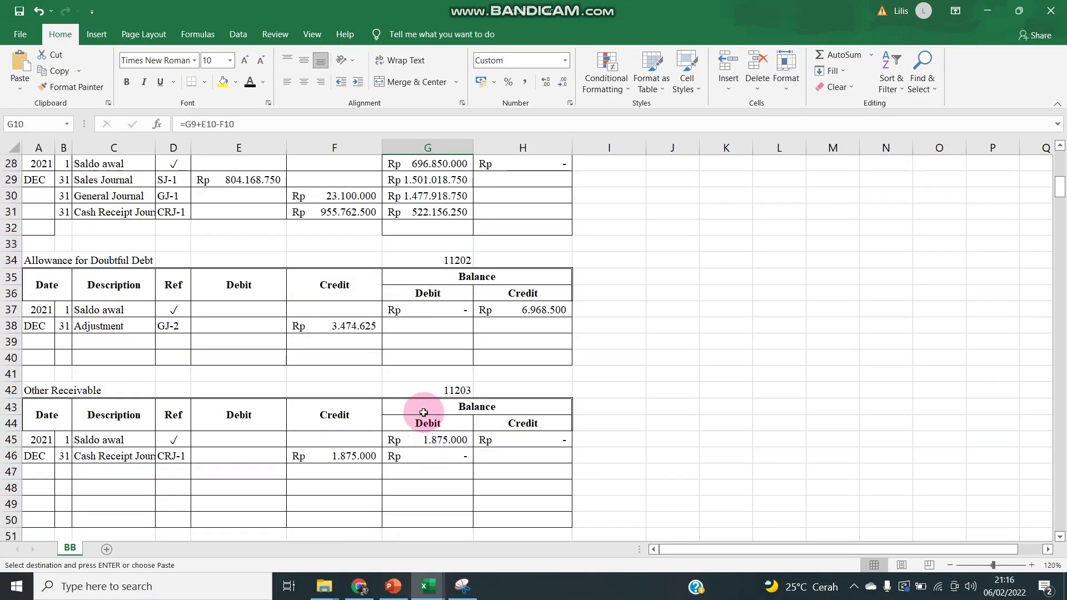
click(507, 322)
text(=)
click(508, 318)
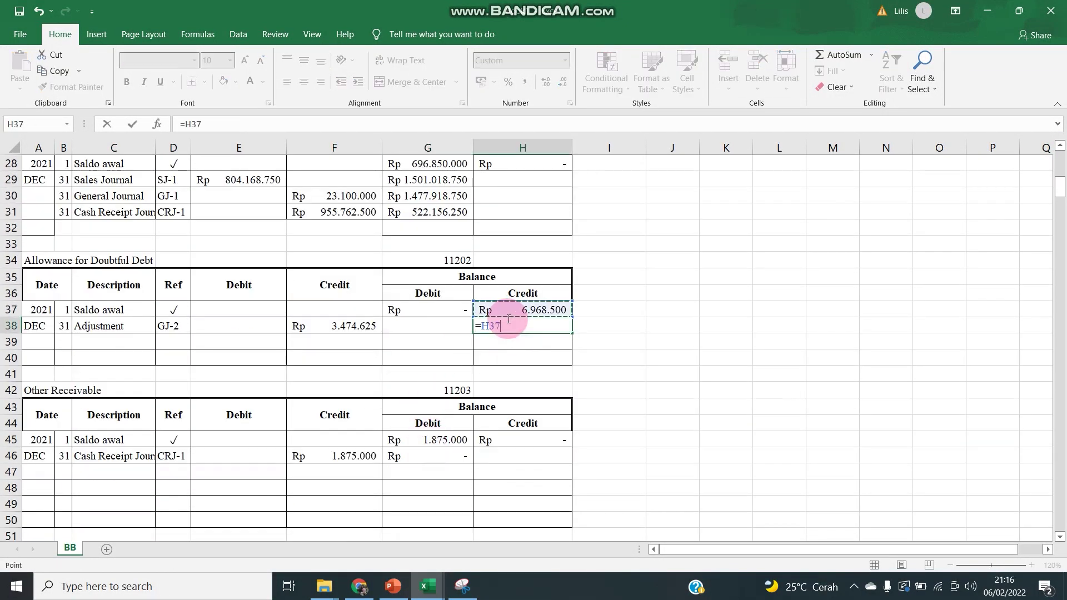
key(Return)
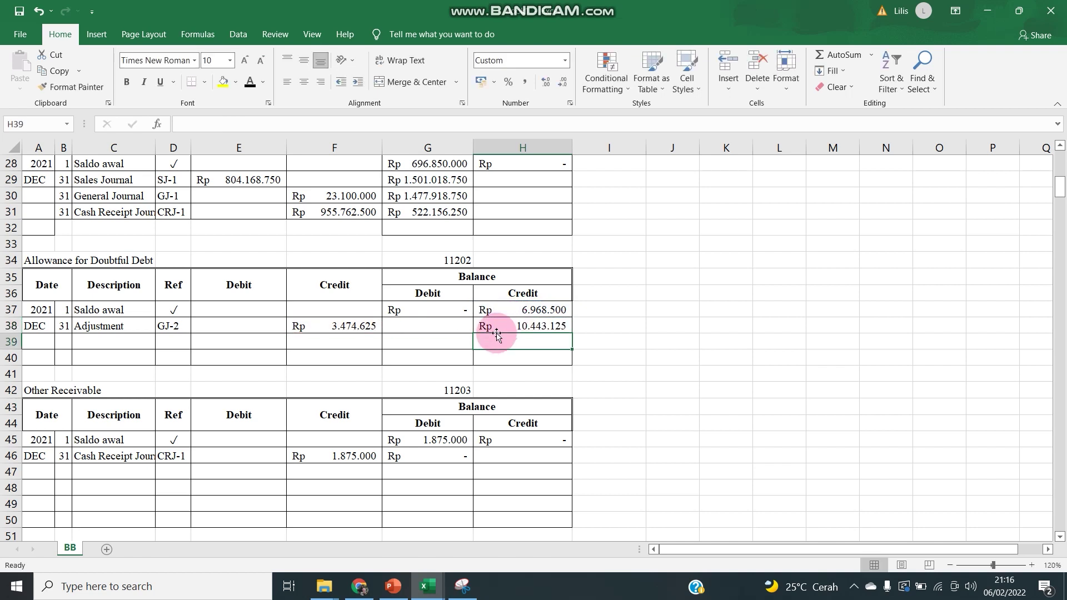
Step: Extend the Office Supplies debit balance formula from G65 to the adjustment row in G66
scroll(484, 351, down, 2)
scroll(460, 401, down, 6)
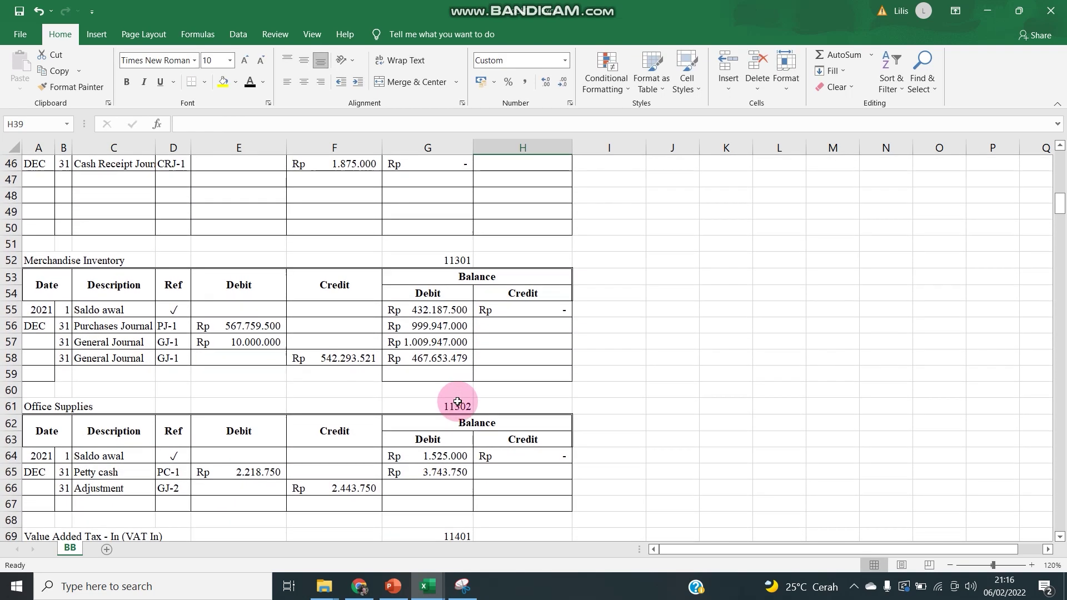
click(449, 376)
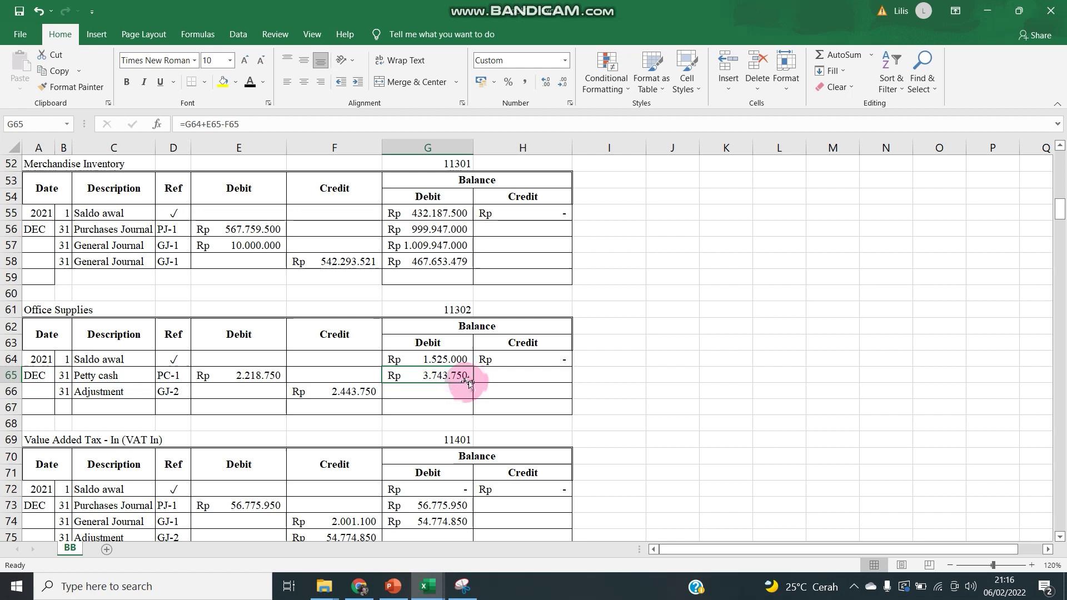
drag(470, 400, 458, 391)
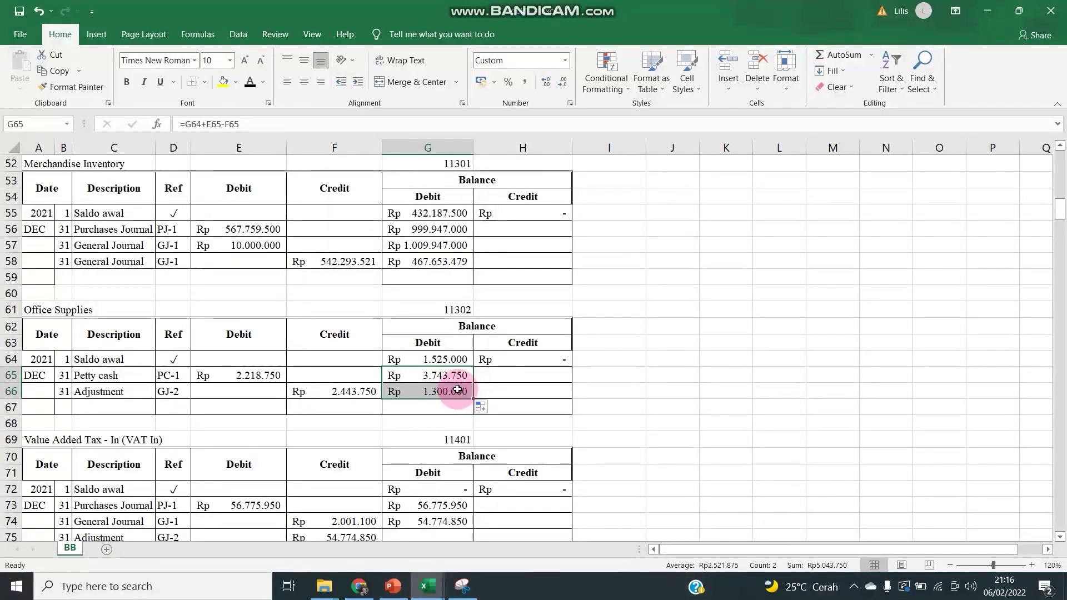
Step: Extend the Value Added Tax - In debit balance formula from G74 to the adjustment row in G75
scroll(456, 389, down, 2)
click(449, 421)
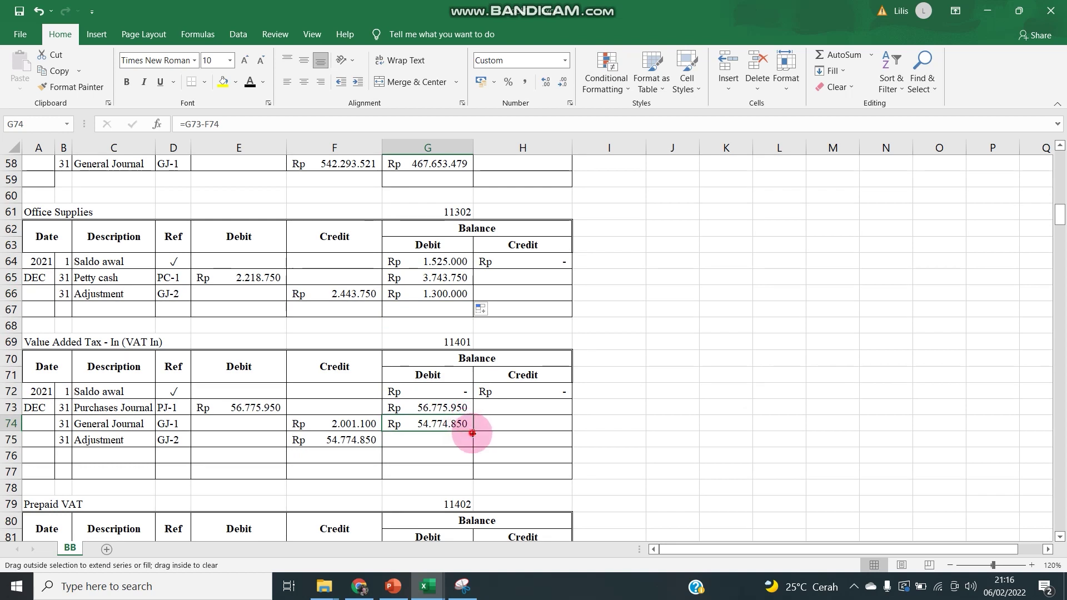
drag(471, 447, 466, 445)
Step: Copy the balance formula from G74 to Prepaid VAT's adjustment row in G83 and check the cells it uses
scroll(441, 460, down, 3)
click(434, 426)
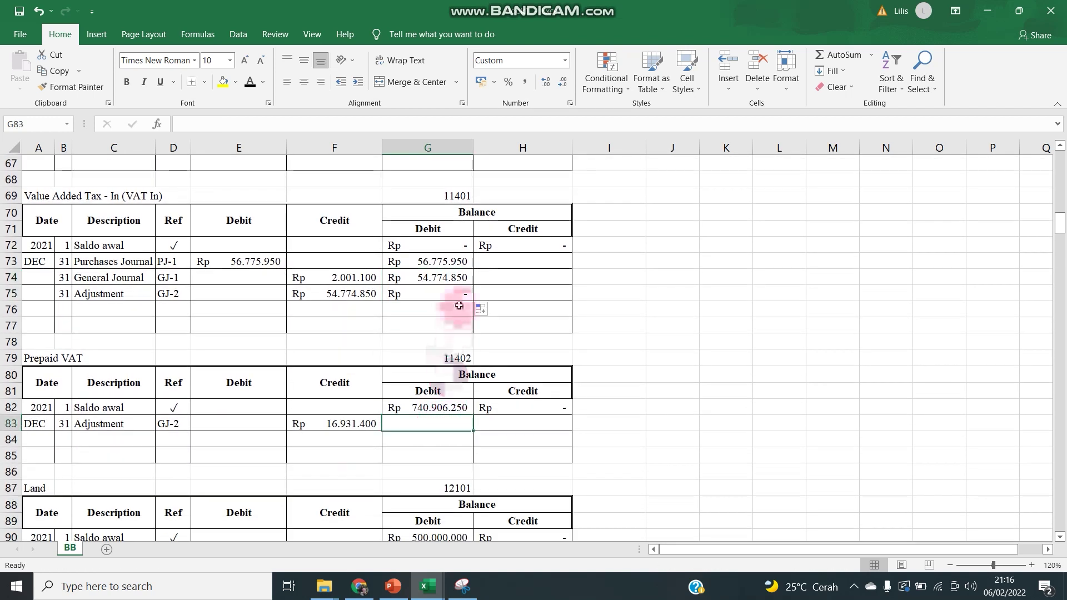
key(ctrl+c)
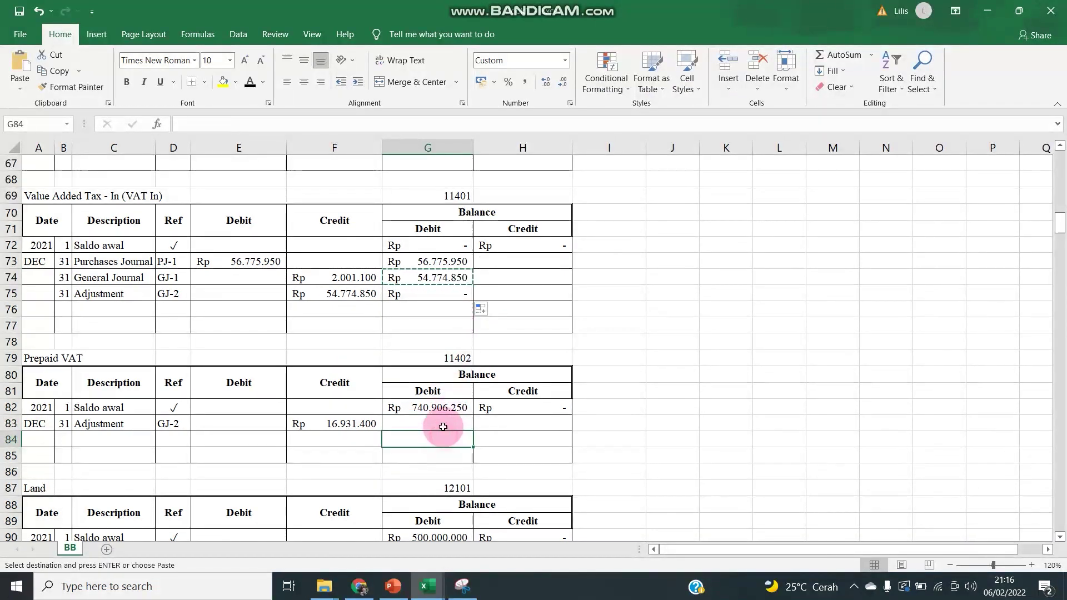
scroll(439, 422, down, 2)
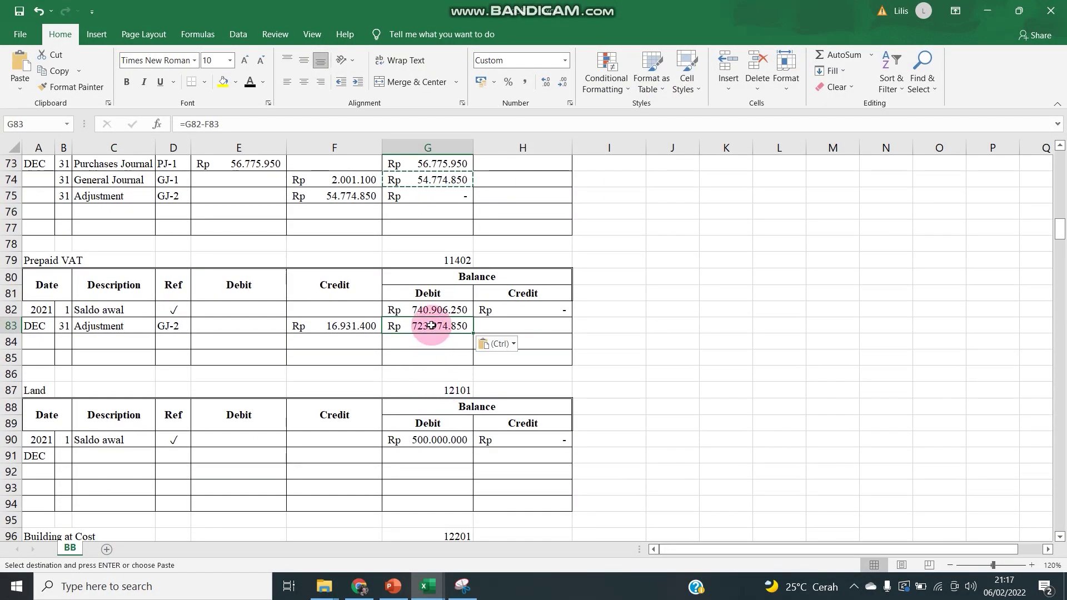
scroll(432, 326, down, 1)
click(437, 262)
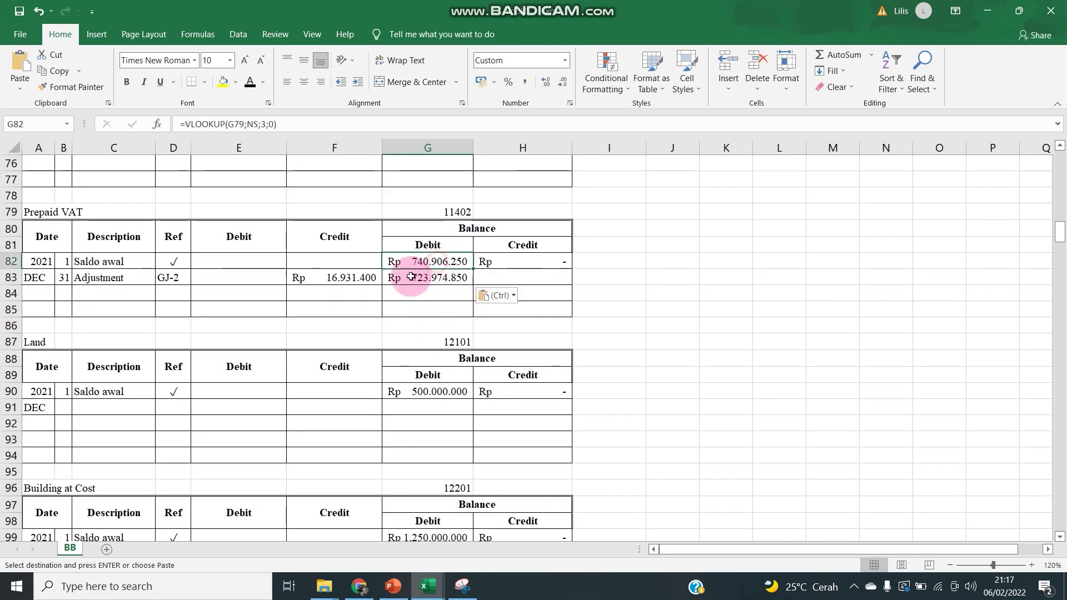
click(328, 276)
click(439, 278)
Step: Calculate the Accum. Dep. - Building credit balance in H108 as H107+F108
scroll(416, 430, down, 7)
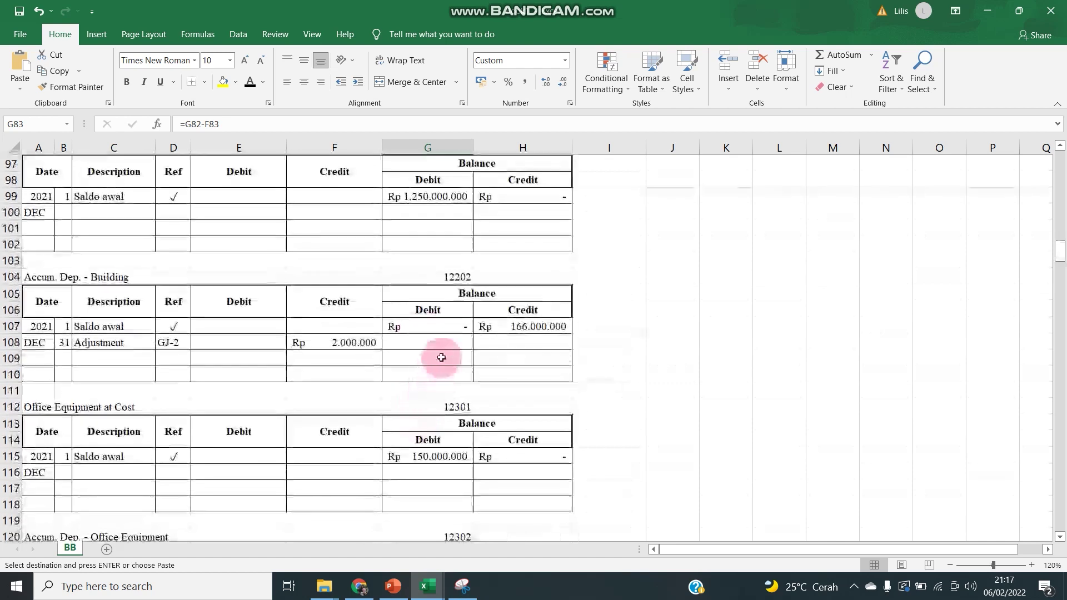
click(501, 340)
text(=)
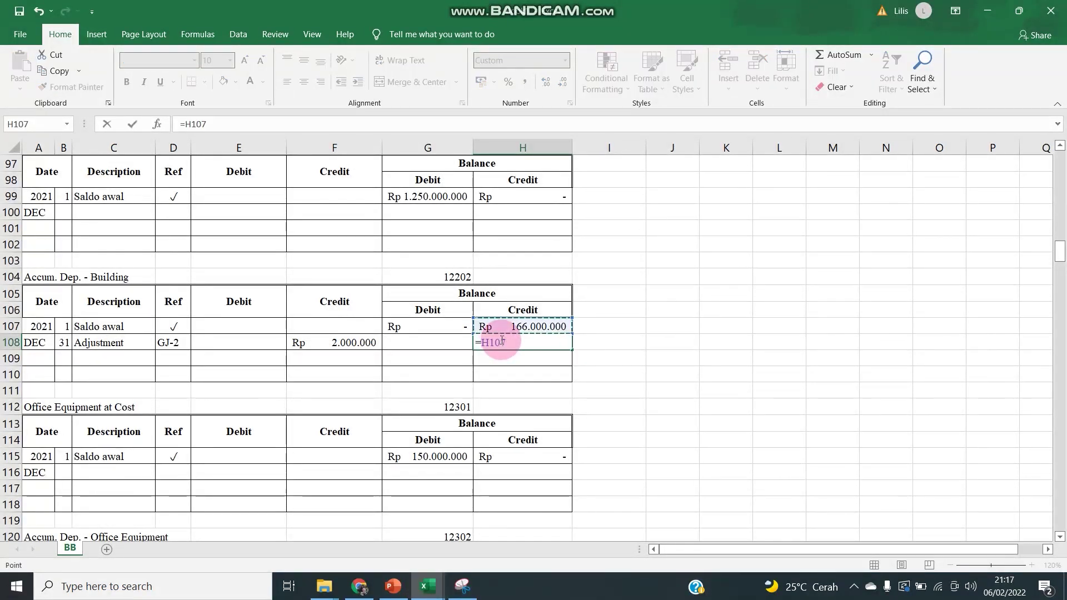
key(Return)
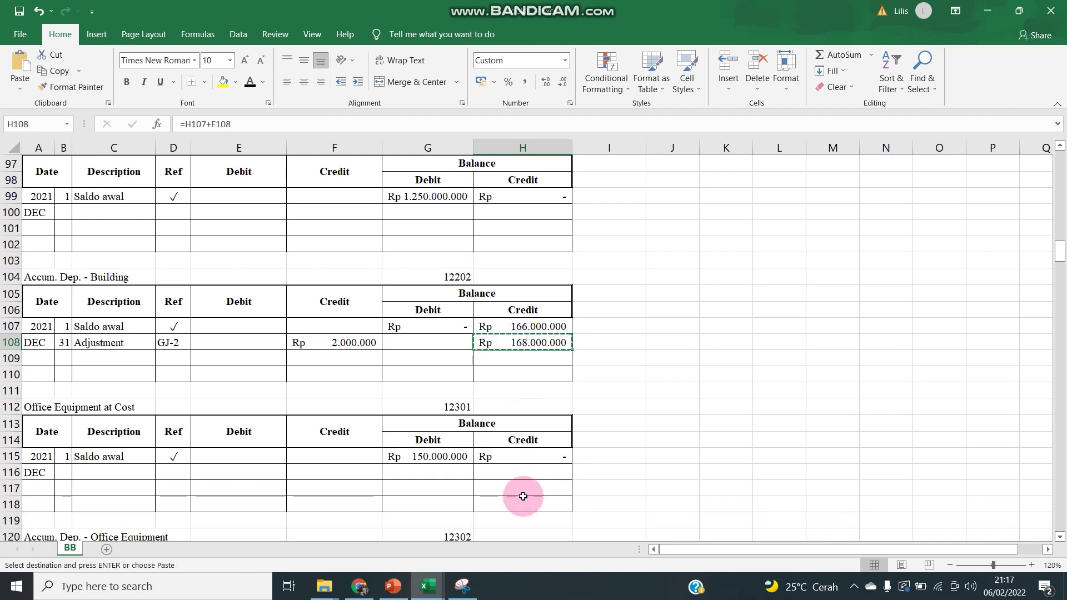
Step: Copy the H108 credit balance formula to H124 in Accum. Dep. - Office Equipment and H140 in Accum. Dep. - Vehicle
scroll(523, 496, down, 4)
scroll(511, 463, down, 3)
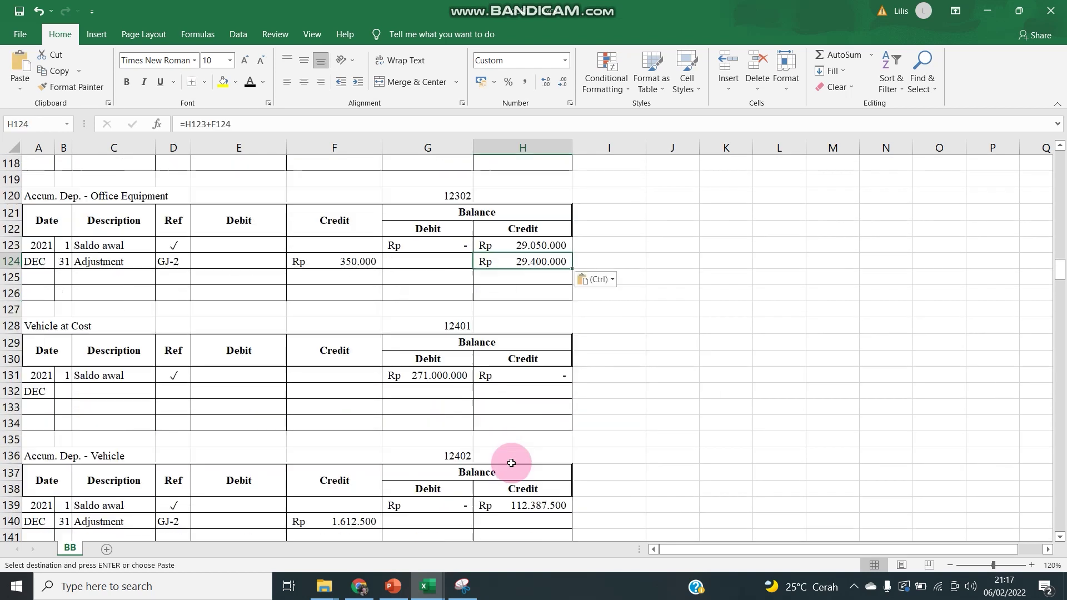
scroll(509, 455, down, 2)
click(511, 427)
key(ctrl+v)
Step: Paste the same credit balance formula into H157 of Accrued Expense and H164 of Dividend Payable
scroll(514, 460, down, 2)
scroll(514, 460, down, 4)
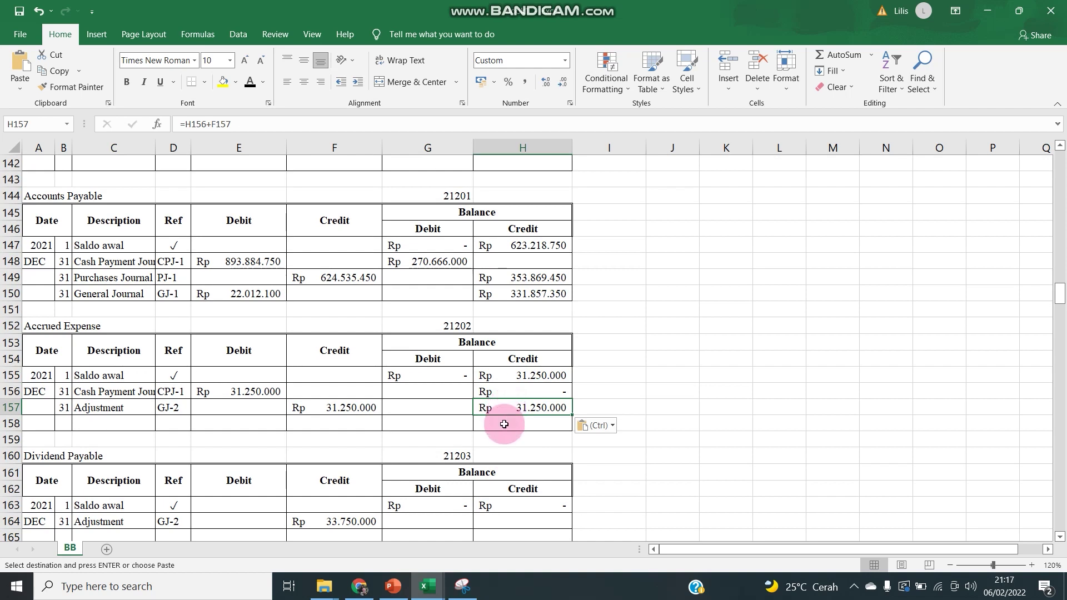
scroll(505, 405, down, 3)
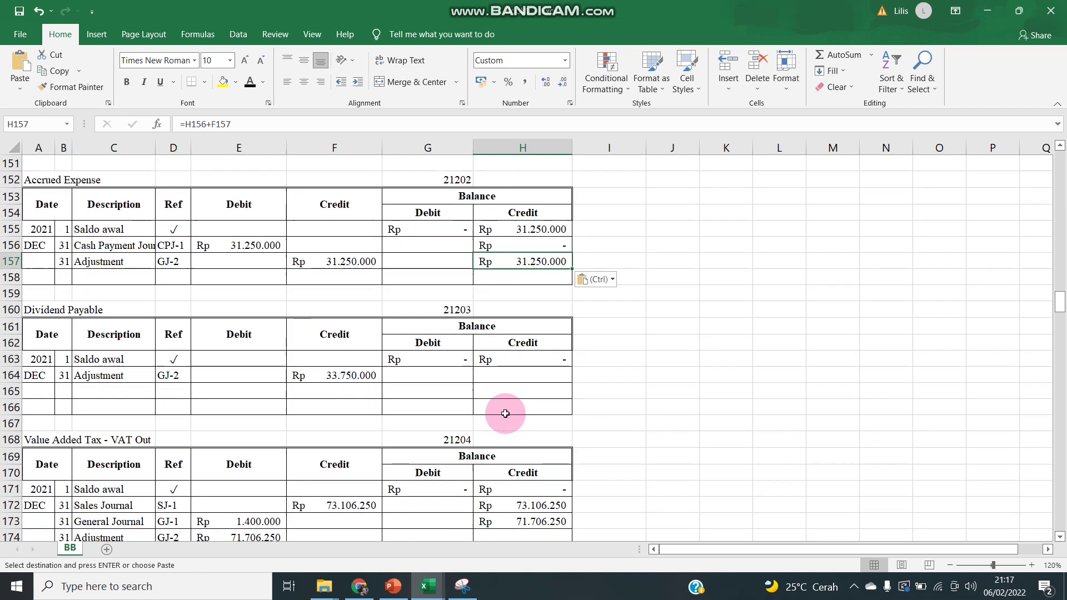
click(506, 378)
key(ctrl+v)
Step: Calculate the Value Added Tax - VAT Out credit balance in H174 as H173-E174
scroll(500, 424, down, 3)
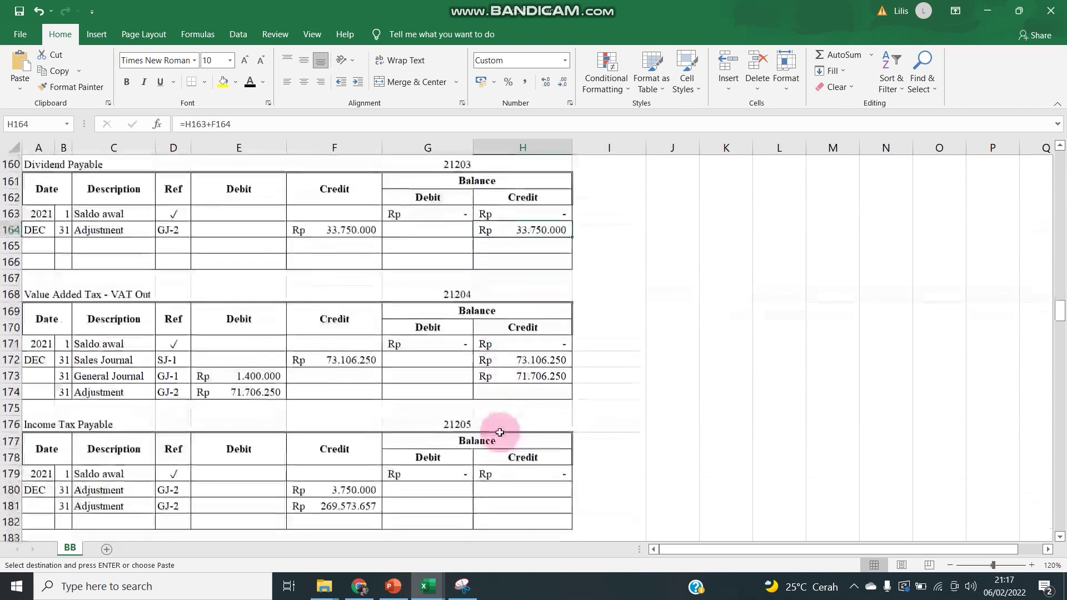
click(513, 399)
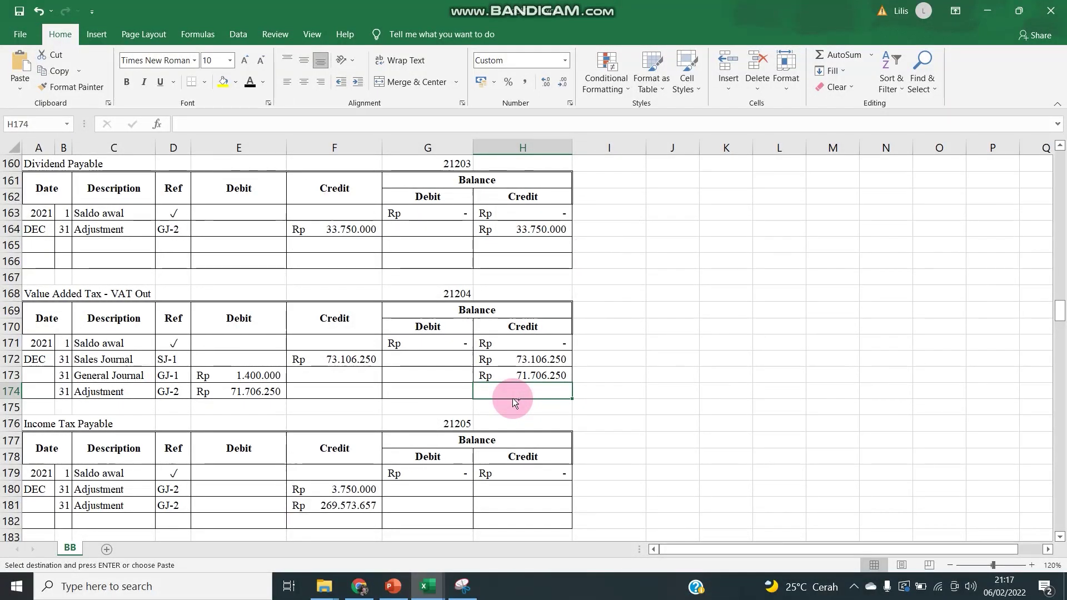
text(=)
key(Up)
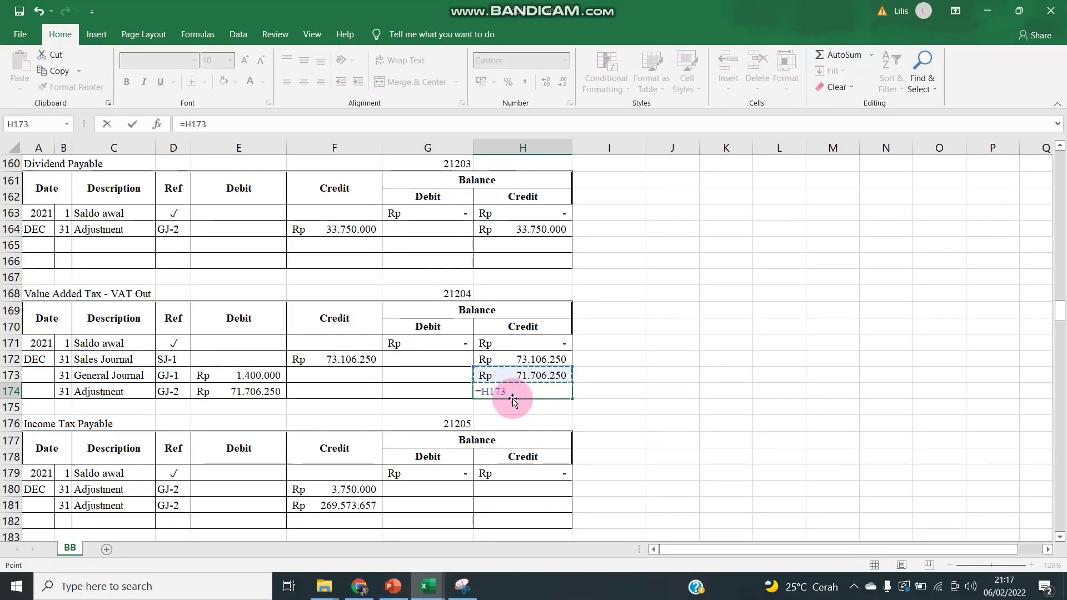
text(-)
key(Left)
key(Left)
key(Left)
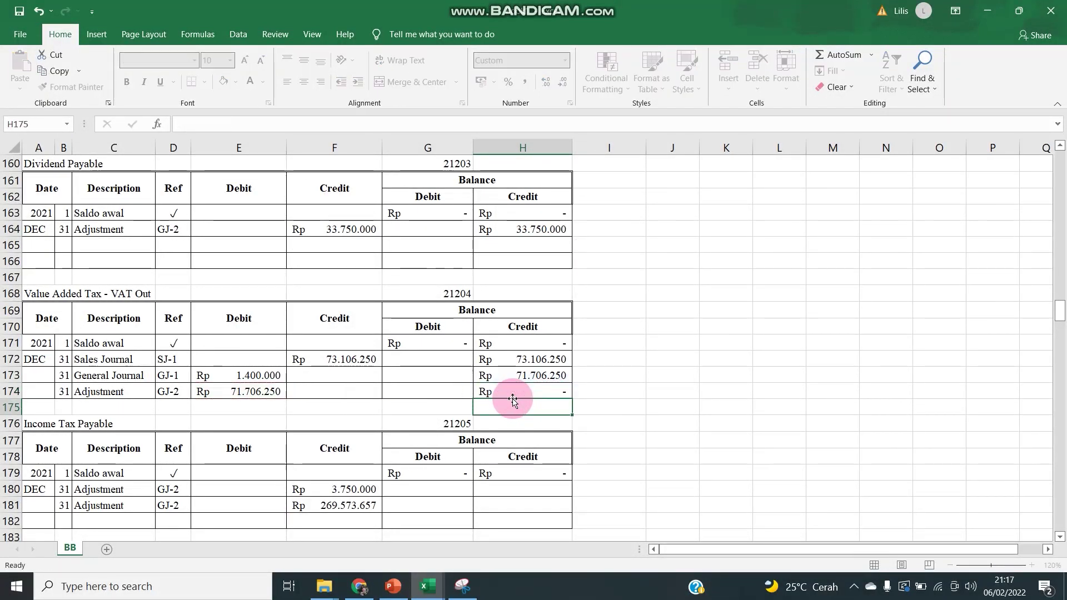
key(Return)
Step: Calculate the Income Tax Payable credit balances as H179+F180 in H180 and H180+F181 in H181
scroll(512, 399, down, 2)
scroll(512, 399, down, 1)
click(507, 341)
text(=)
key(Up)
text(+)
key(Left)
key(Left)
key(Return)
text(=)
key(Up)
text(+)
key(Left)
key(Left)
key(Return)
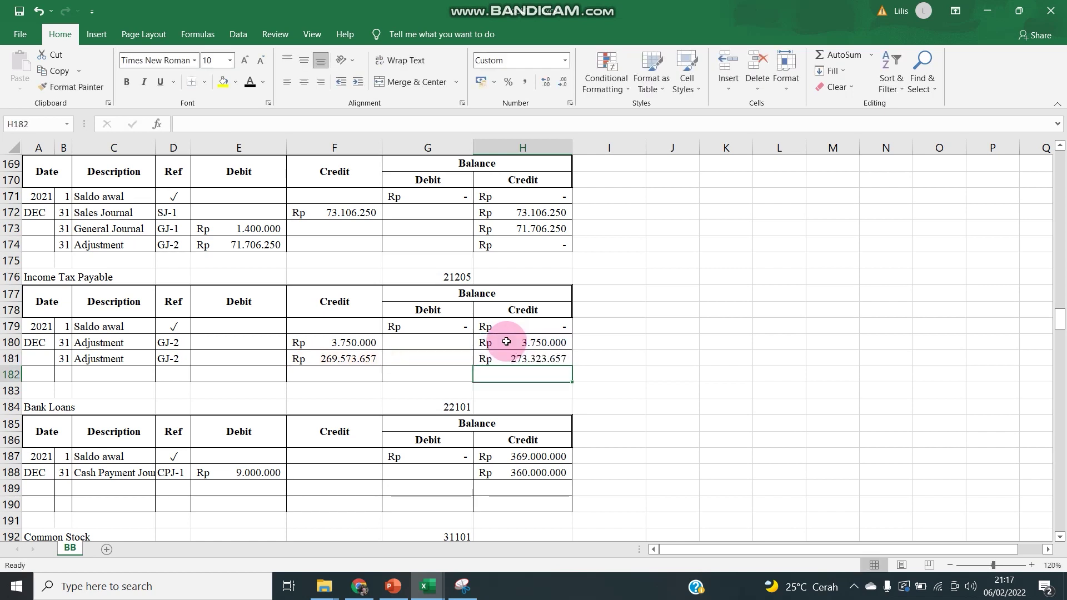
Step: Set the Income Summary credit balance in H220 equal to the closing entry's credit in F220
scroll(507, 344, down, 6)
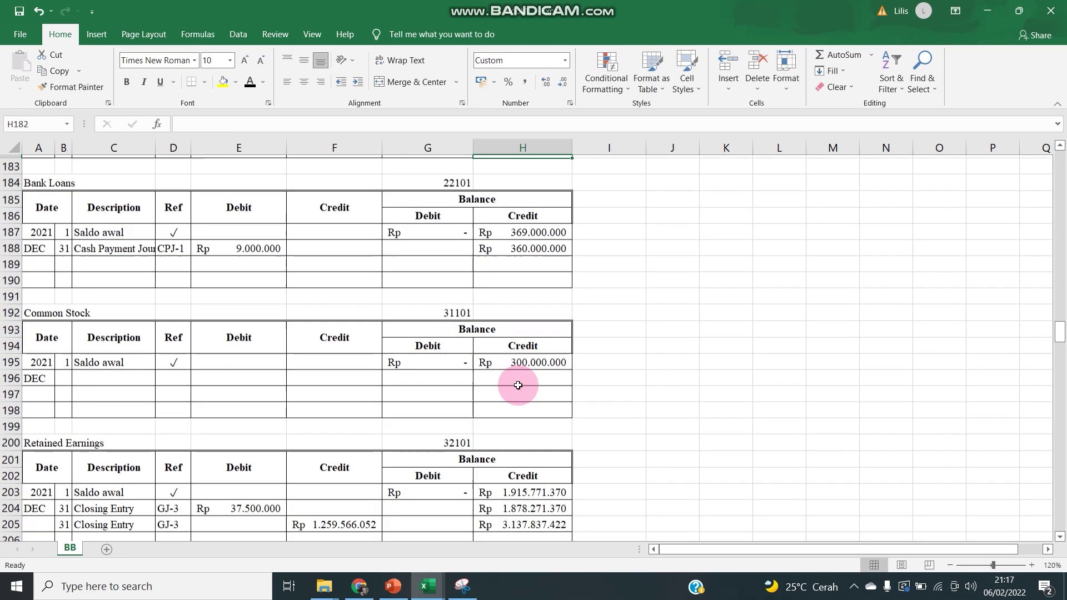
scroll(519, 424, down, 6)
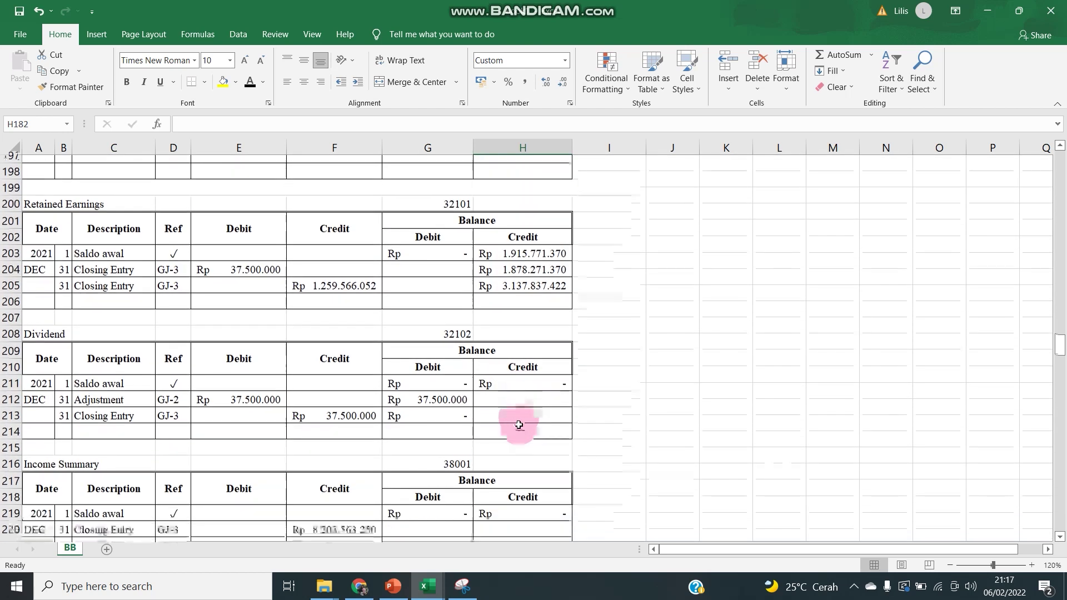
click(452, 421)
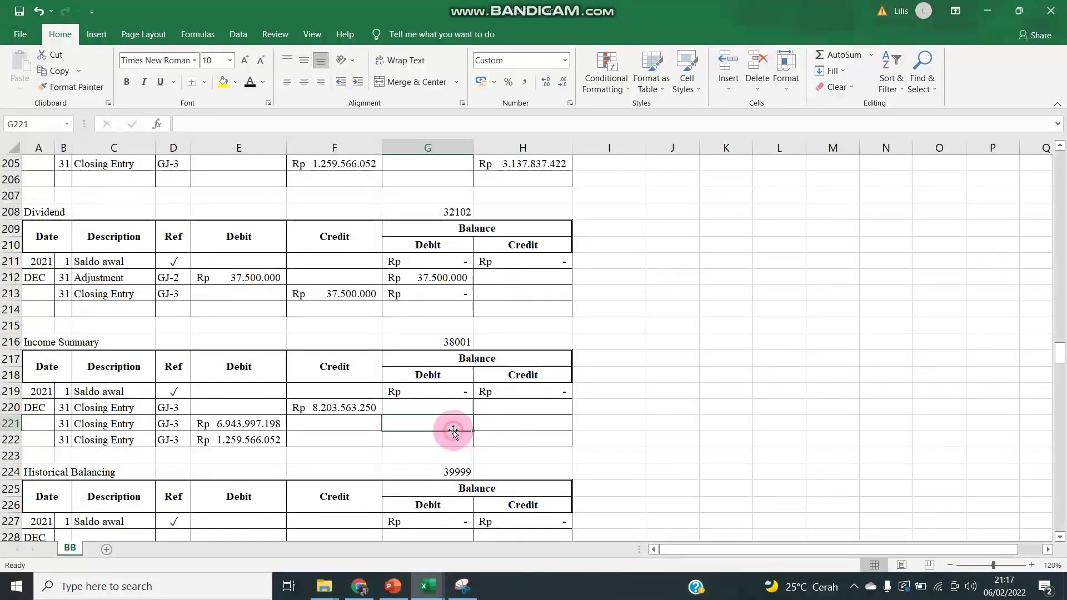
click(440, 411)
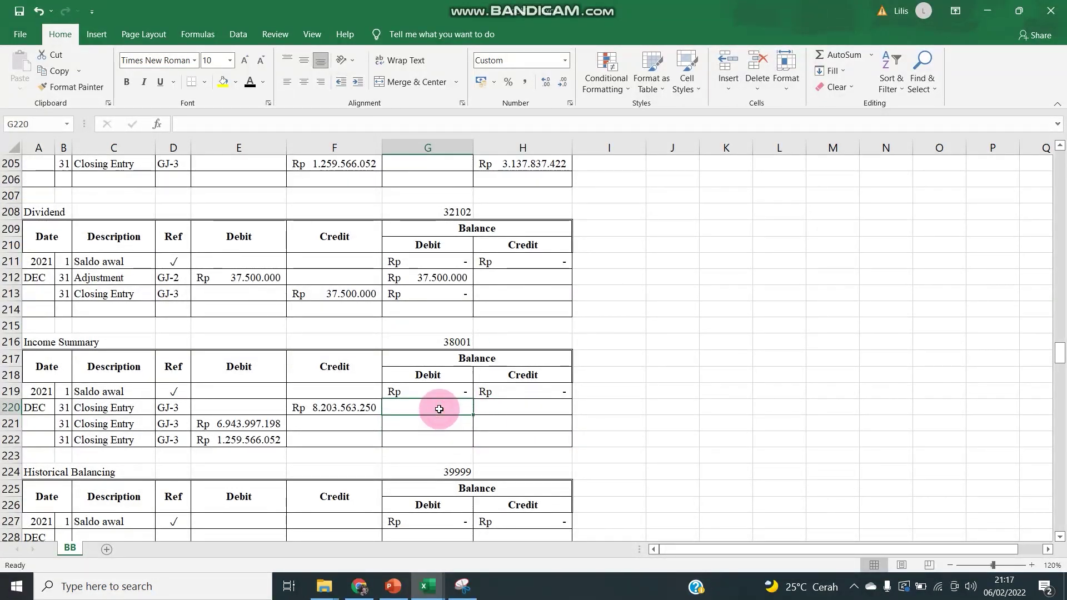
key(Right)
text(=F220)
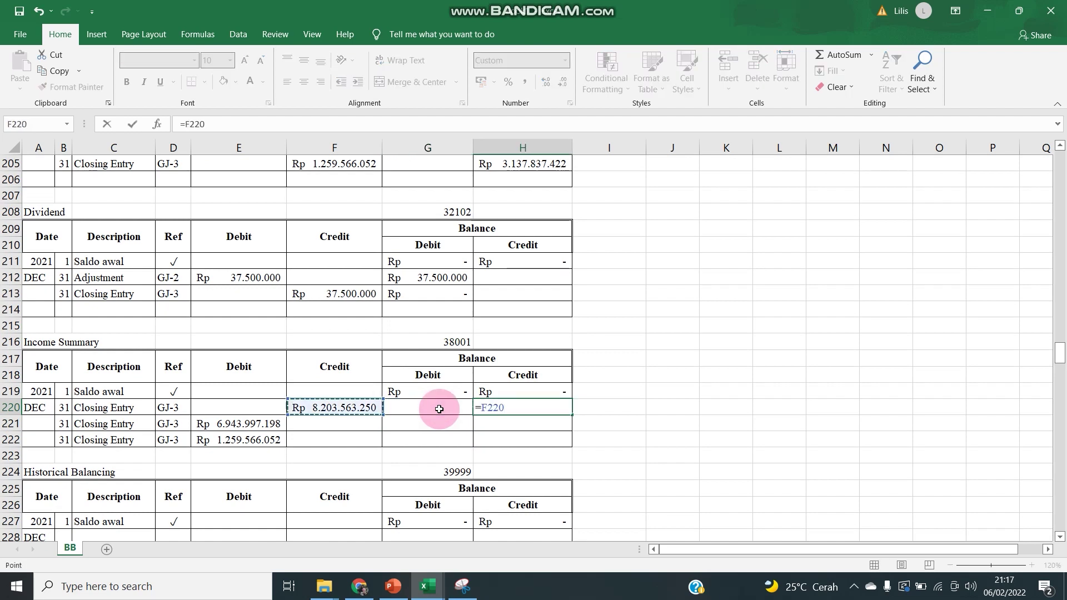
key(Return)
Step: Calculate the Income Summary credit balance in H221 as H220-E221 and copy the formula to H222
text(=)
key(Up)
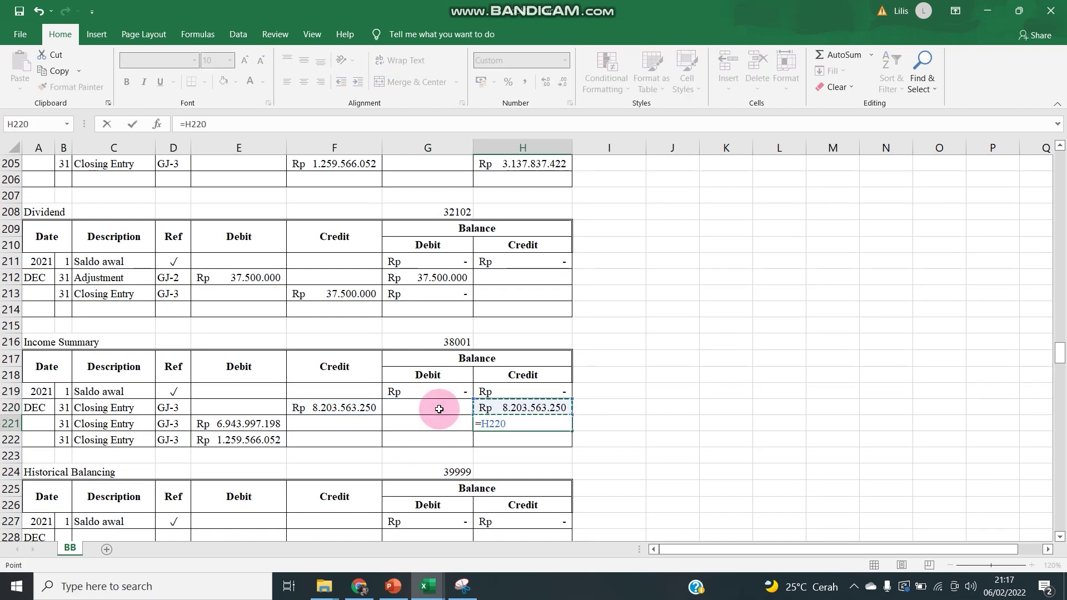
text(-)
key(Left)
key(Left)
key(Left)
key(Return)
key(Up)
key(ctrl+c)
key(Down)
key(Return)
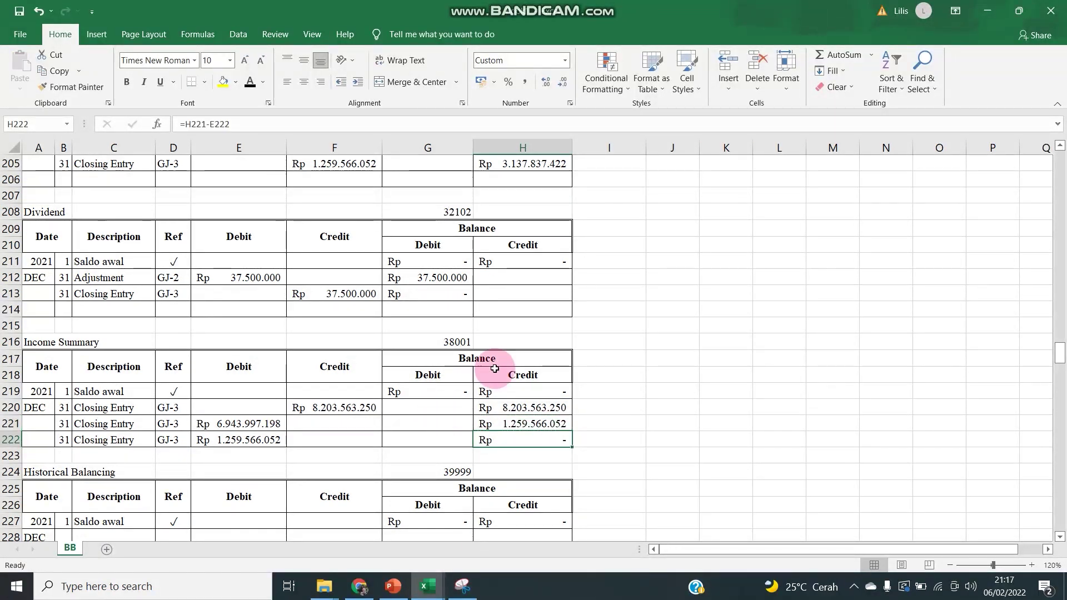
Step: Show the ledger in a taller window beside the Jayatama financial report workbook and open that workbook's NS STLH PENUTUP sheet
scroll(500, 350, up, 9)
click(1018, 11)
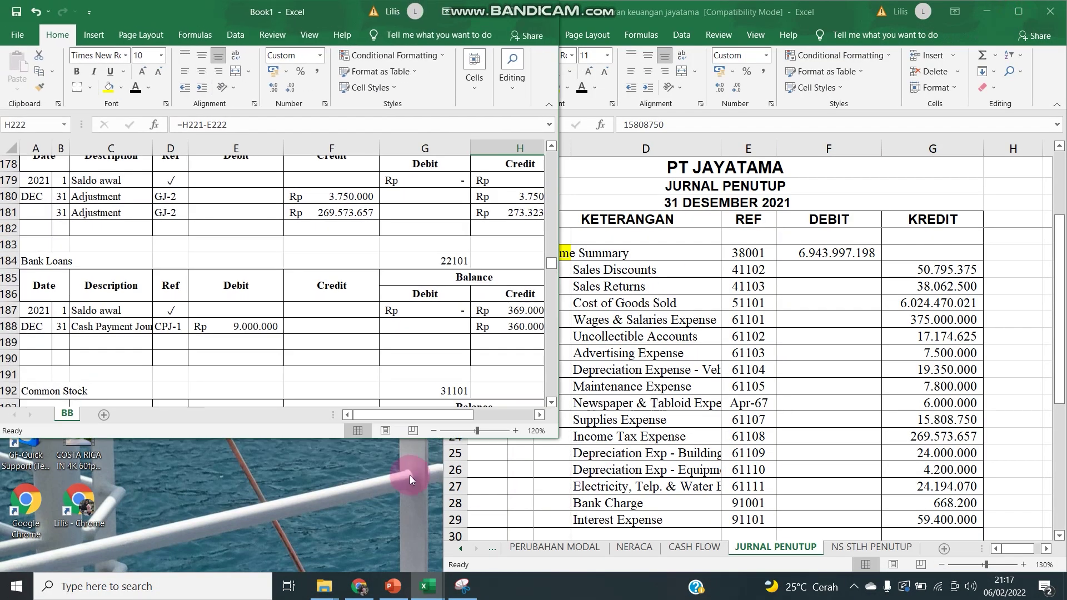
drag(325, 438, 289, 572)
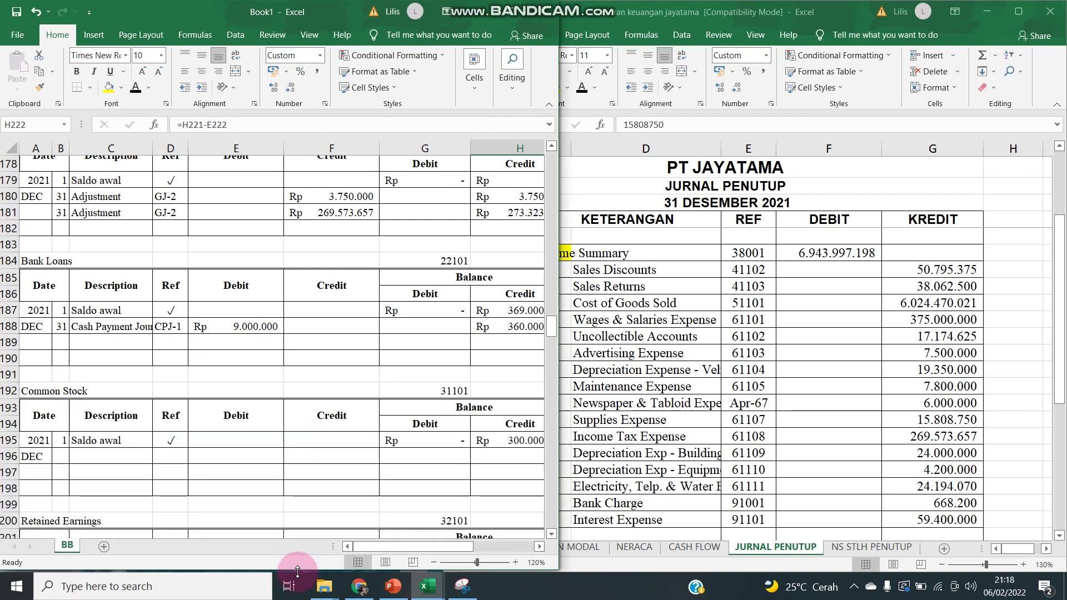
click(733, 284)
click(871, 547)
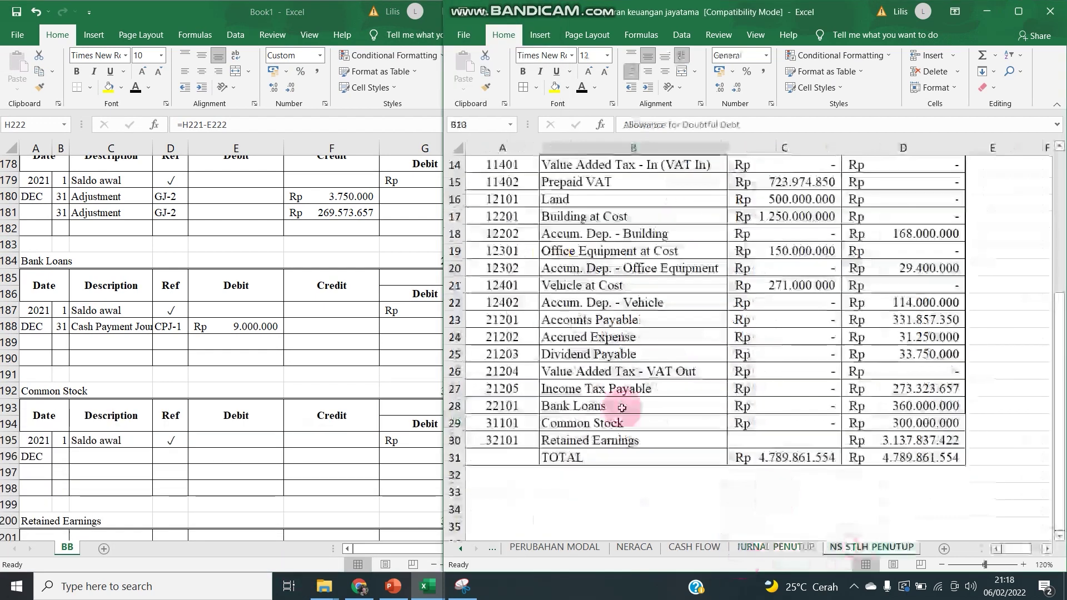
Step: Compare the ledger's final balances from Cash in Bank through Accum. Dep. - Building with the post-closing trial balance
scroll(644, 311, up, 4)
click(255, 272)
scroll(270, 259, up, 20)
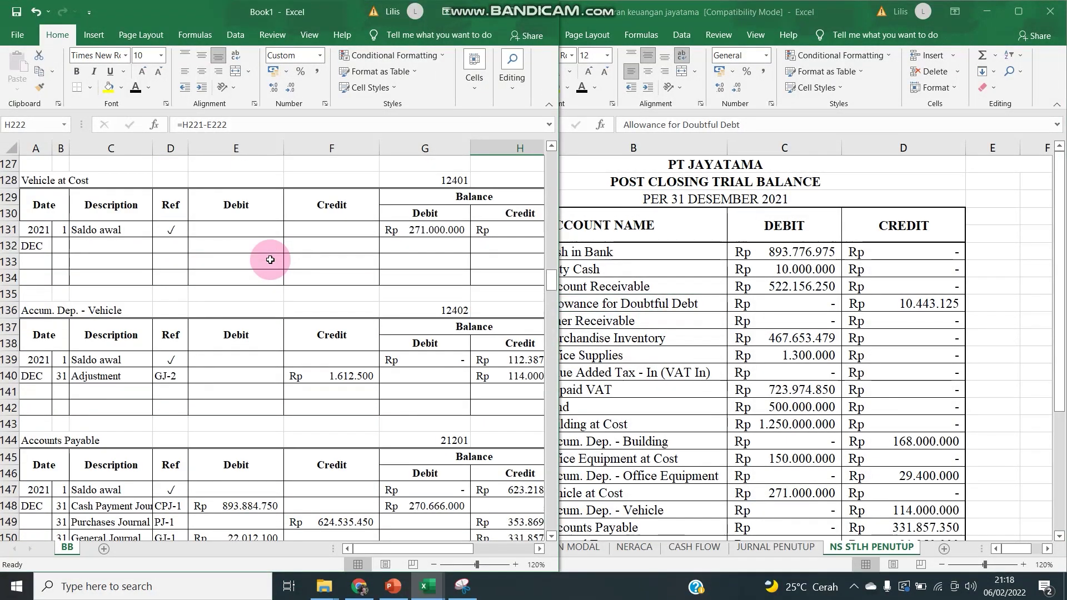
scroll(270, 260, up, 20)
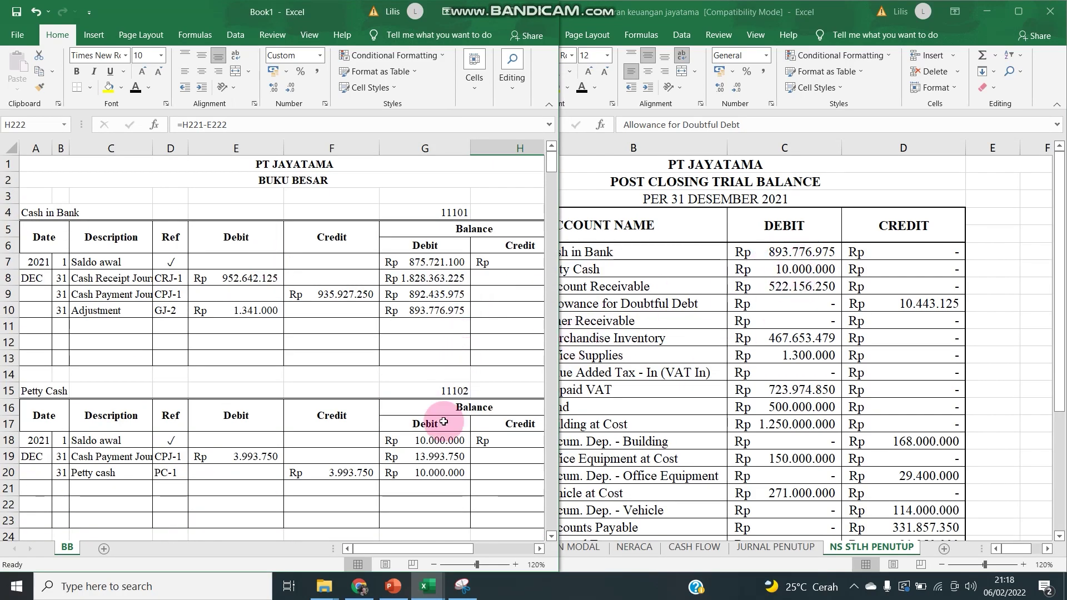
scroll(436, 423, down, 1)
scroll(437, 424, down, 3)
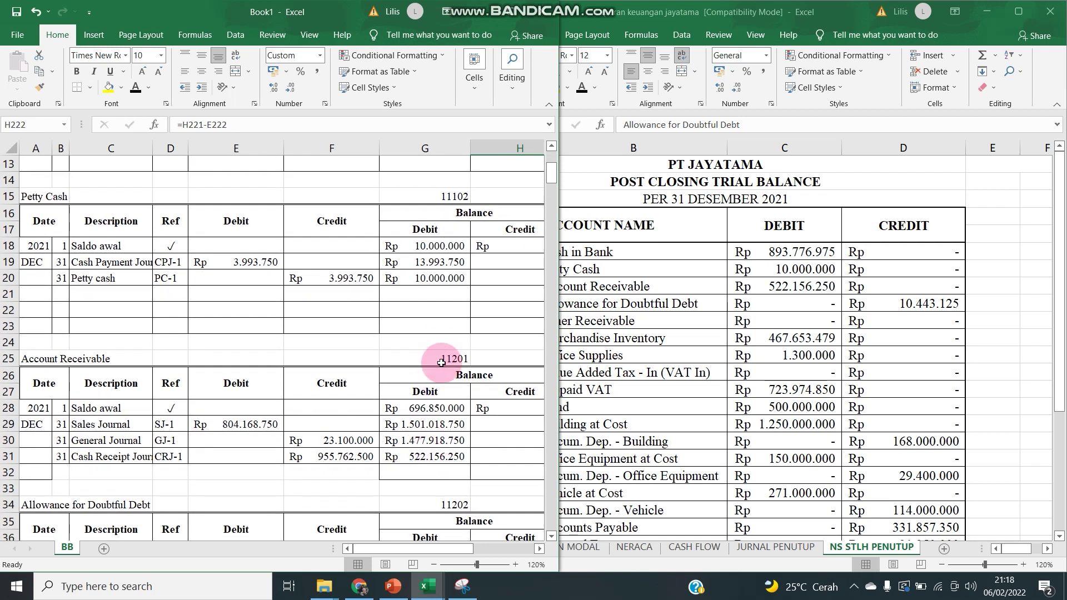
scroll(464, 429, down, 3)
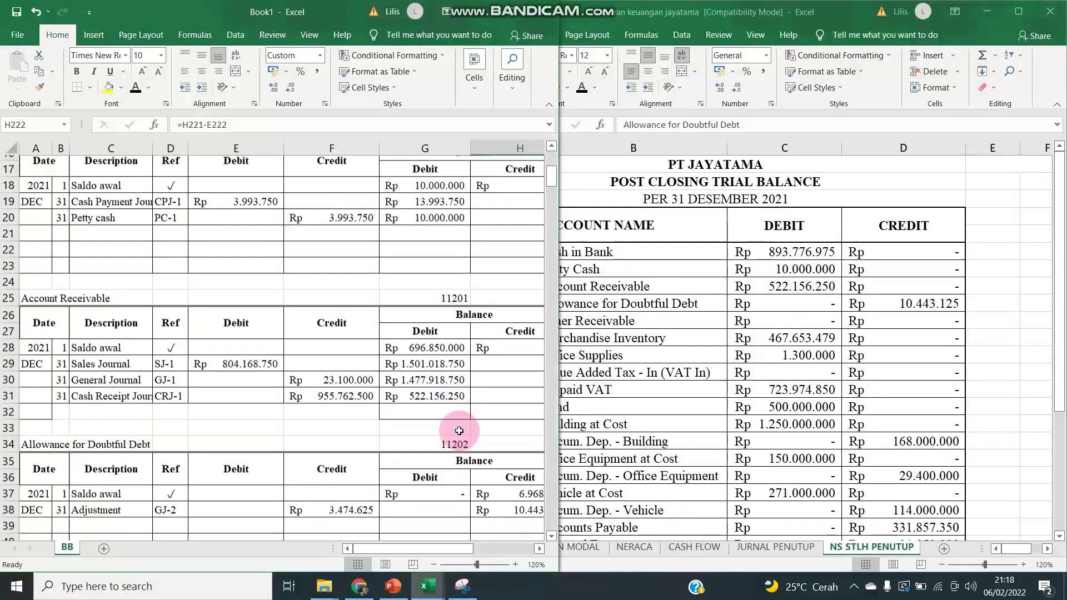
scroll(445, 431, down, 3)
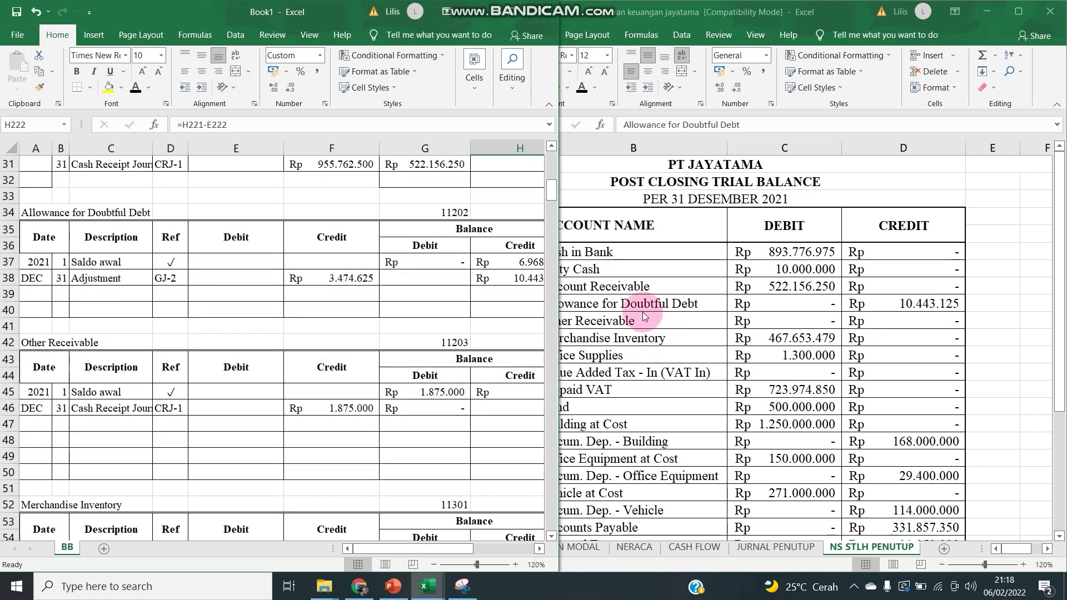
scroll(424, 421, down, 3)
scroll(424, 422, down, 2)
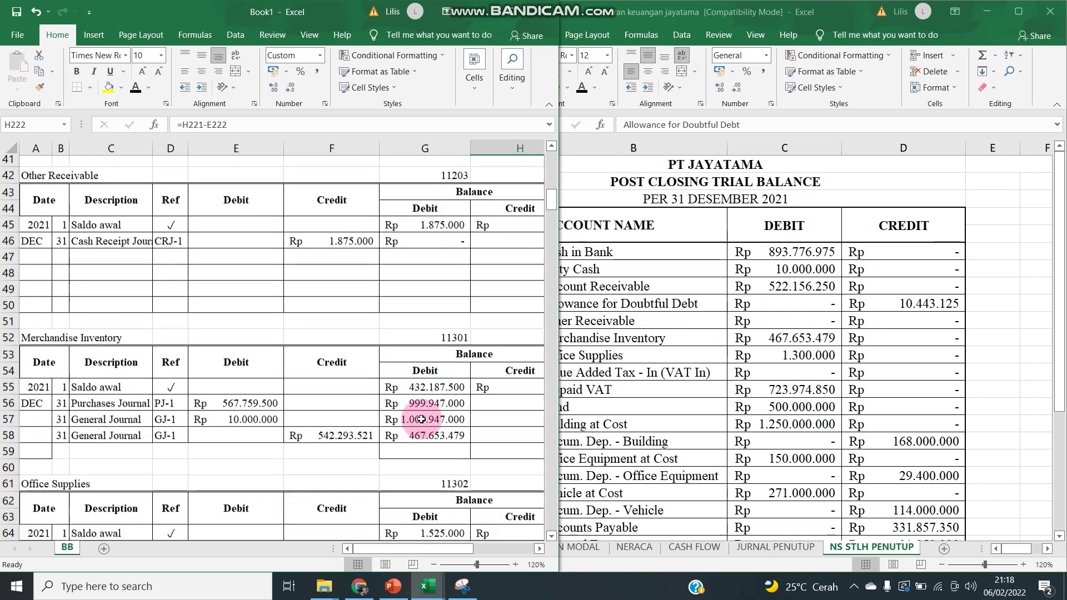
scroll(451, 423, down, 2)
scroll(439, 439, down, 4)
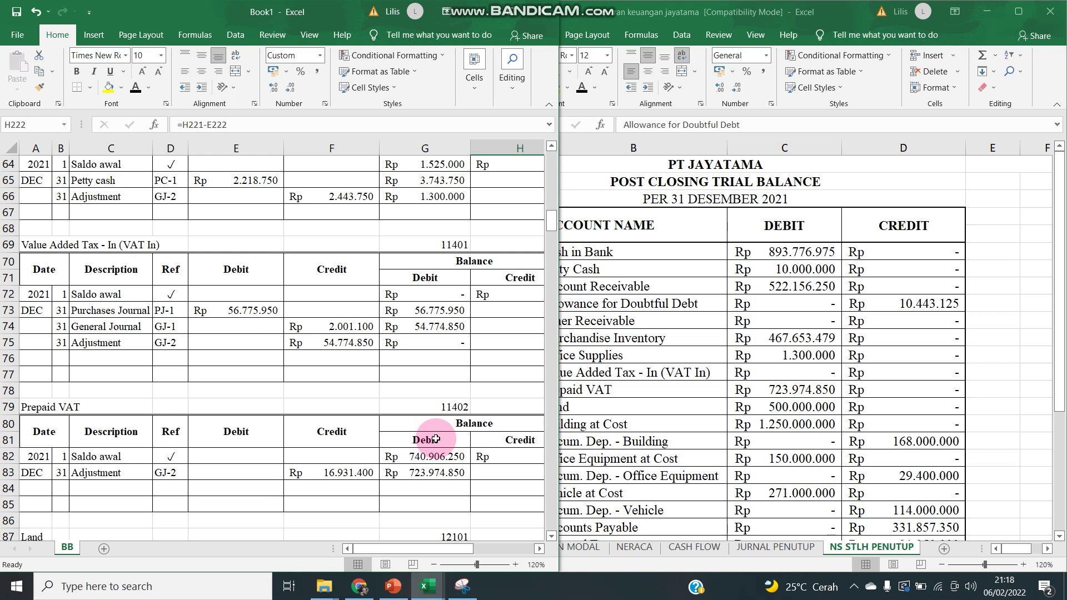
scroll(436, 439, down, 9)
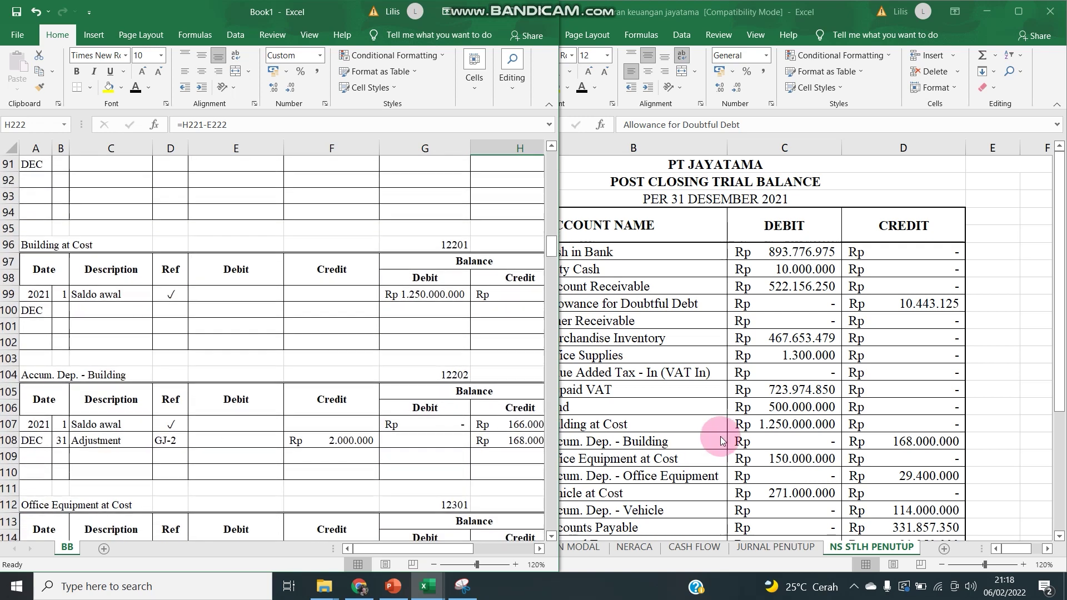
Step: Trace the Retained Earnings credit in the post-closing trial balance through the NERACA sheet to the total in PERUBAHAN MODAL
click(721, 440)
scroll(679, 409, down, 5)
scroll(675, 345, up, 5)
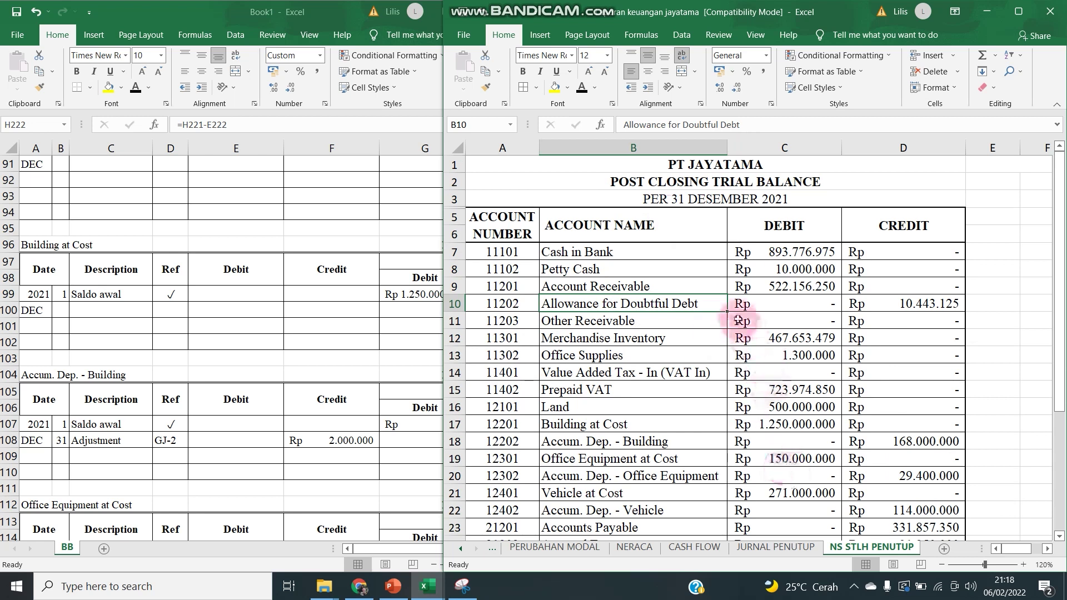
scroll(745, 505, down, 4)
click(906, 444)
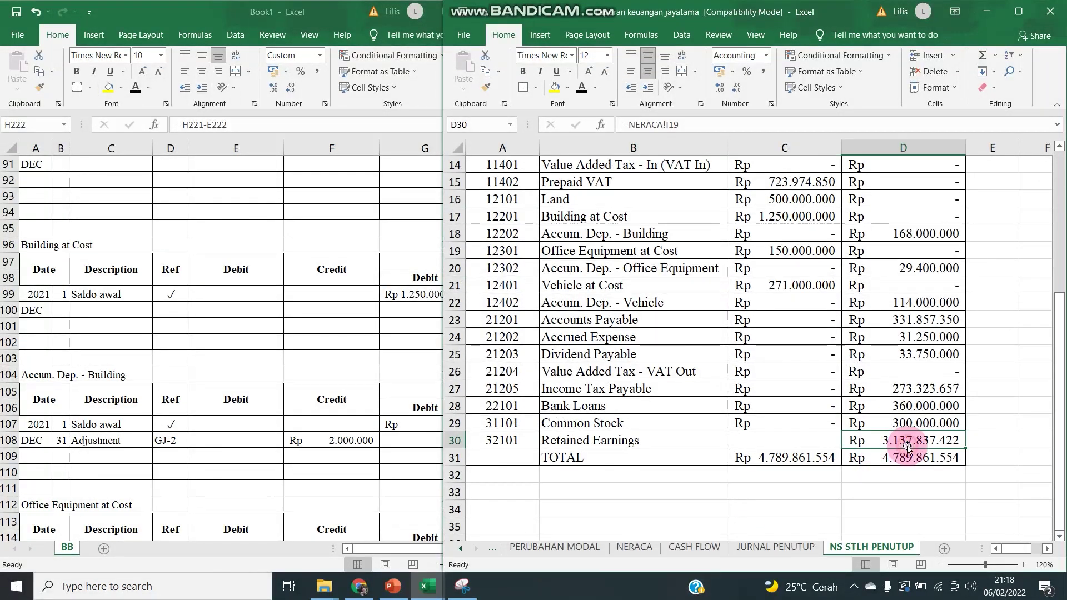
click(646, 553)
click(849, 413)
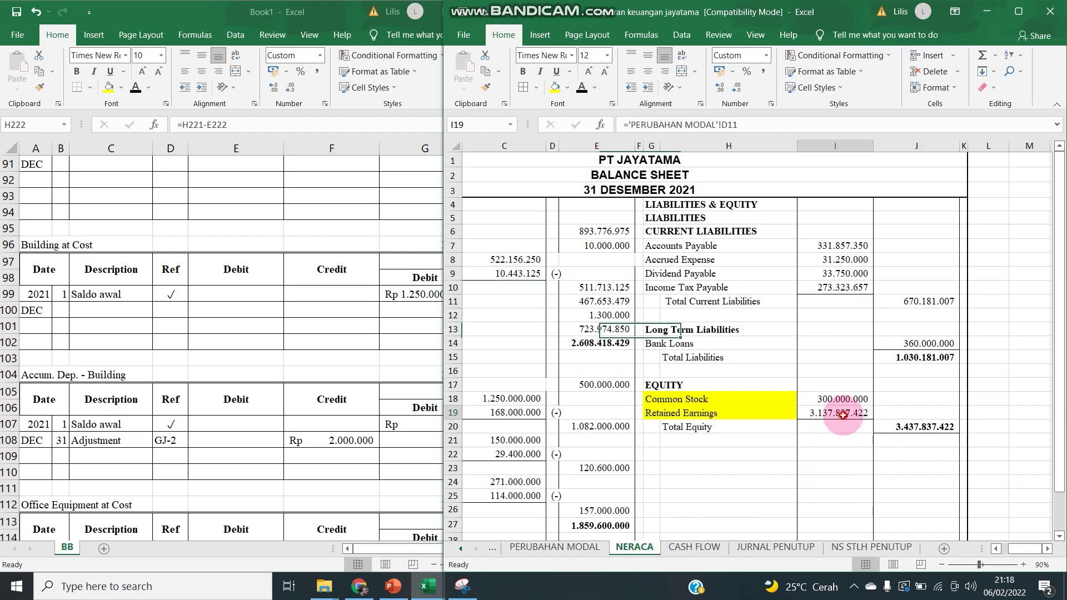
click(554, 547)
click(850, 458)
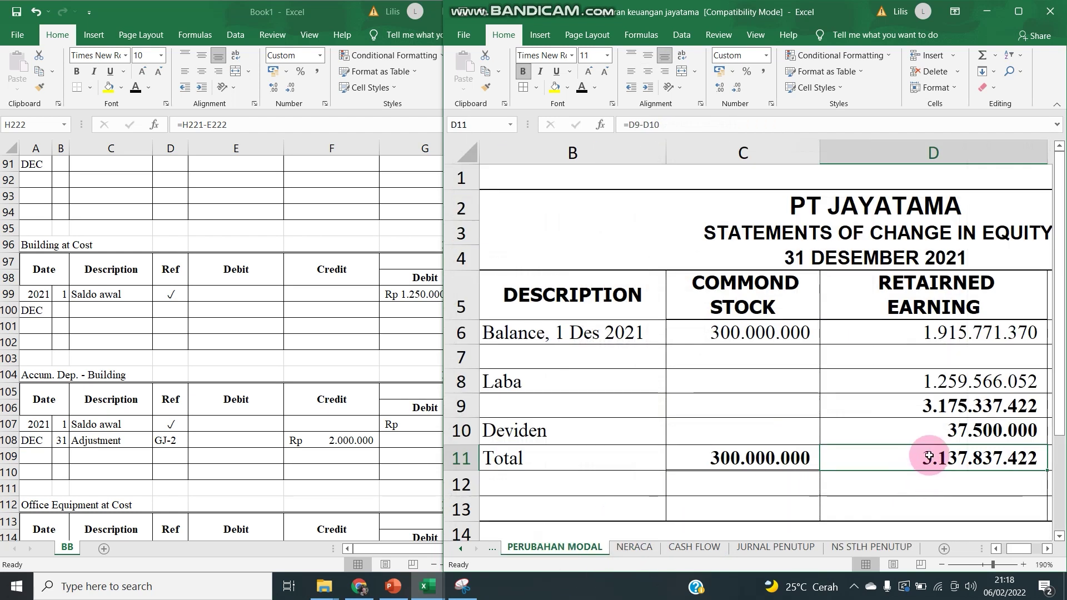
click(872, 548)
Step: Compare the remaining ledger balances through Retained Earnings with the trial balance, widening the ledger window to show the full Credit balance column
click(278, 432)
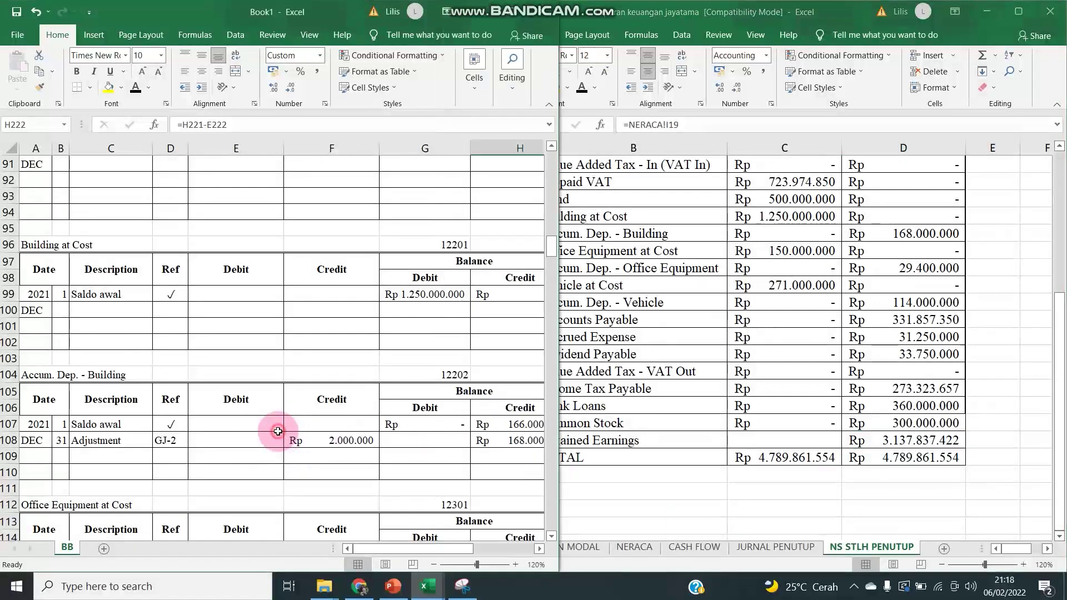
scroll(278, 431, down, 5)
scroll(278, 431, down, 7)
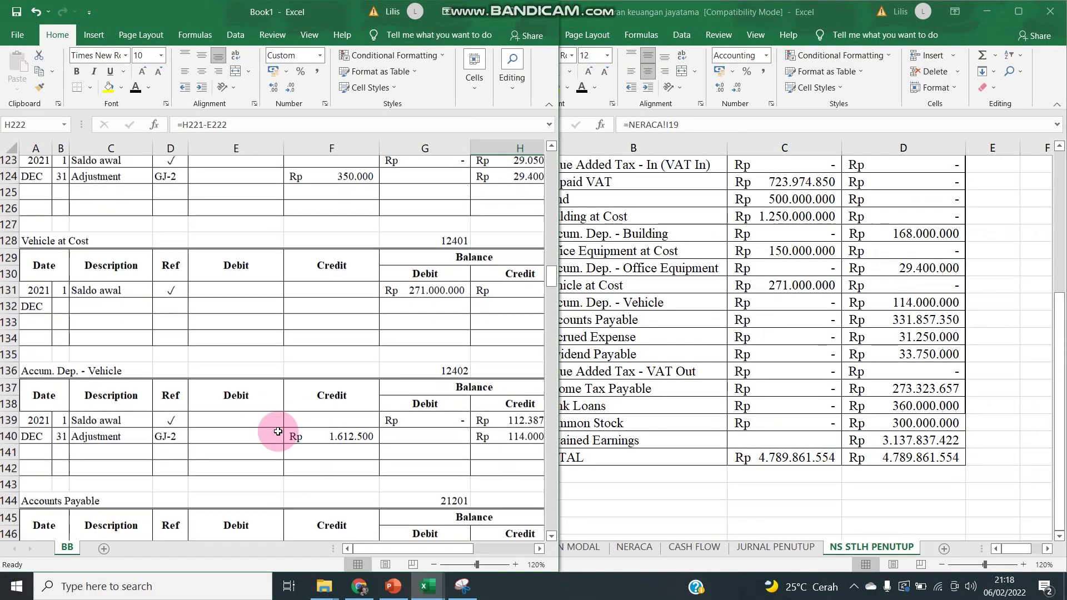
scroll(278, 431, down, 3)
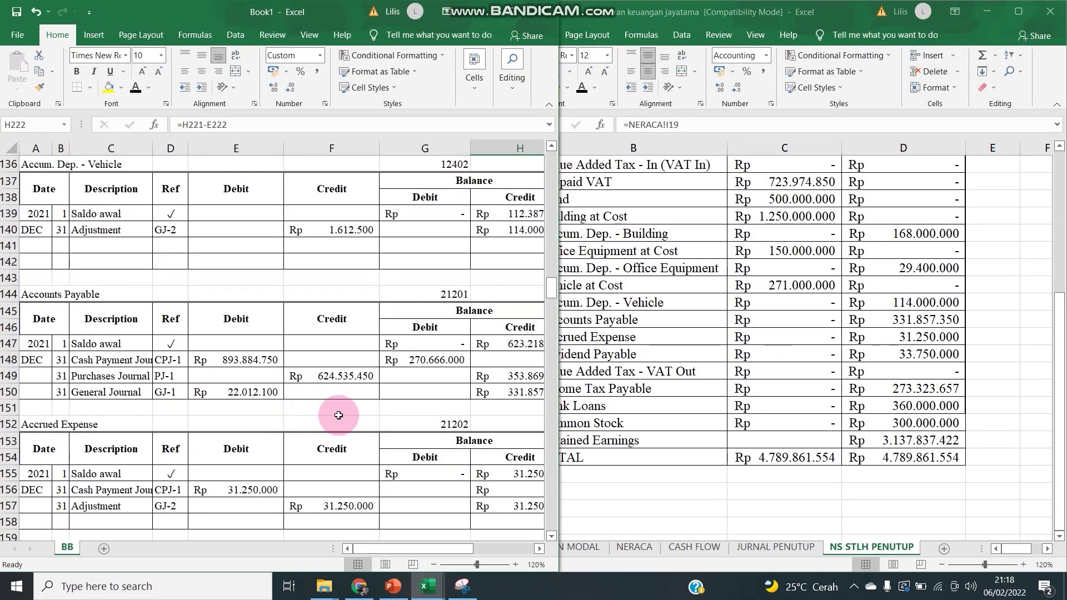
scroll(338, 415, down, 4)
scroll(338, 415, down, 7)
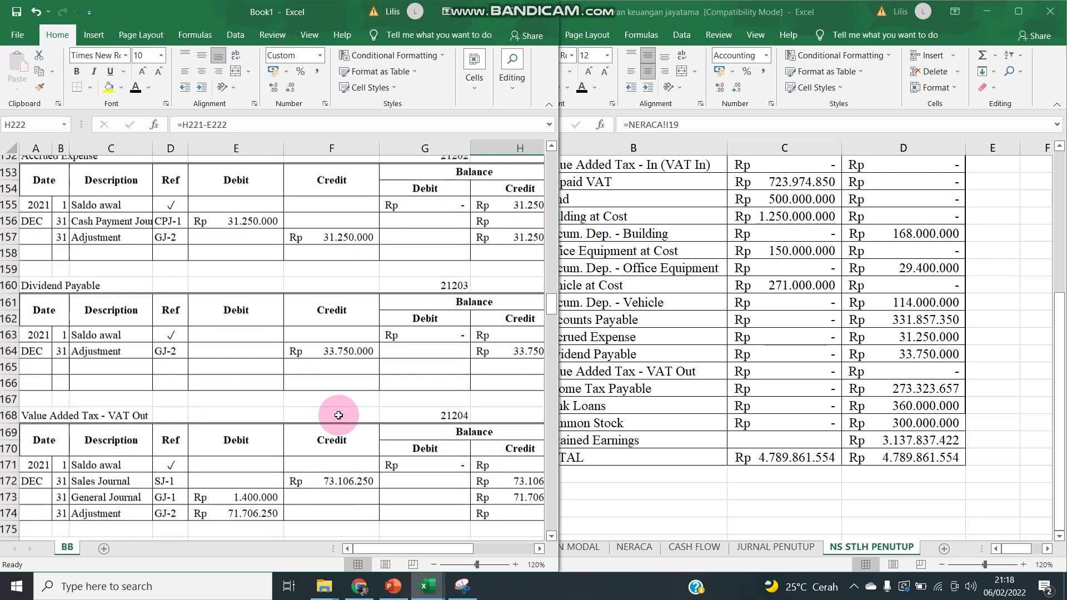
scroll(338, 416, down, 6)
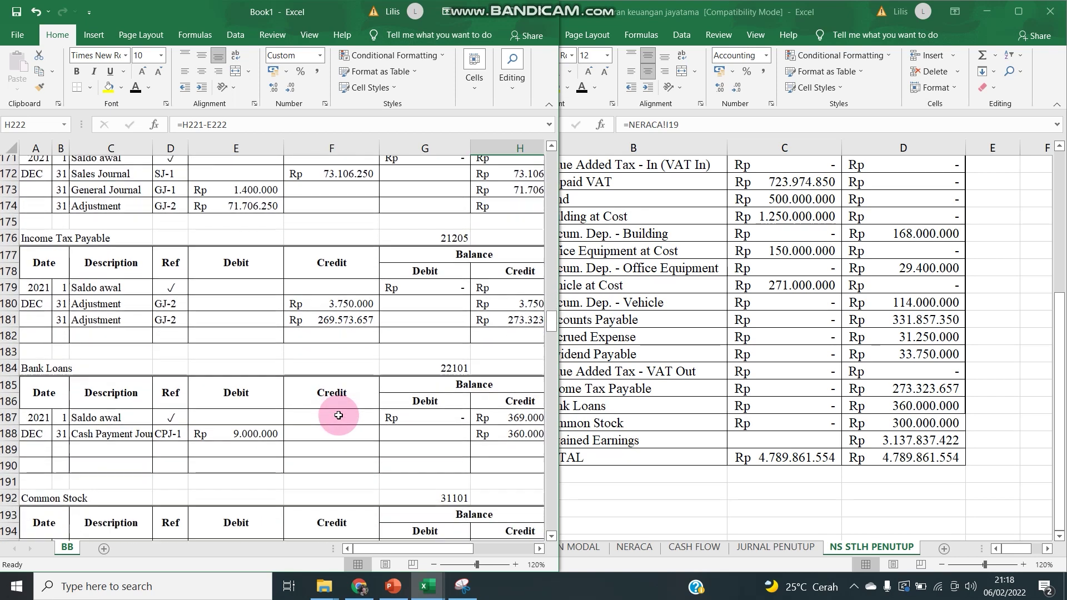
click(520, 457)
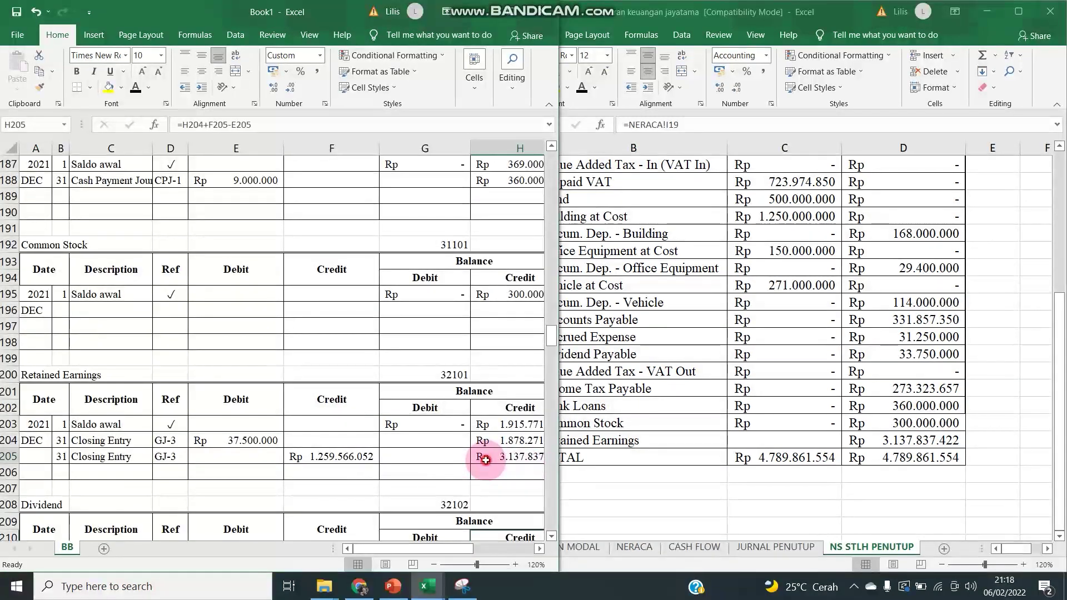
drag(559, 455, 587, 453)
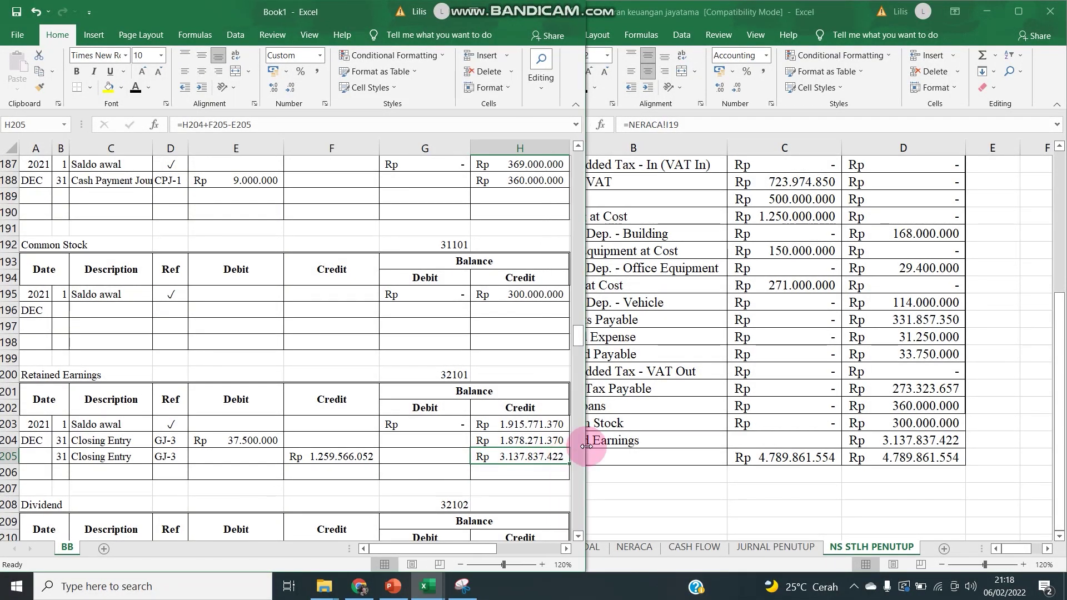
Step: Narrow the ledger window to uncover the trial balance's account names, and bring both sheets back to their headings
click(395, 393)
scroll(344, 339, up, 19)
click(734, 225)
scroll(739, 217, up, 4)
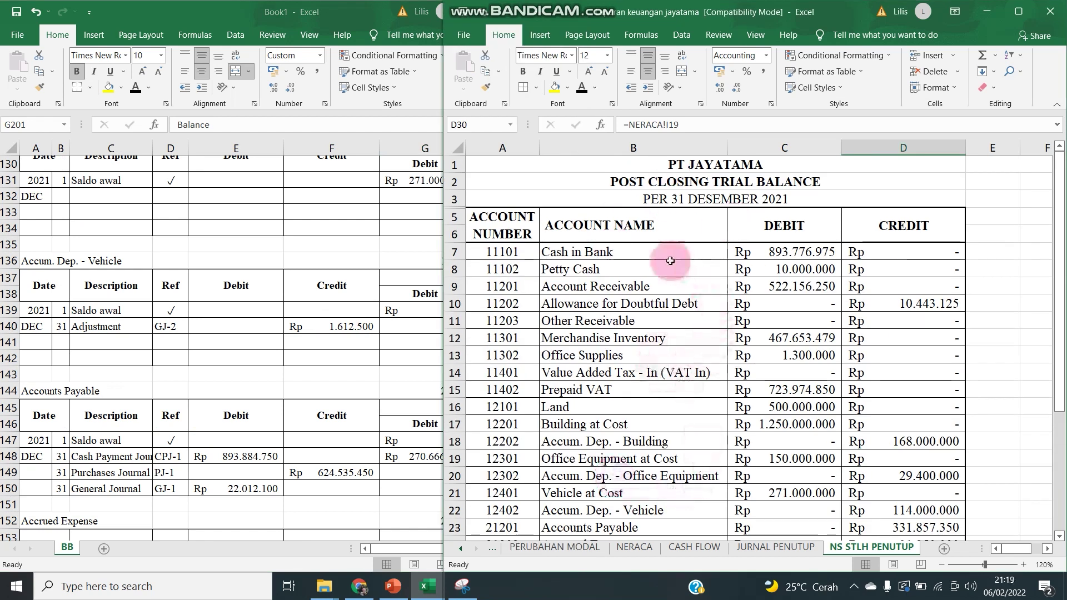
click(267, 306)
scroll(267, 306, up, 1)
scroll(267, 307, up, 2)
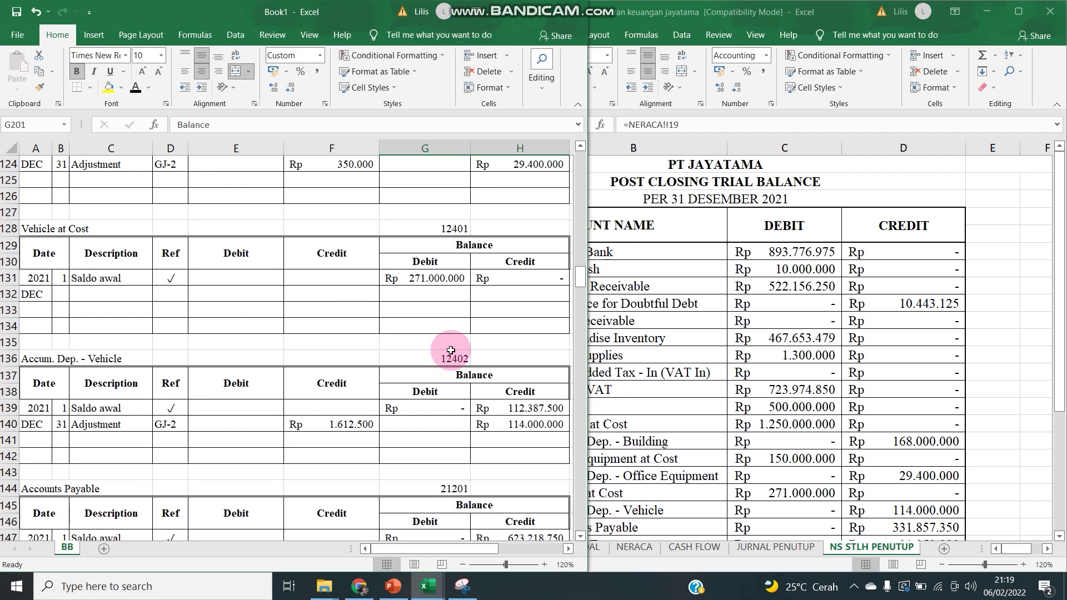
drag(589, 329, 530, 332)
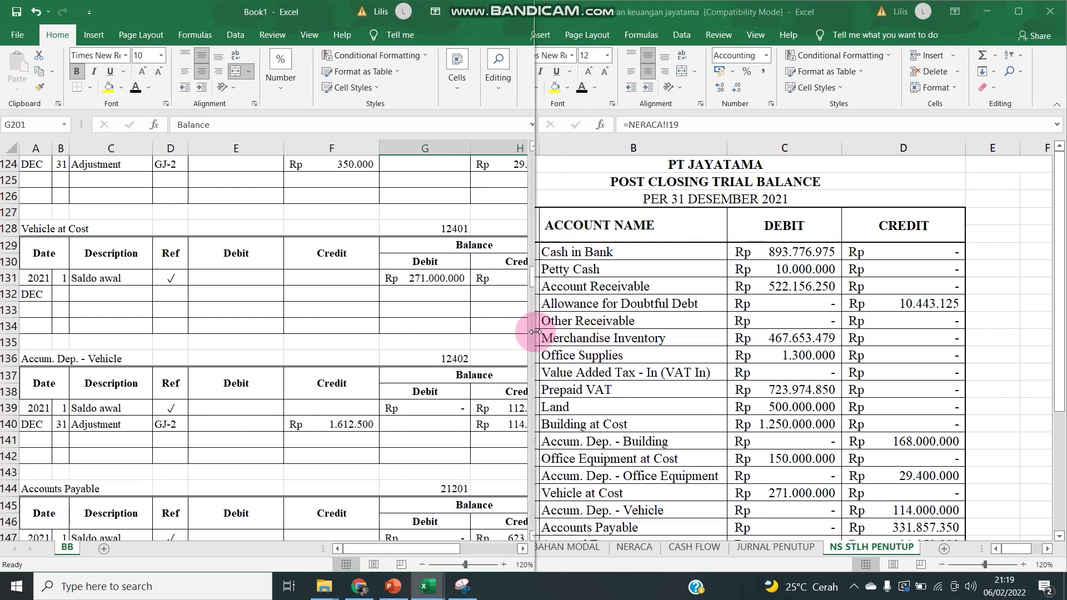
click(657, 329)
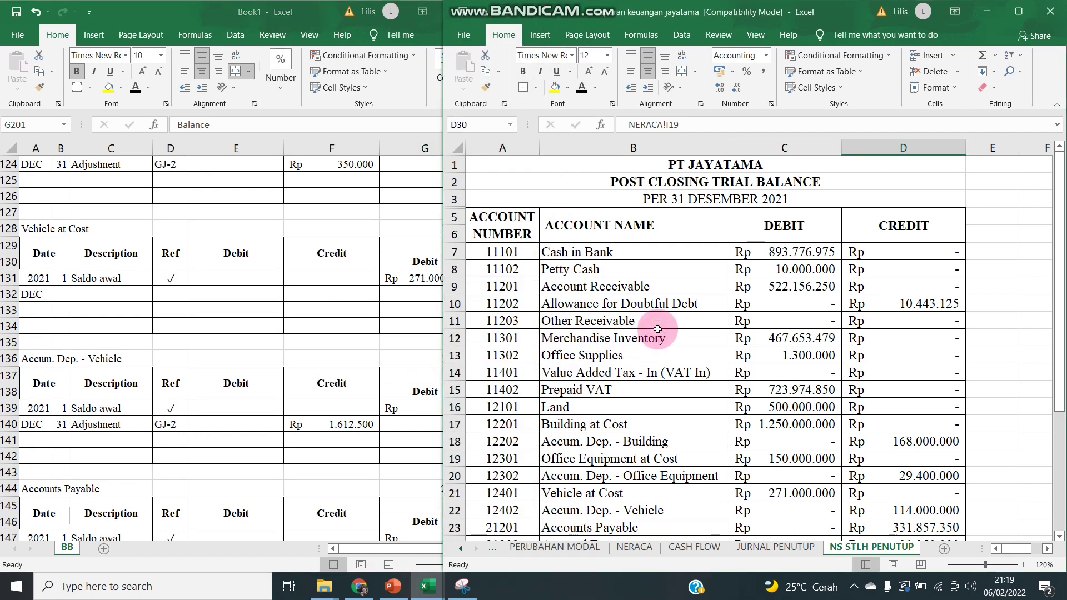
click(219, 338)
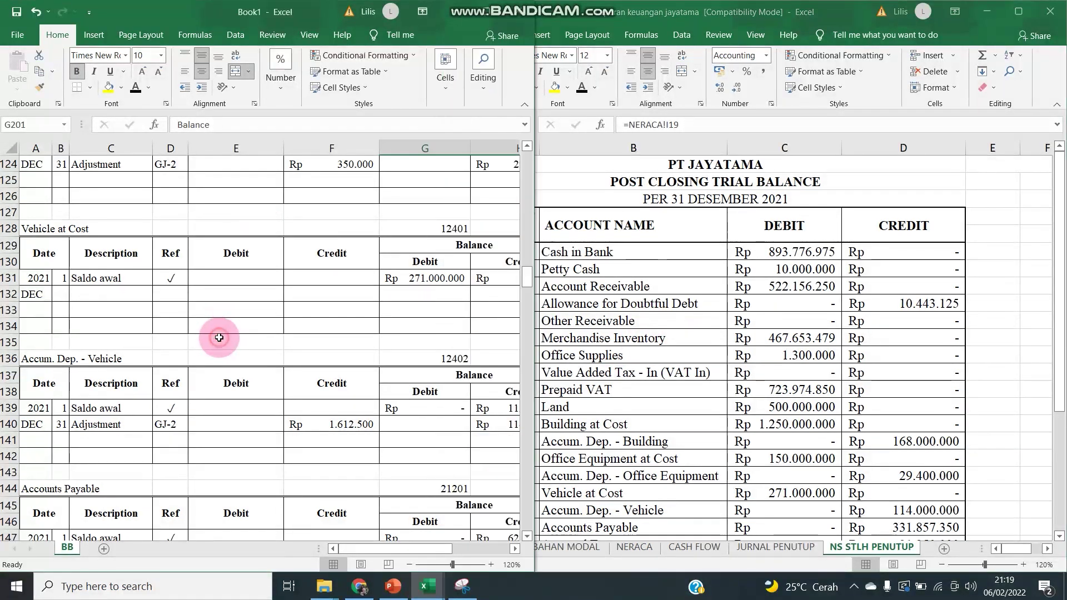
scroll(219, 338, up, 20)
scroll(392, 247, up, 5)
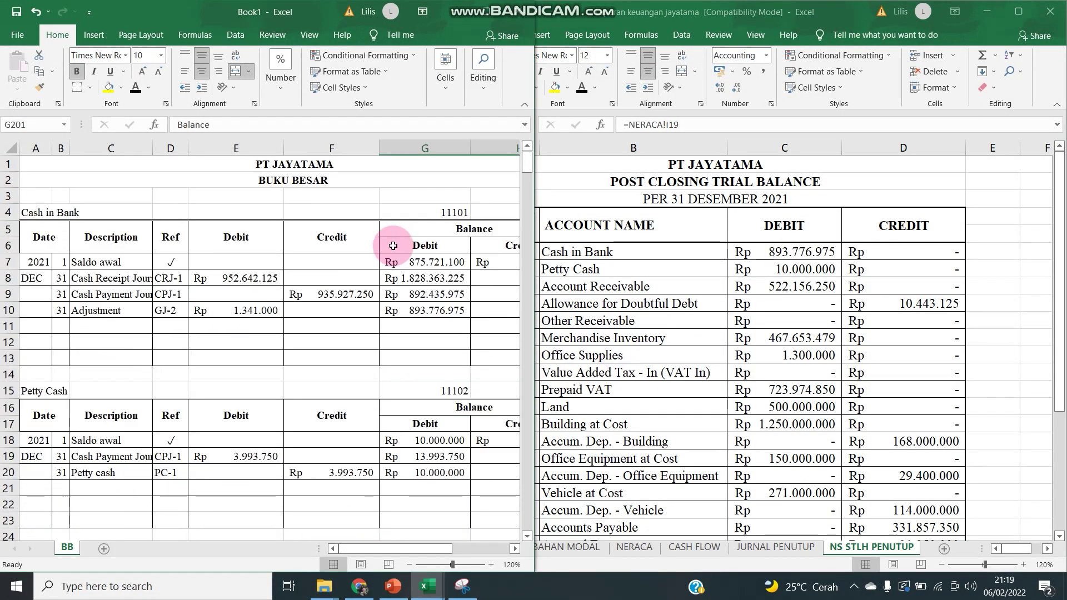
click(699, 427)
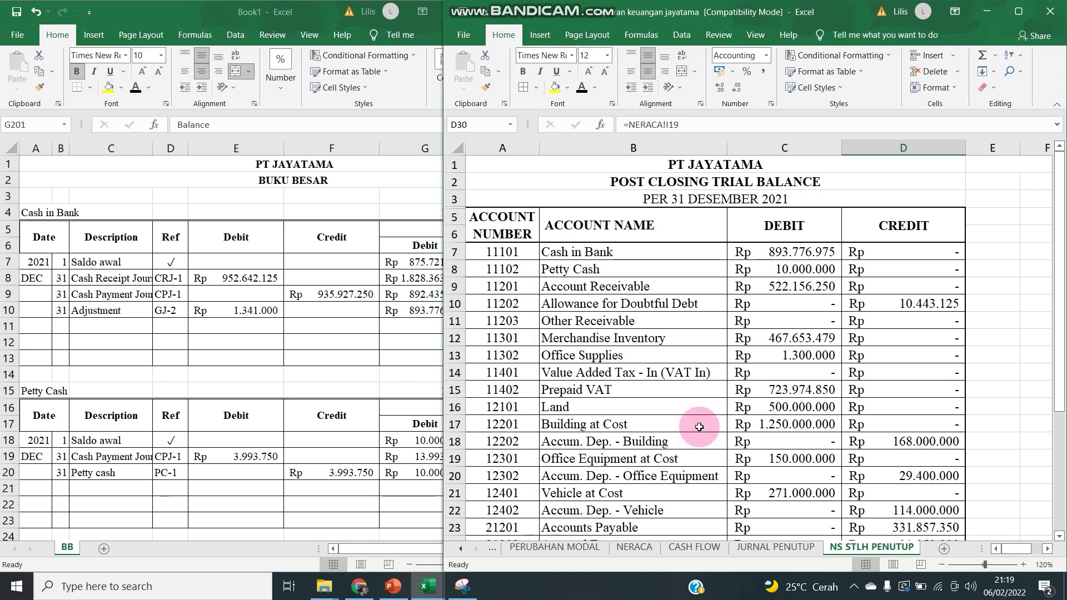